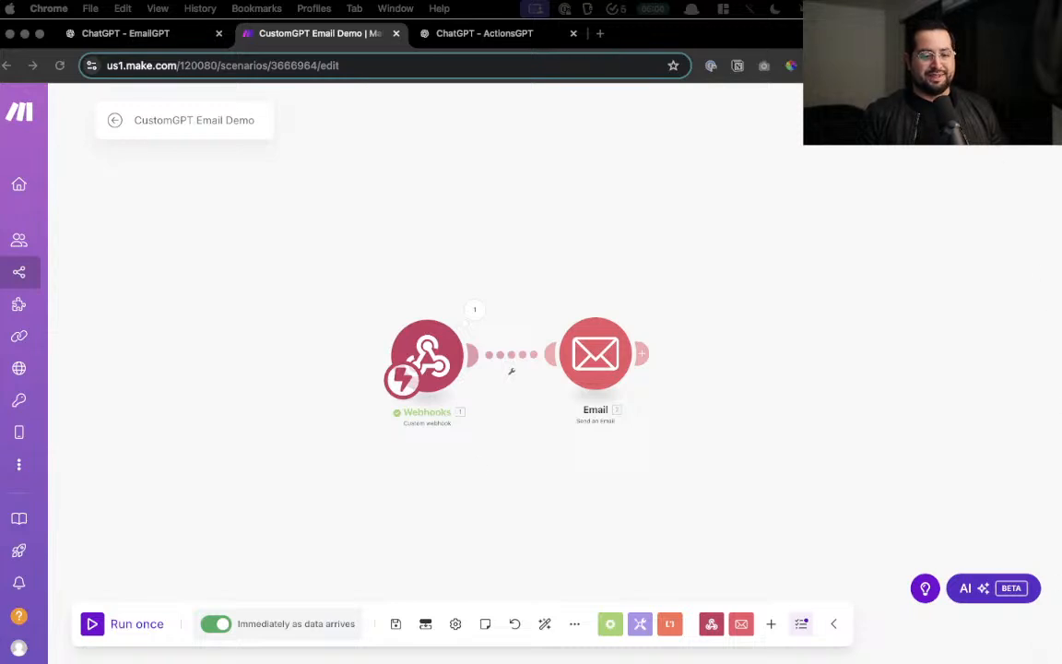
# - Switch from the Make scenario to the EmailGPT custom GPT chat
pyautogui.click(113, 37)
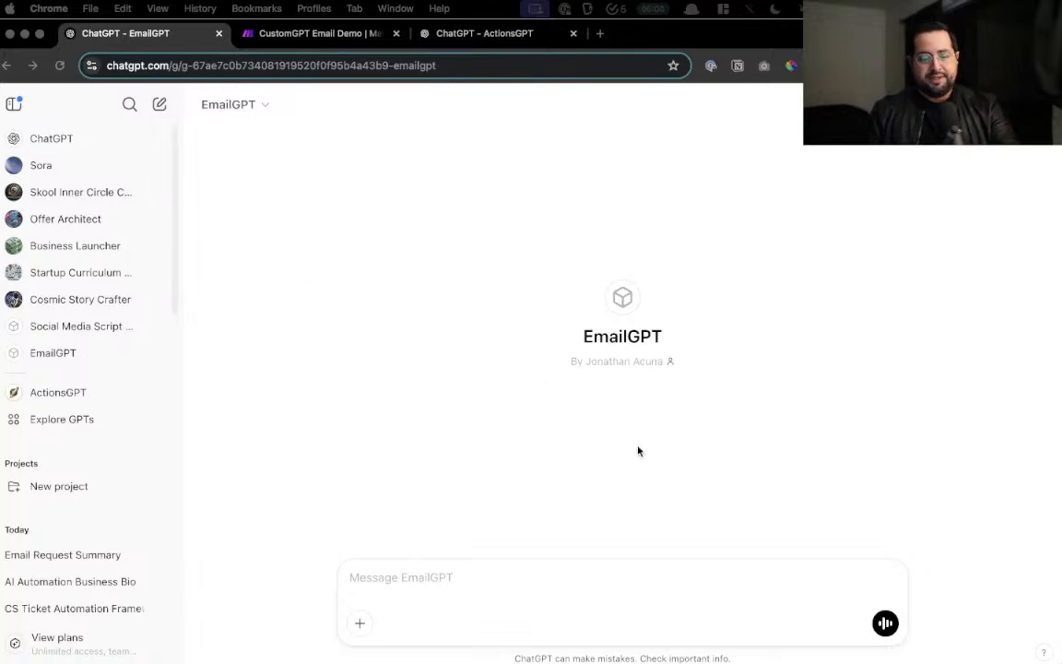
pyautogui.click(636, 333)
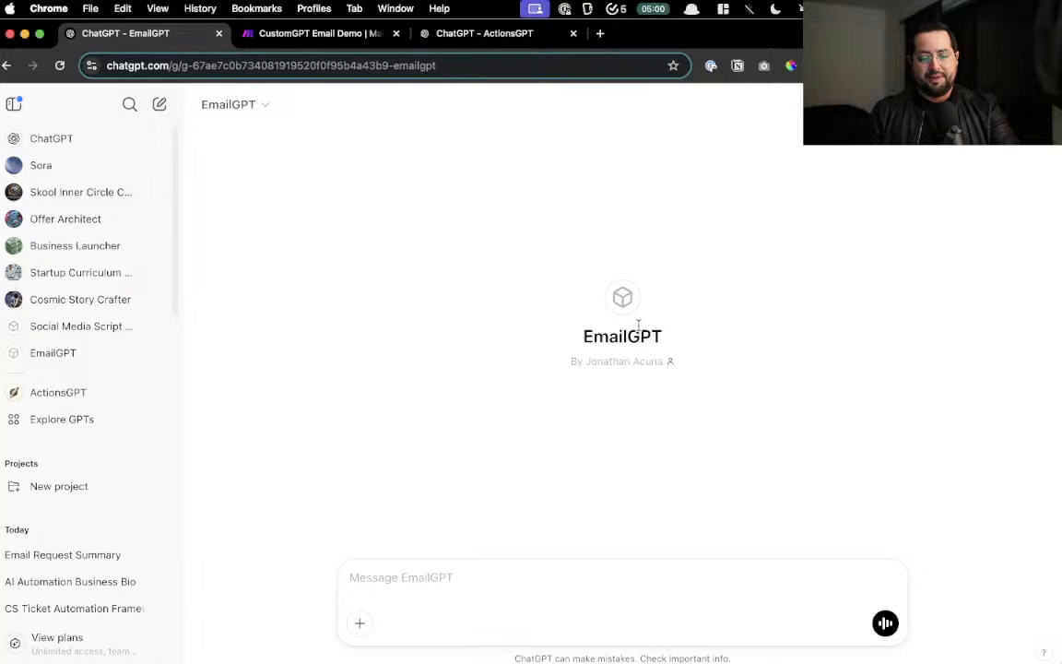
pyautogui.scroll(5, 638, 325)
pyautogui.scroll(-5, 638, 325)
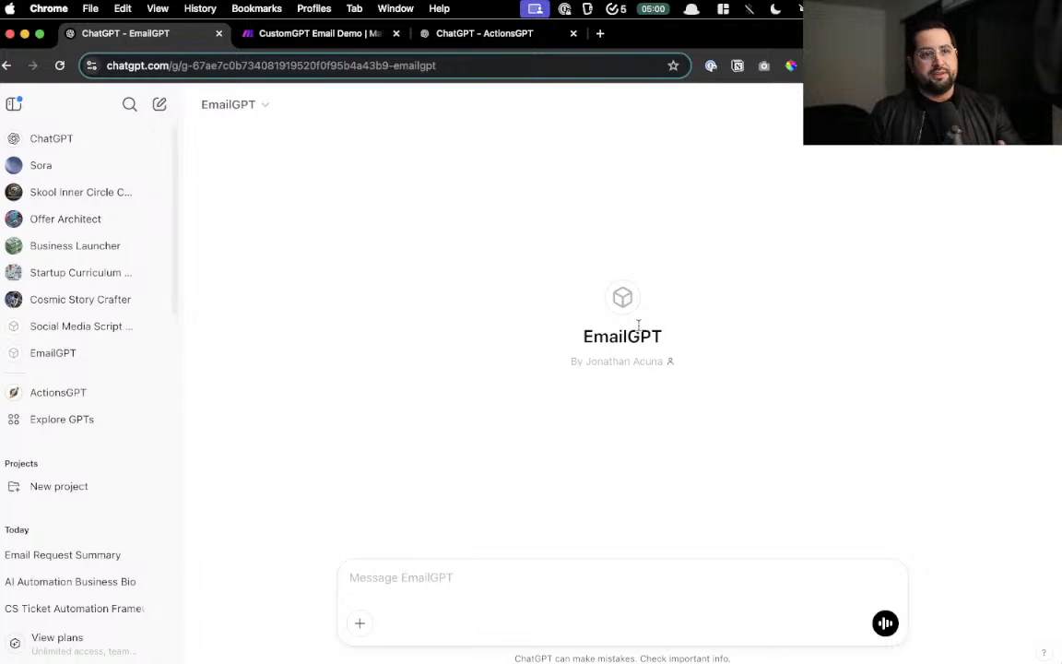
pyautogui.click(323, 35)
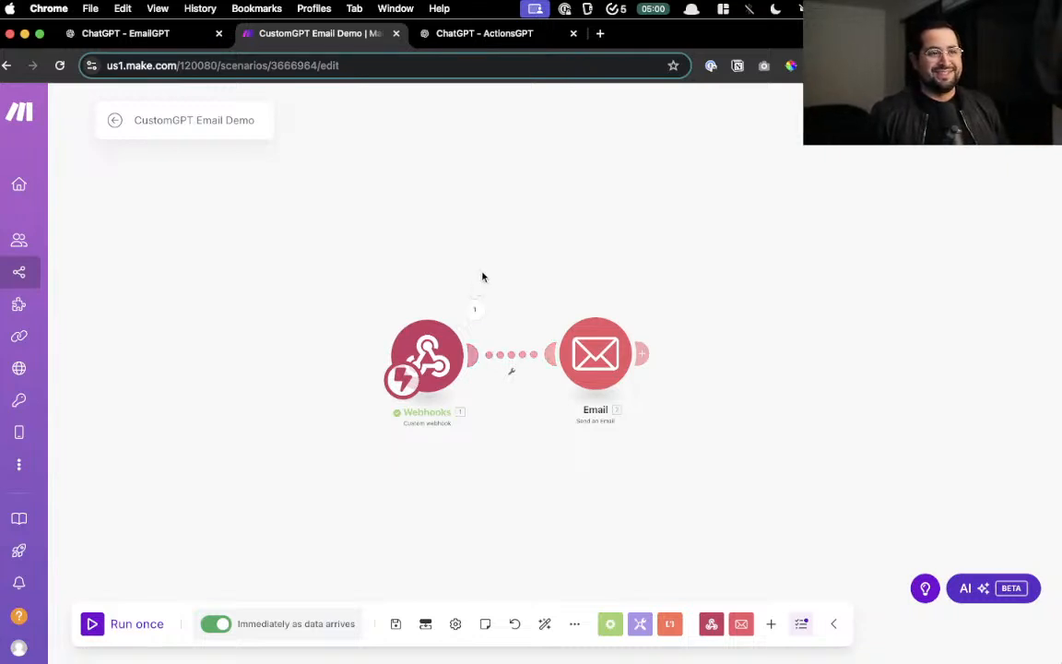
# - Paste the saved 'AI Skills Will Make You More Money' email prompt into the EmailGPT message box
pyautogui.click(175, 37)
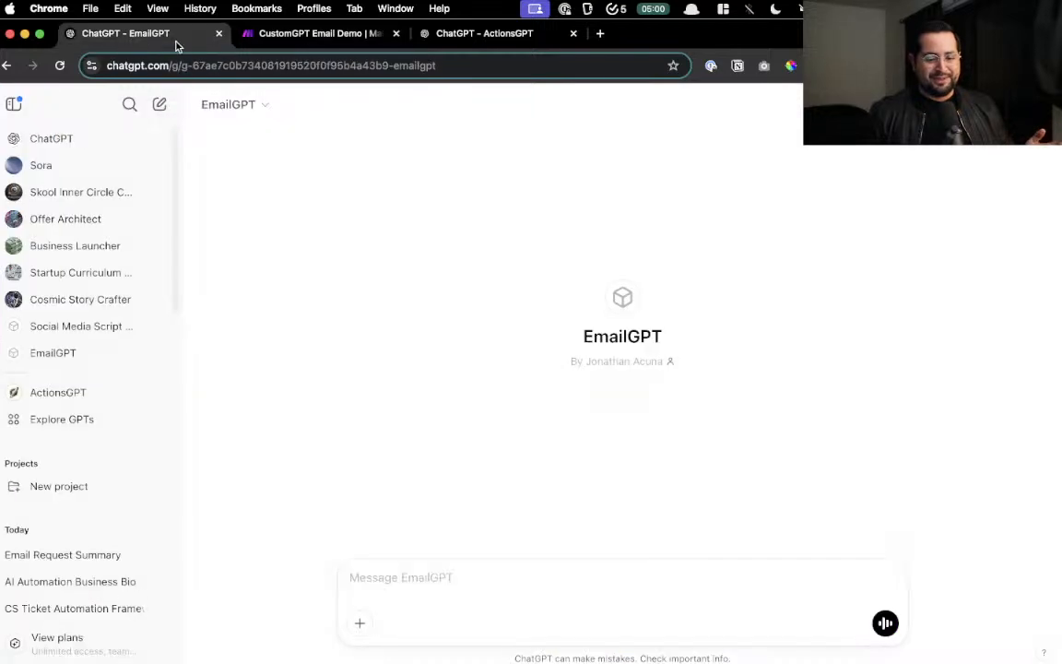
pyautogui.click(526, 572)
pyautogui.press('alt+super+c')
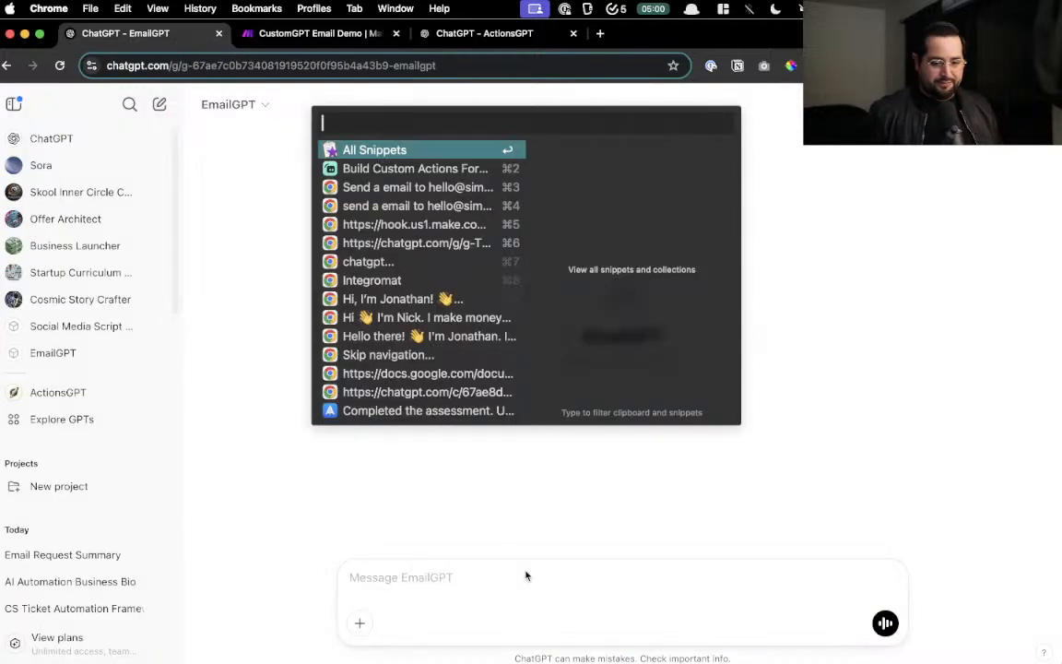
pyautogui.press('Down')
pyautogui.press('Down')
pyautogui.press('Return')
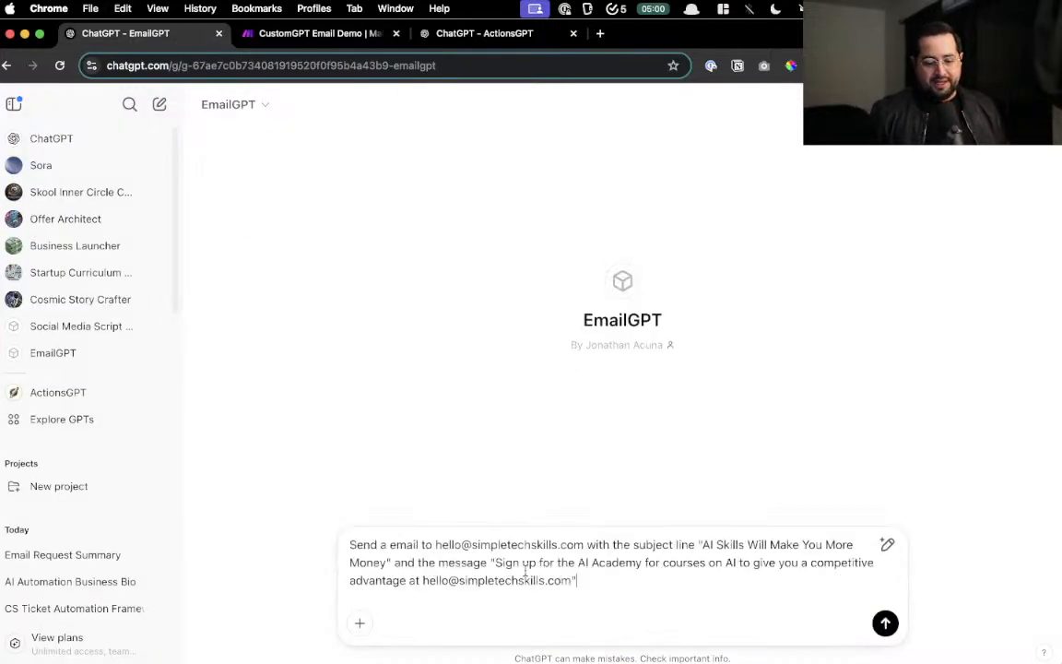
# - Review the pasted email request and send it to EmailGPT
pyautogui.scroll(5, 621, 532)
pyautogui.scroll(-2, 621, 532)
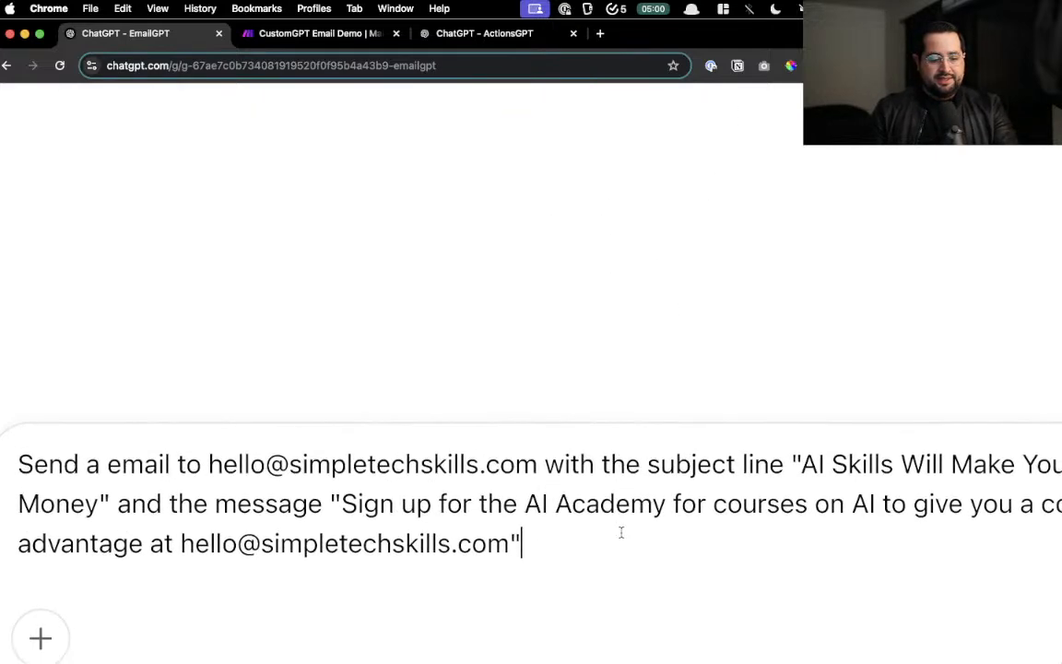
pyautogui.hscroll(1, 622, 532)
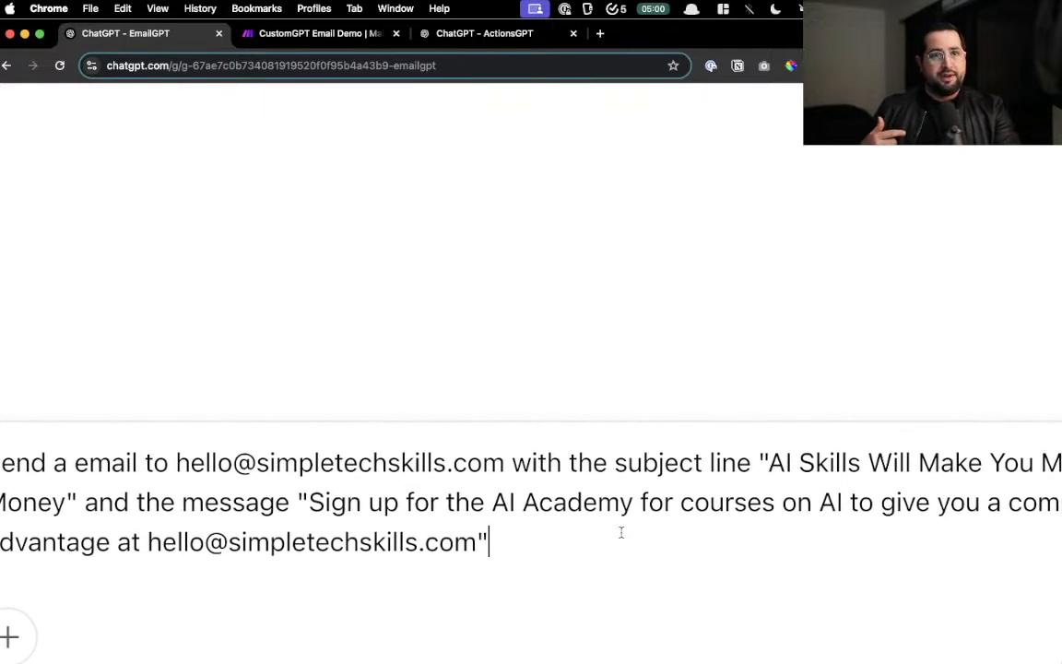
pyautogui.hscroll(5, 622, 532)
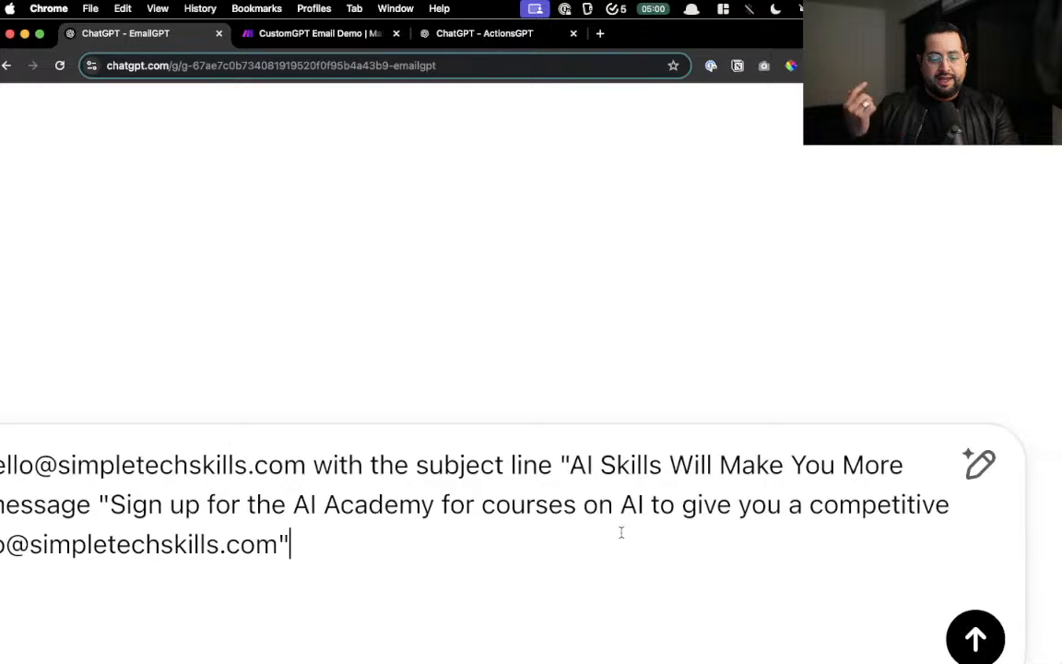
pyautogui.hscroll(1, 622, 532)
pyautogui.hscroll(-15, 622, 532)
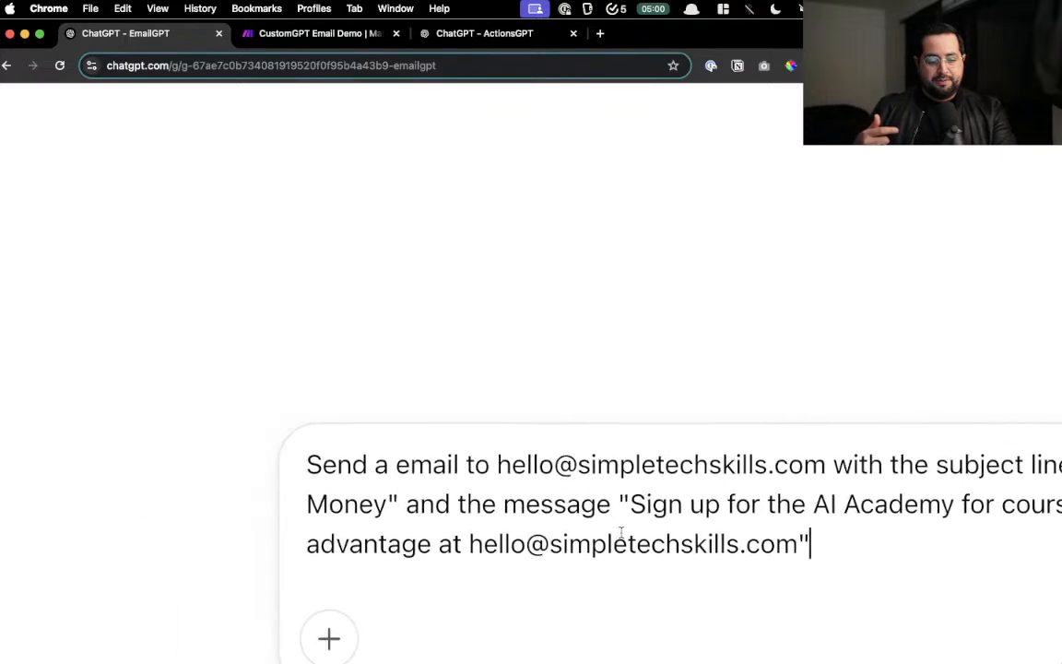
pyautogui.hscroll(5, 621, 532)
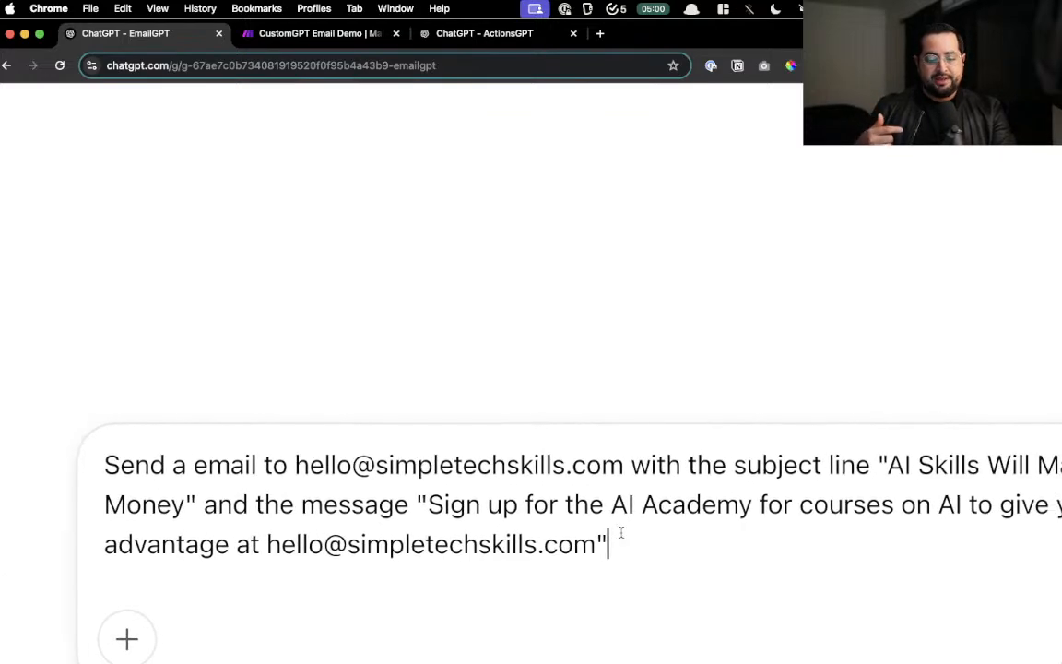
pyautogui.hscroll(8, 622, 532)
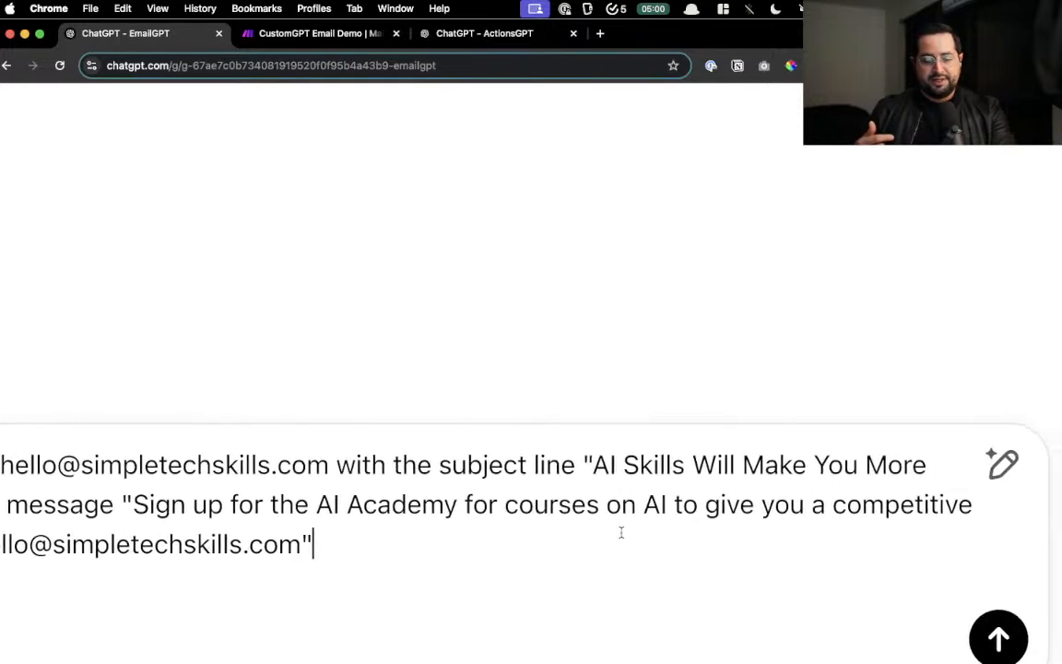
pyautogui.hscroll(-10, 621, 532)
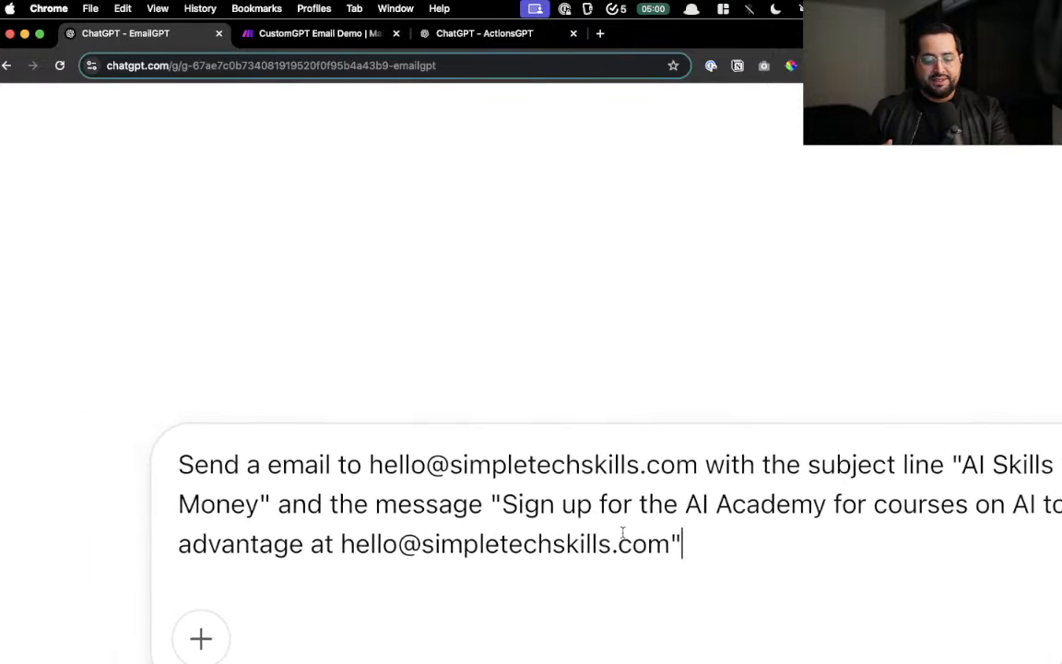
pyautogui.scroll(-5, 623, 532)
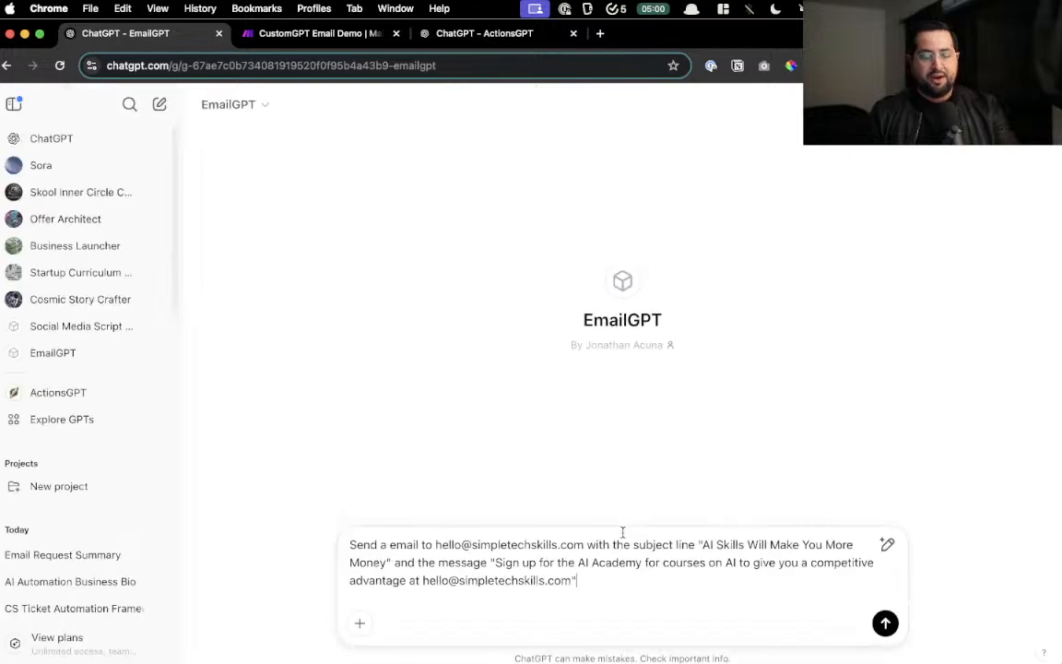
pyautogui.click(885, 624)
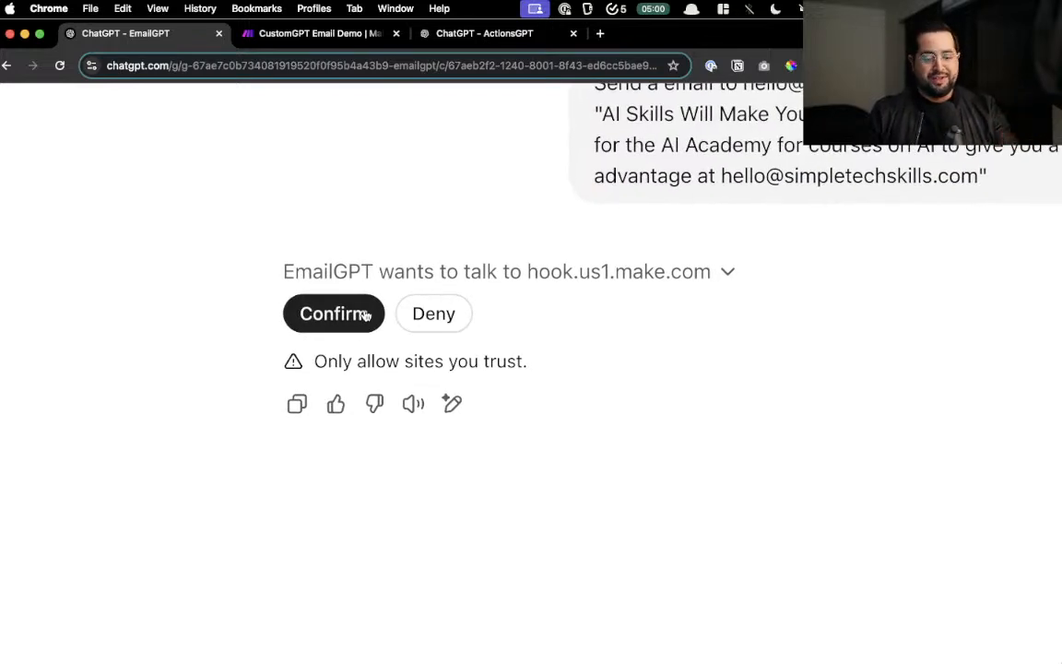
# - Allow EmailGPT to contact hook.us1.make.com, glancing at the running Make scenario
pyautogui.click(365, 315)
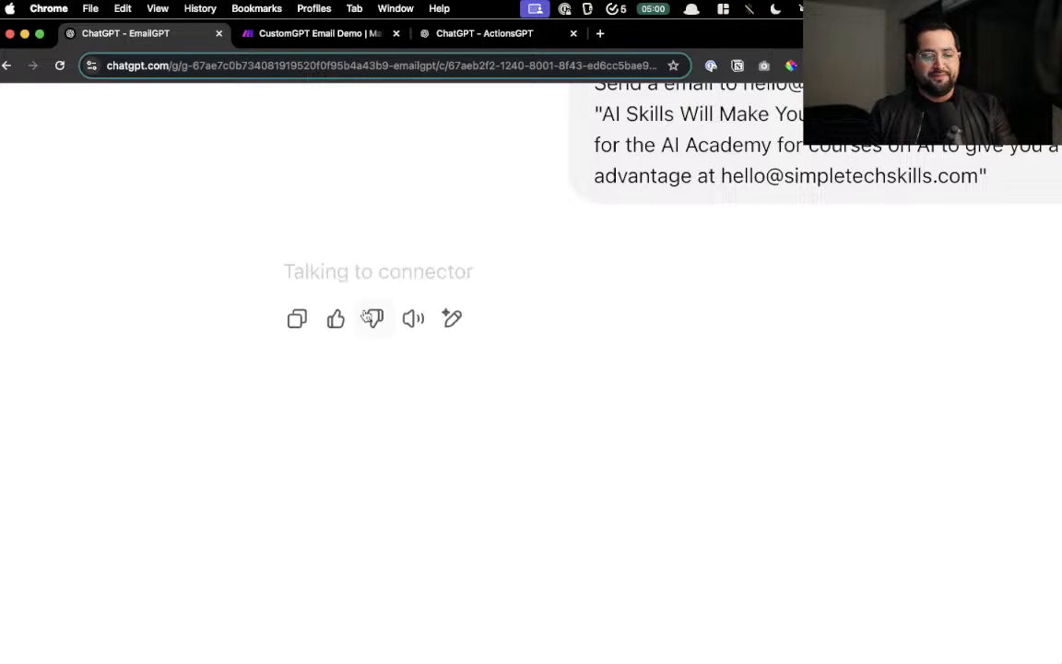
pyautogui.click(327, 35)
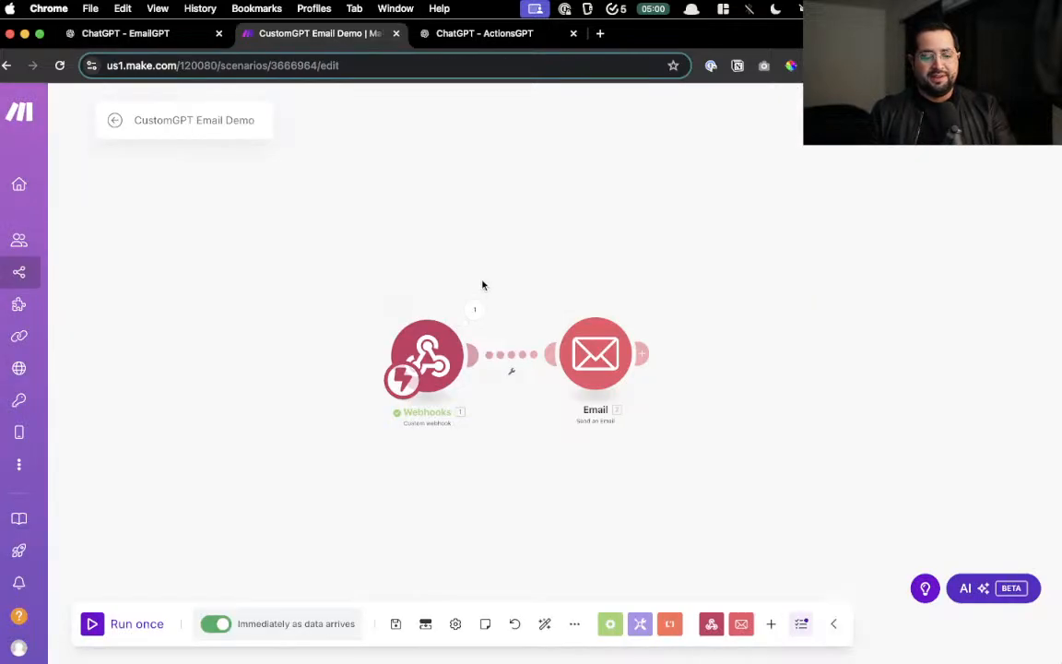
pyautogui.click(143, 34)
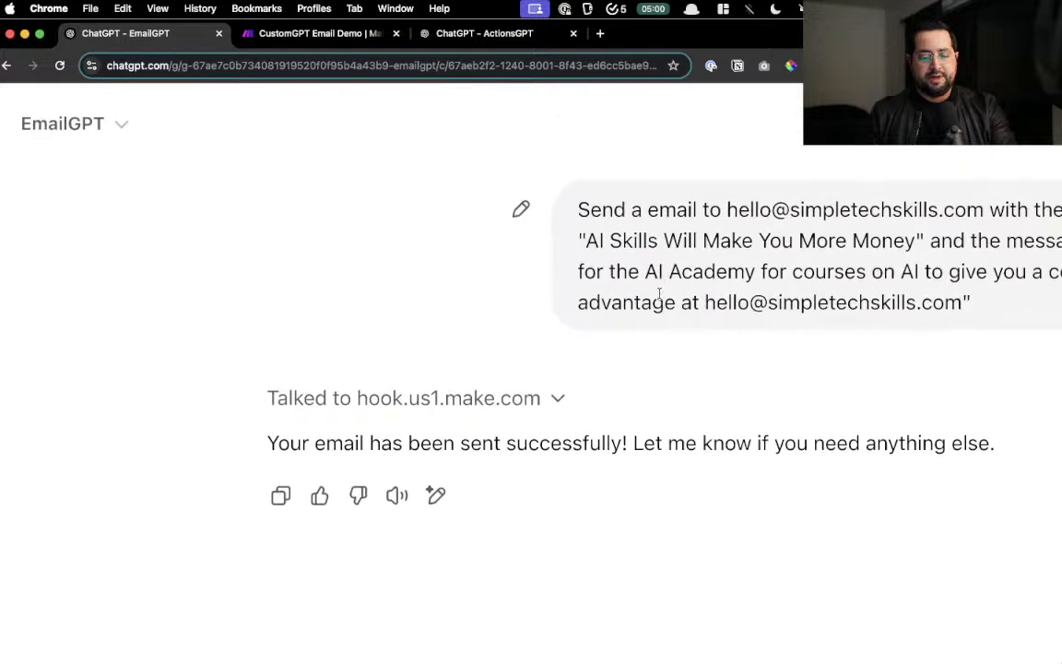
# - Review the email fields shared with the webhook, then return to the CustomGPT Email Demo scenario
pyautogui.click(422, 313)
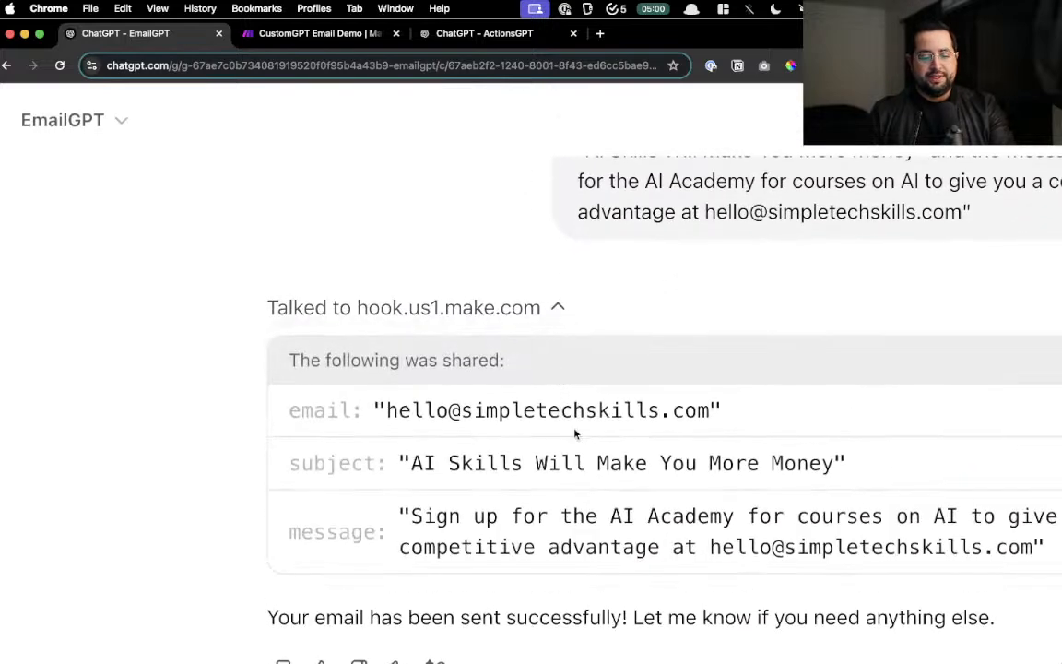
pyautogui.scroll(-1, 406, 341)
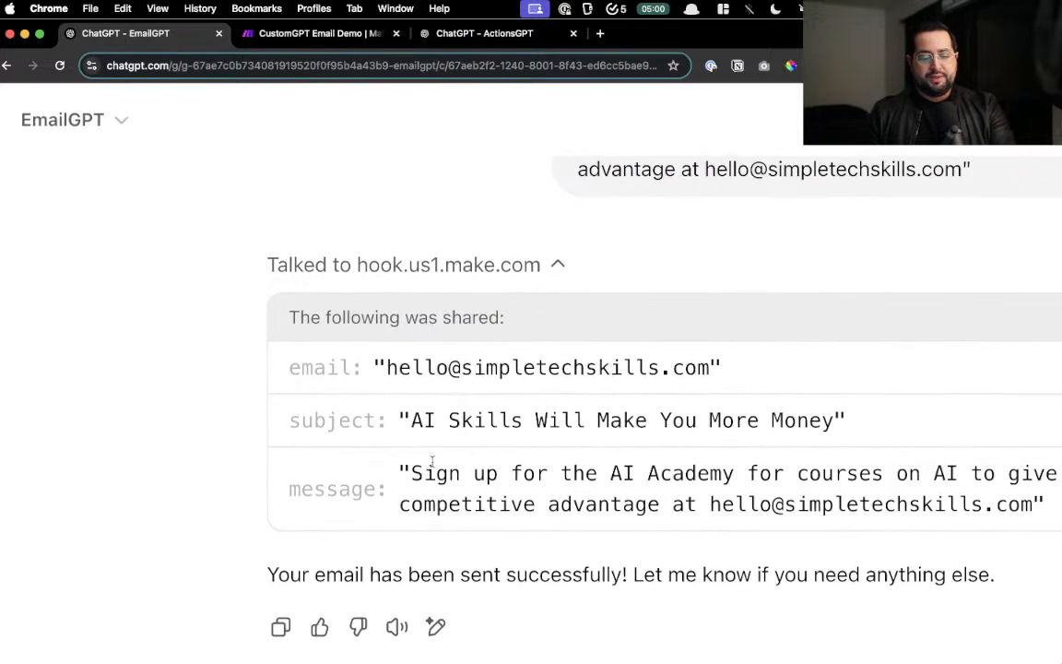
pyautogui.scroll(-2, 584, 518)
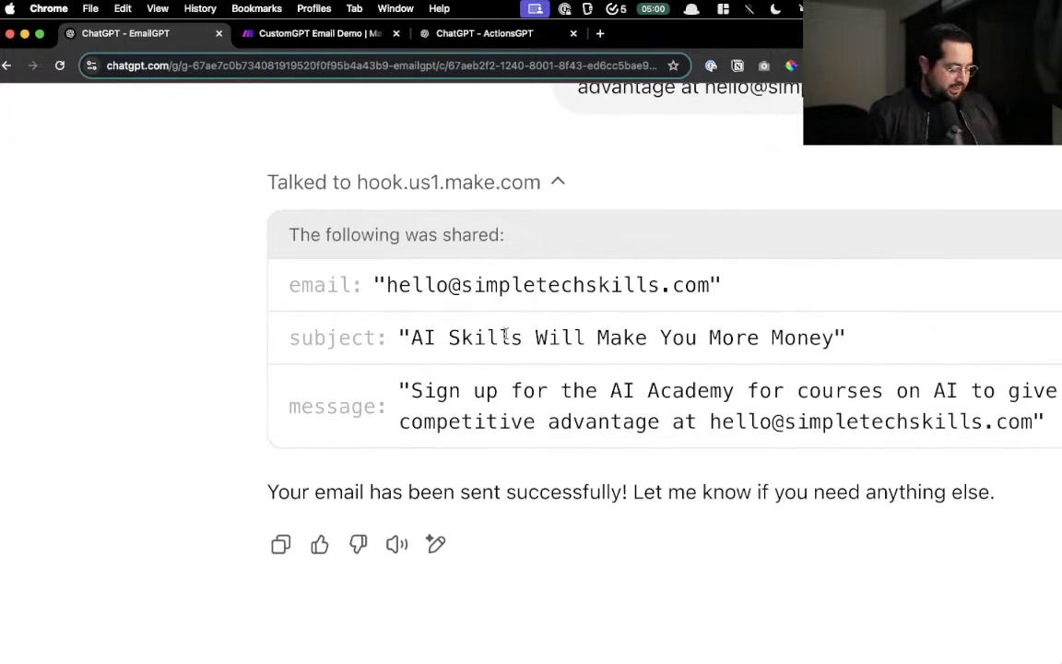
pyautogui.click(332, 35)
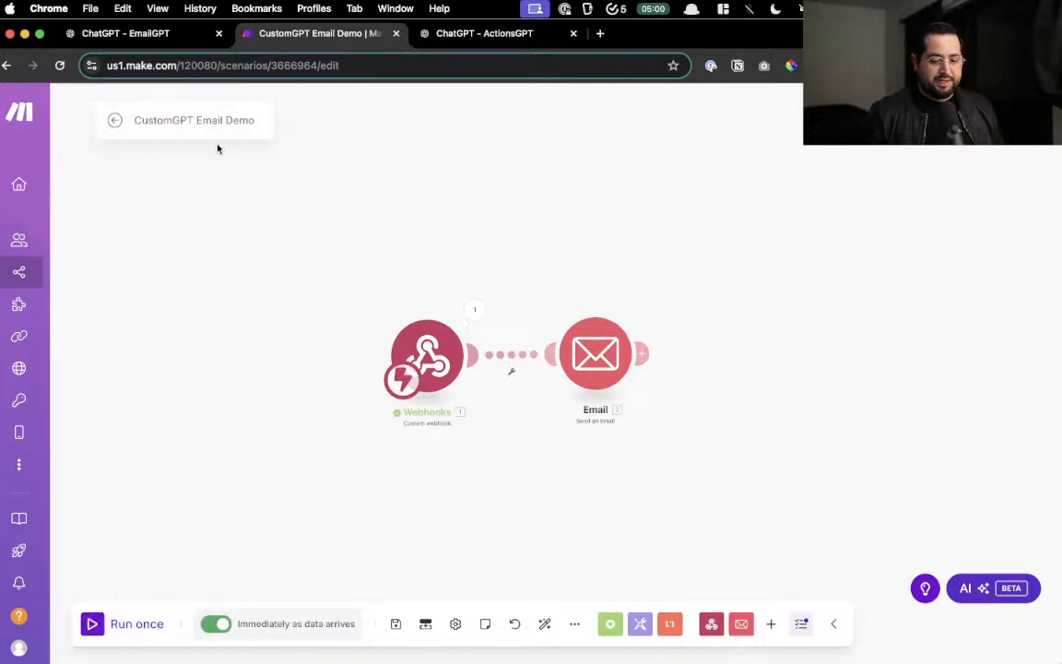
# - Bring the received Spark email over the Make canvas and highlight its subject and body
pyautogui.hotkey('ctrl', 'Up')
pyautogui.hotkey('ctrl', 'Up')
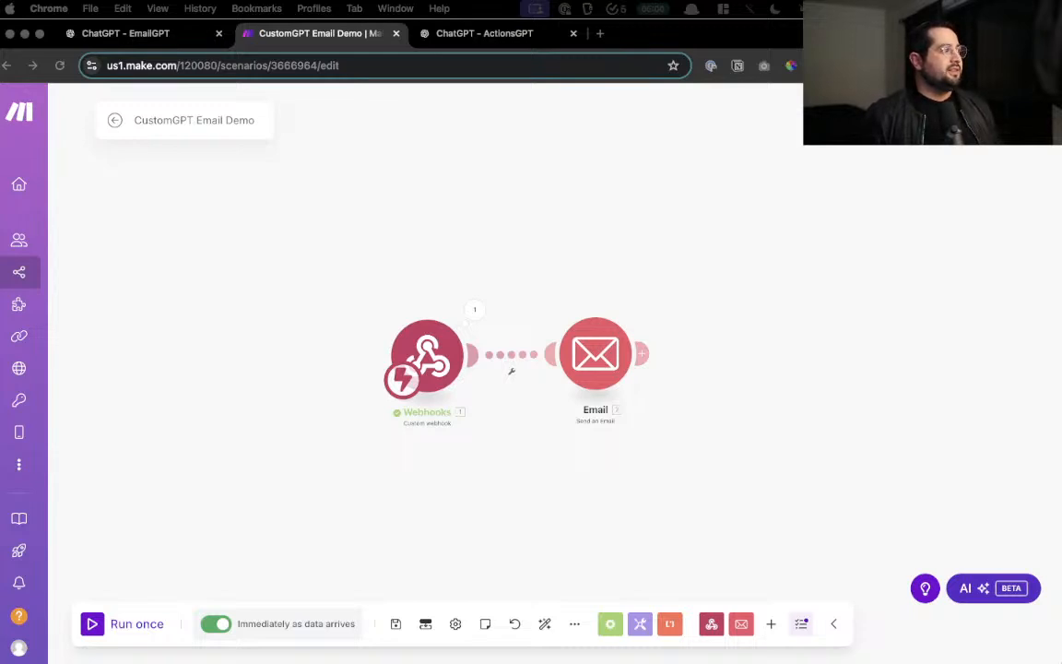
pyautogui.moveTo(614, 0); pyautogui.dragTo(649, 181)
pyautogui.moveTo(287, 240); pyautogui.dragTo(524, 242)
pyautogui.moveTo(337, 321); pyautogui.dragTo(855, 321)
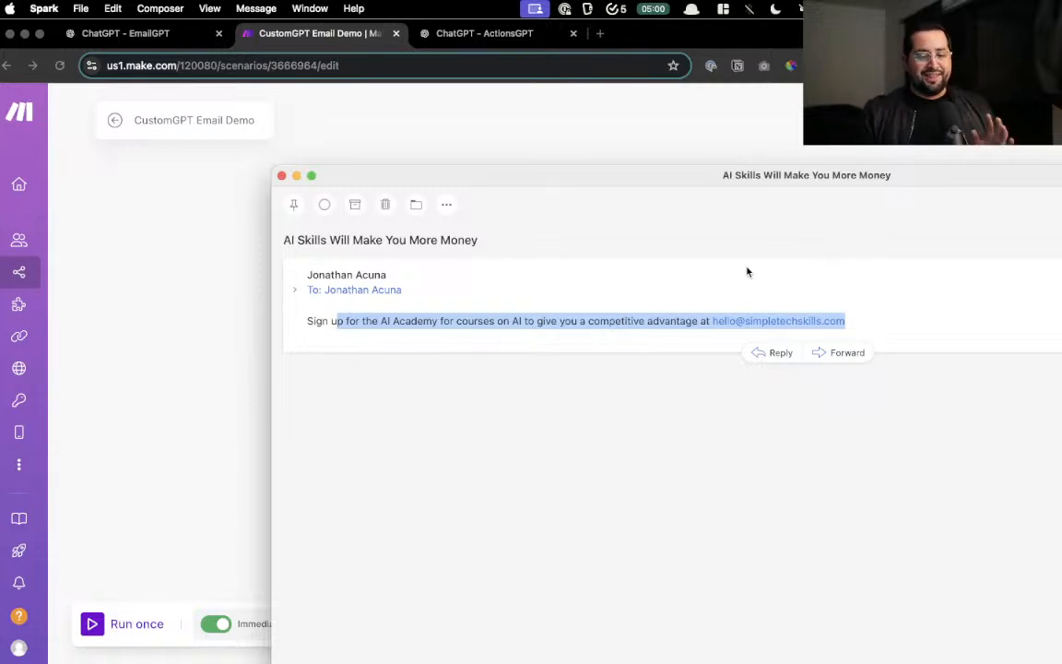
# - Close the email and start a new scenario from the Make scenarios list
pyautogui.click(282, 177)
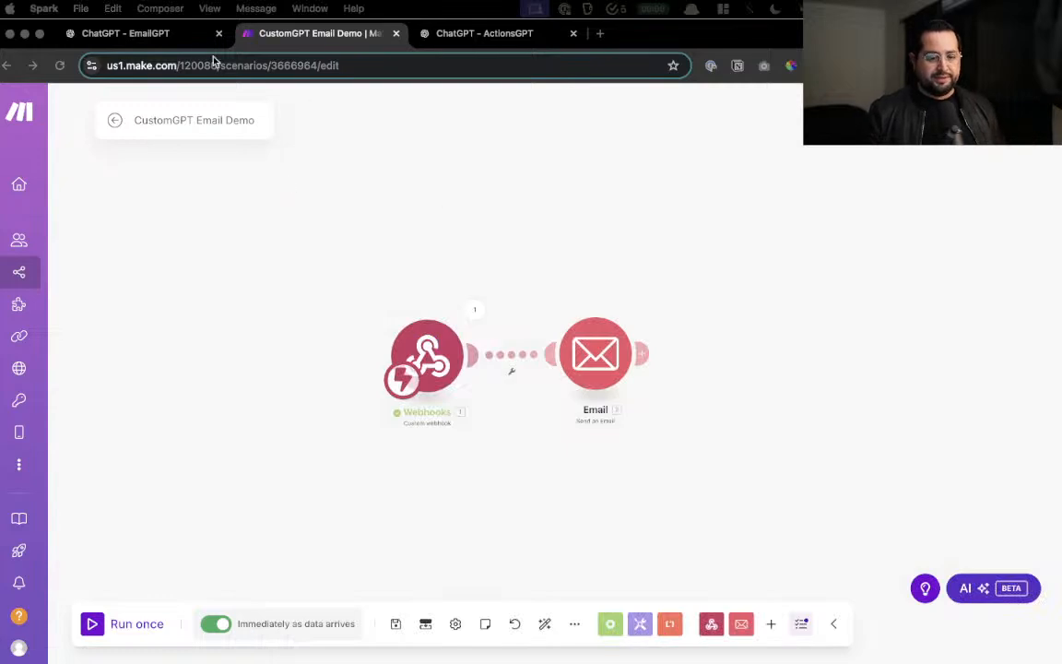
pyautogui.click(13, 295)
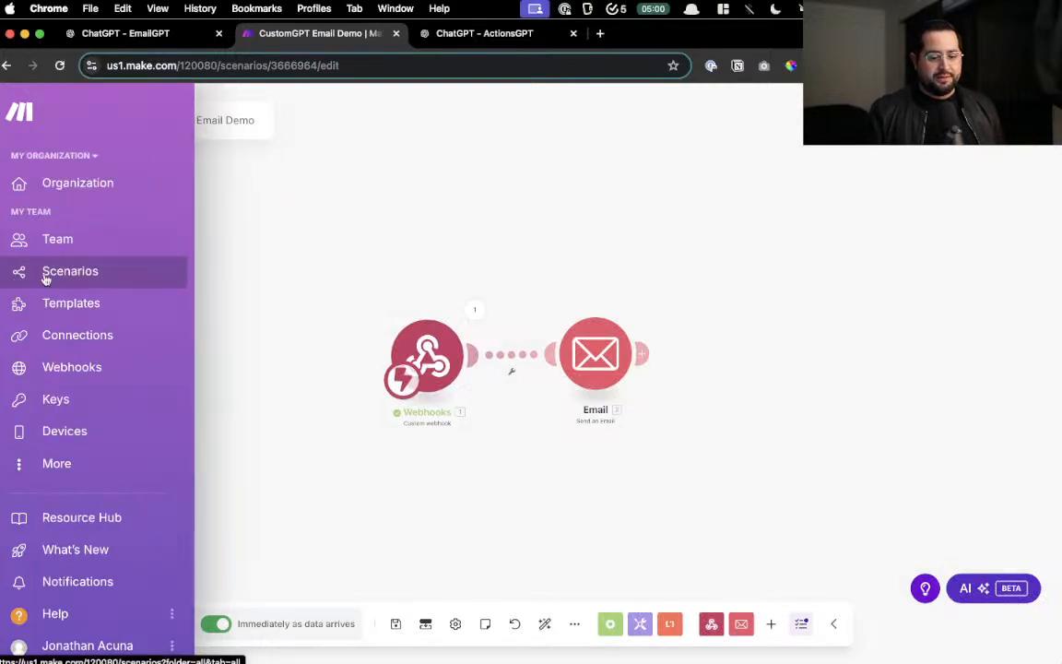
pyautogui.keyDown('super'); pyautogui.click(55, 273); pyautogui.keyUp('super')
pyautogui.click(449, 34)
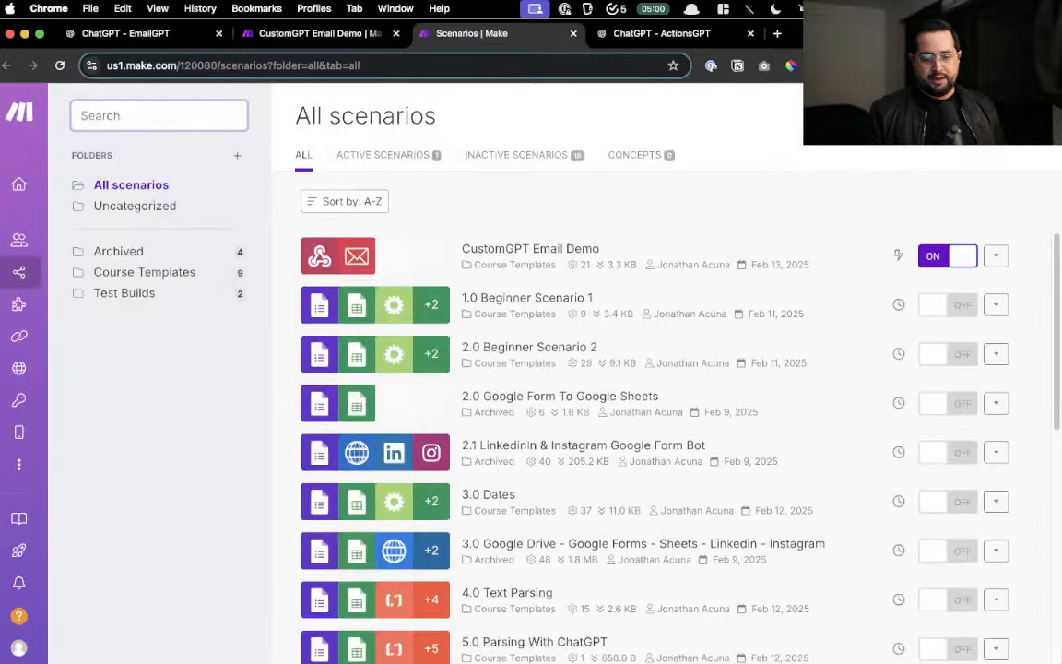
pyautogui.click(959, 116)
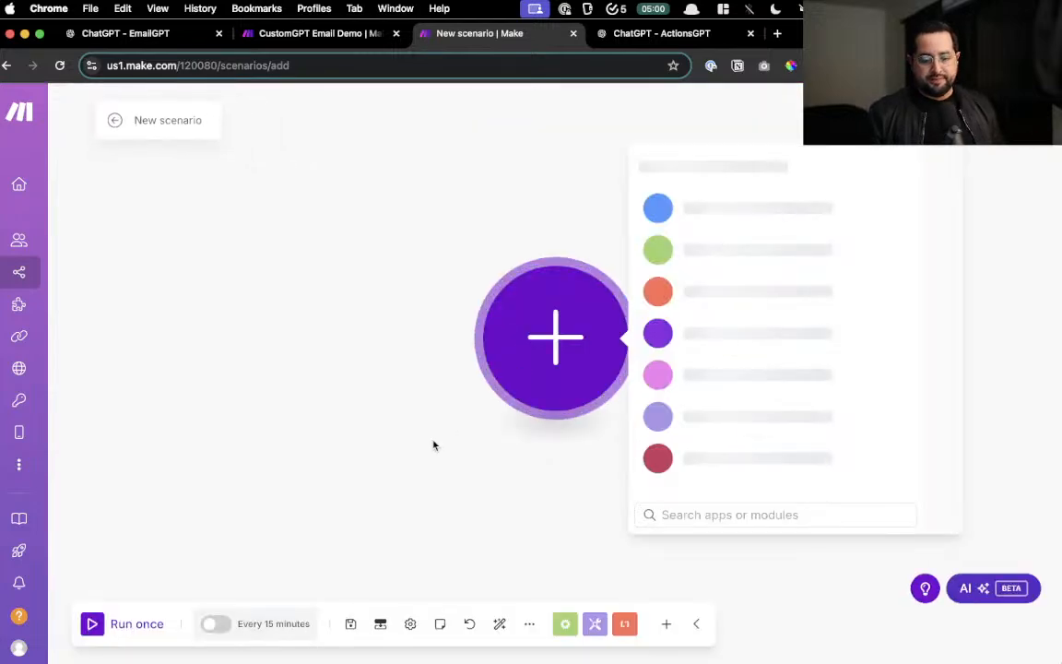
# - Add a Webhooks Custom webhook trigger with a new saved webhook and copy its address
pyautogui.write('webhoo')
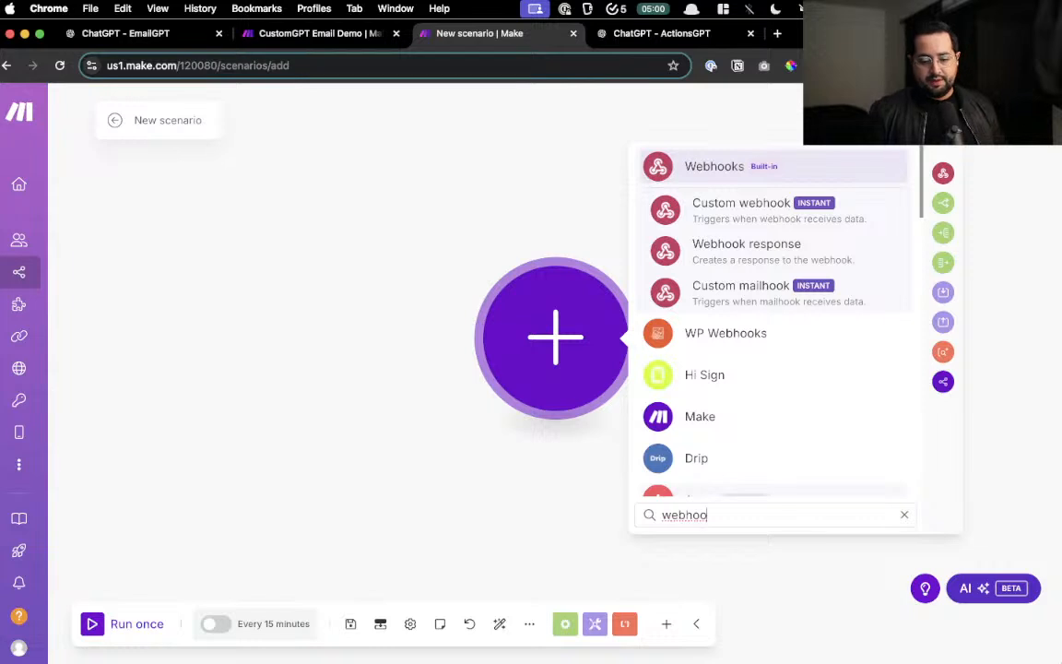
pyautogui.click(733, 166)
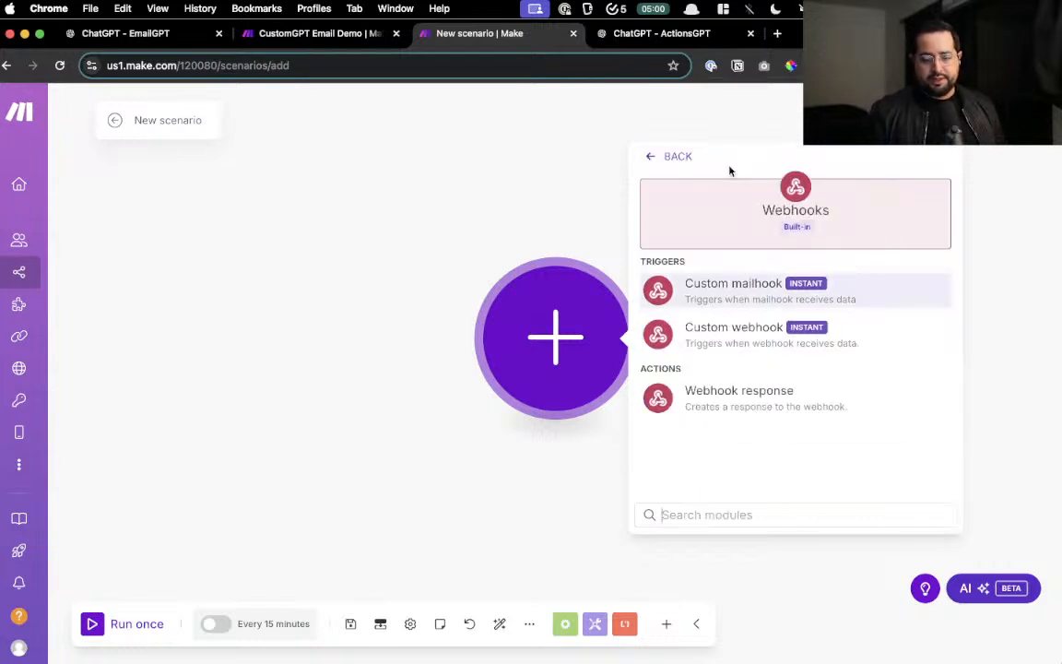
pyautogui.click(756, 343)
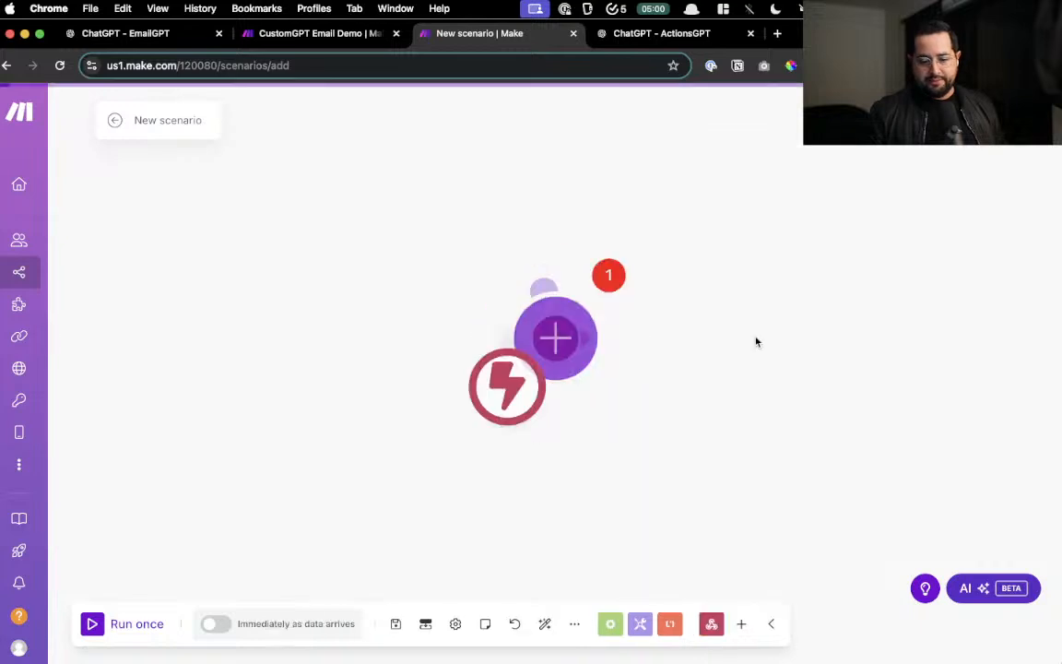
pyautogui.click(783, 341)
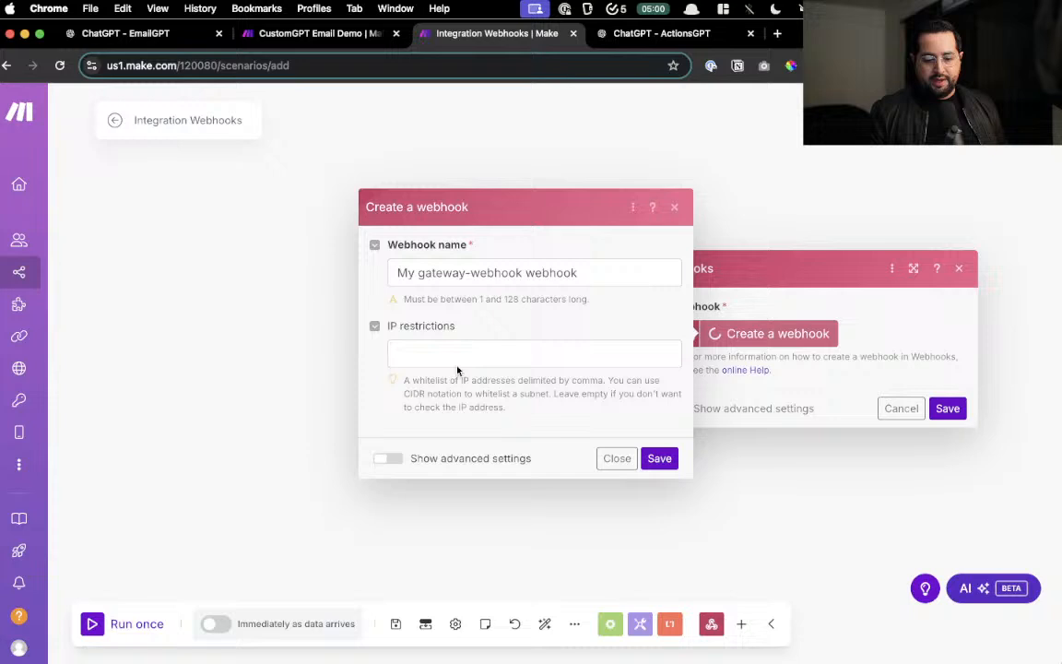
pyautogui.click(659, 459)
pyautogui.moveTo(771, 509); pyautogui.dragTo(552, 498)
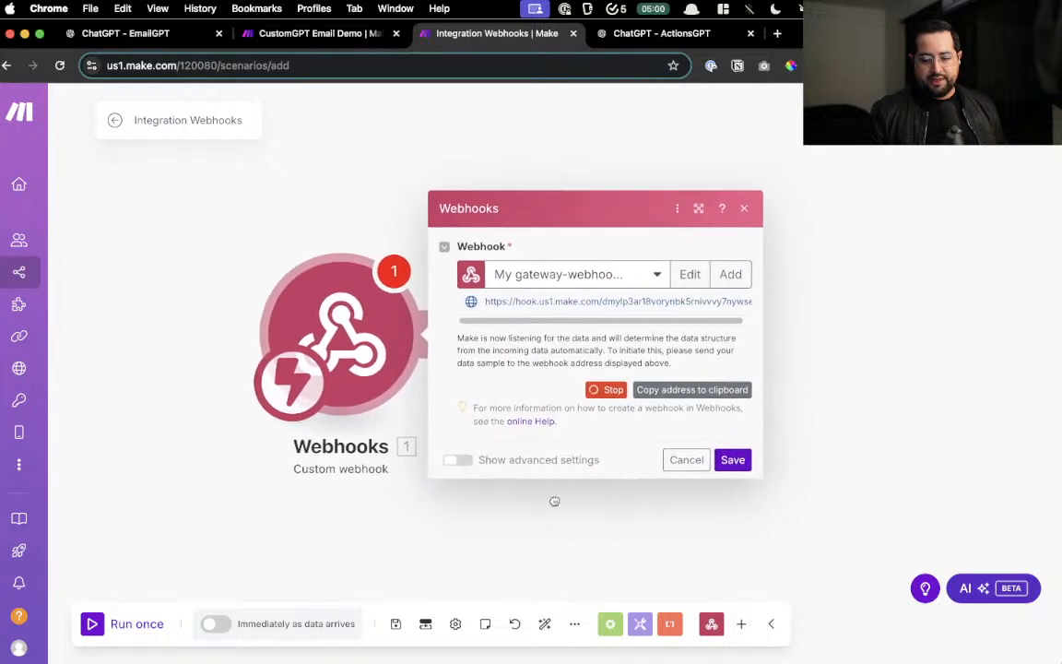
pyautogui.click(694, 391)
pyautogui.moveTo(517, 300); pyautogui.dragTo(738, 301)
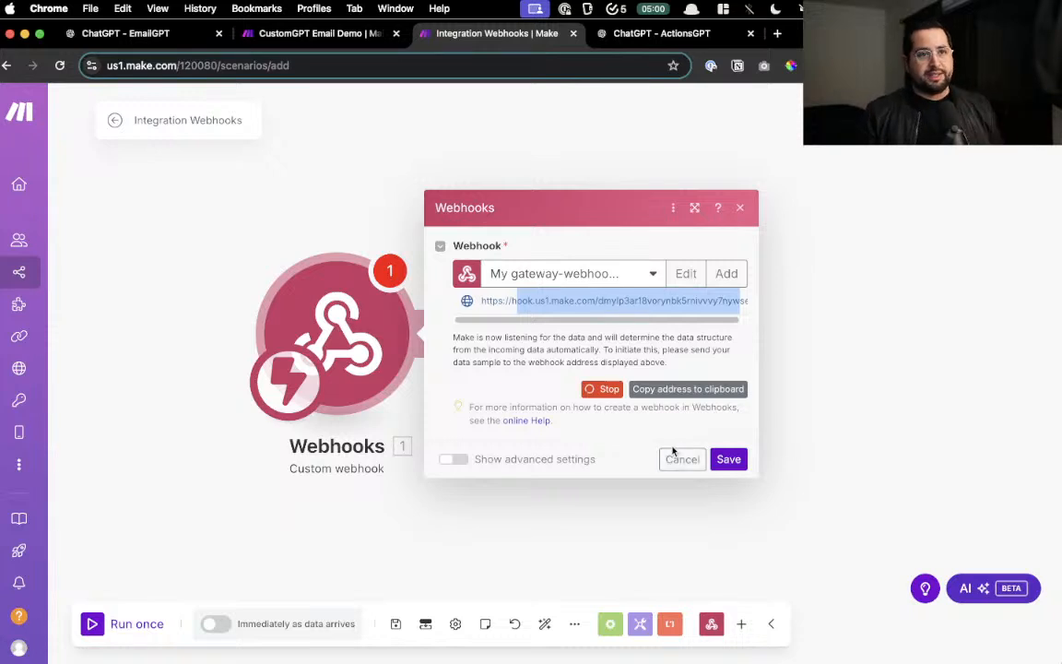
pyautogui.click(727, 461)
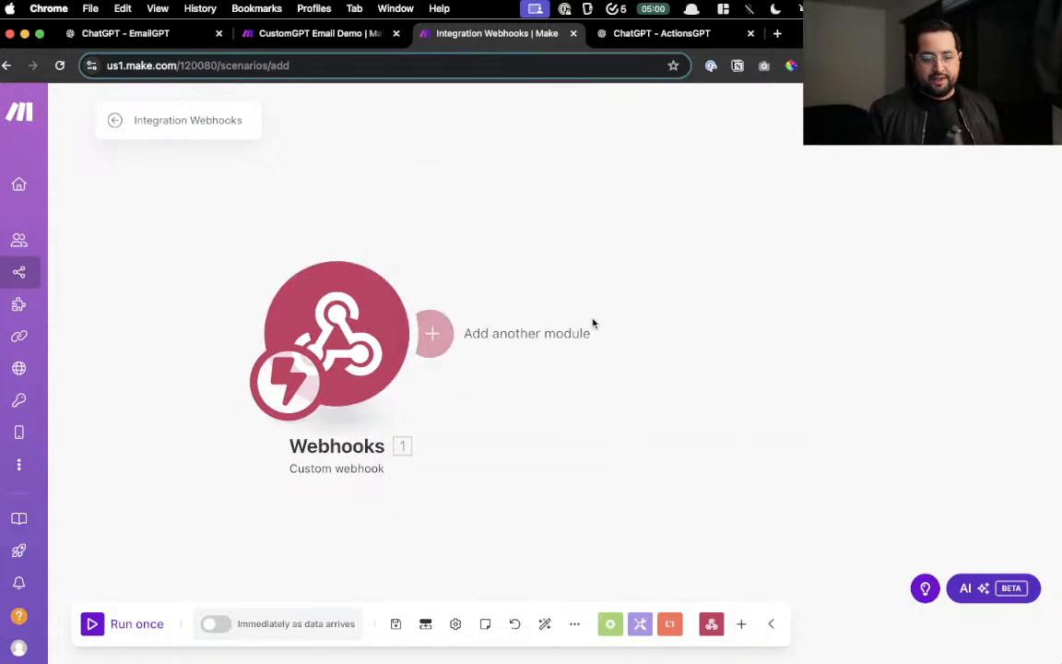
# - Open a blank New GPT draft from Explore GPTs and focus its Name field
pyautogui.click(135, 40)
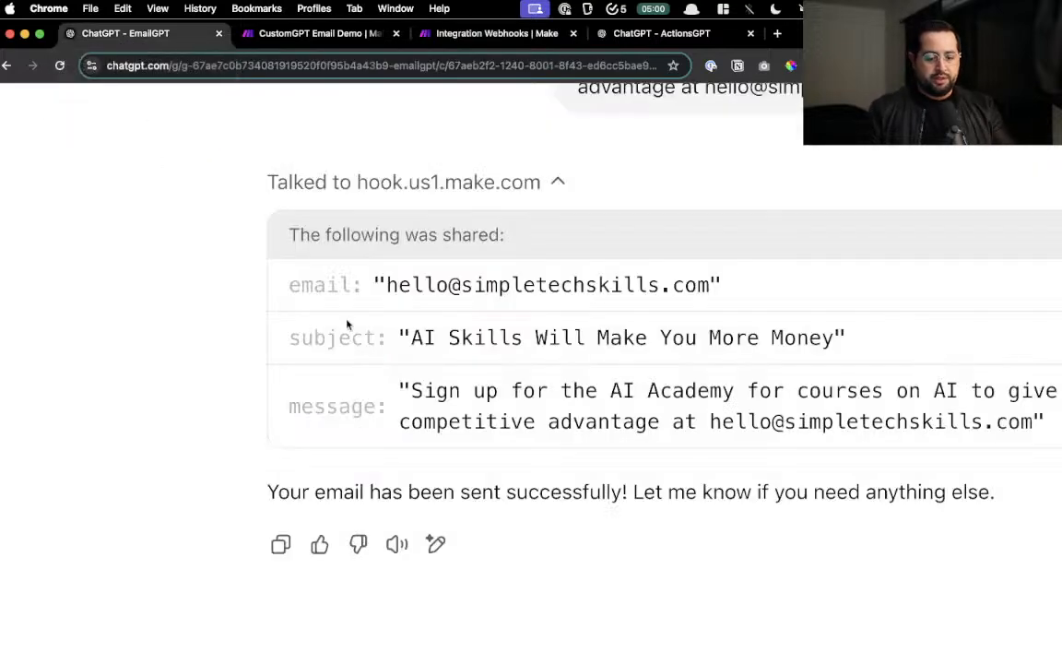
pyautogui.scroll(-5, 347, 325)
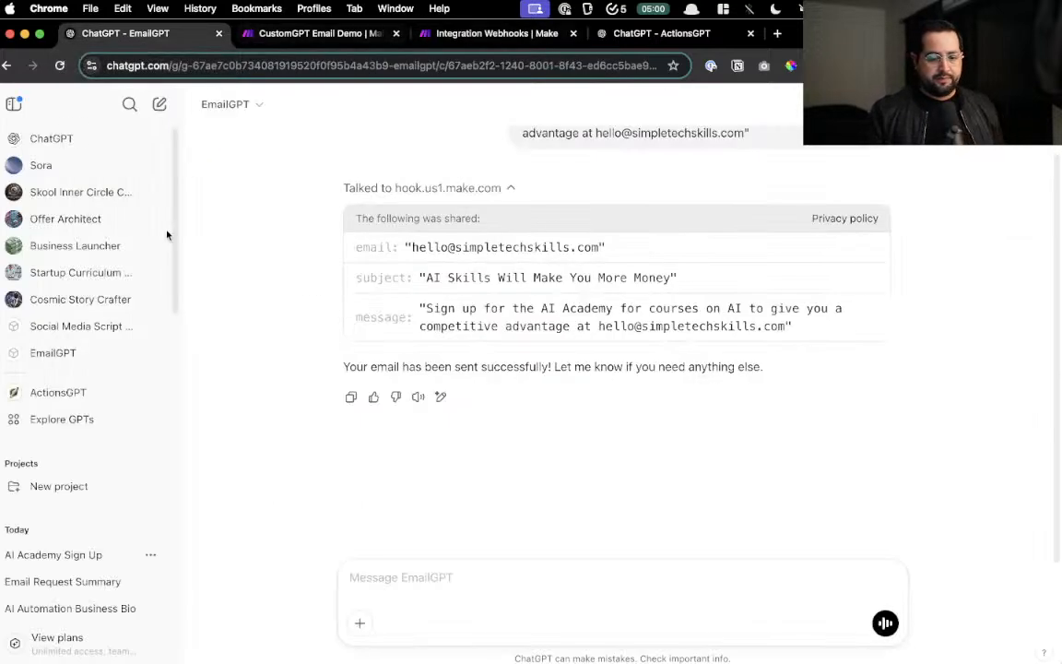
pyautogui.click(63, 418)
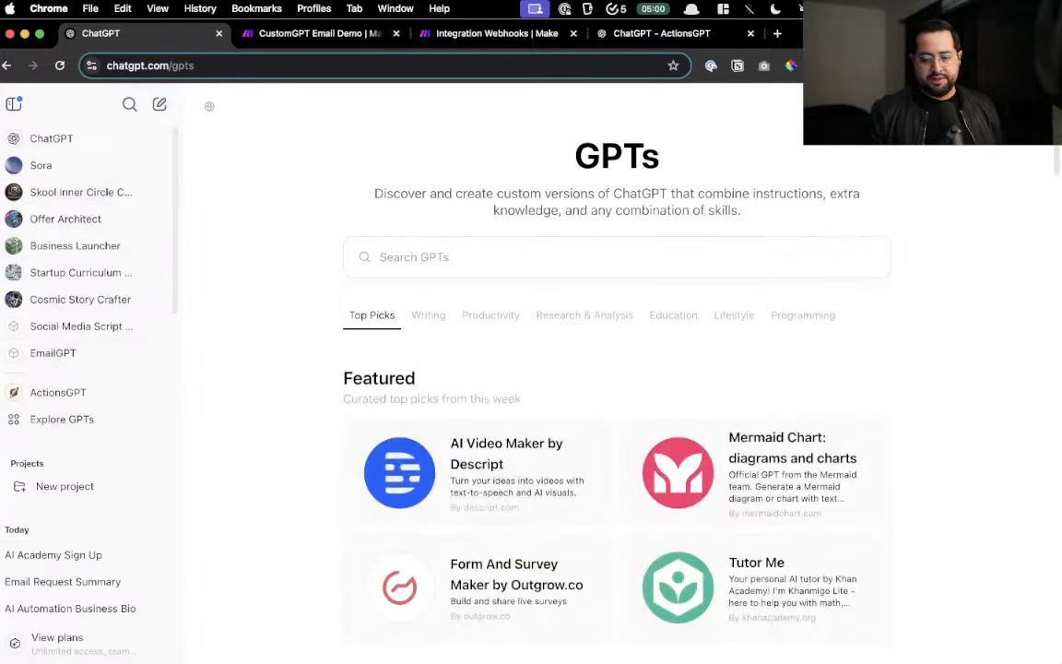
pyautogui.click(986, 105)
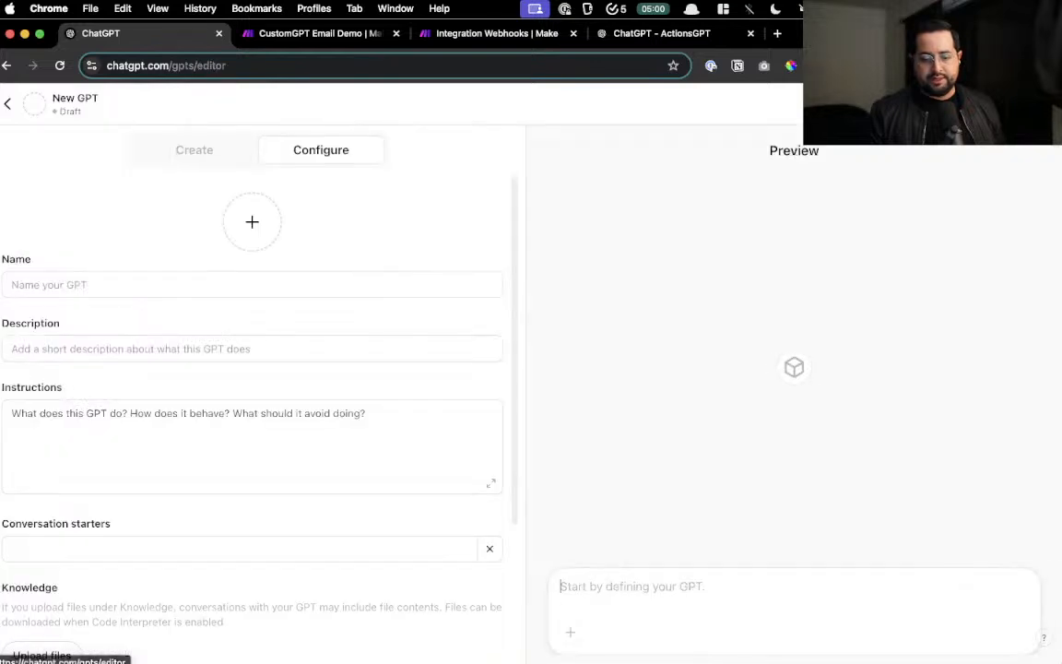
pyautogui.click(193, 287)
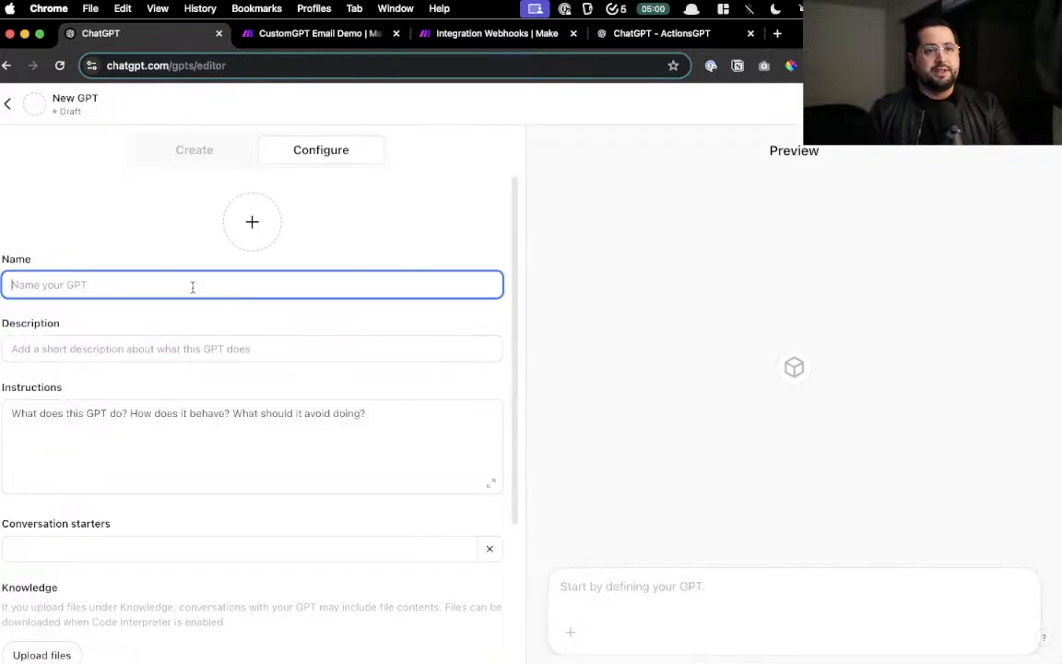
pyautogui.press('super+Tab')
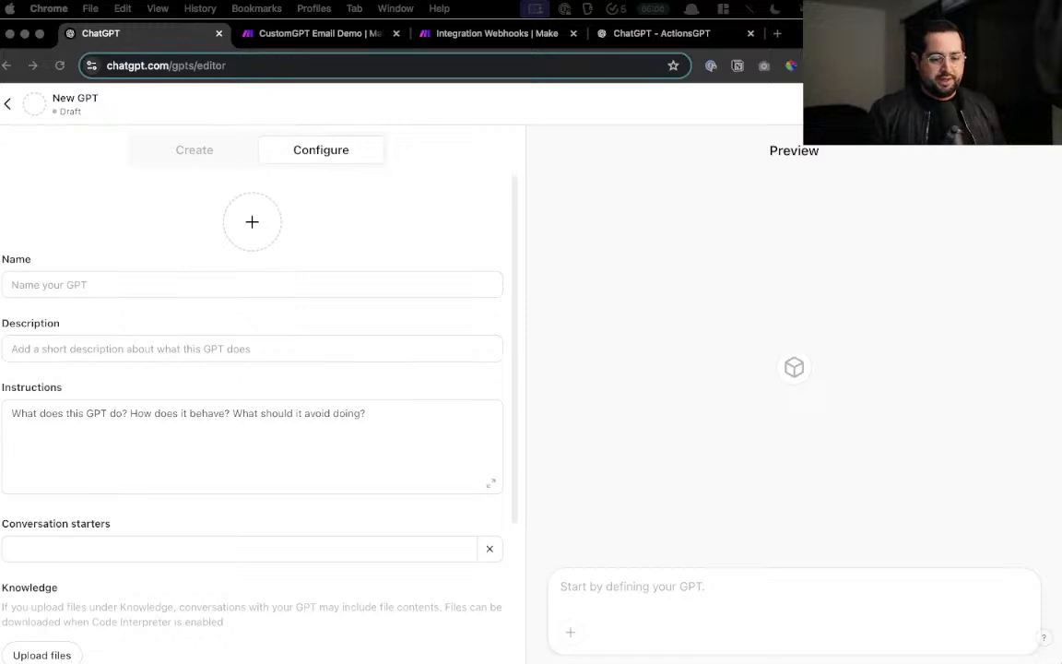
pyautogui.click(80, 288)
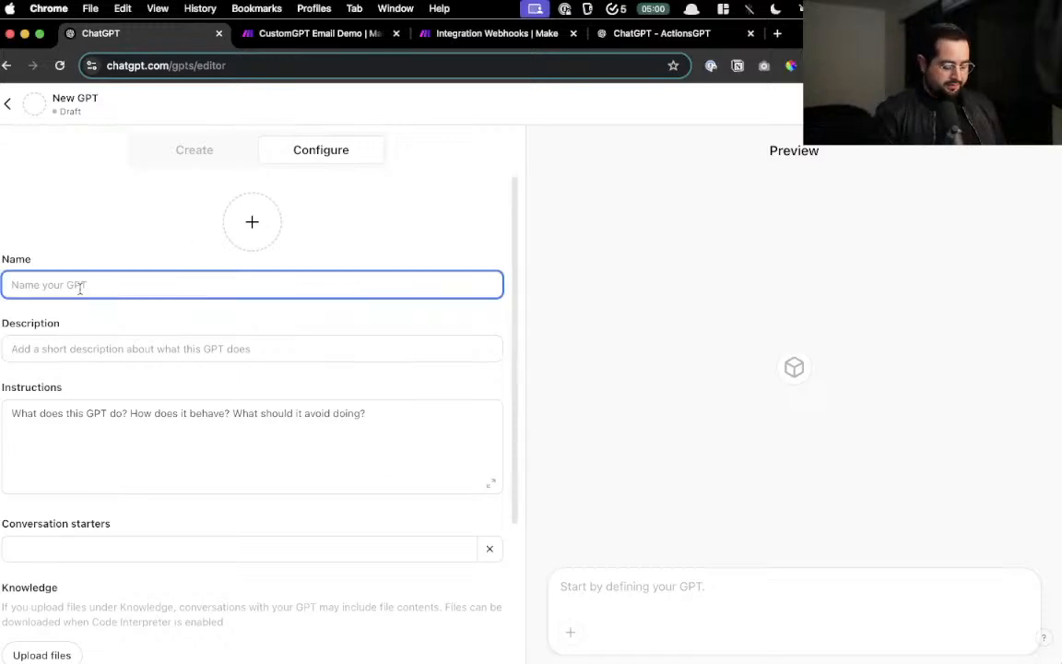
# - Name the draft GPT 'Email automation bot v2'
pyautogui.write('Email')
pyautogui.press('super+a')
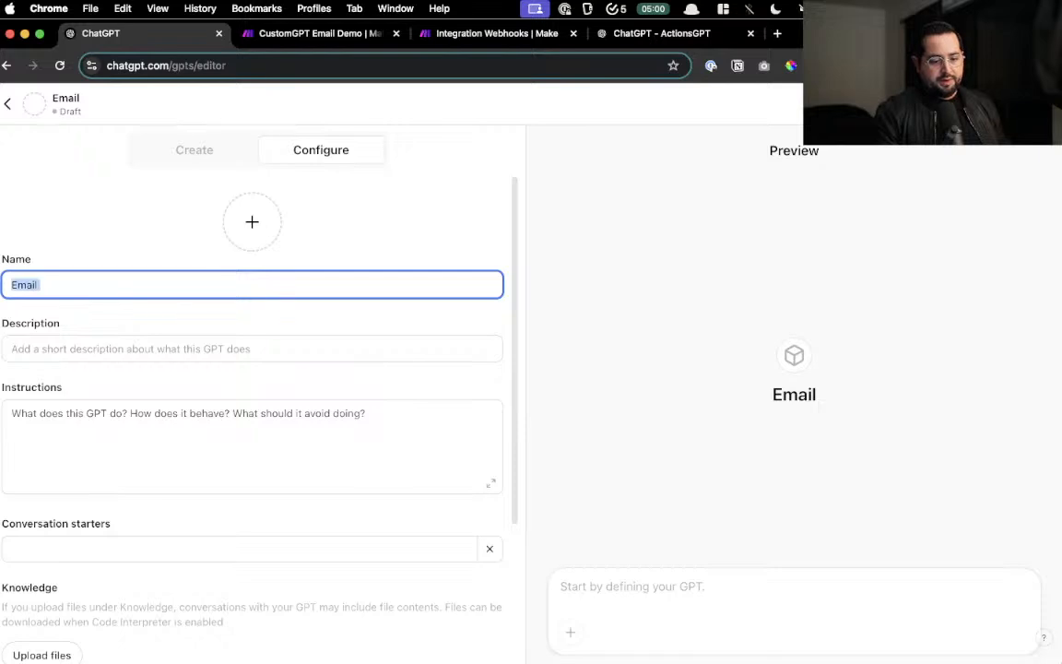
pyautogui.press('Right')
pyautogui.write('a')
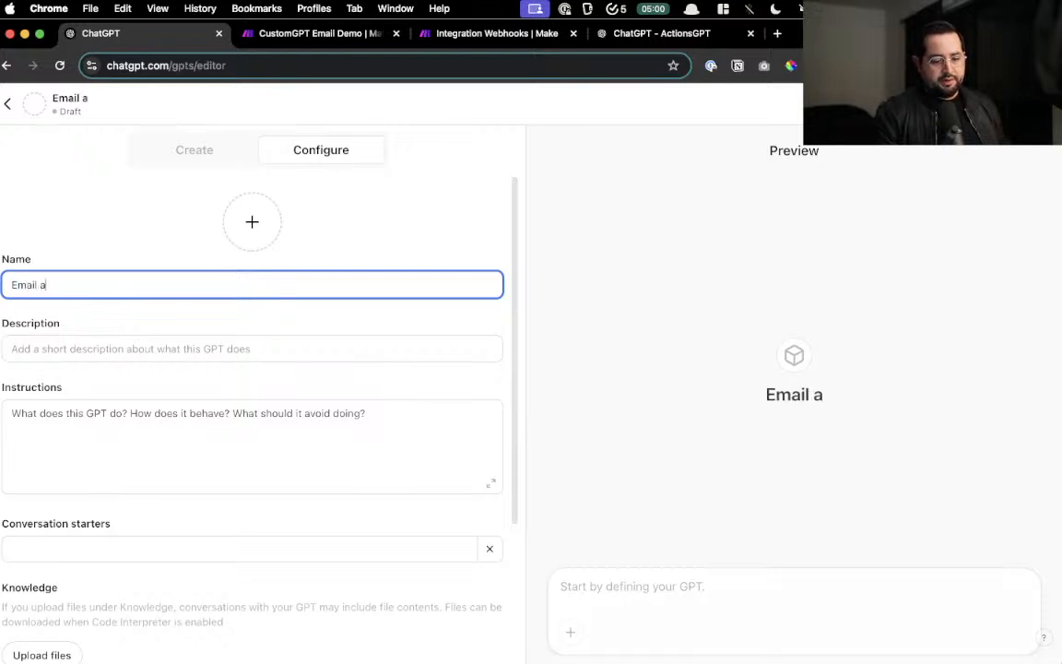
pyautogui.write('utoamtion')
pyautogui.press('BackSpace')
pyautogui.press('BackSpace')
pyautogui.press('BackSpace')
pyautogui.press('BackSpace')
pyautogui.press('BackSpace')
pyautogui.press('BackSpace')
pyautogui.press('BackSpace')
pyautogui.press('BackSpace')
pyautogui.press('BackSpace')
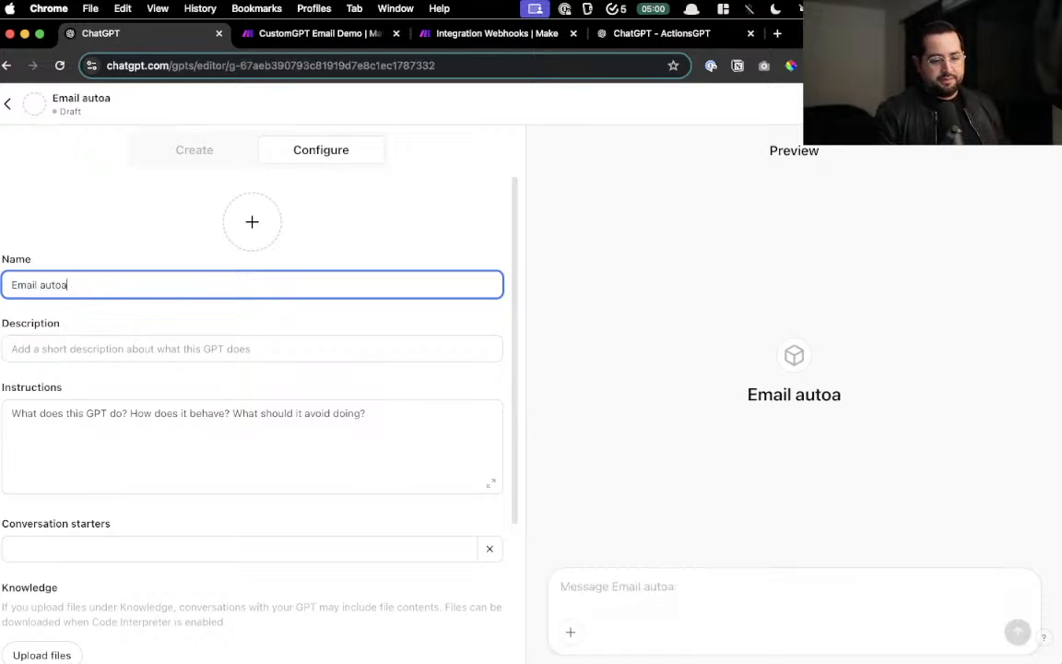
pyautogui.write('tomation bot v2')
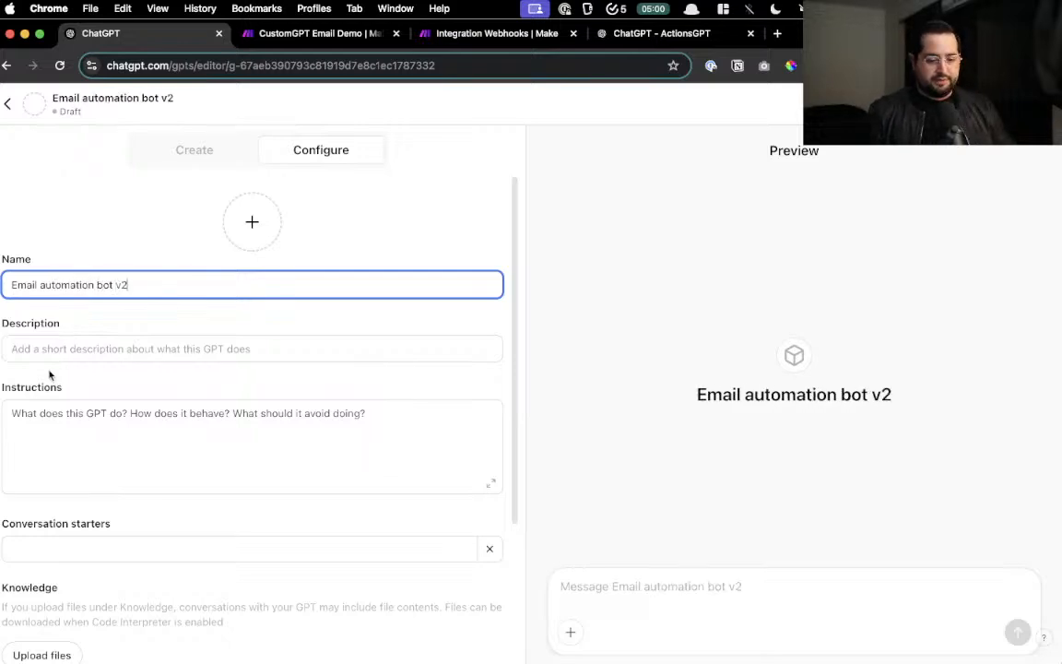
# - Enter the instructions 'take the email and message from the user and send pass to the action'
pyautogui.click(57, 462)
pyautogui.scroll(-2, 66, 453)
pyautogui.scroll(-2, 67, 454)
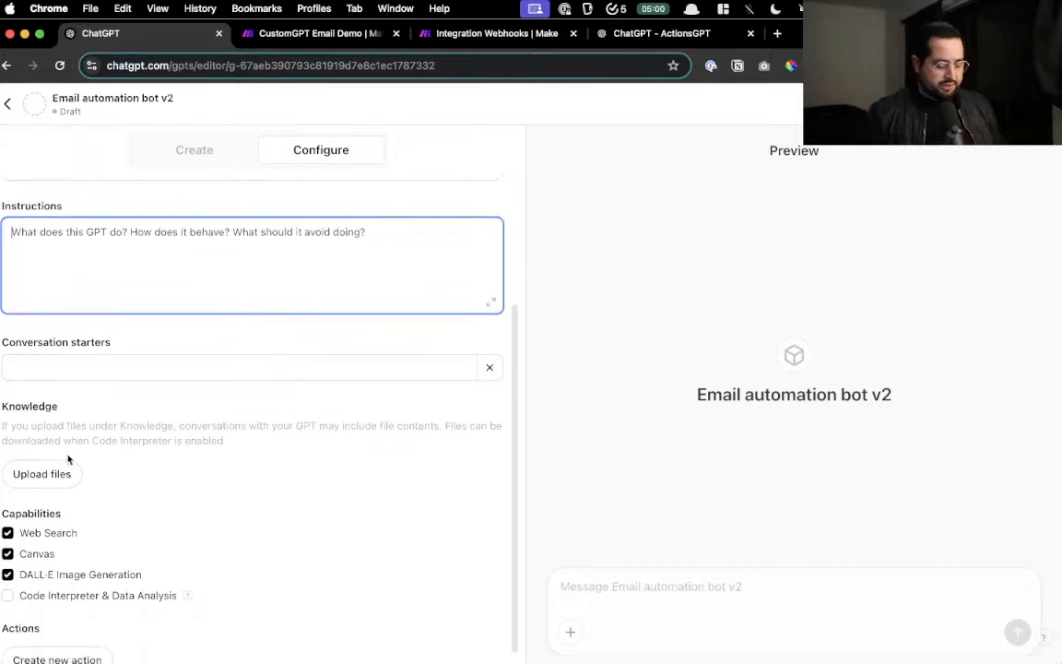
pyautogui.write('take the e')
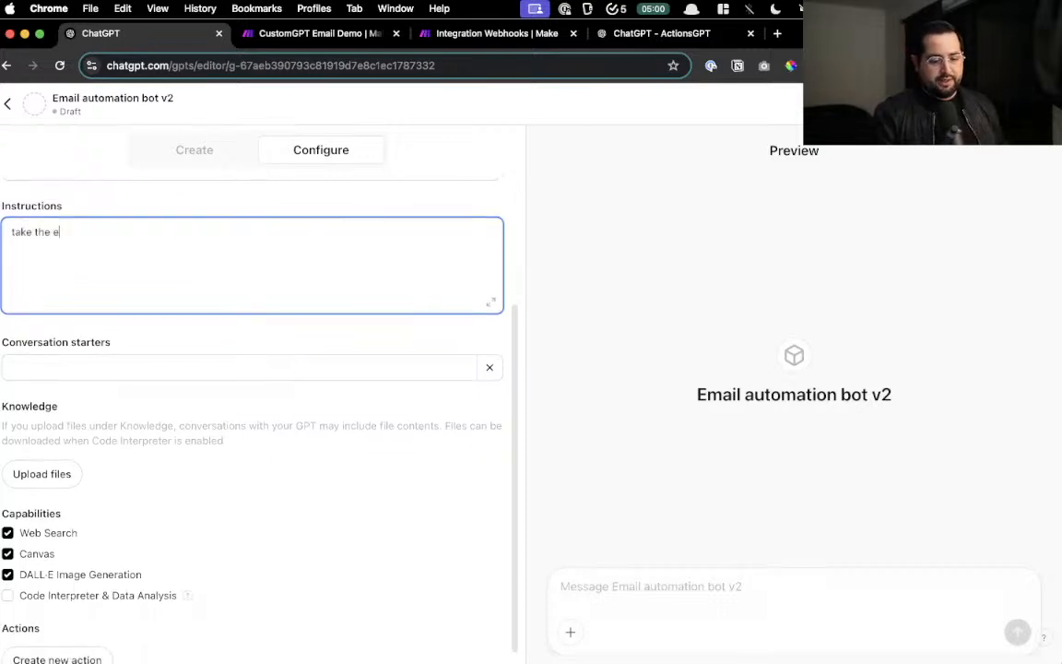
pyautogui.write('mail and message from the user and send')
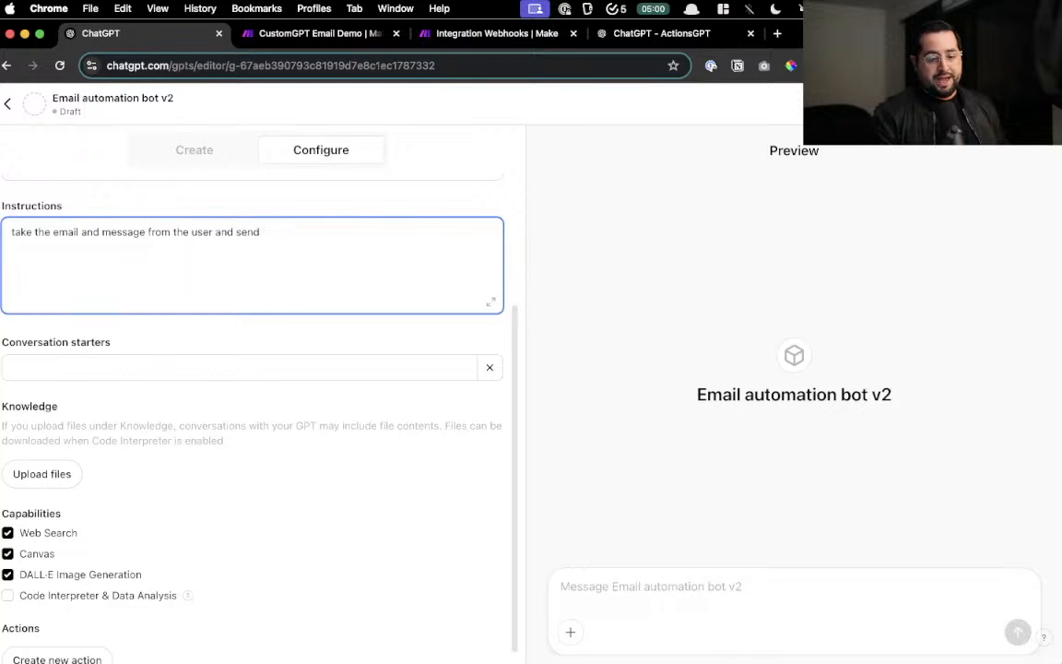
pyautogui.write(' pass to the action')
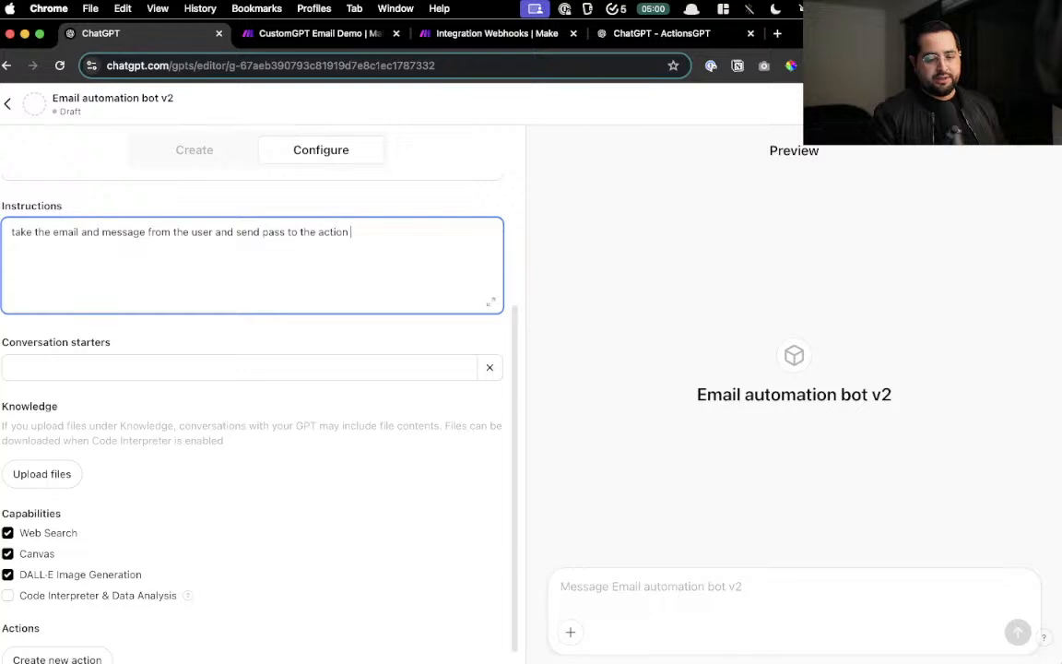
pyautogui.scroll(-1, 71, 451)
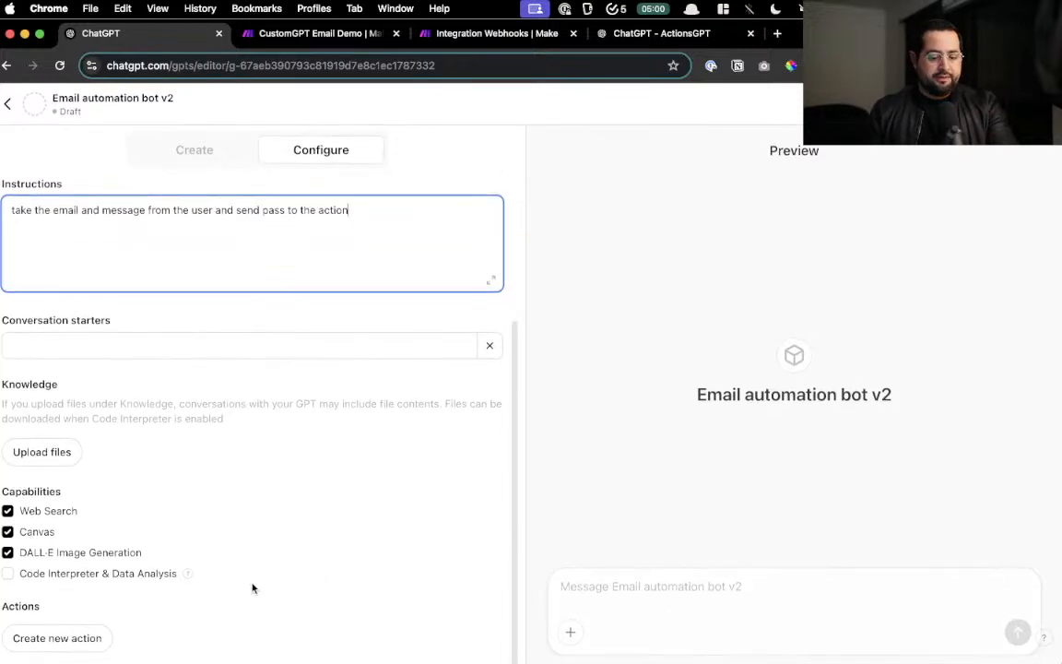
pyautogui.scroll(3, 69, 619)
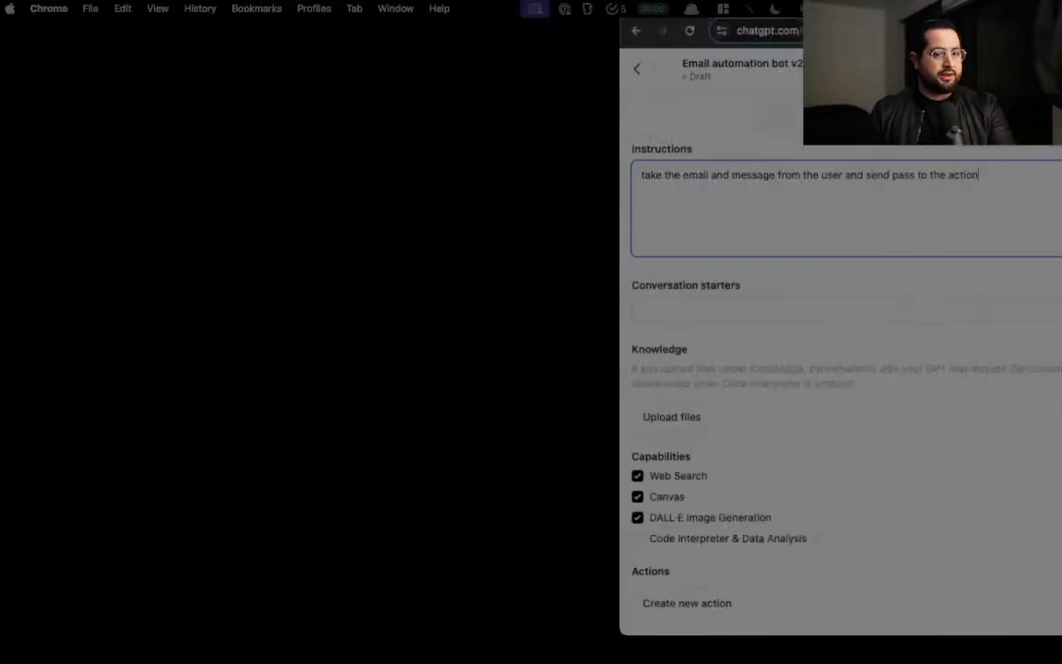
pyautogui.moveTo(1061, 56); pyautogui.dragTo(811, 172)
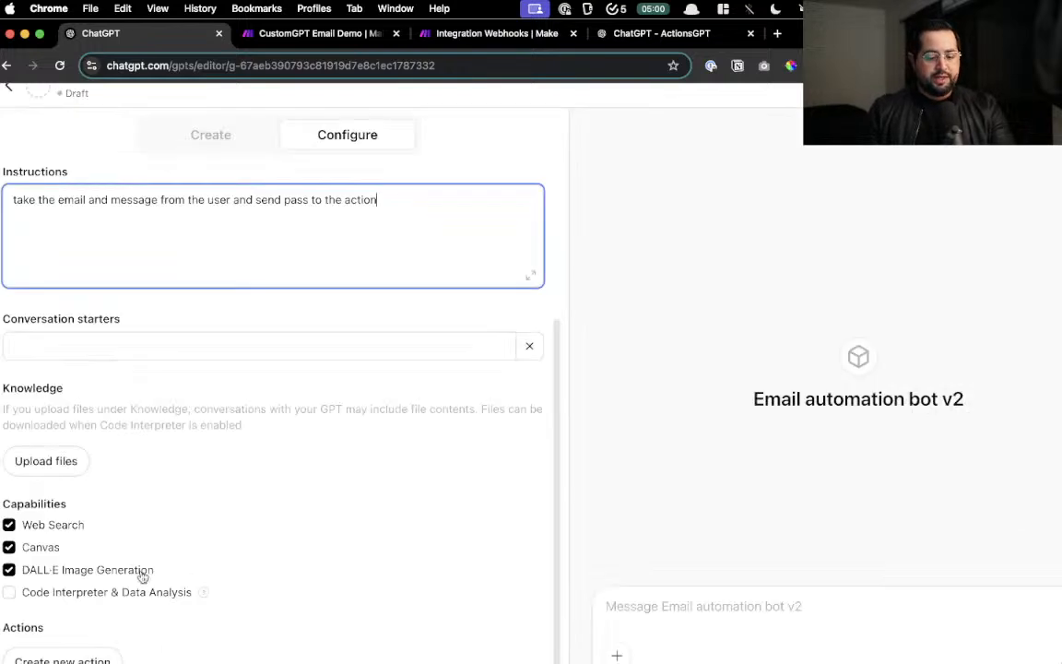
pyautogui.scroll(-1, 143, 576)
# - Start a new action for the GPT and switch to the ActionsGPT tab
pyautogui.click(104, 628)
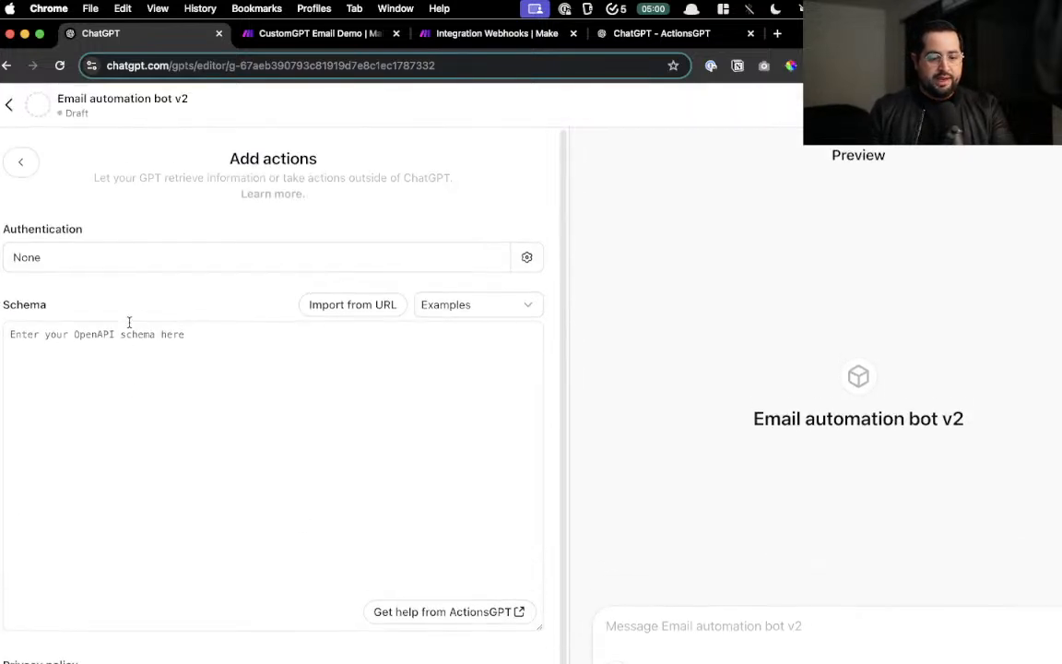
pyautogui.scroll(-1, 109, 360)
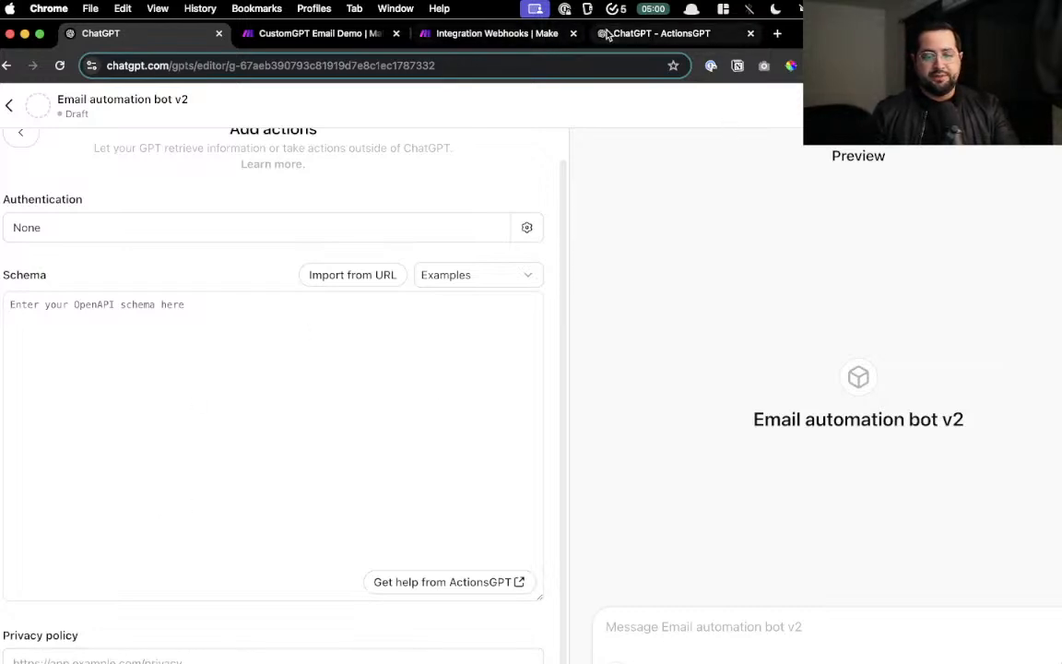
pyautogui.click(633, 35)
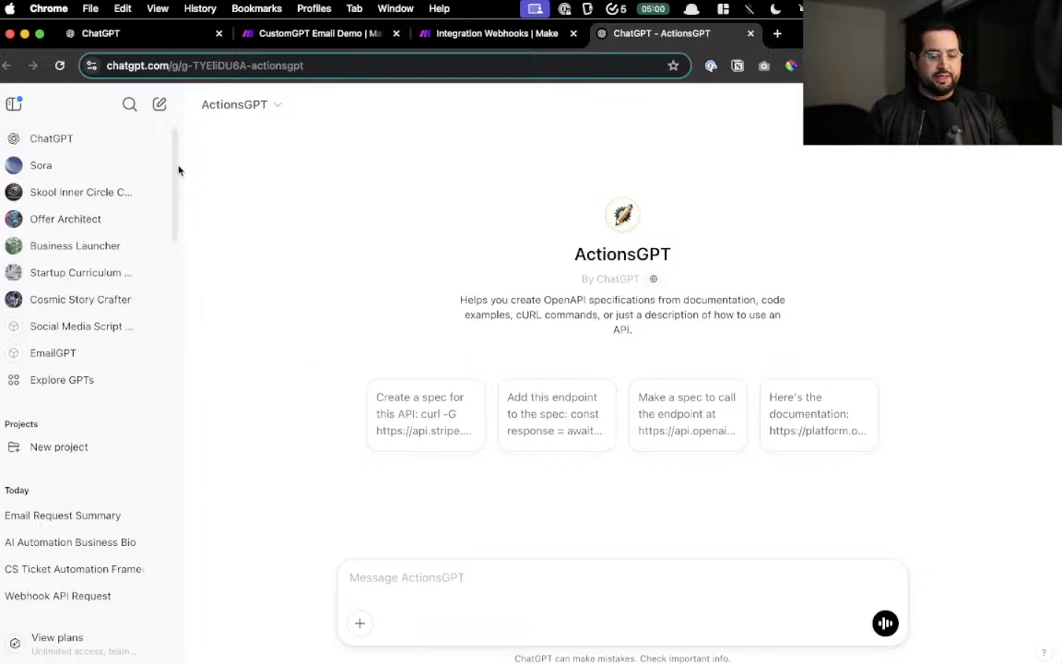
# - Find ActionsGPT by searching 'actiongpt' in Explore GPTs and start a chat with it
pyautogui.click(63, 379)
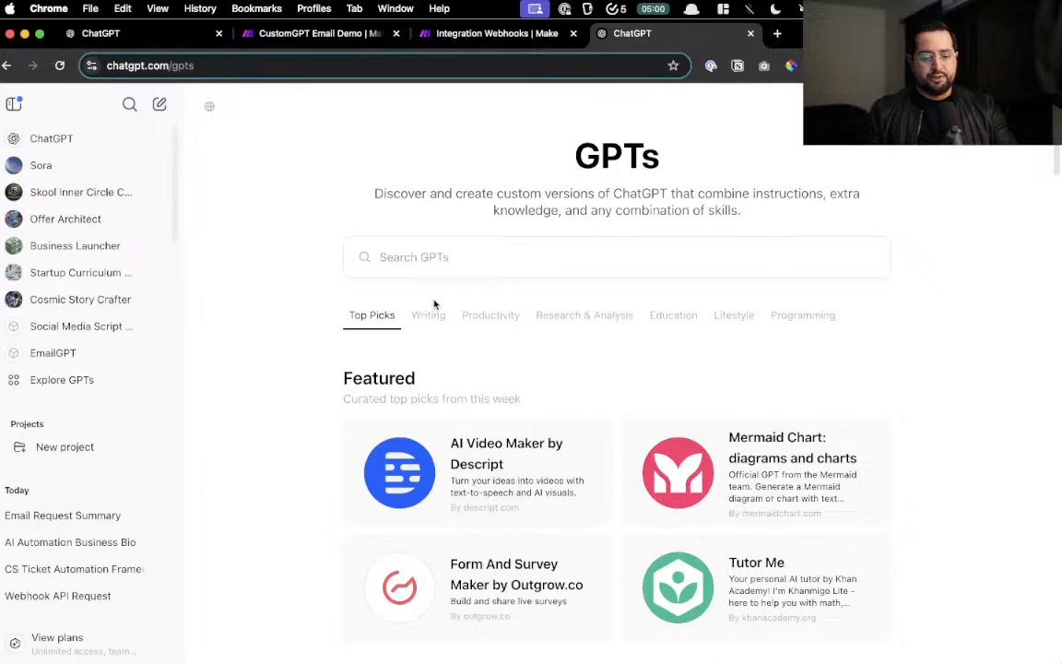
pyautogui.click(458, 261)
pyautogui.write('actiongpt')
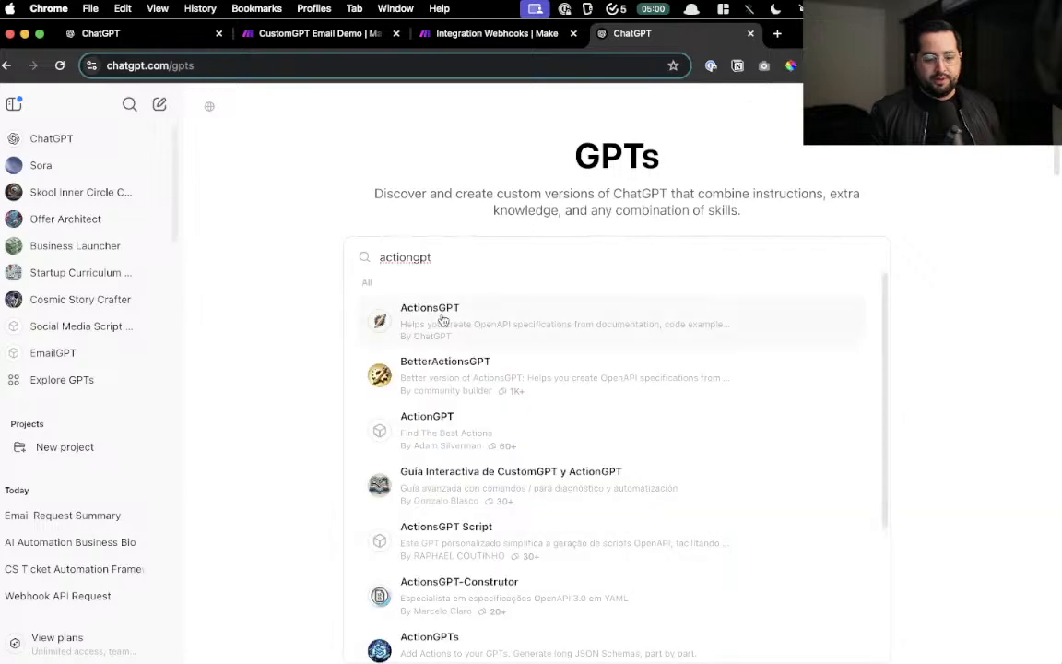
pyautogui.click(442, 320)
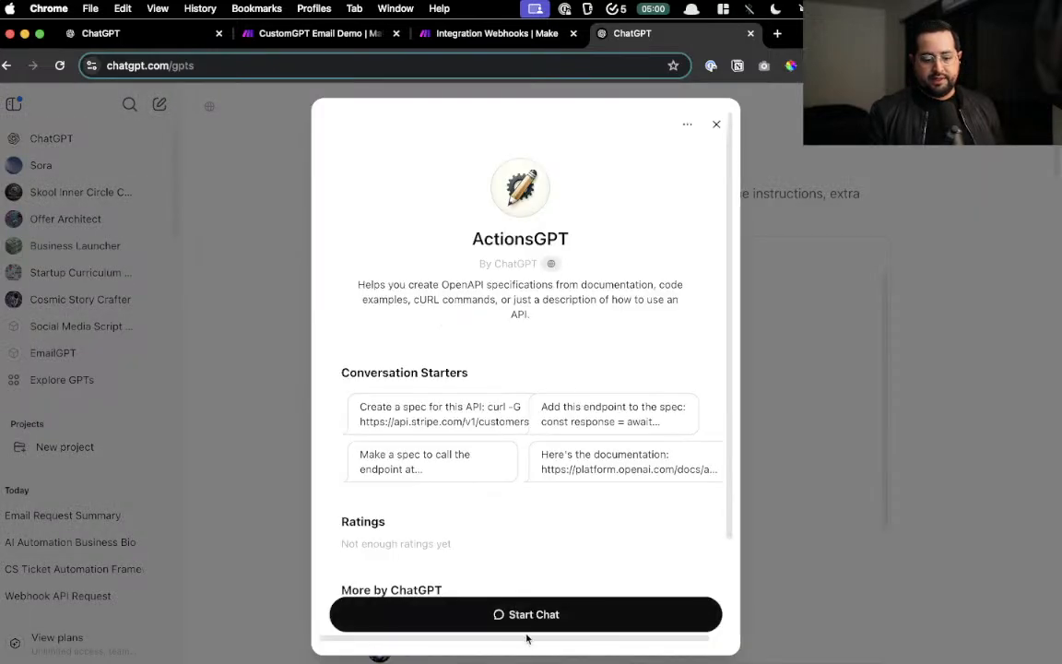
pyautogui.click(530, 616)
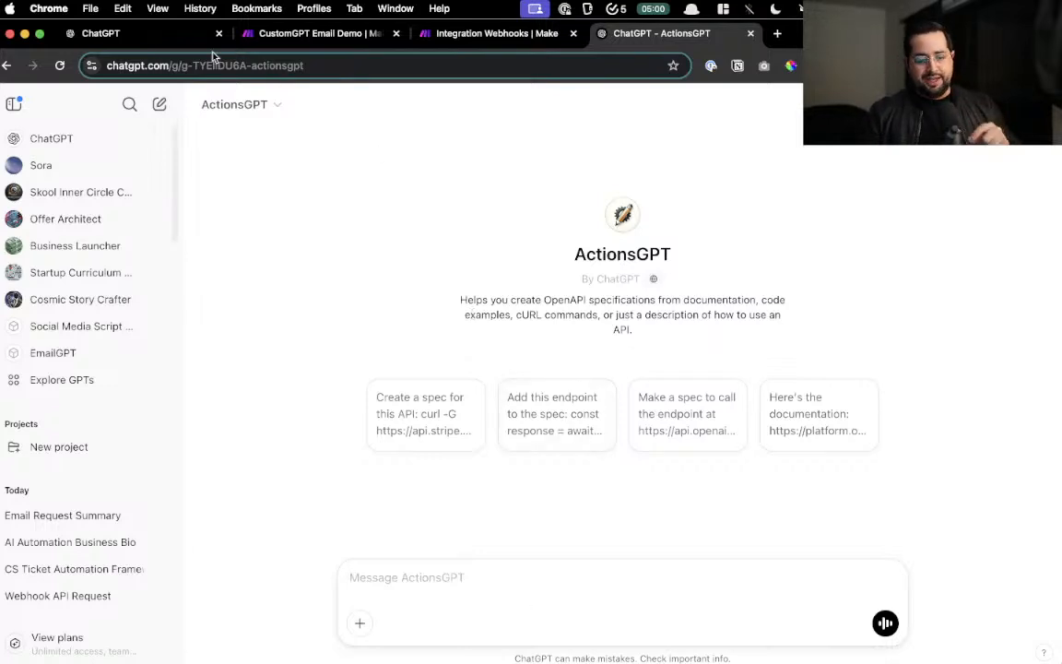
pyautogui.click(143, 33)
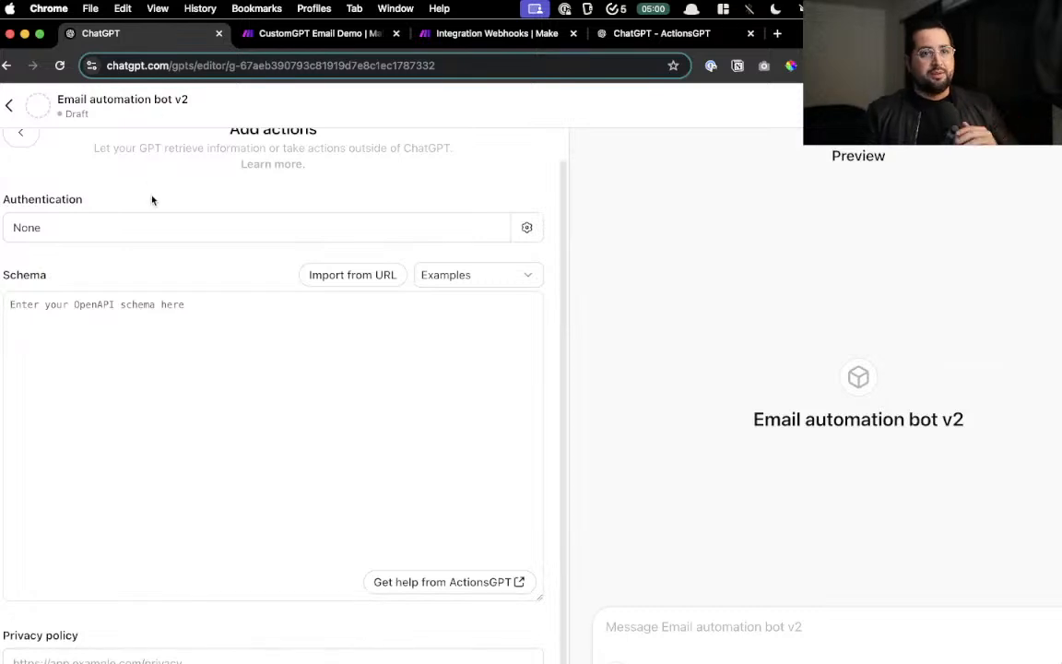
pyautogui.click(690, 35)
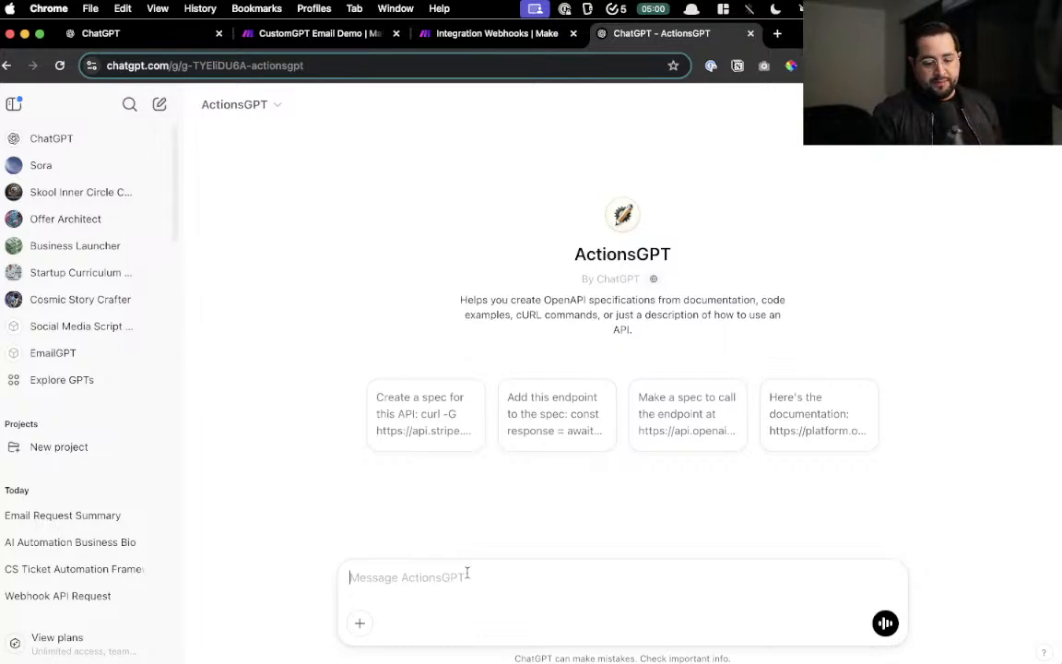
# - Write a request for an email, subject and message action, pasting the Make webhook URL
pyautogui.write('I want to ')
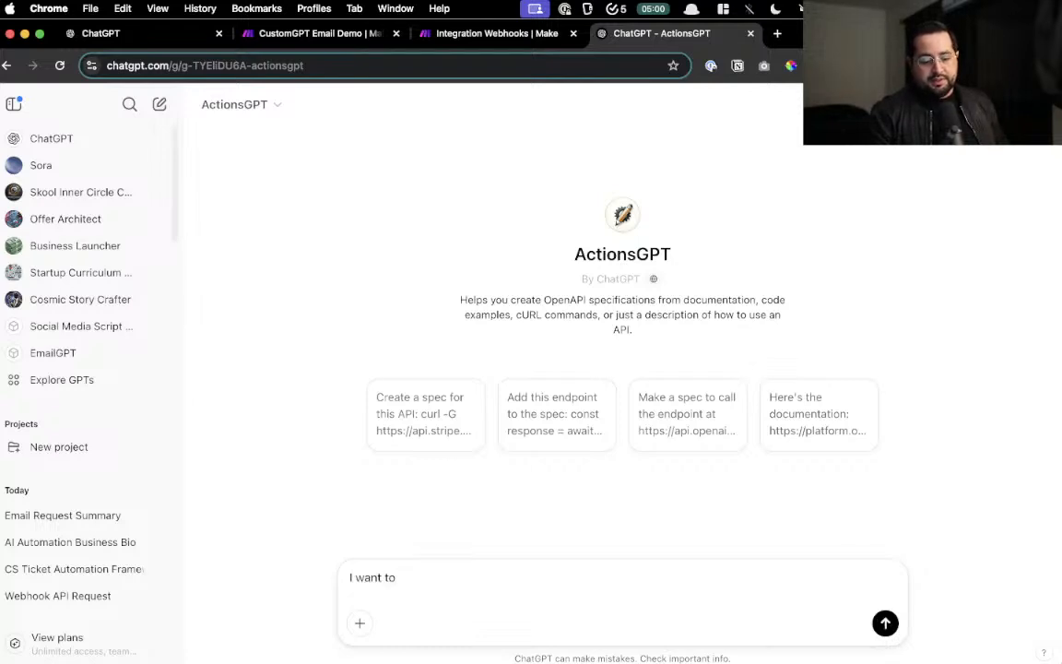
pyautogui.write('send a')
pyautogui.press('super+a')
pyautogui.write('The ')
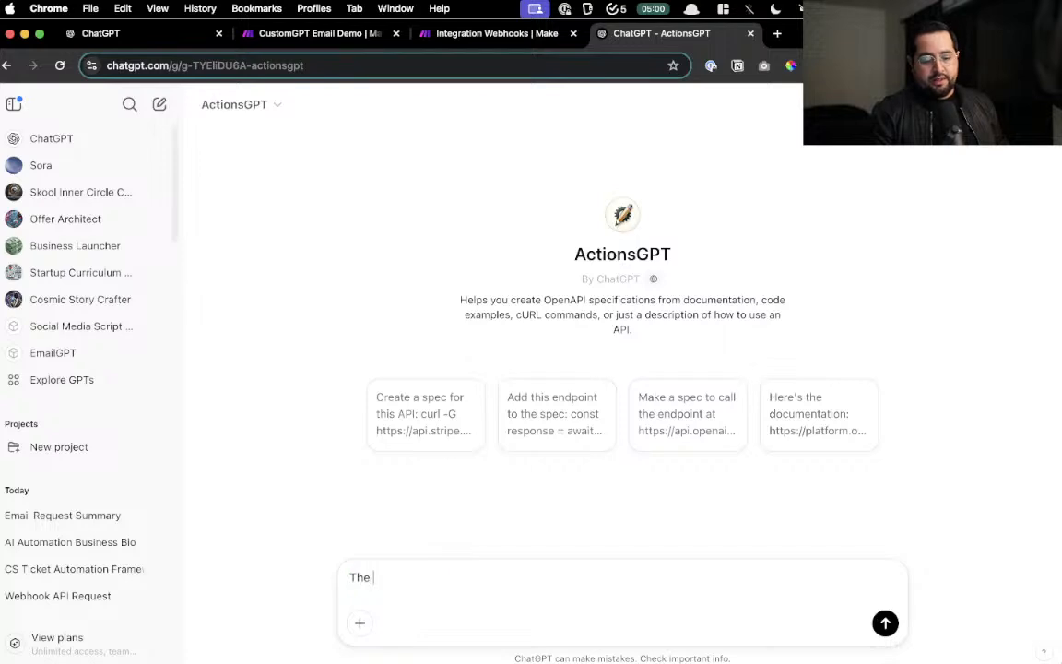
pyautogui.write('user will')
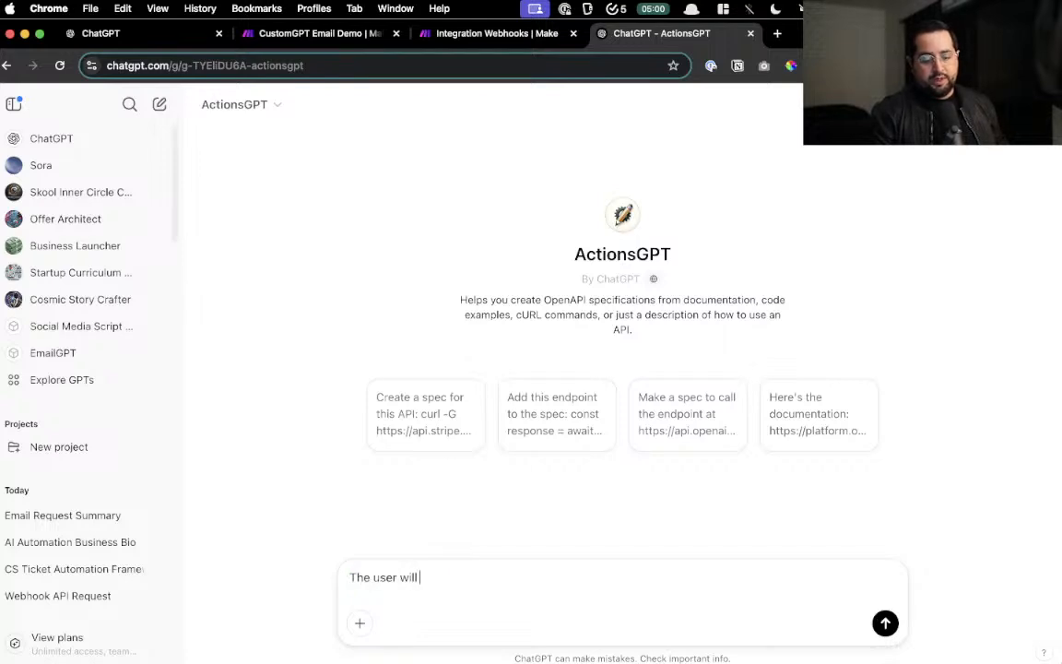
pyautogui.write(' write a email')
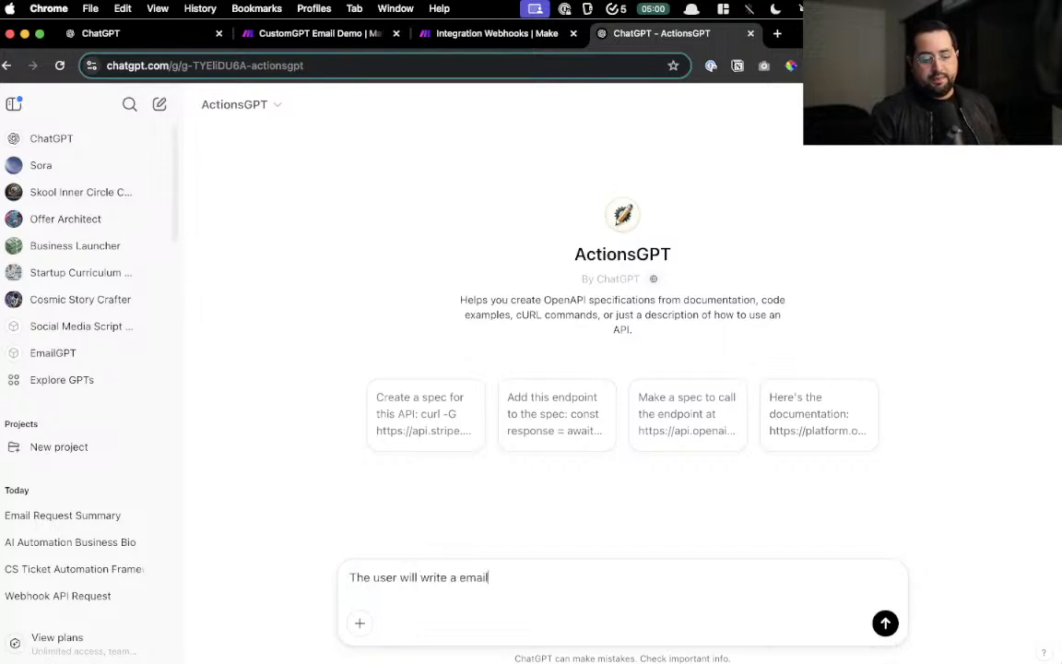
pyautogui.write(', subject, and ')
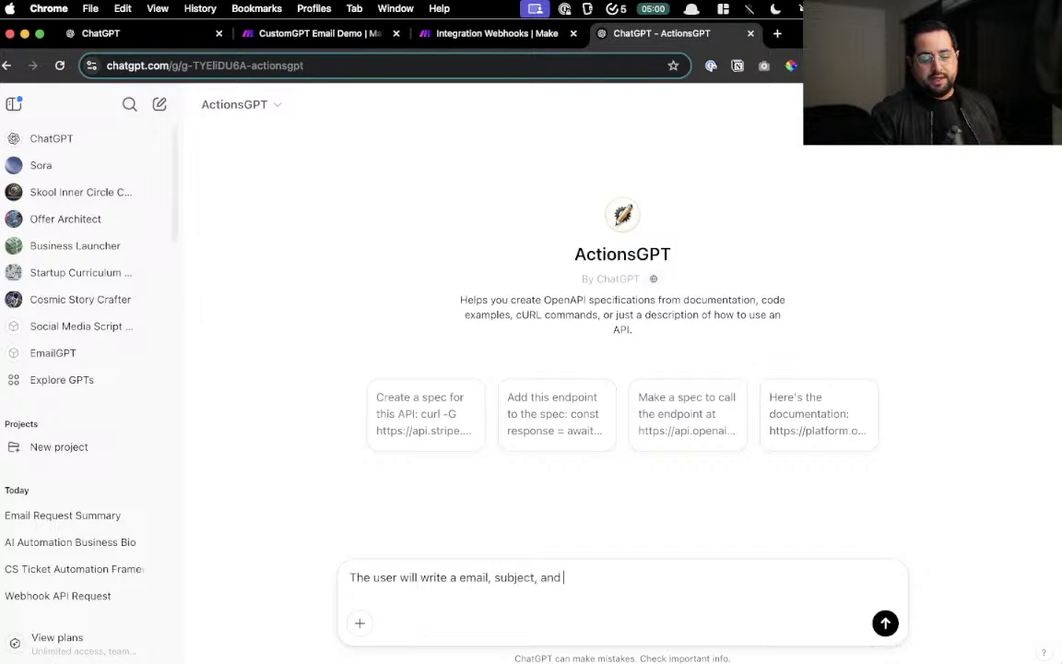
pyautogui.write('message to send to an')
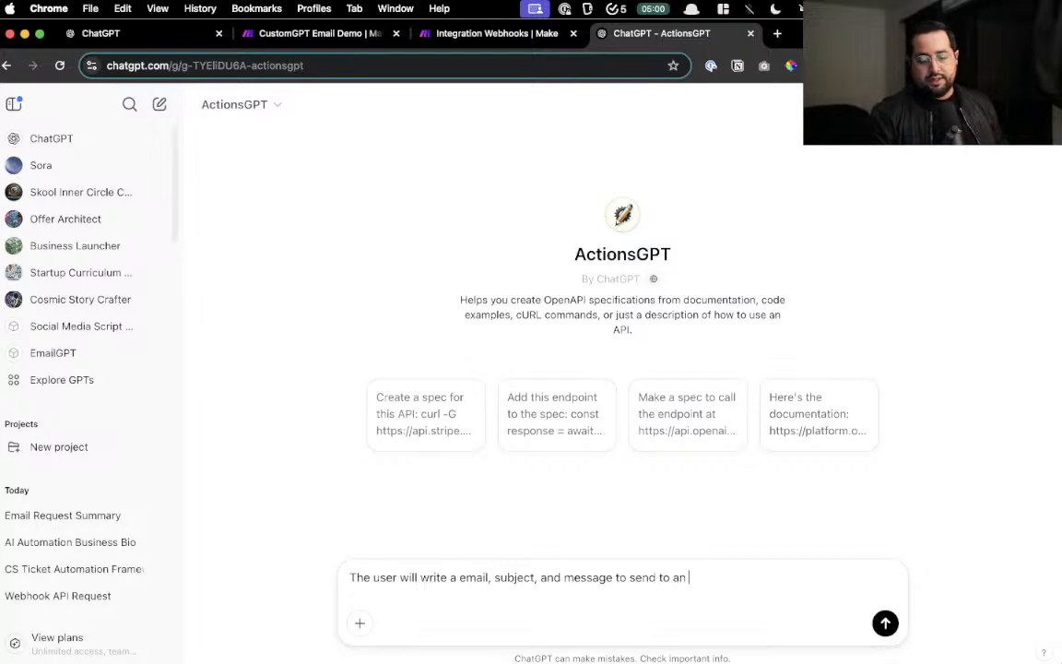
pyautogui.write(' action using this webhoo')
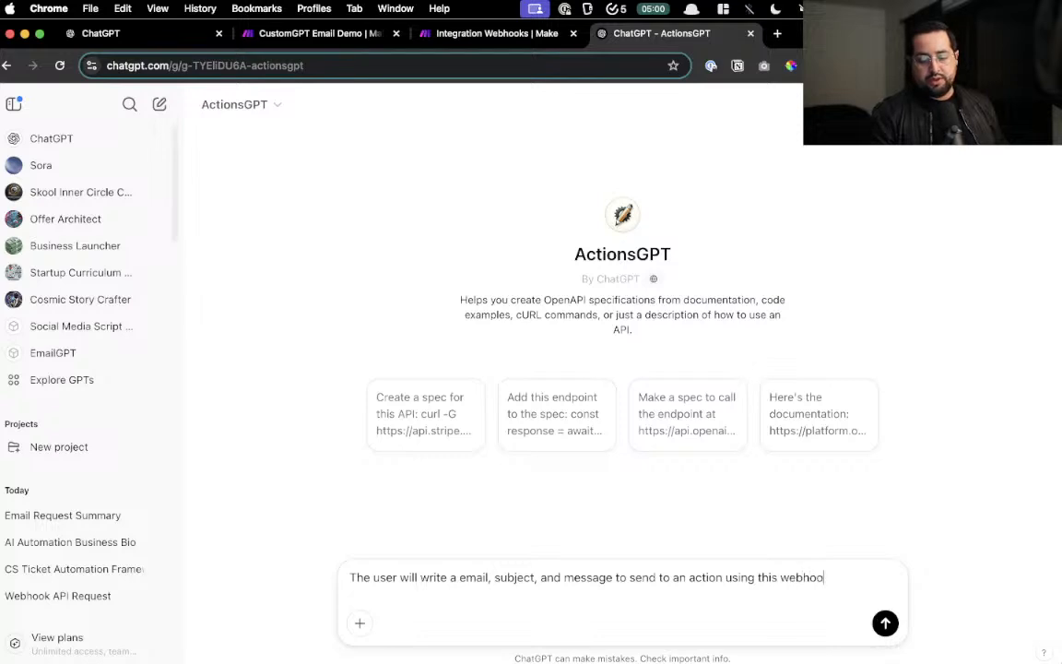
pyautogui.write('k')
pyautogui.hotkey('shift', 'Return')
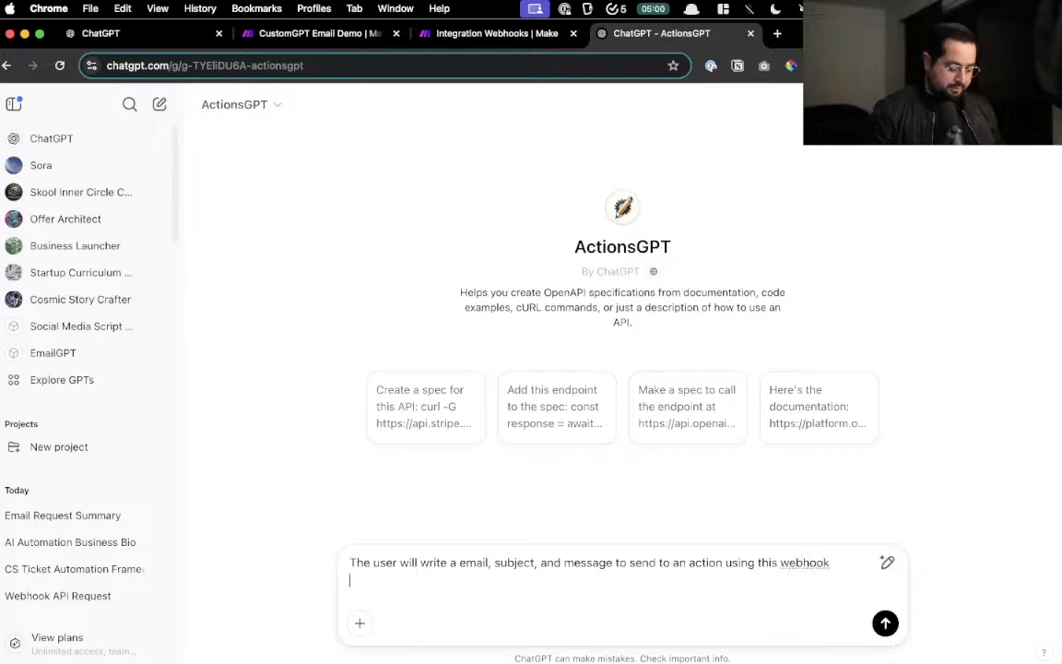
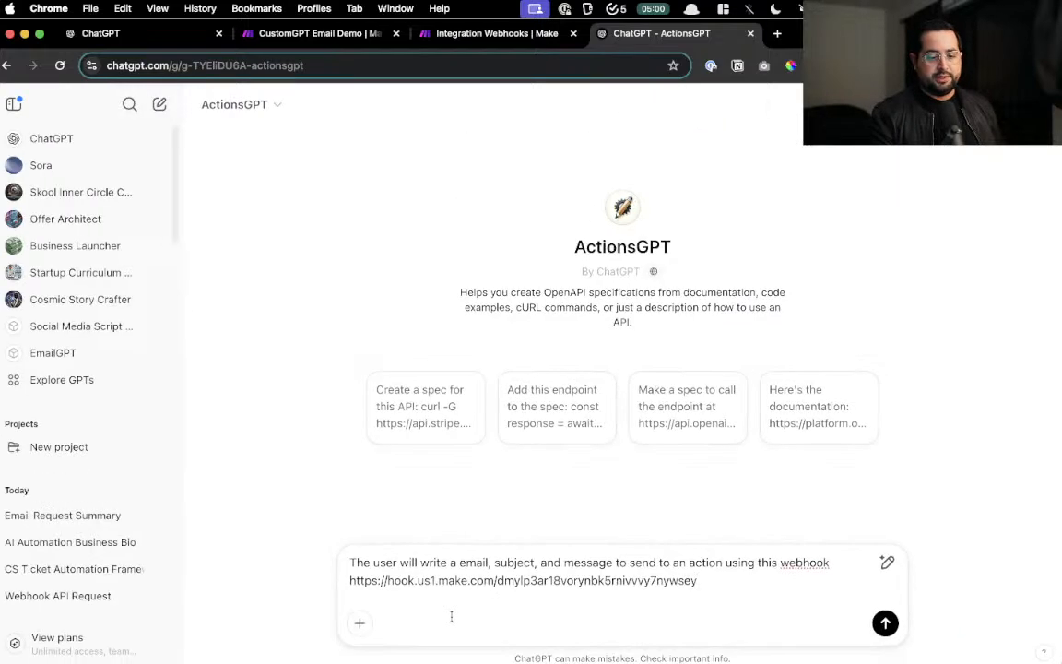
# - Hide the chat sidebar, review the request, and send it to ActionsGPT
pyautogui.click(14, 104)
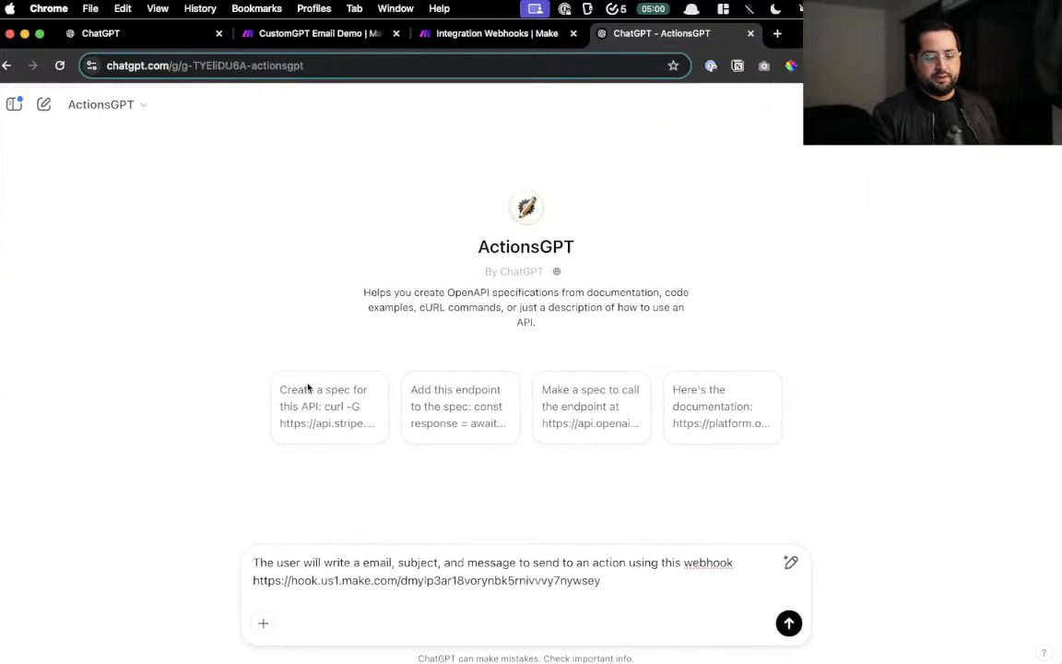
pyautogui.scroll(5, 394, 564)
pyautogui.hscroll(1, 394, 563)
pyautogui.scroll(-1, 393, 564)
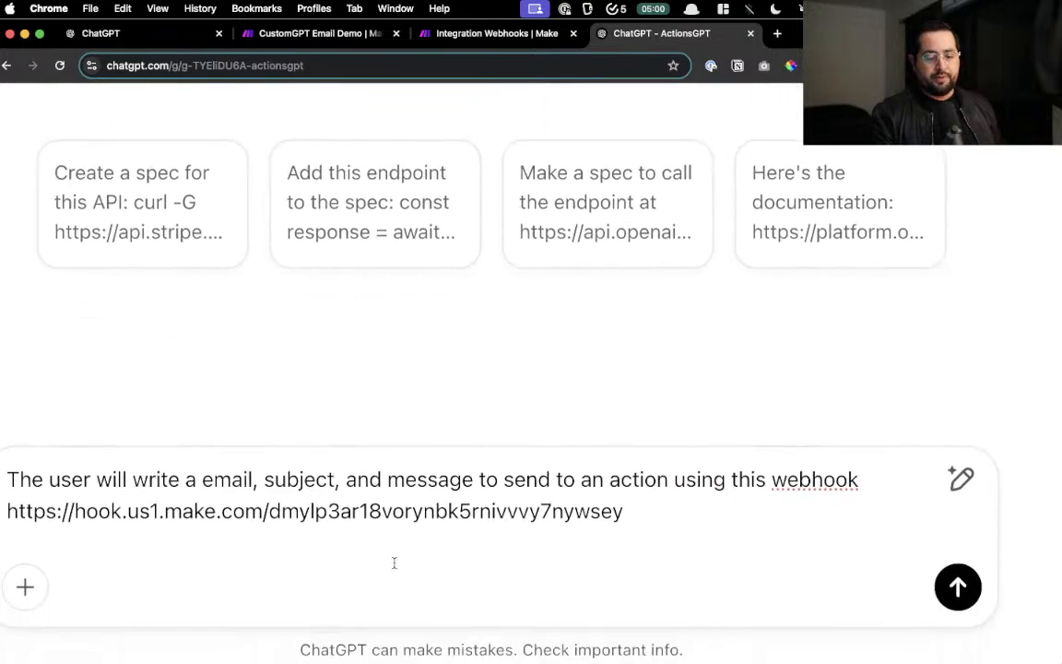
pyautogui.hscroll(-1, 394, 564)
pyautogui.hscroll(-2, 394, 562)
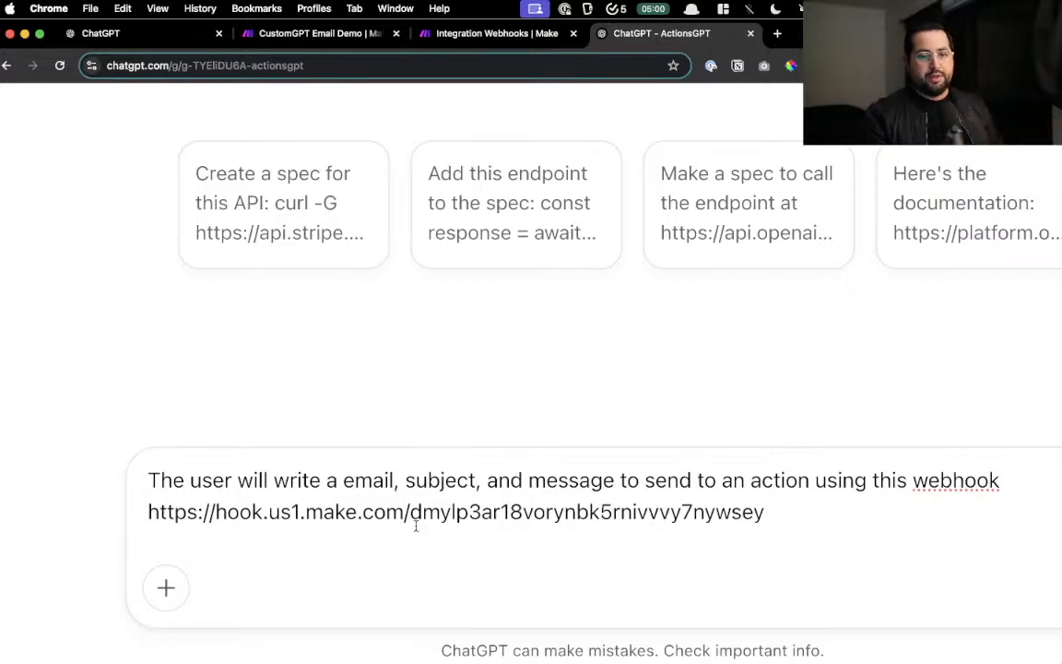
pyautogui.scroll(-5, 416, 526)
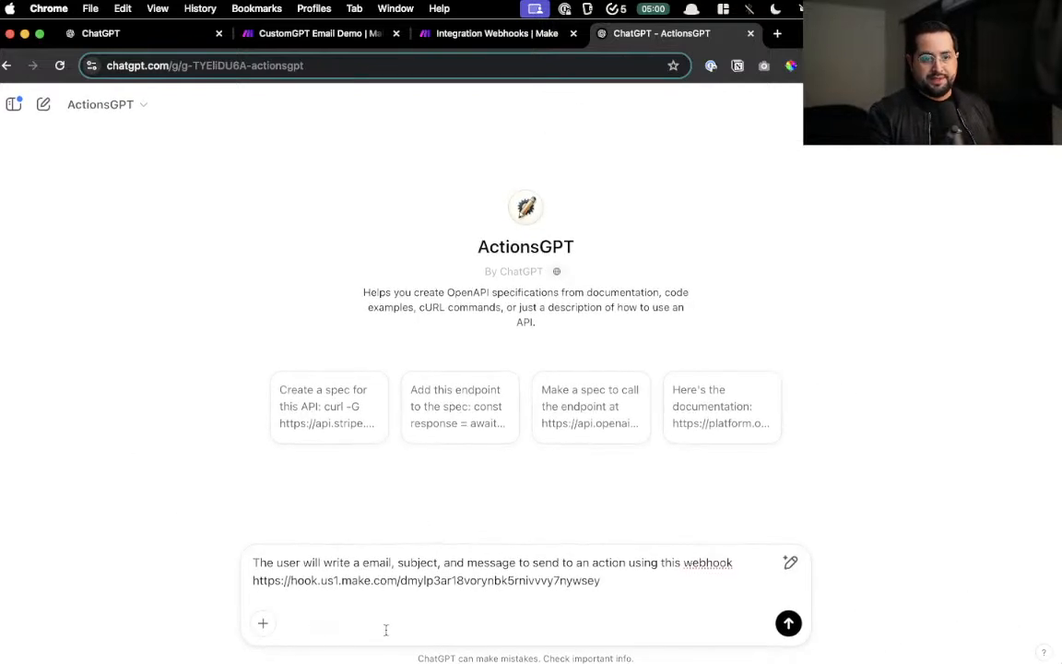
pyautogui.click(789, 624)
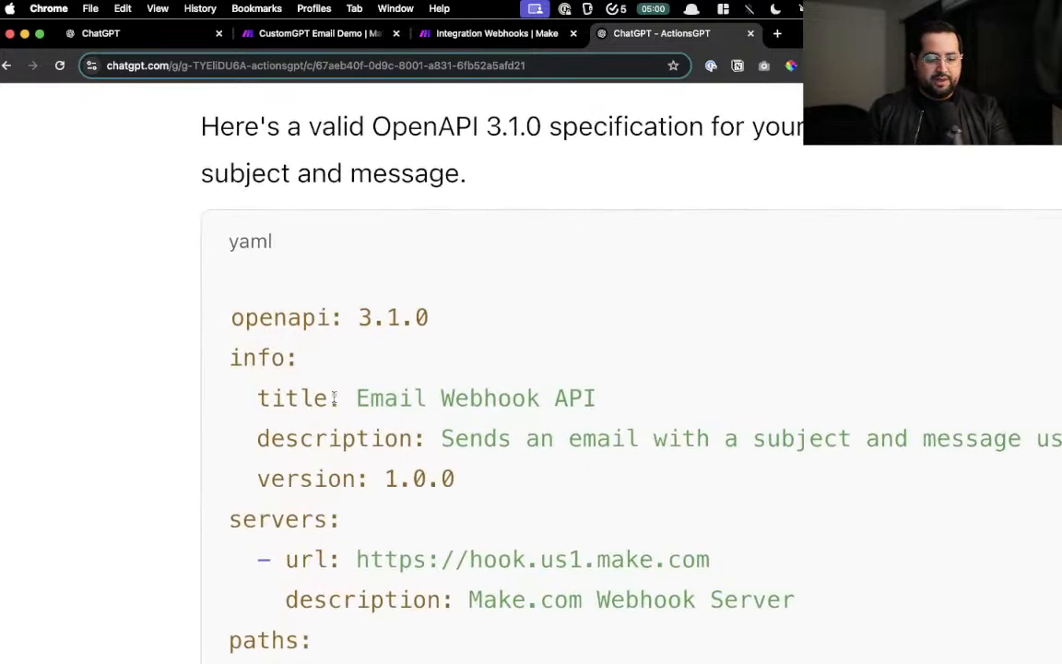
# - Review the spec's description and version lines and its required email, subject and message fields
pyautogui.moveTo(350, 398); pyautogui.dragTo(539, 396)
pyautogui.click(555, 399)
pyautogui.scroll(-1, 529, 424)
pyautogui.hscroll(1, 539, 397)
pyautogui.hscroll(2, 540, 396)
pyautogui.scroll(-3, 628, 365)
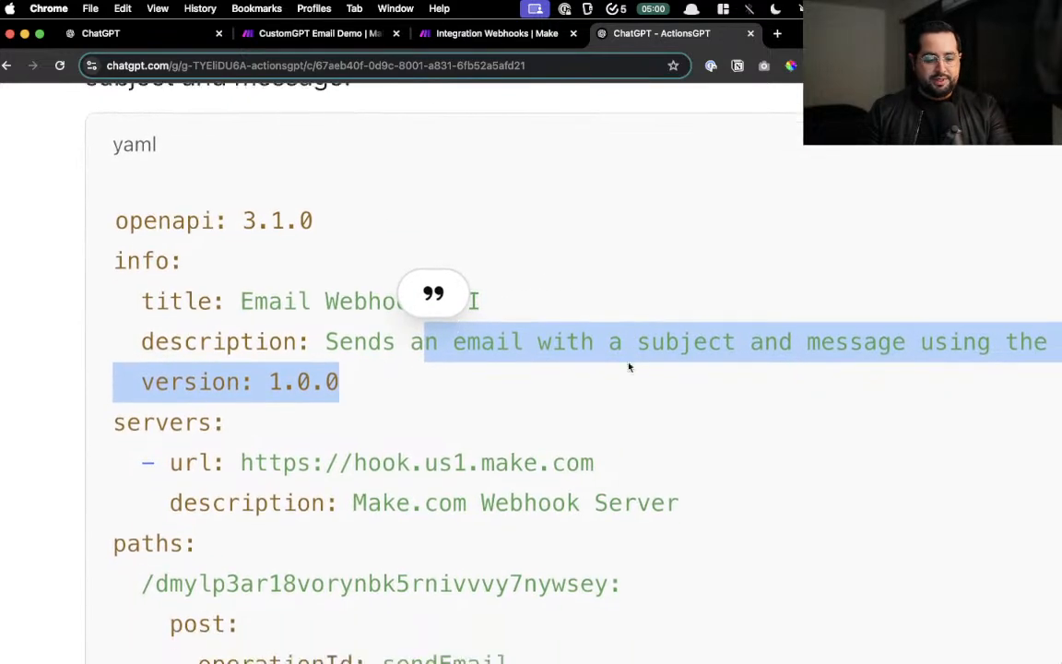
pyautogui.click(361, 360)
pyautogui.scroll(-2, 323, 355)
pyautogui.moveTo(522, 347); pyautogui.dragTo(255, 348)
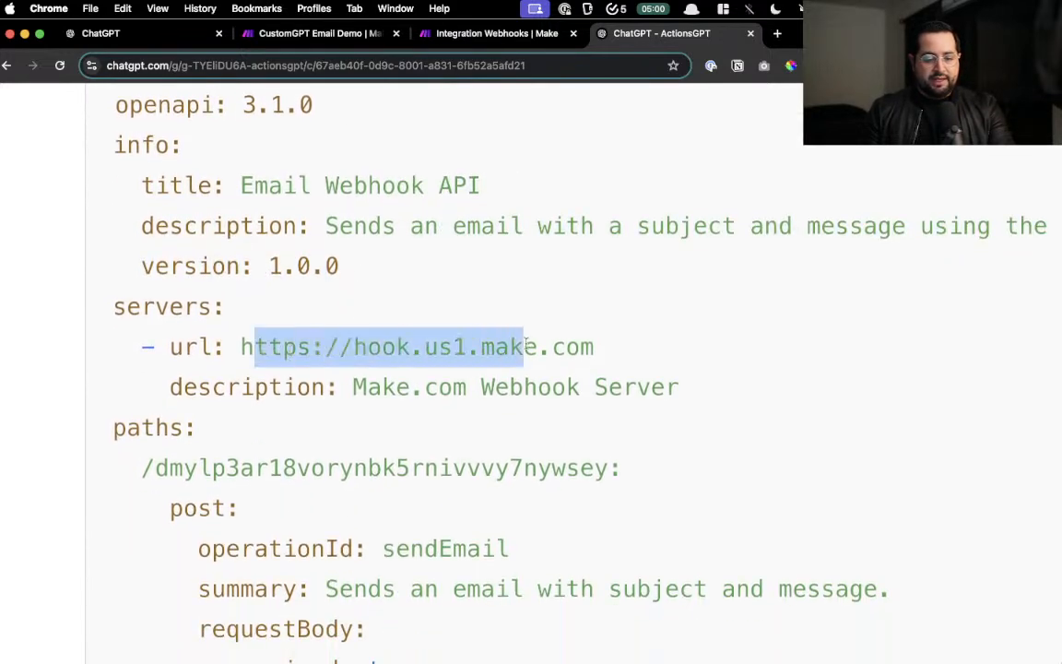
pyautogui.scroll(-2, 258, 332)
pyautogui.moveTo(242, 408); pyautogui.dragTo(551, 412)
pyautogui.scroll(-10, 551, 412)
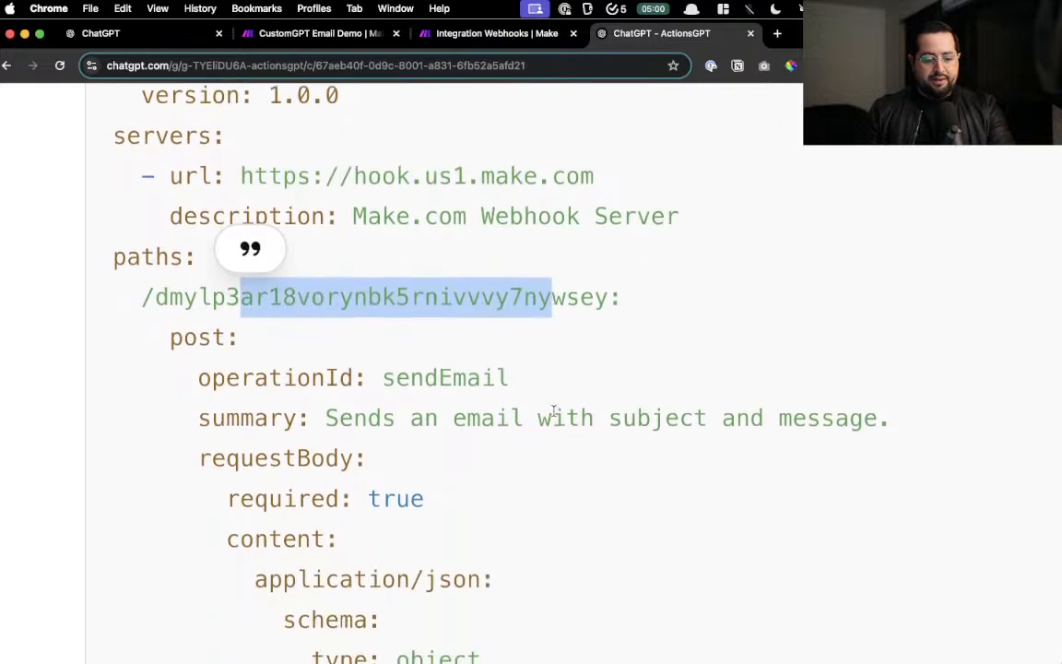
pyautogui.scroll(-1, 459, 397)
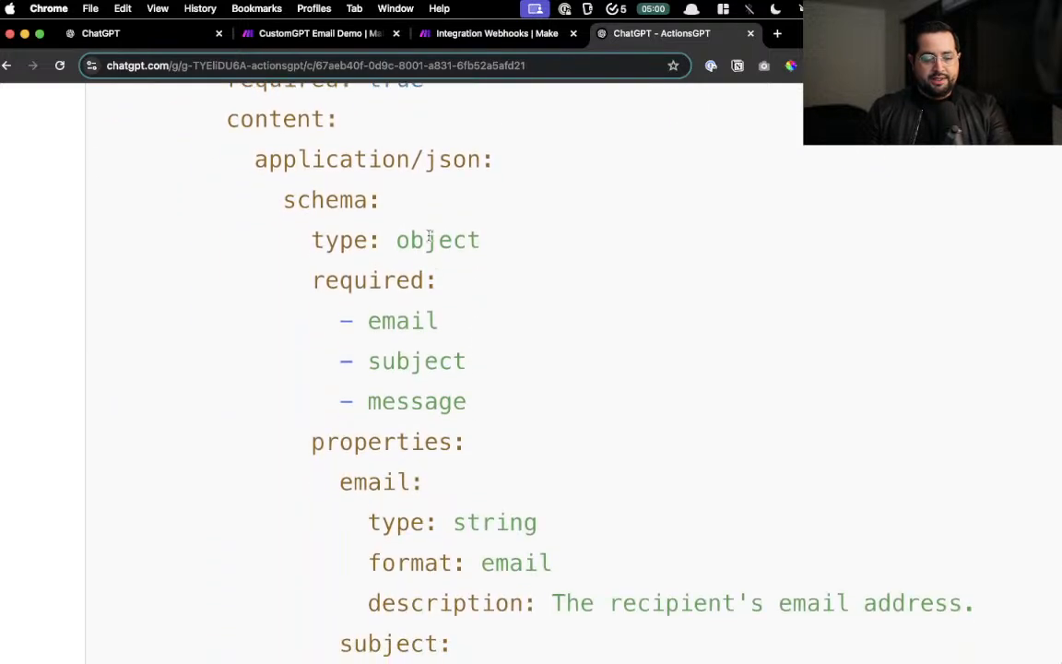
pyautogui.moveTo(428, 242); pyautogui.dragTo(484, 248)
pyautogui.click(477, 408)
pyautogui.moveTo(477, 407); pyautogui.dragTo(371, 324)
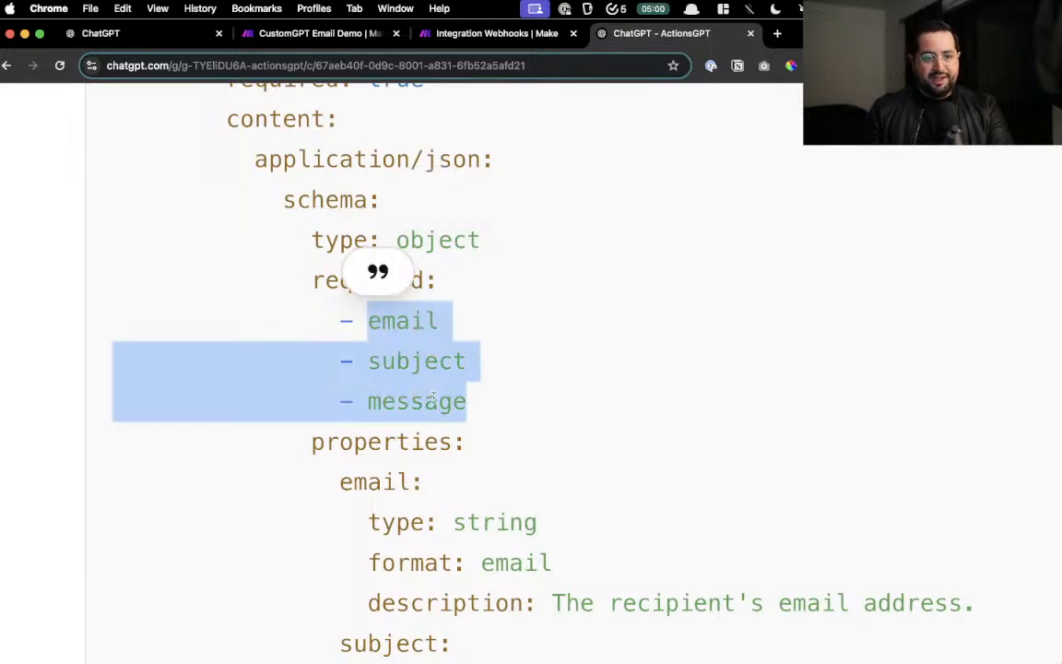
# - Read through the email field's type, format and description and the 200–500 response codes
pyautogui.scroll(-1, 463, 394)
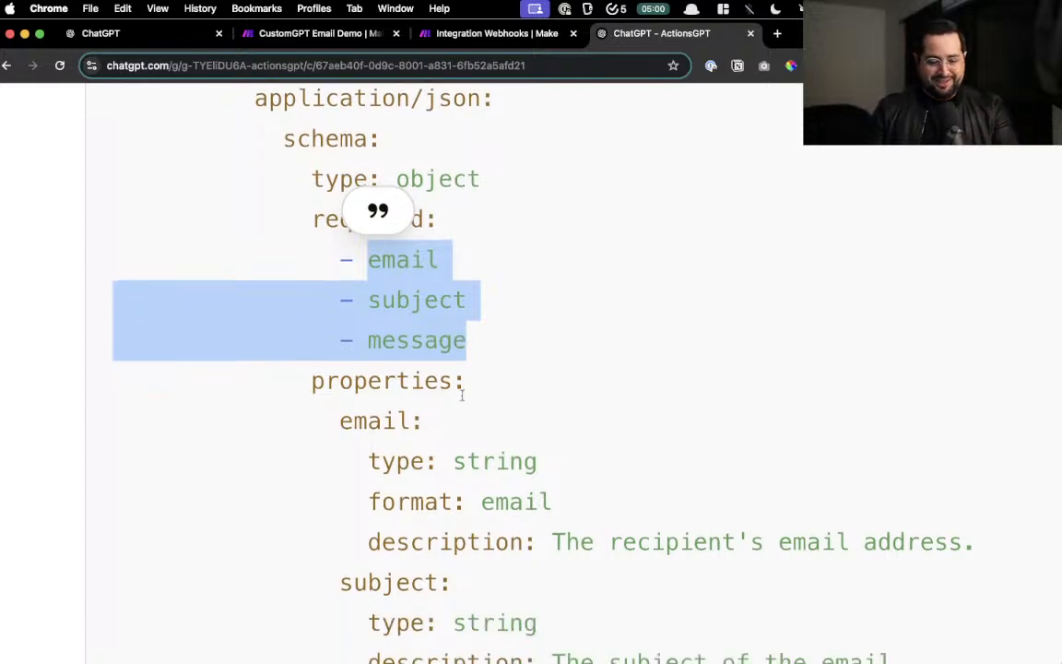
pyautogui.scroll(-5, 462, 395)
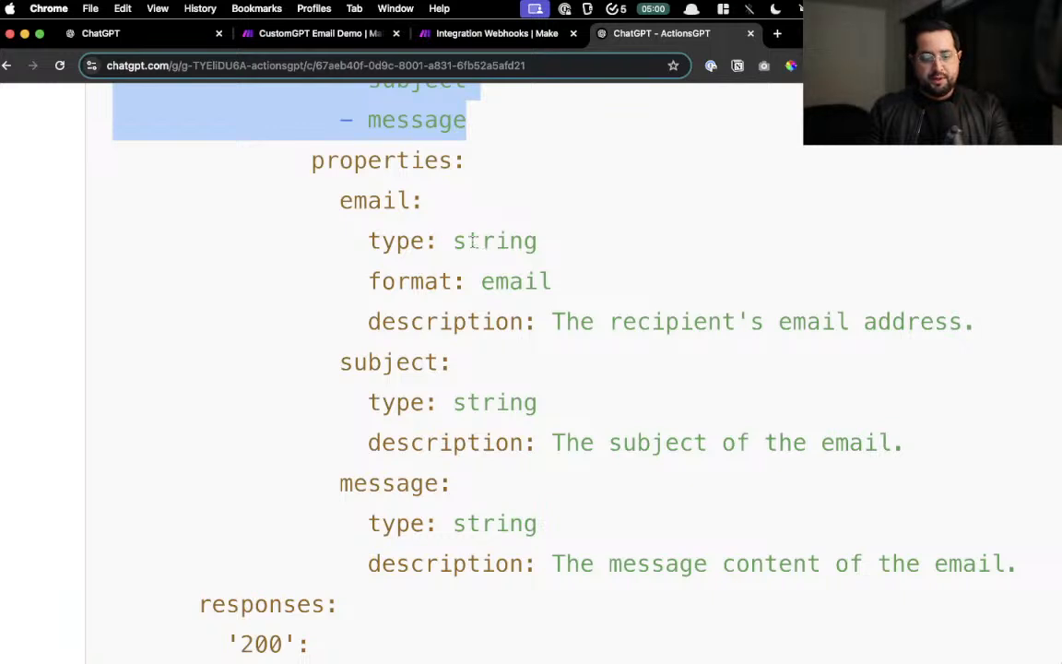
pyautogui.moveTo(473, 240); pyautogui.dragTo(527, 242)
pyautogui.moveTo(505, 281); pyautogui.dragTo(882, 322)
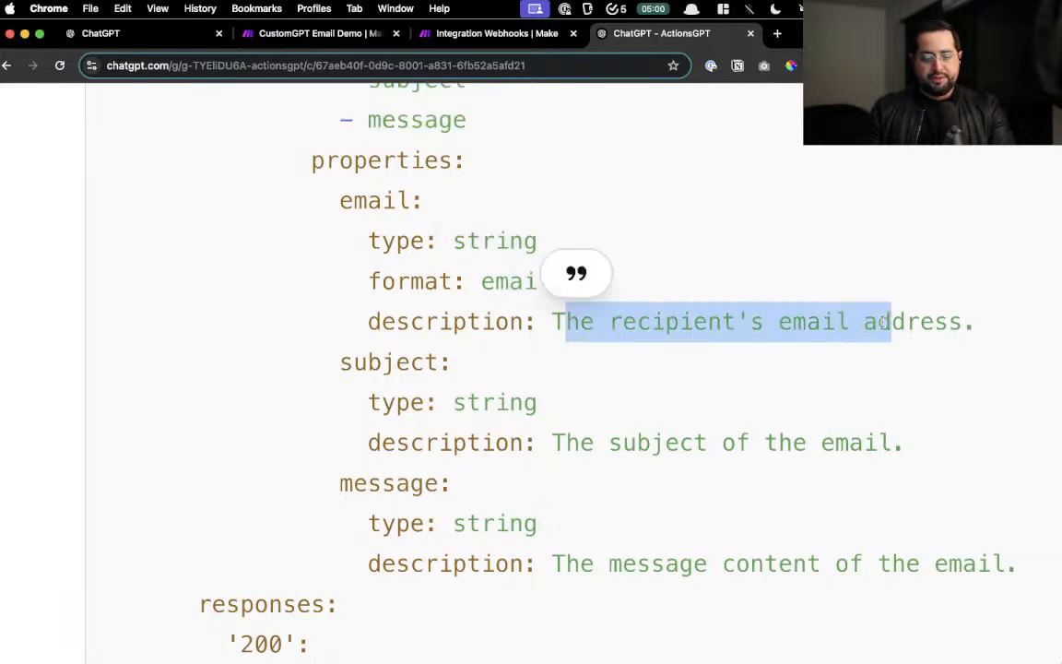
pyautogui.scroll(-2, 516, 378)
pyautogui.moveTo(481, 339); pyautogui.dragTo(538, 338)
pyautogui.moveTo(580, 379); pyautogui.dragTo(848, 378)
pyautogui.scroll(-2, 647, 402)
pyautogui.moveTo(466, 398); pyautogui.dragTo(509, 398)
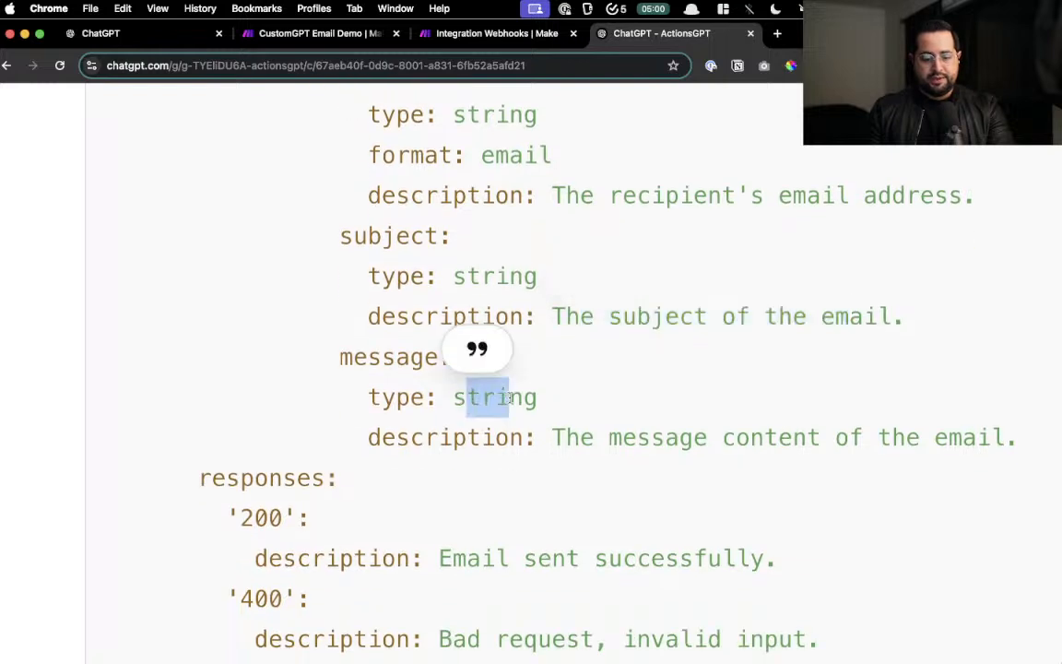
pyautogui.scroll(-1, 518, 399)
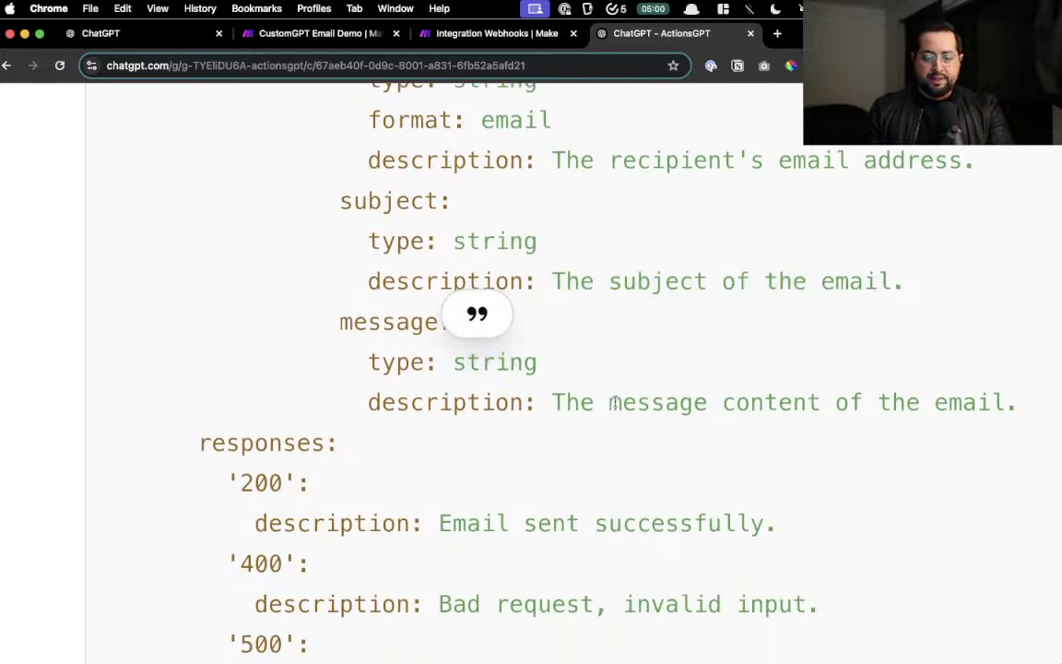
pyautogui.moveTo(608, 402); pyautogui.dragTo(964, 402)
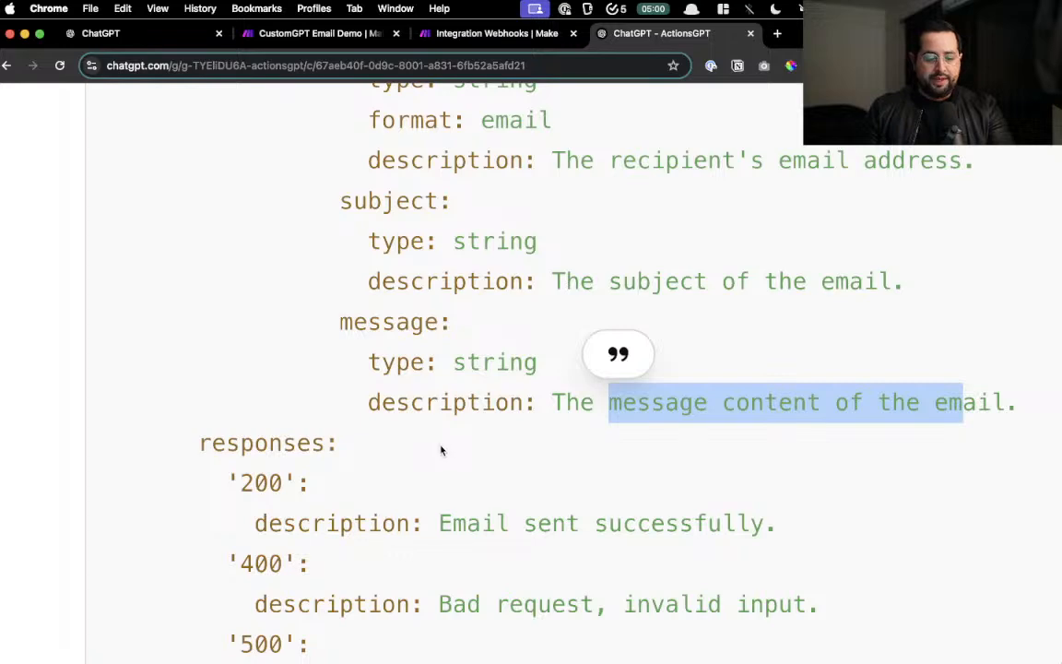
pyautogui.scroll(-4, 441, 450)
pyautogui.click(221, 316)
pyautogui.moveTo(220, 315); pyautogui.dragTo(482, 472)
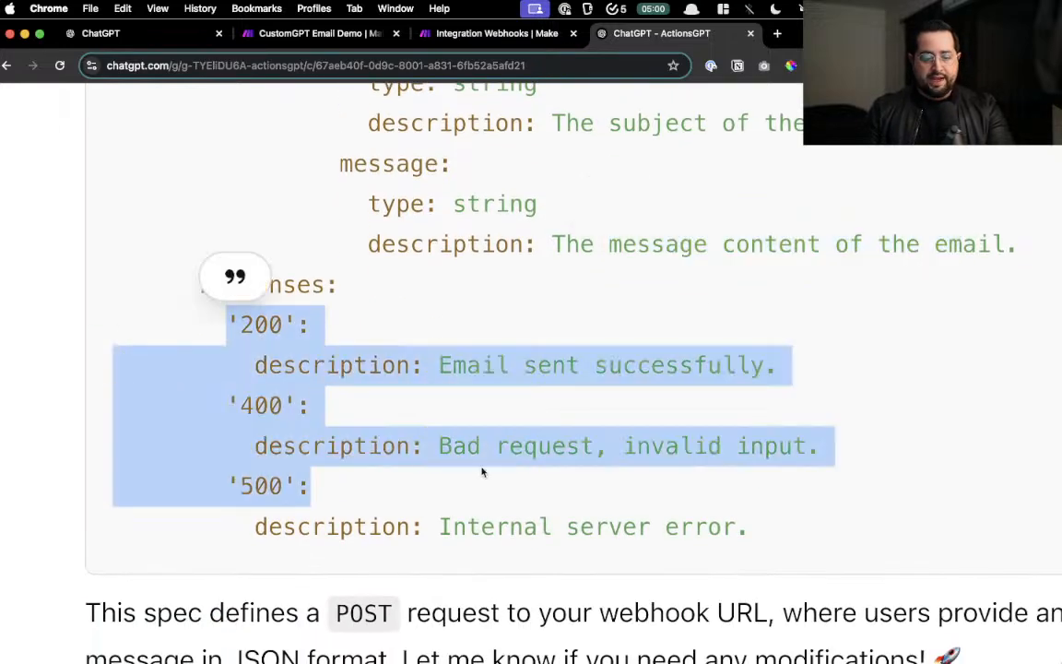
pyautogui.scroll(-5, 497, 468)
pyautogui.scroll(2, 478, 345)
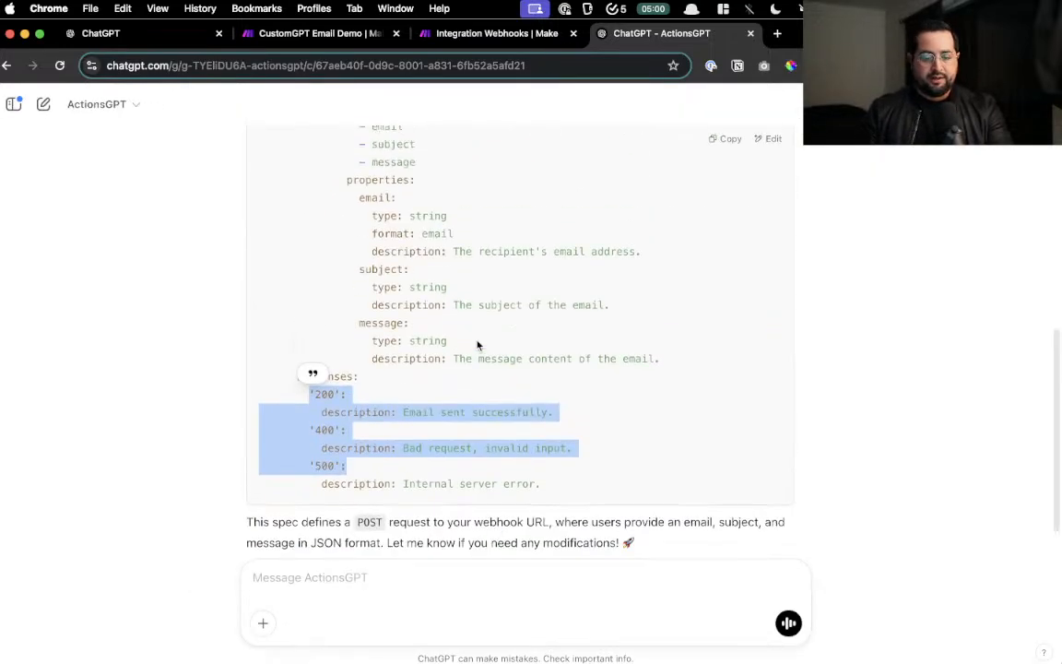
pyautogui.click(477, 346)
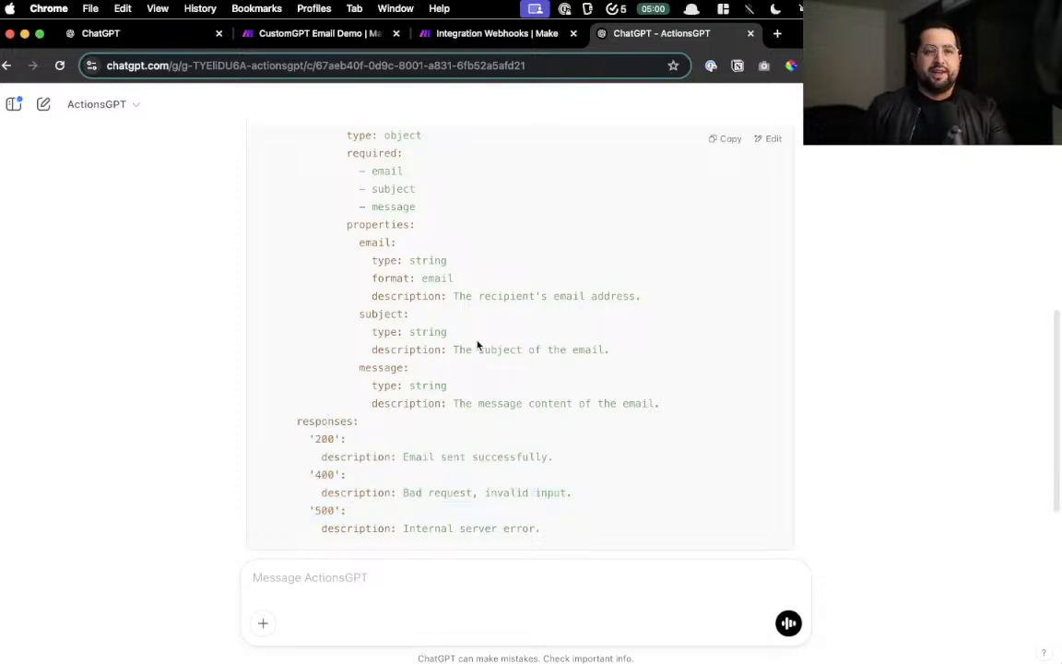
# - Copy the generated OpenAPI 3.1.0 YAML spec from the code block
pyautogui.scroll(10, 477, 346)
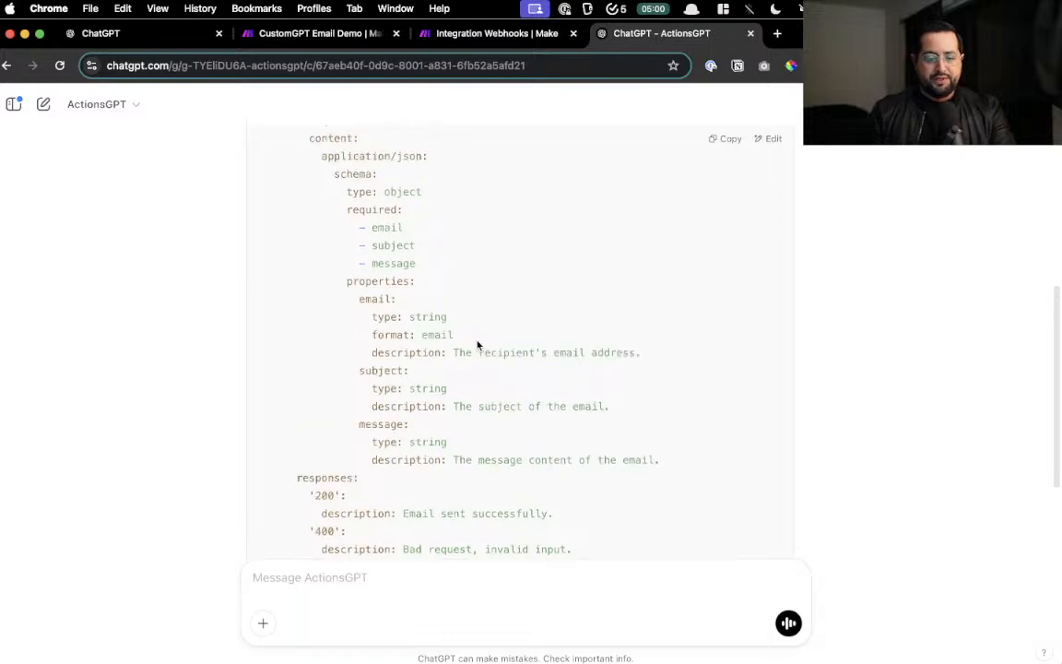
pyautogui.scroll(4, 478, 346)
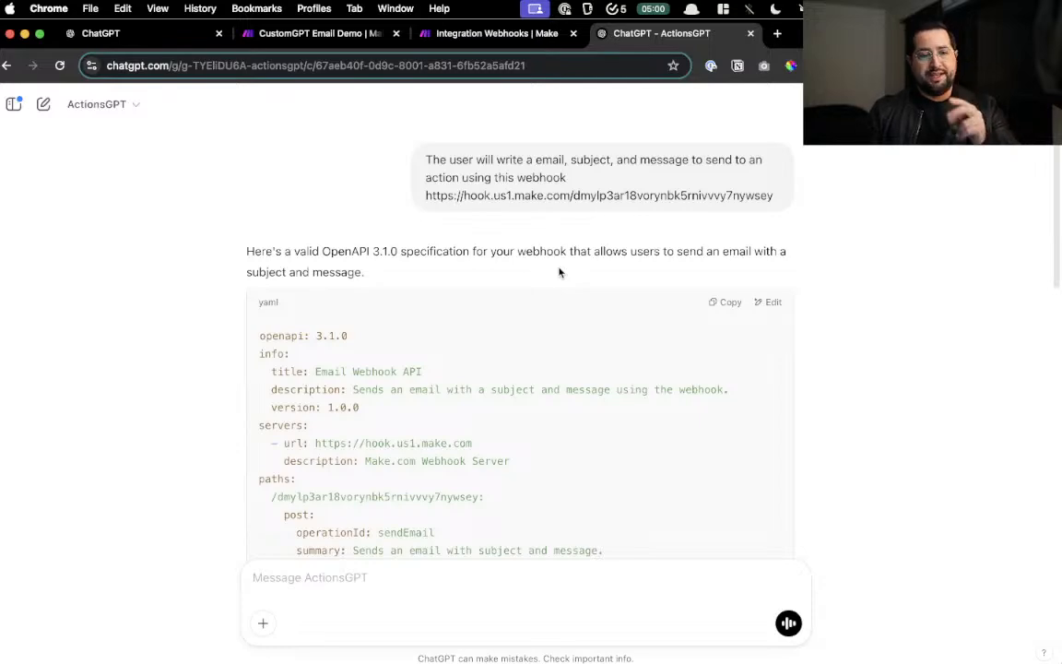
pyautogui.scroll(5, 559, 171)
pyautogui.hscroll(1, 558, 171)
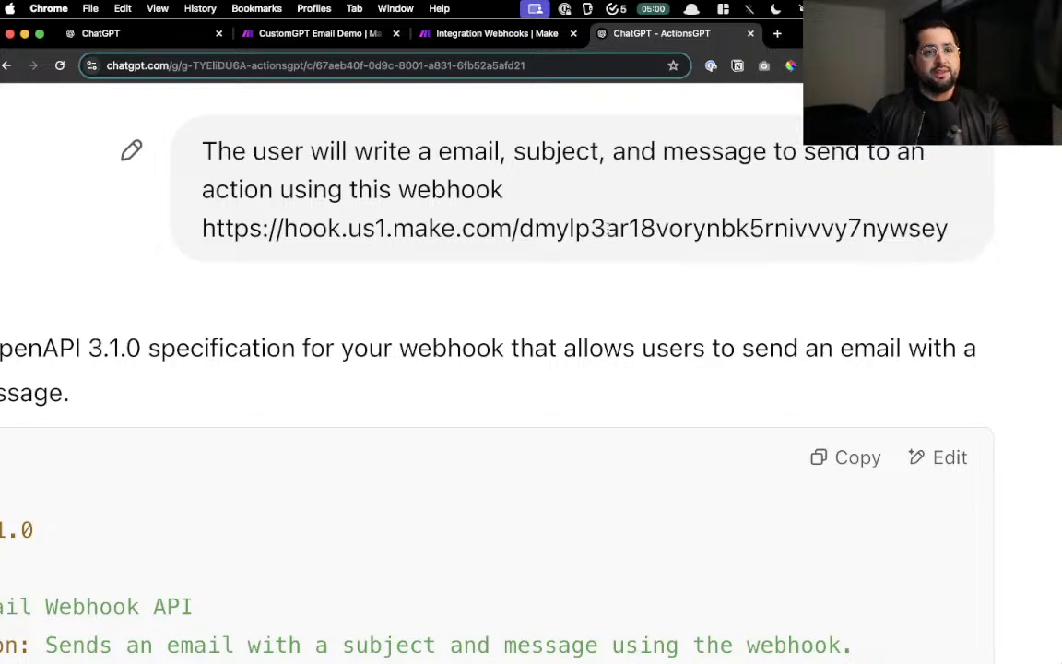
pyautogui.scroll(-5, 609, 229)
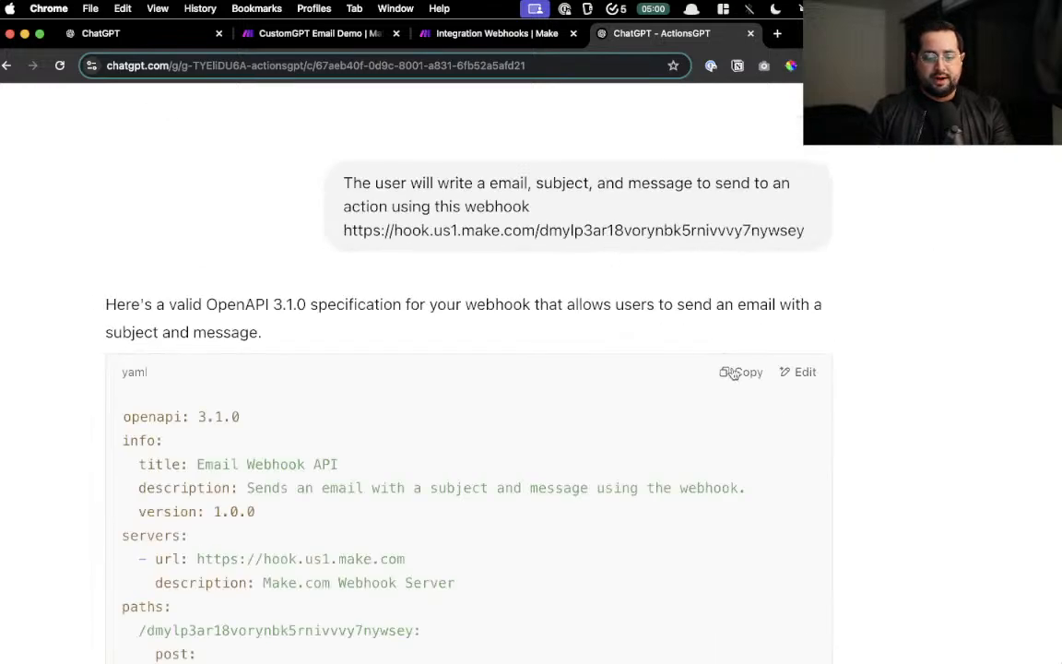
pyautogui.click(733, 372)
# - Paste the email webhook YAML into the Add actions schema and check the resulting sendEmail POST action
pyautogui.click(175, 31)
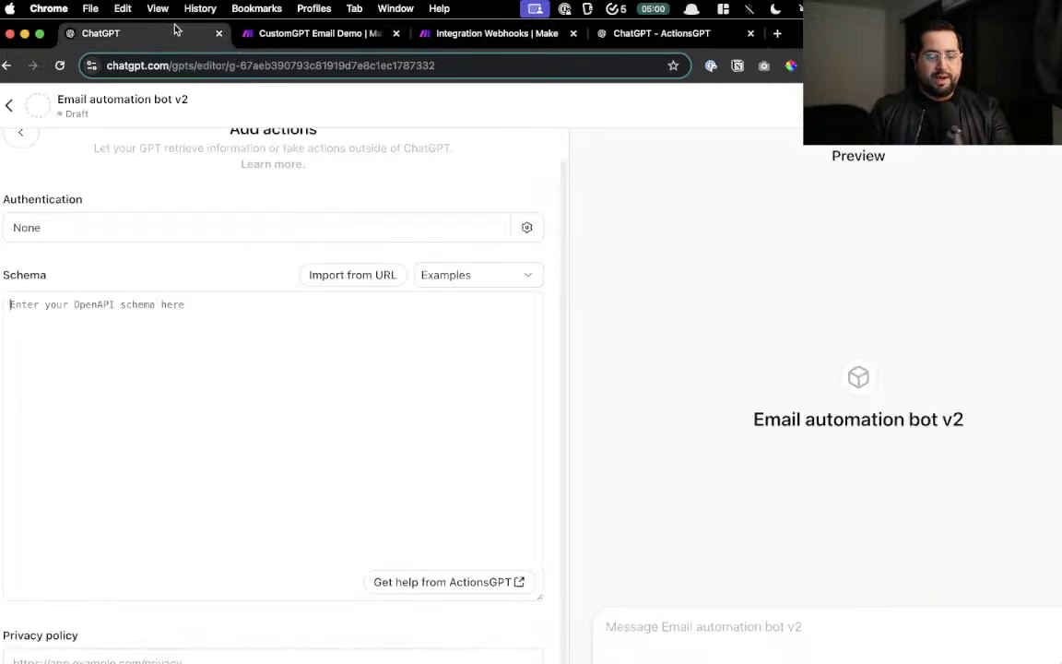
pyautogui.moveTo(175, 30); pyautogui.dragTo(701, 37)
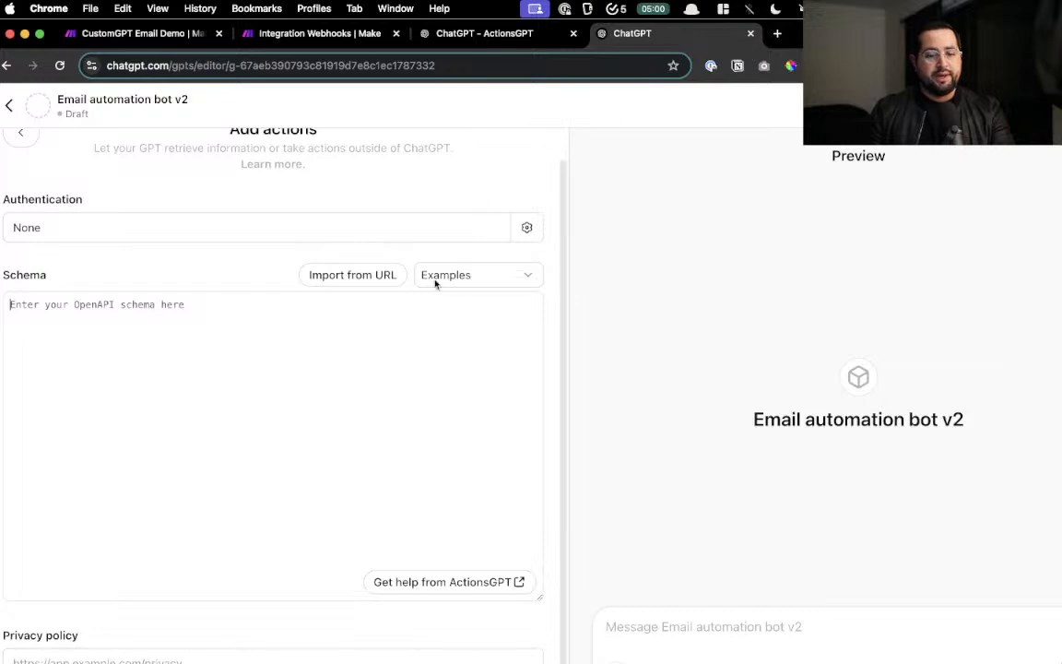
pyautogui.press('super+v')
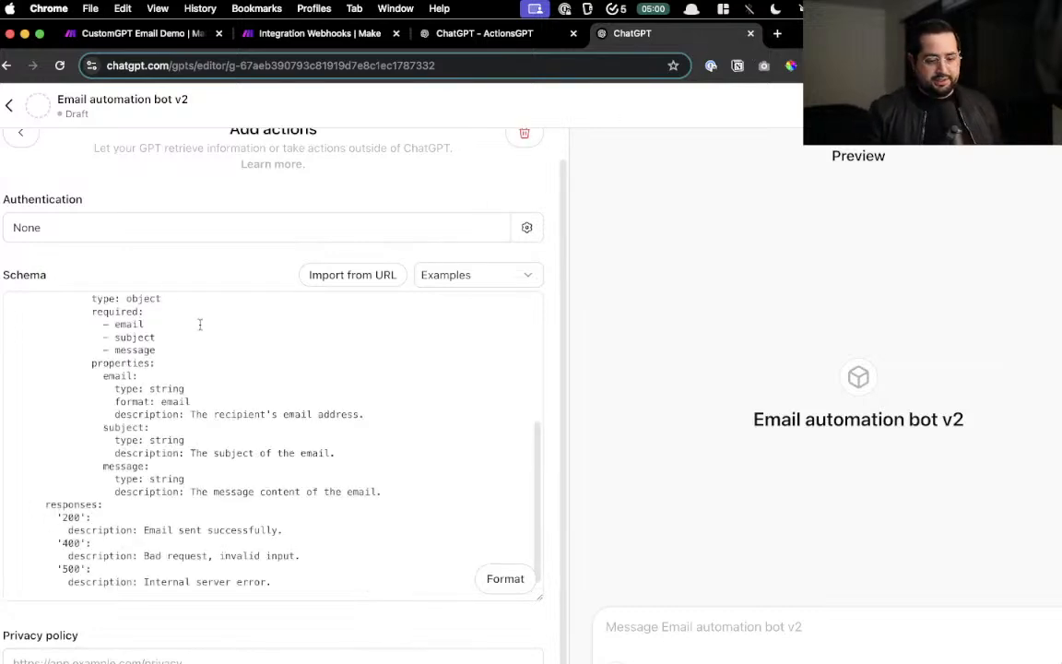
pyautogui.scroll(-3, 173, 238)
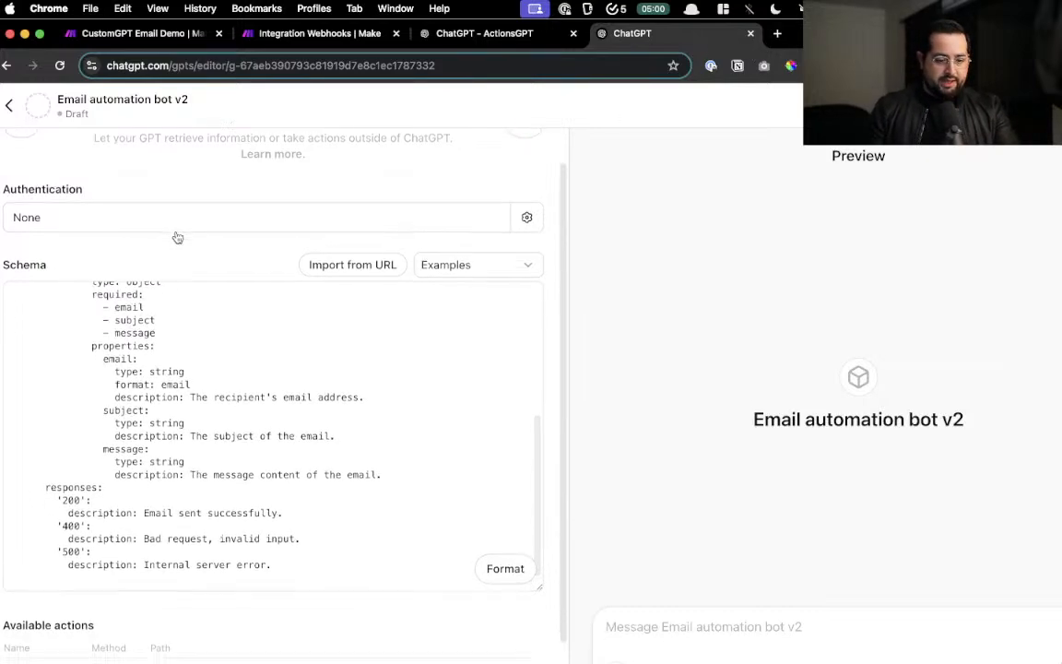
pyautogui.scroll(10, 169, 243)
pyautogui.scroll(3, 137, 136)
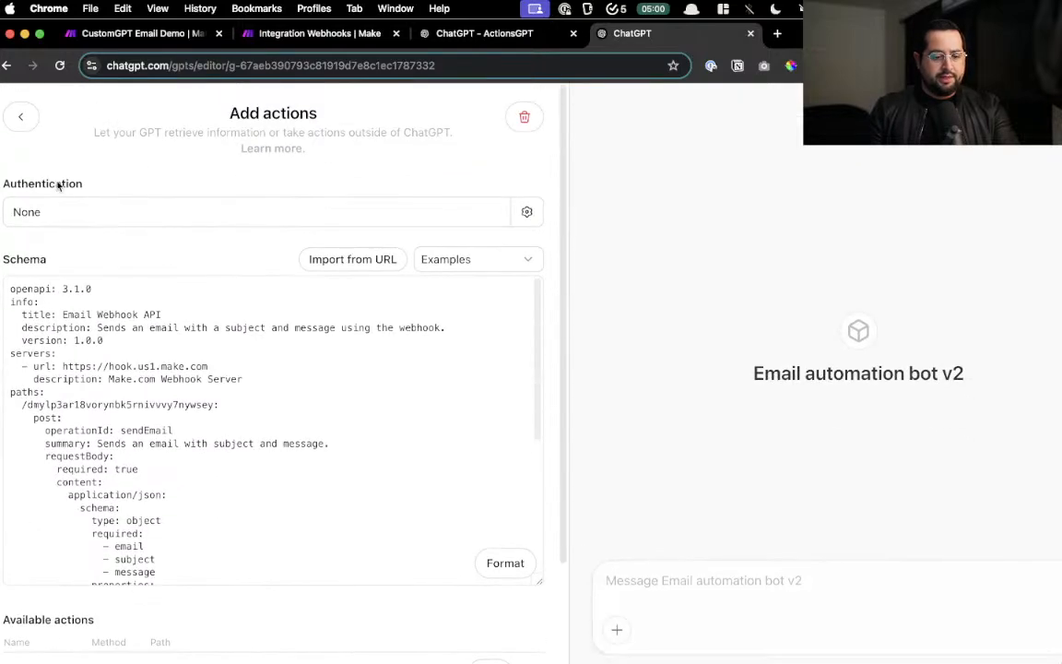
pyautogui.scroll(-3, 76, 217)
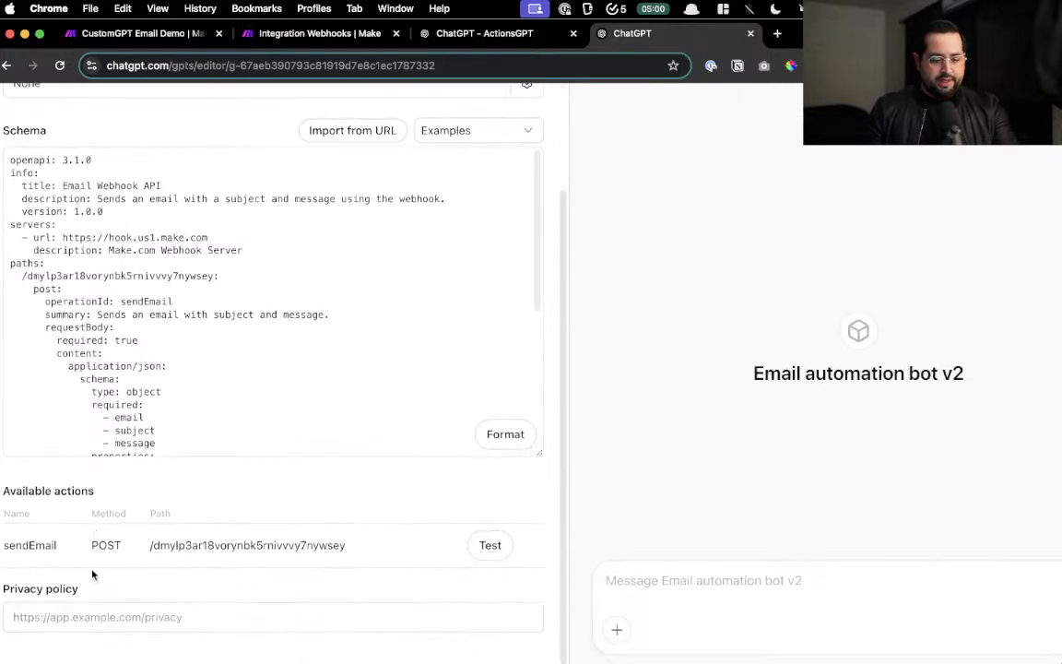
pyautogui.scroll(5, 92, 574)
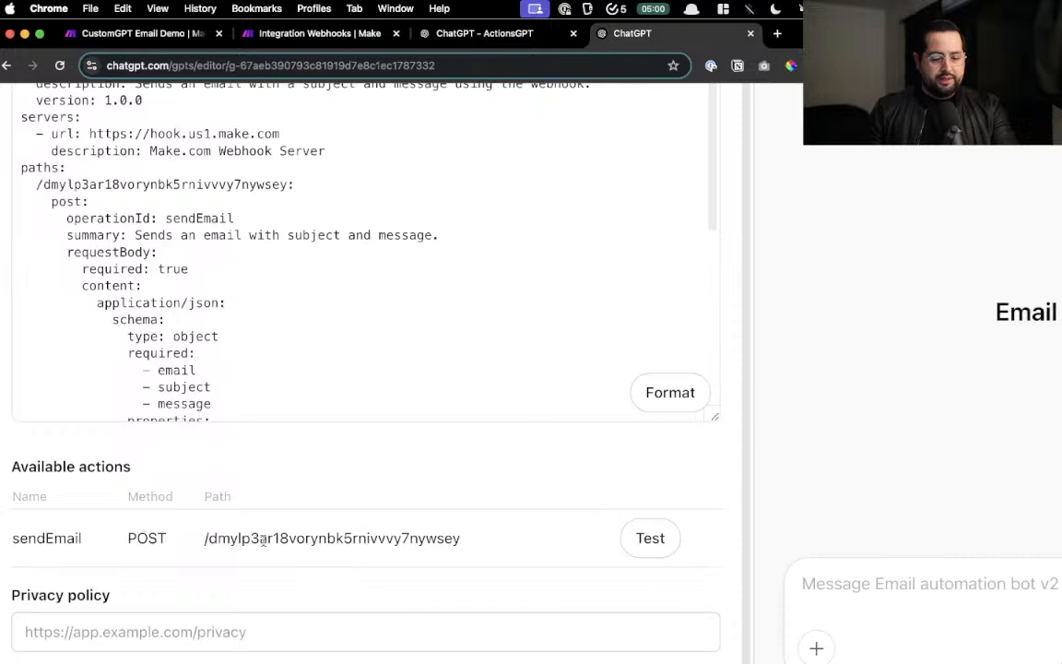
pyautogui.hscroll(1, 302, 535)
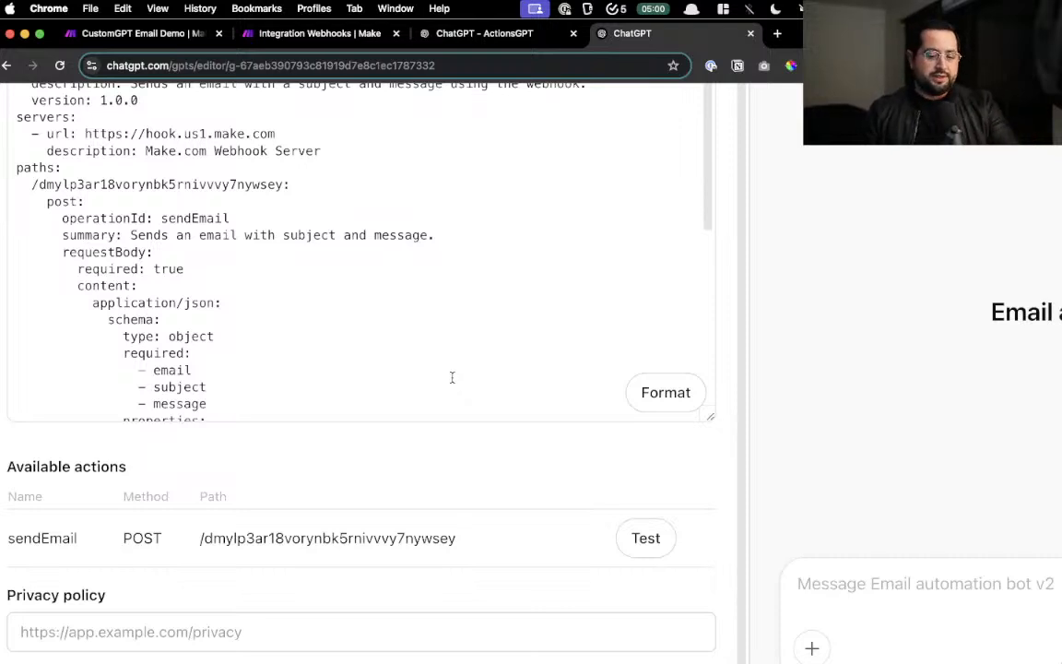
pyautogui.scroll(-3, 452, 380)
pyautogui.scroll(2, 274, 225)
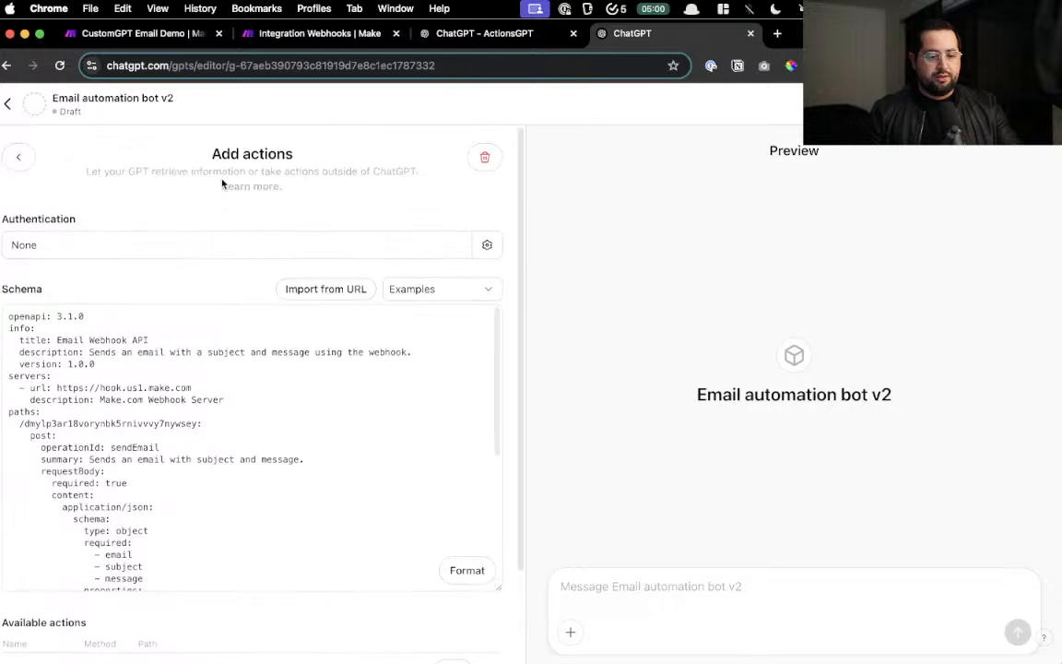
# - Return to the GPT's Configure view and look over its instructions and settings
pyautogui.click(13, 161)
pyautogui.scroll(-3, 130, 379)
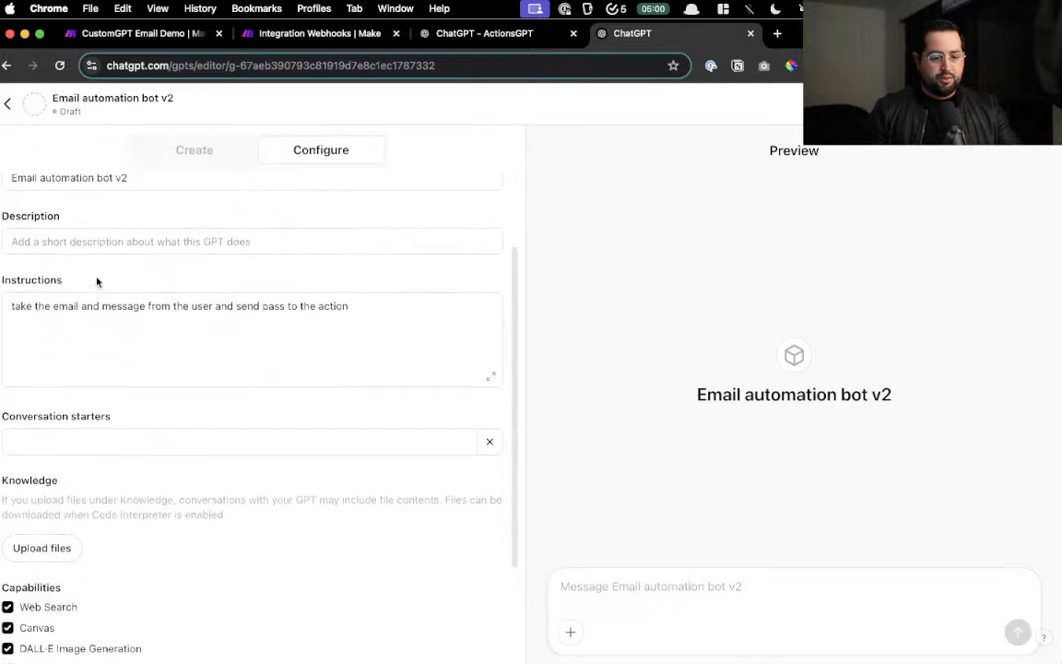
pyautogui.scroll(2, 97, 282)
pyautogui.scroll(5, 118, 284)
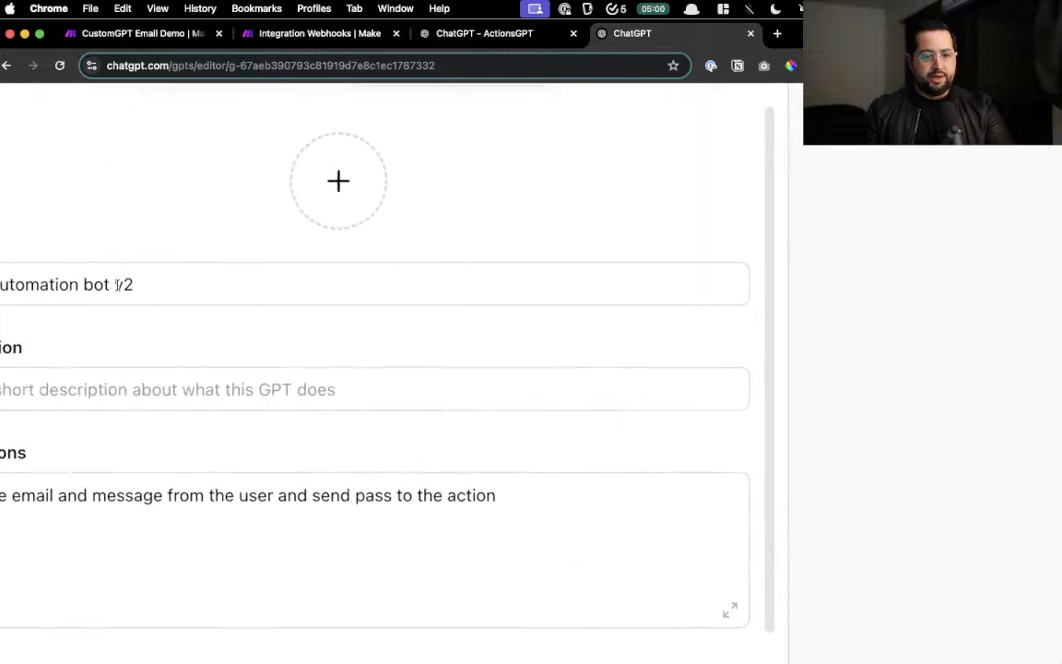
pyautogui.hscroll(-2, 118, 284)
pyautogui.moveTo(63, 283); pyautogui.dragTo(255, 283)
pyautogui.scroll(-1, 256, 283)
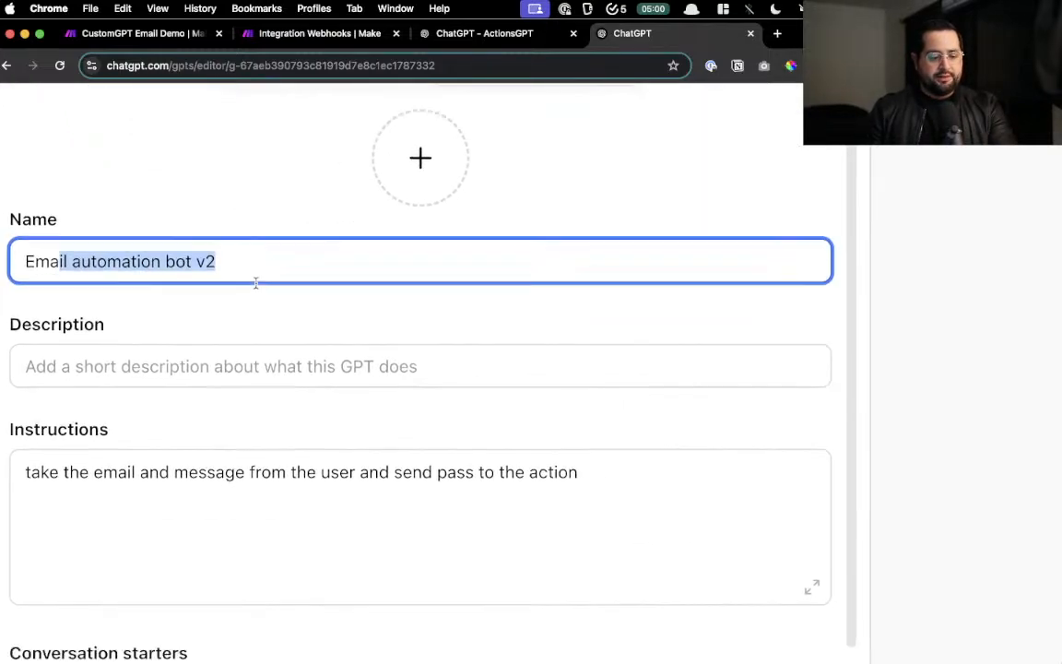
pyautogui.scroll(-2, 255, 283)
pyautogui.click(270, 372)
pyautogui.scroll(-10, 374, 372)
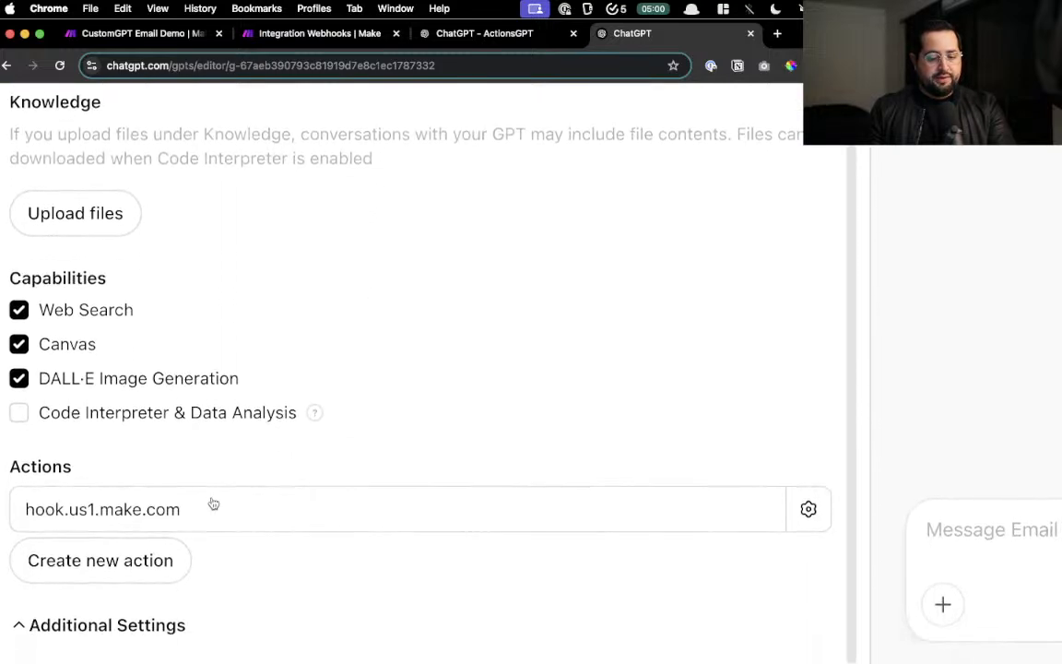
pyautogui.press('super+minus')
pyautogui.press('super+minus')
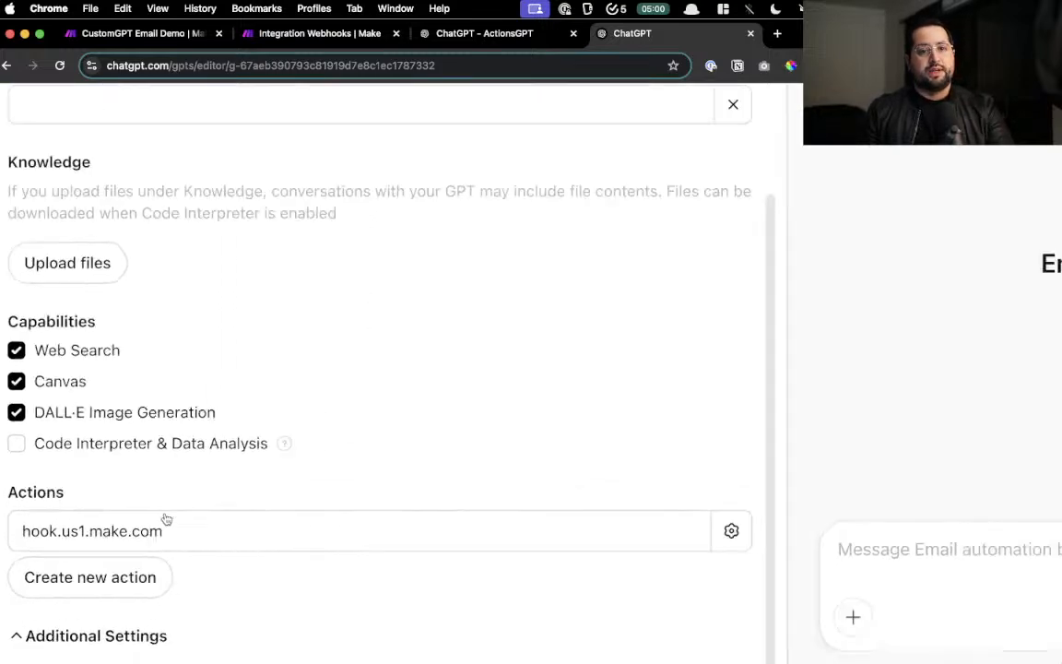
pyautogui.scroll(3, 166, 514)
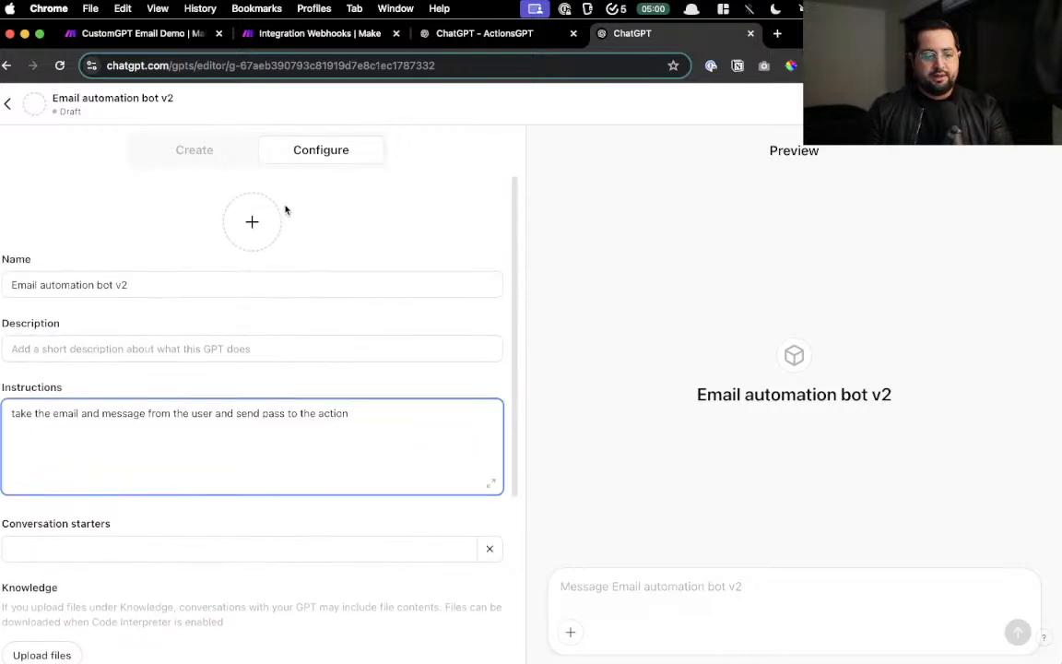
# - Publish the GPT with Only me visibility and open its chat page
pyautogui.click(1026, 104)
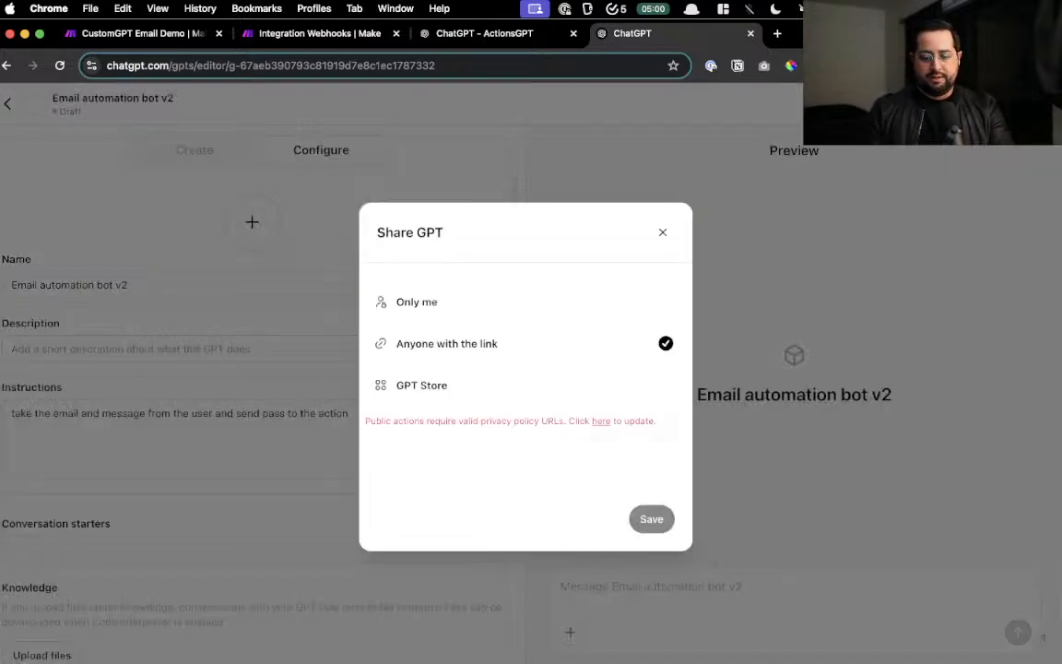
pyautogui.click(536, 306)
pyautogui.click(643, 477)
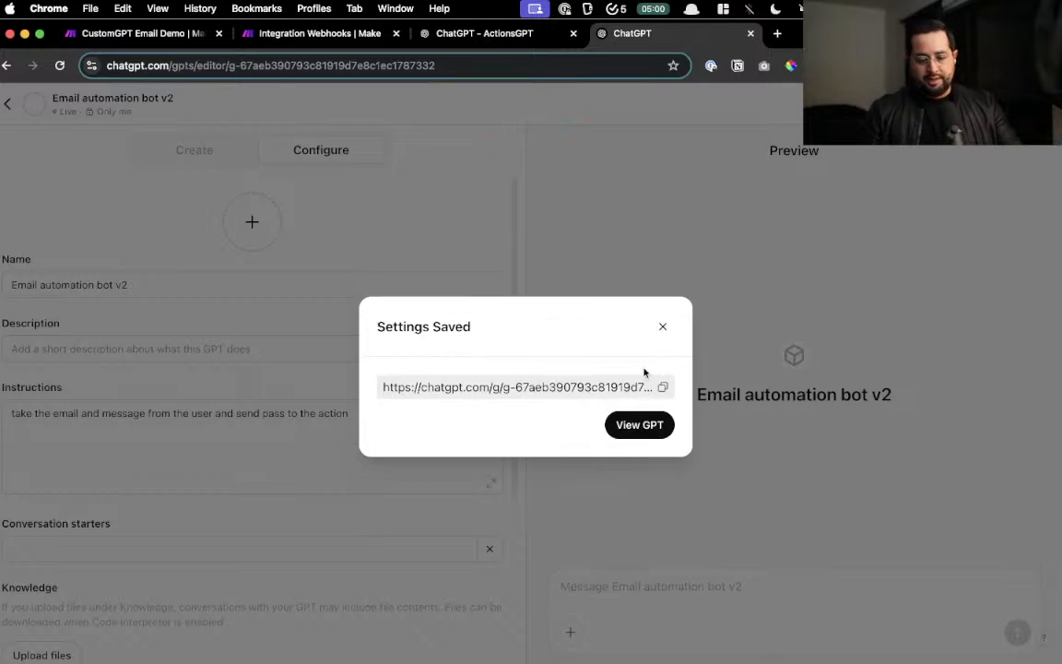
pyautogui.click(638, 426)
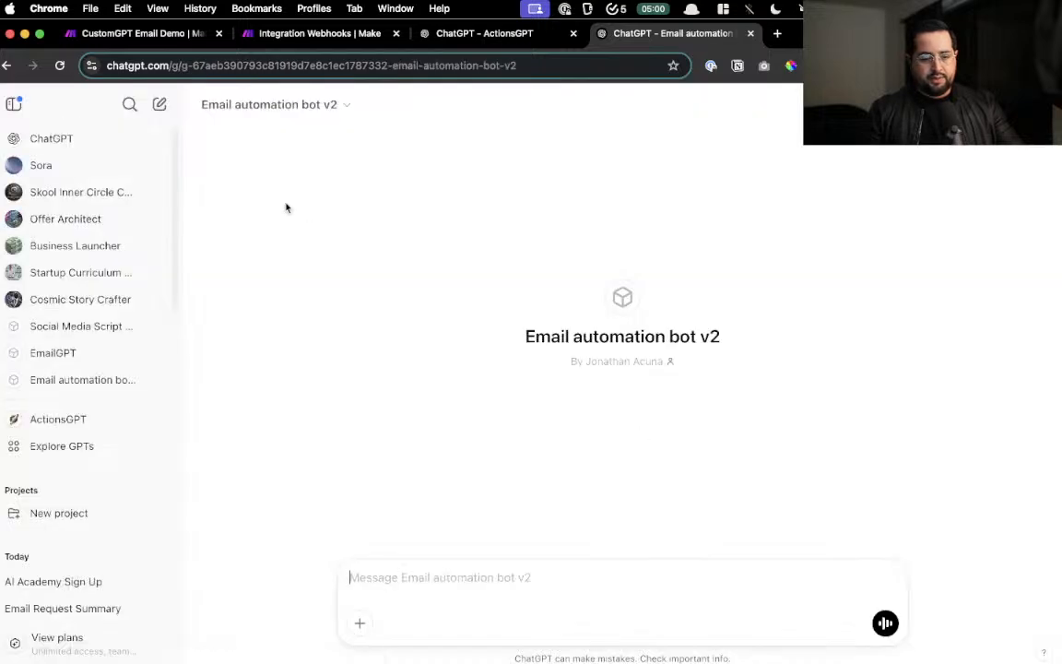
pyautogui.click(13, 105)
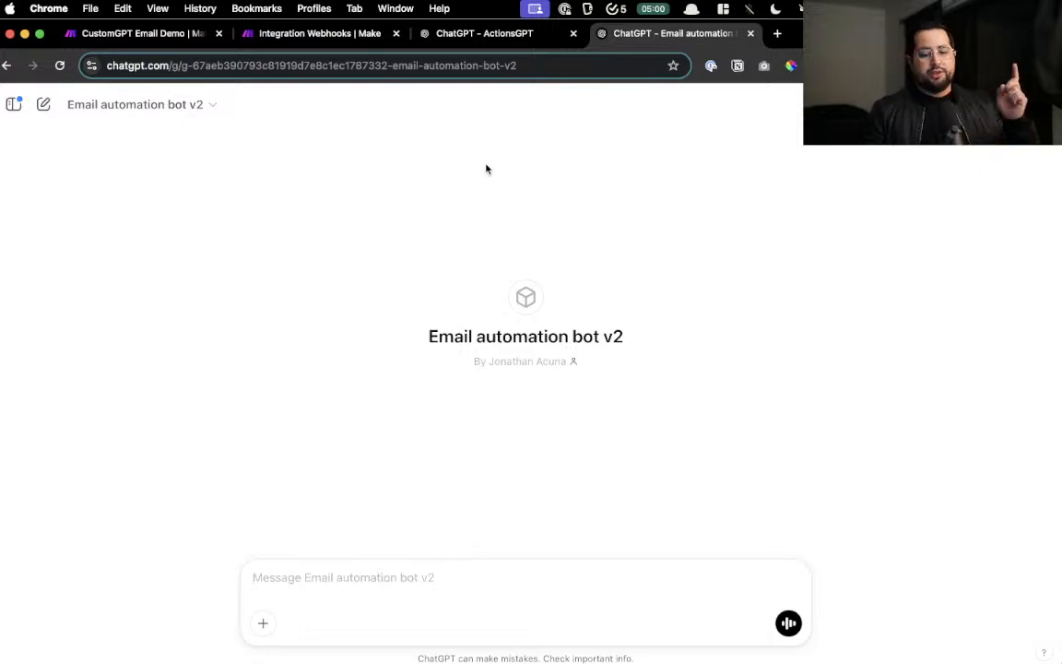
# - Run only the Webhooks module so it waits for data, then return to the bot's chat
pyautogui.click(301, 35)
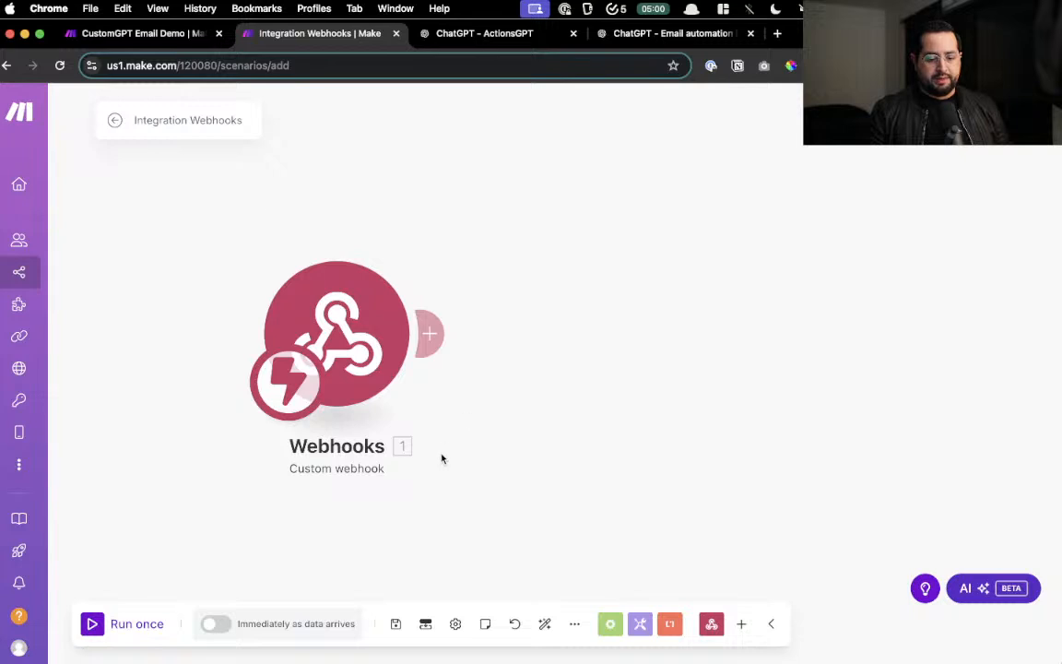
pyautogui.moveTo(443, 457); pyautogui.dragTo(483, 455)
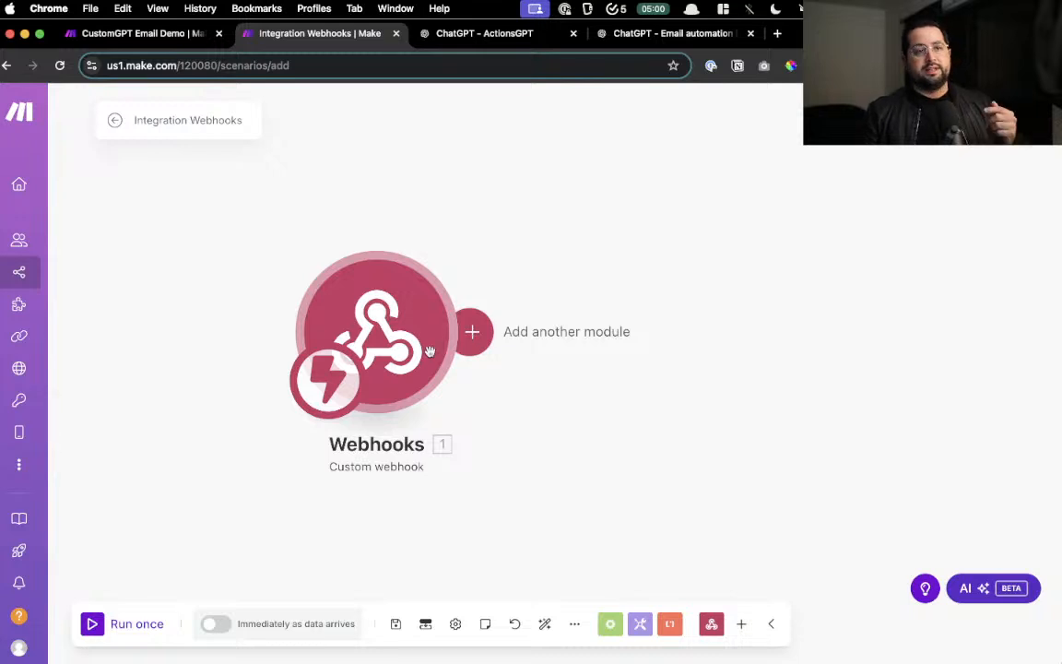
pyautogui.rightClick(406, 327)
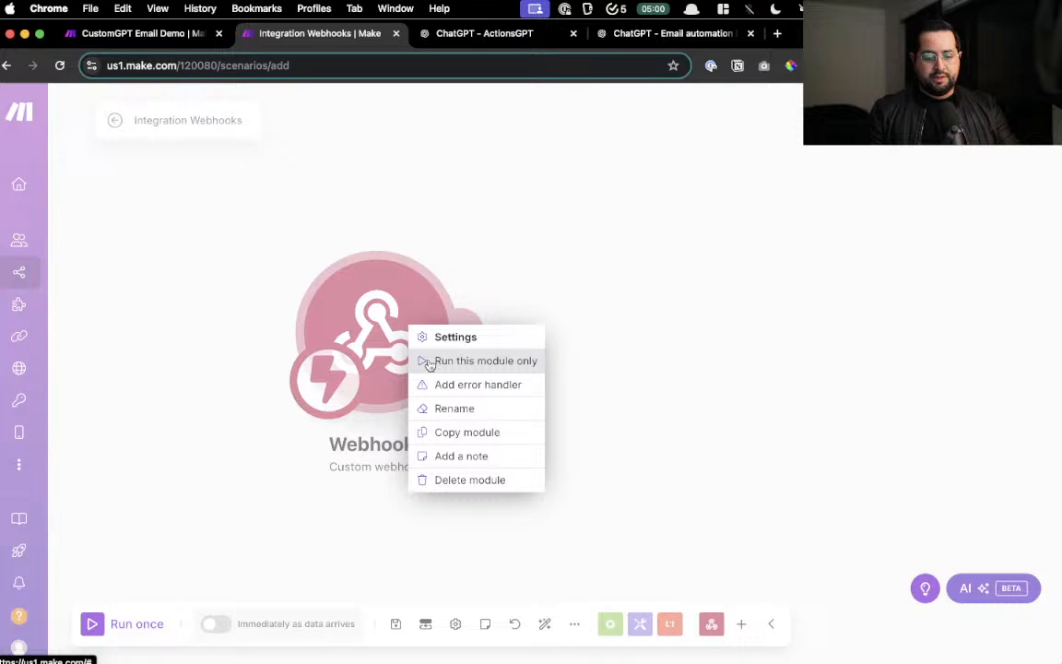
pyautogui.click(428, 365)
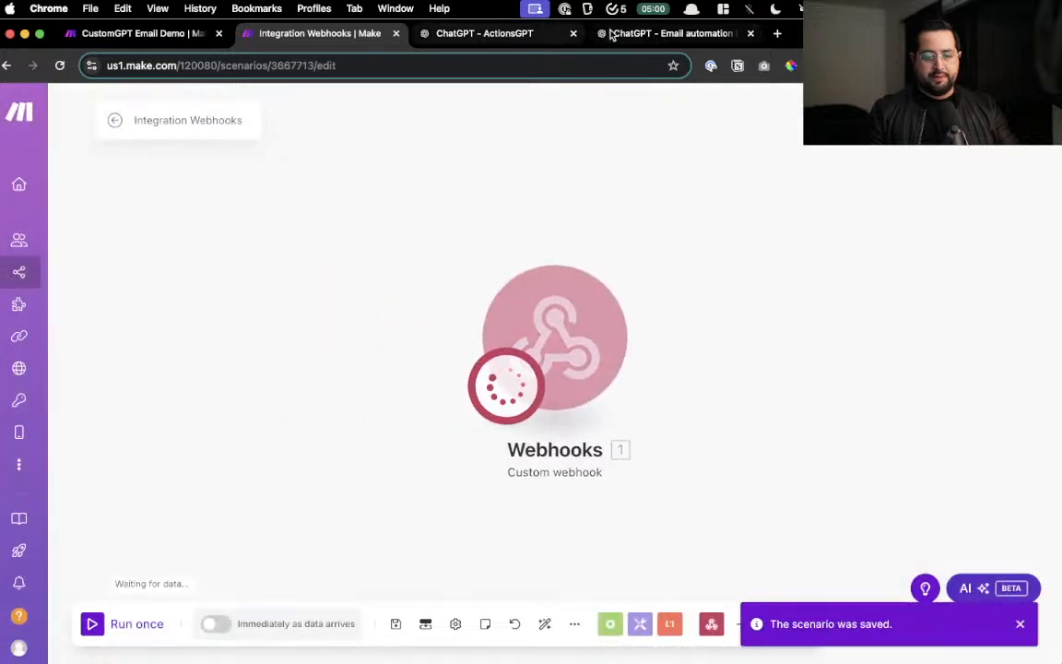
pyautogui.click(636, 34)
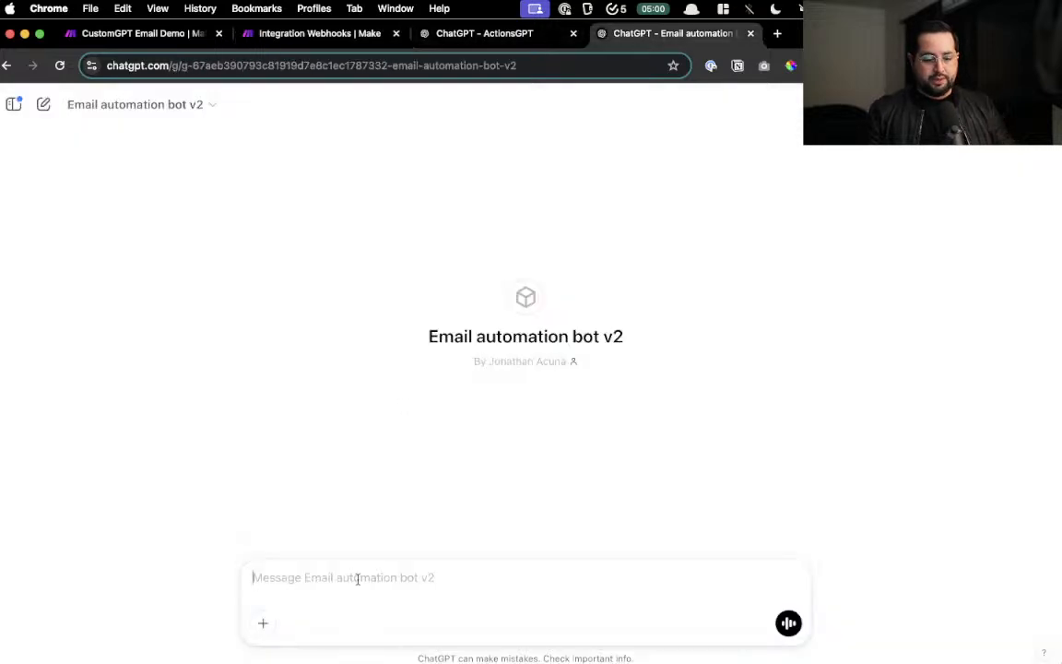
# - Send the saved send-email prompt from clipboard history to the bot and confirm the webhook call
pyautogui.press('super+alt+c')
pyautogui.press('Down')
pyautogui.press('Down')
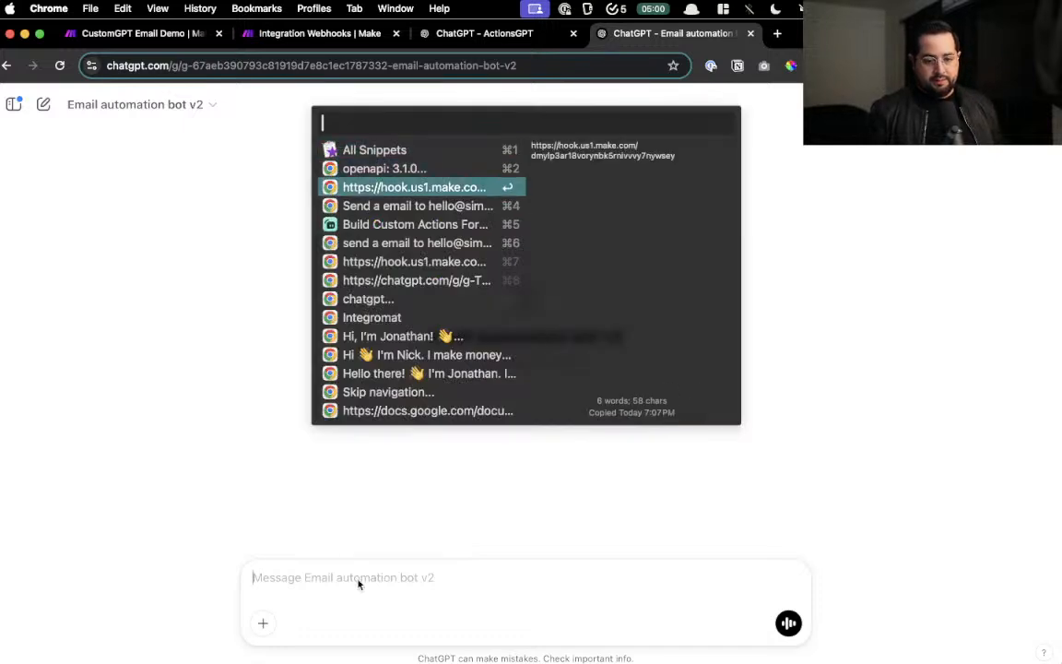
pyautogui.press('Down')
pyautogui.press('Return')
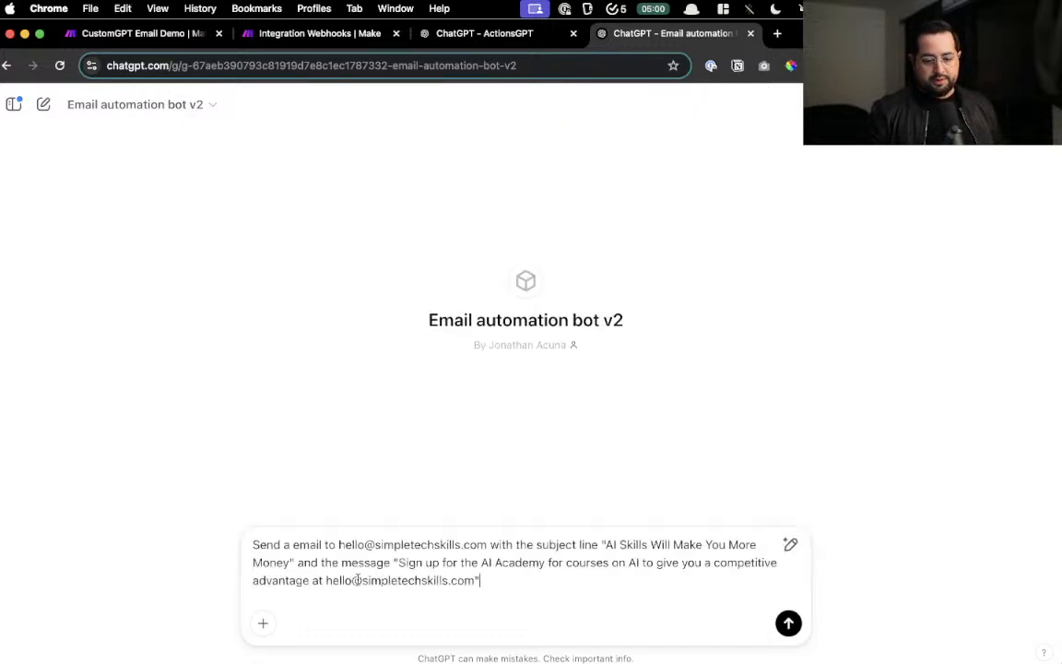
pyautogui.press('Return')
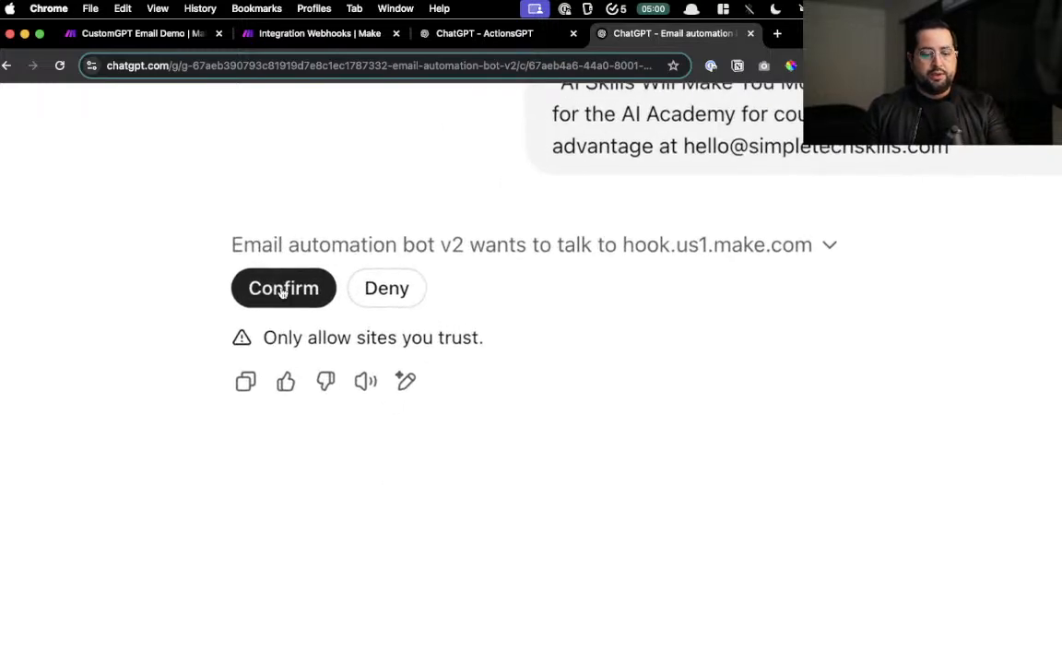
pyautogui.click(282, 292)
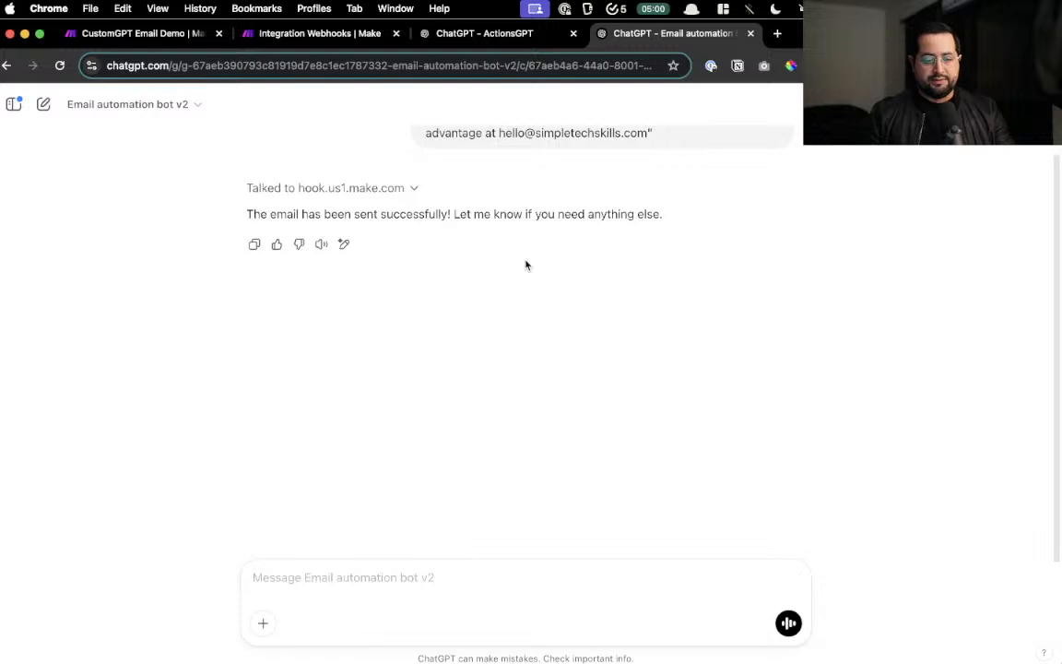
pyautogui.click(341, 36)
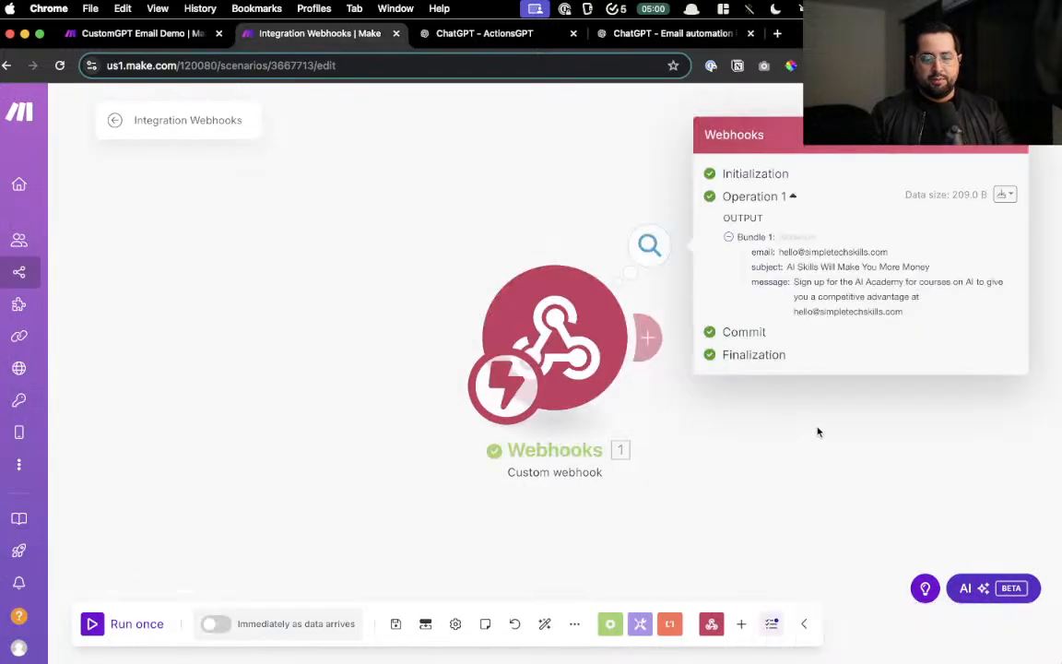
# - Inspect the received email address and message in the webhook output, then add a module after it
pyautogui.moveTo(817, 431); pyautogui.dragTo(516, 463)
pyautogui.scroll(5, 549, 275)
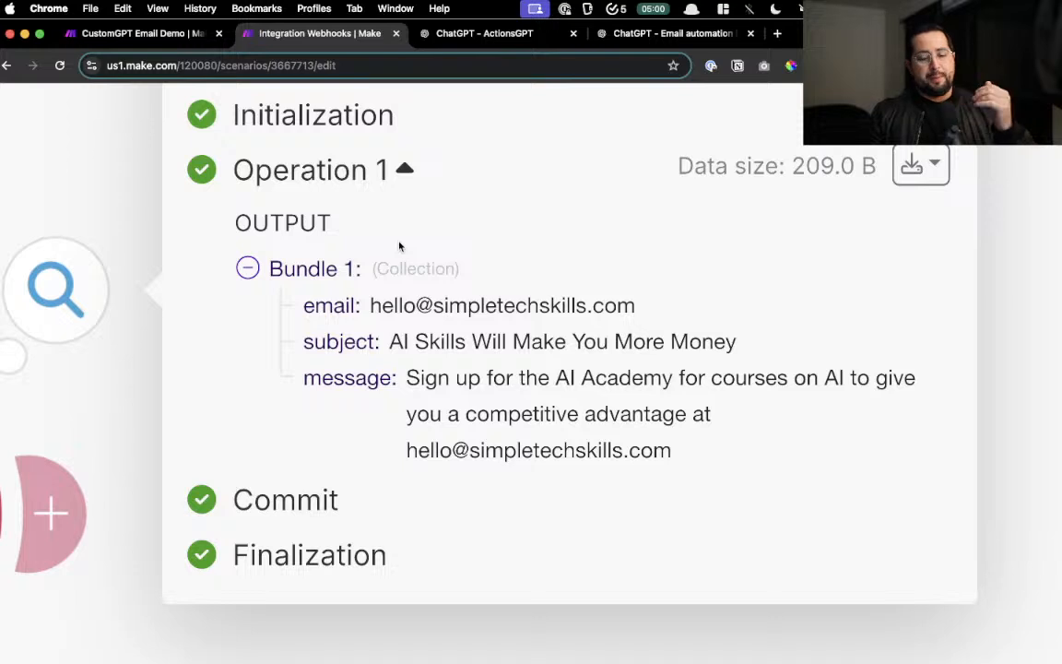
pyautogui.moveTo(395, 305); pyautogui.dragTo(515, 306)
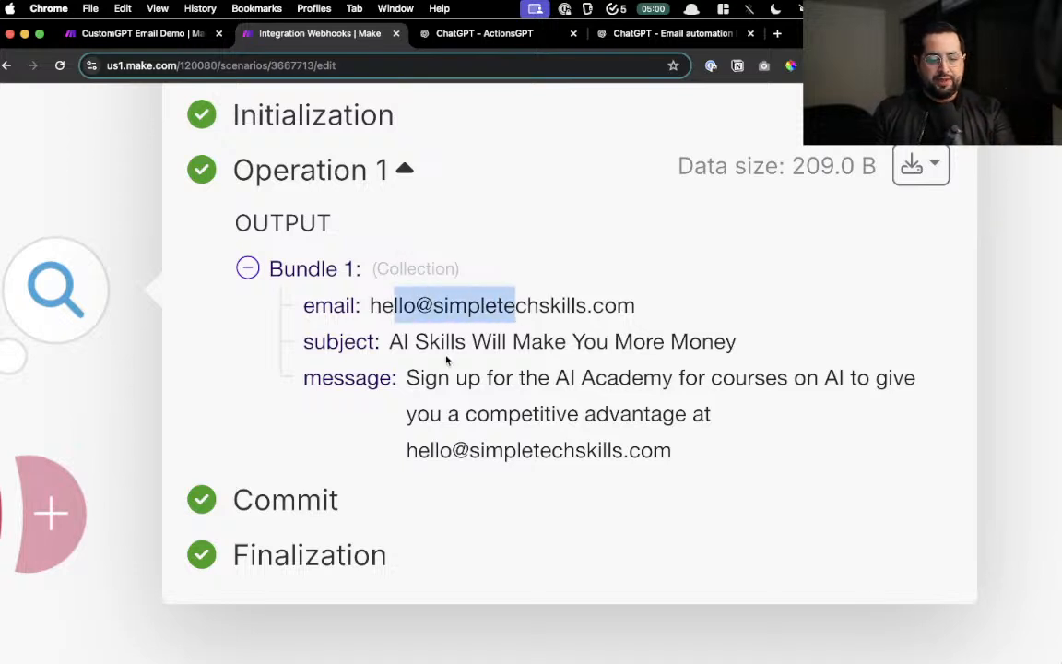
pyautogui.click(462, 340)
pyautogui.moveTo(453, 381); pyautogui.dragTo(709, 465)
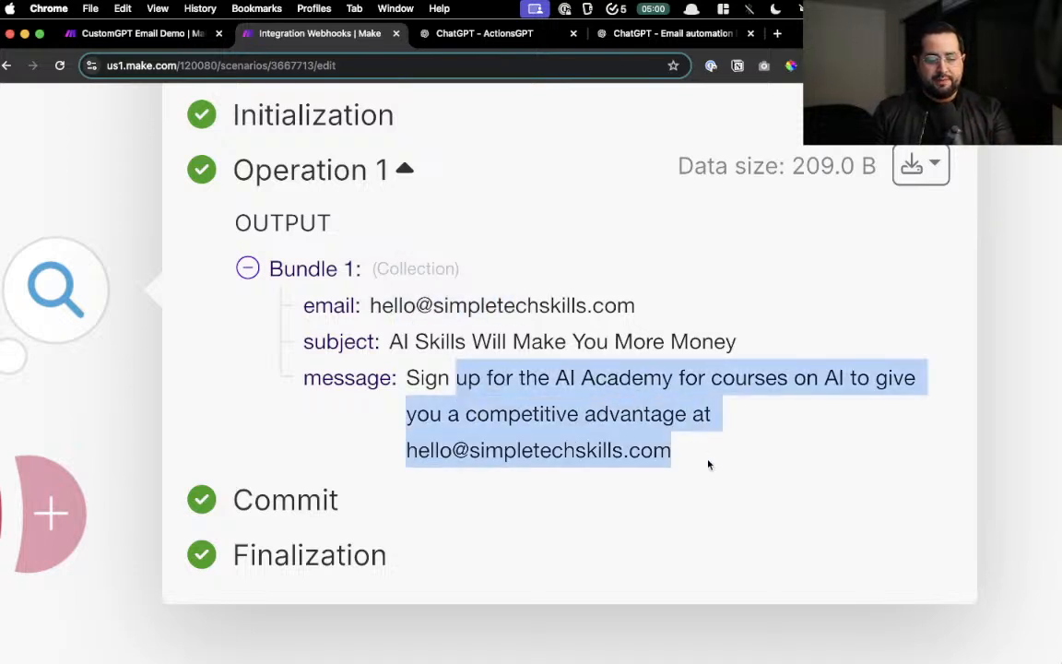
pyautogui.scroll(-5, 697, 458)
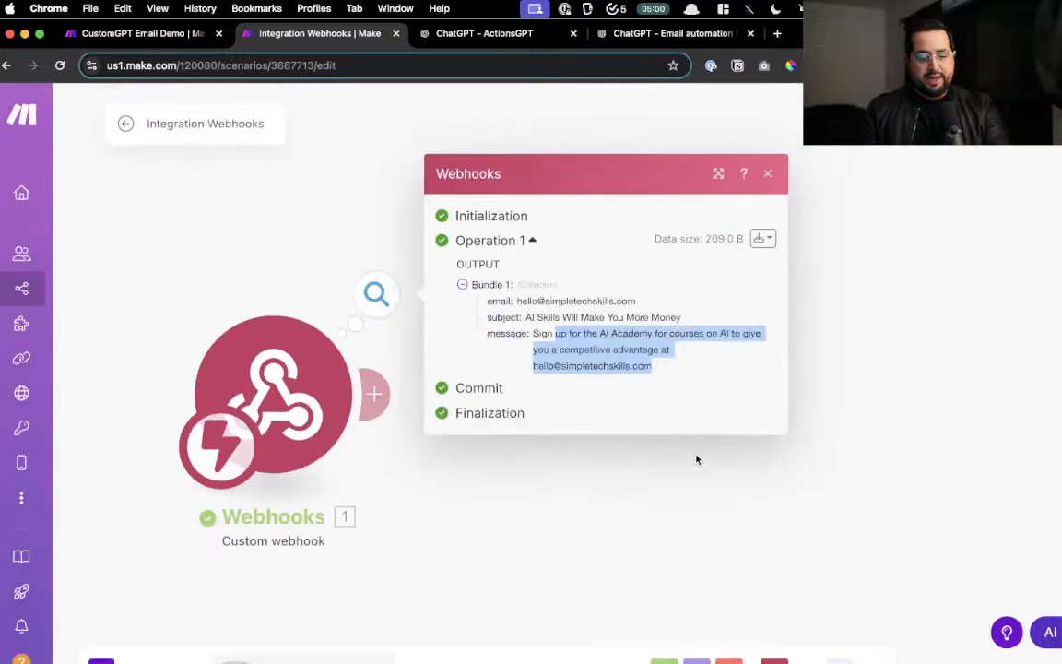
pyautogui.click(535, 447)
pyautogui.click(358, 369)
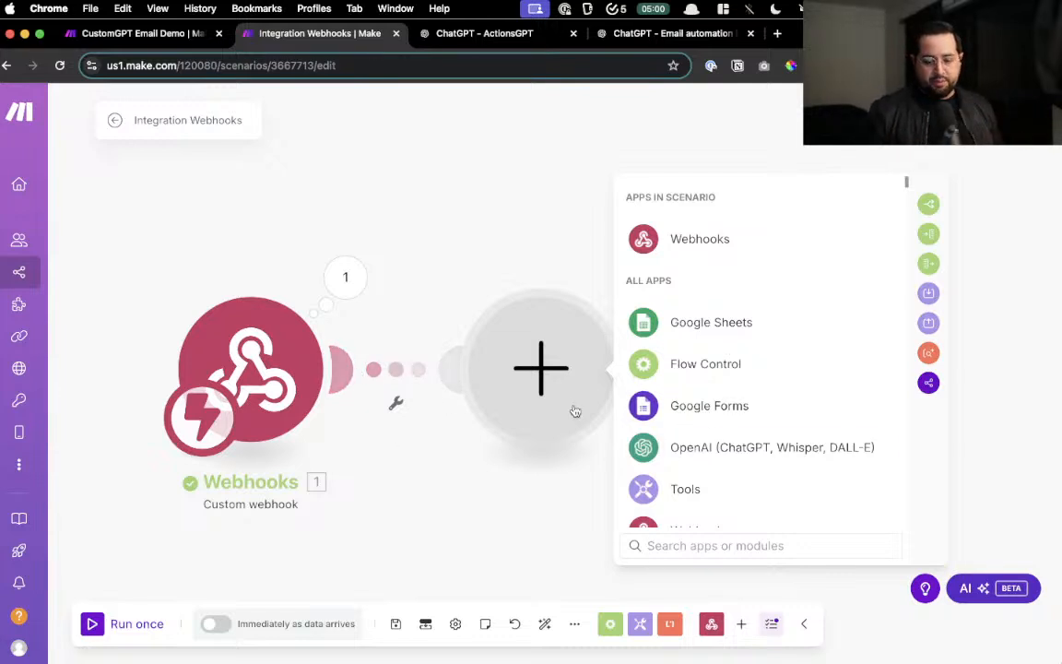
# - Search for 'send email' to bring up the built-in Email app's actions
pyautogui.write('send')
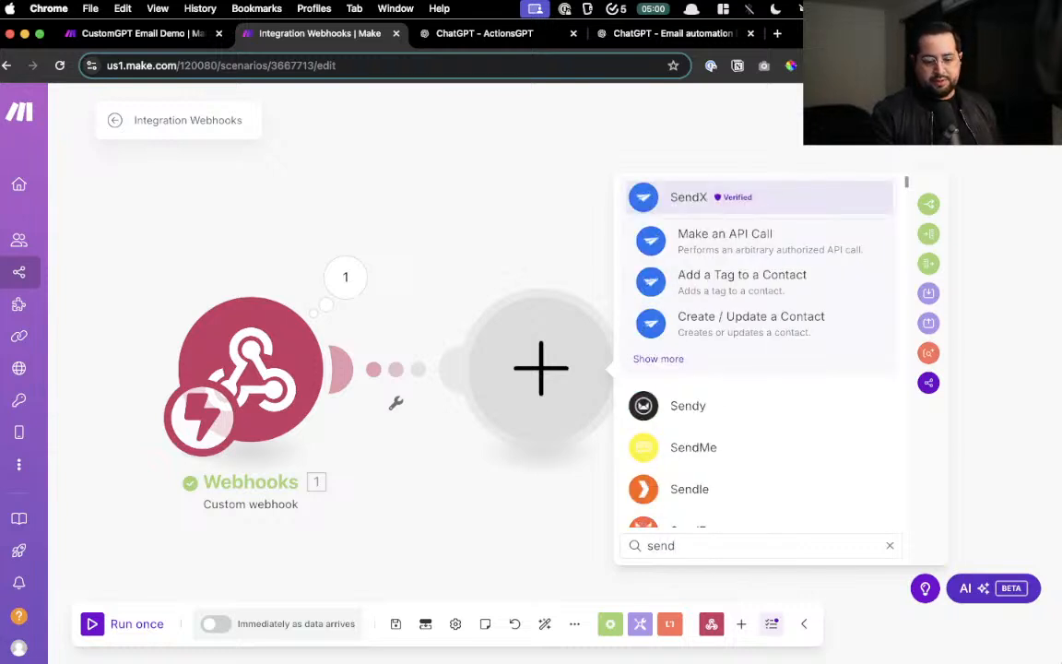
pyautogui.write(' email')
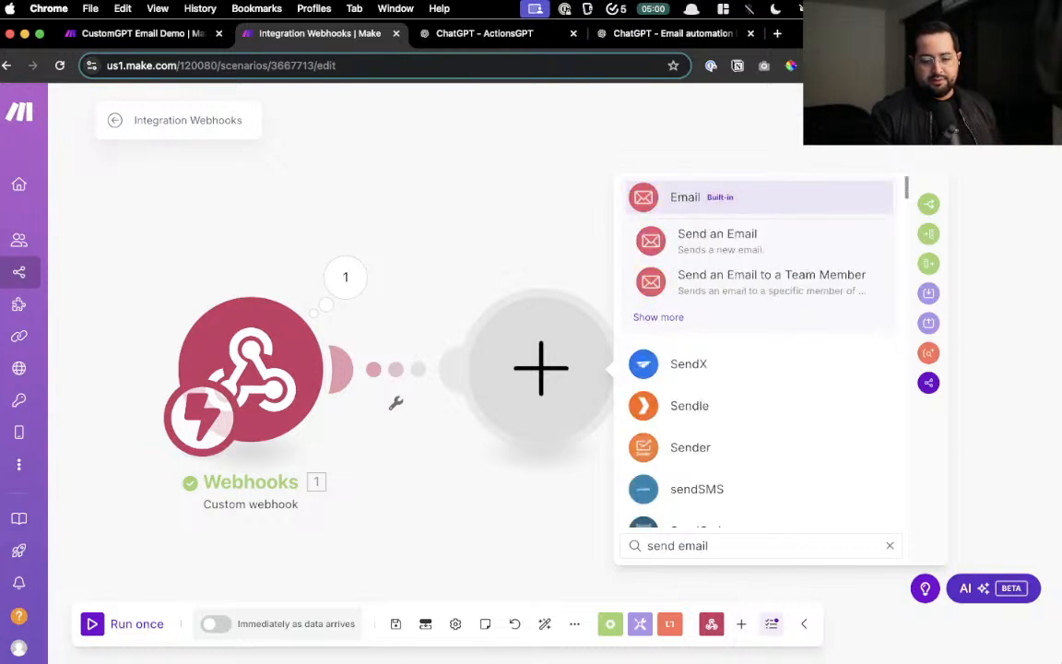
pyautogui.press('Return')
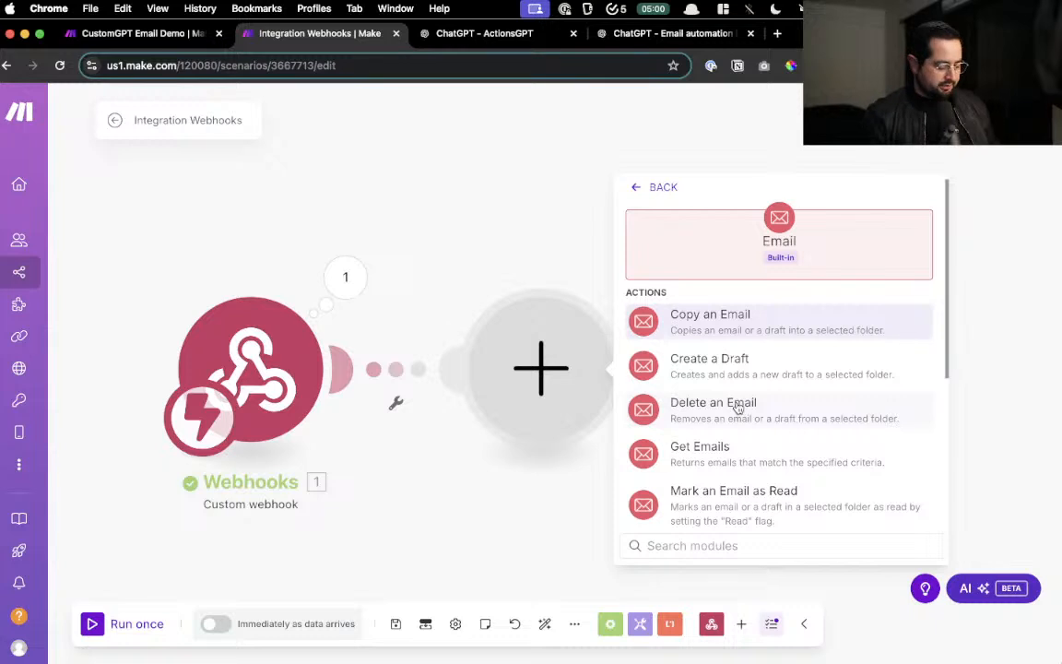
# - Choose Send an Email, mapping the webhook email to the recipient and subject to Subject
pyautogui.write('send')
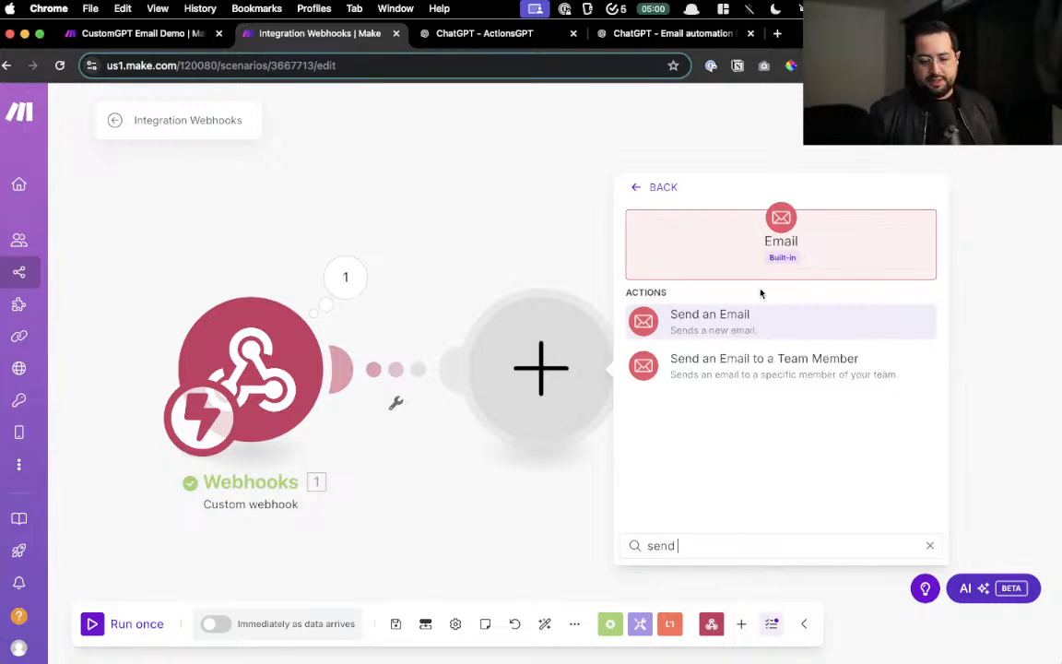
pyautogui.click(733, 332)
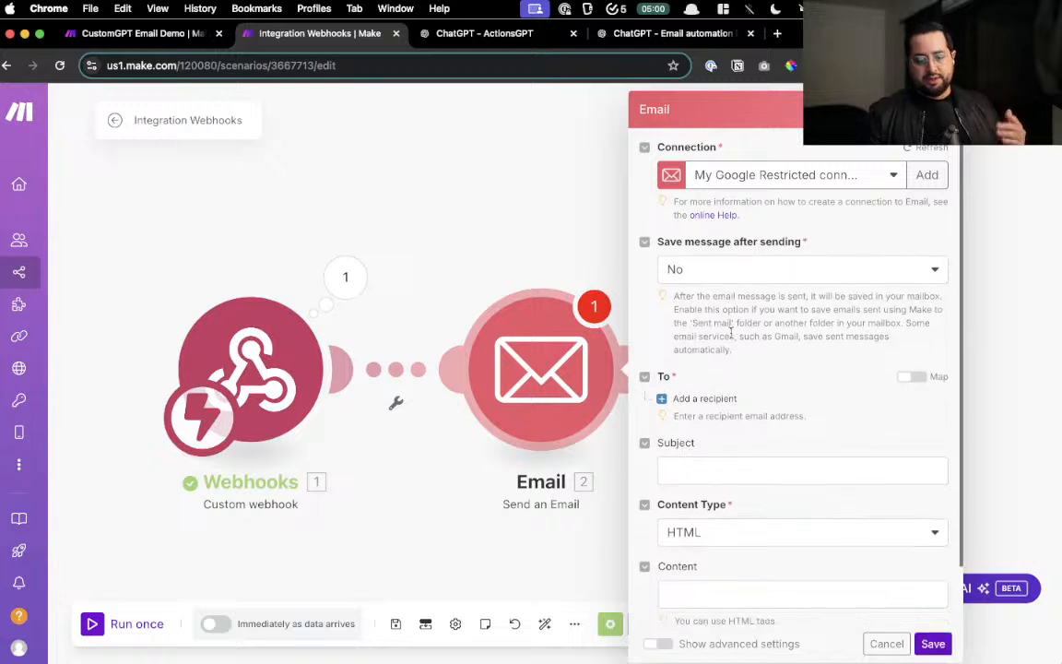
pyautogui.scroll(-2, 731, 333)
pyautogui.click(710, 333)
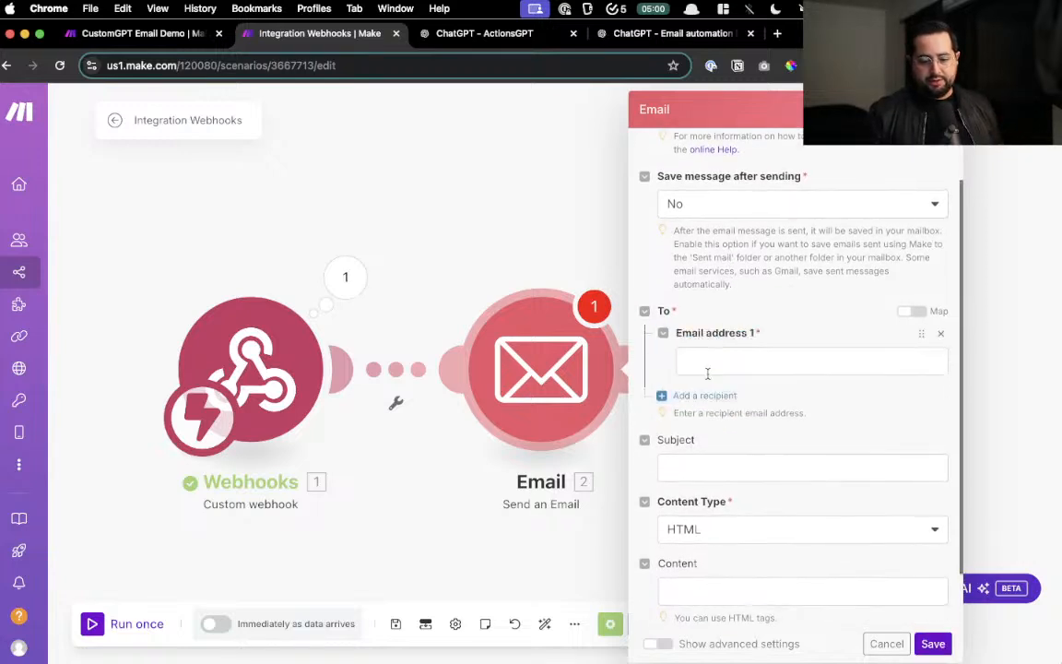
pyautogui.click(431, 394)
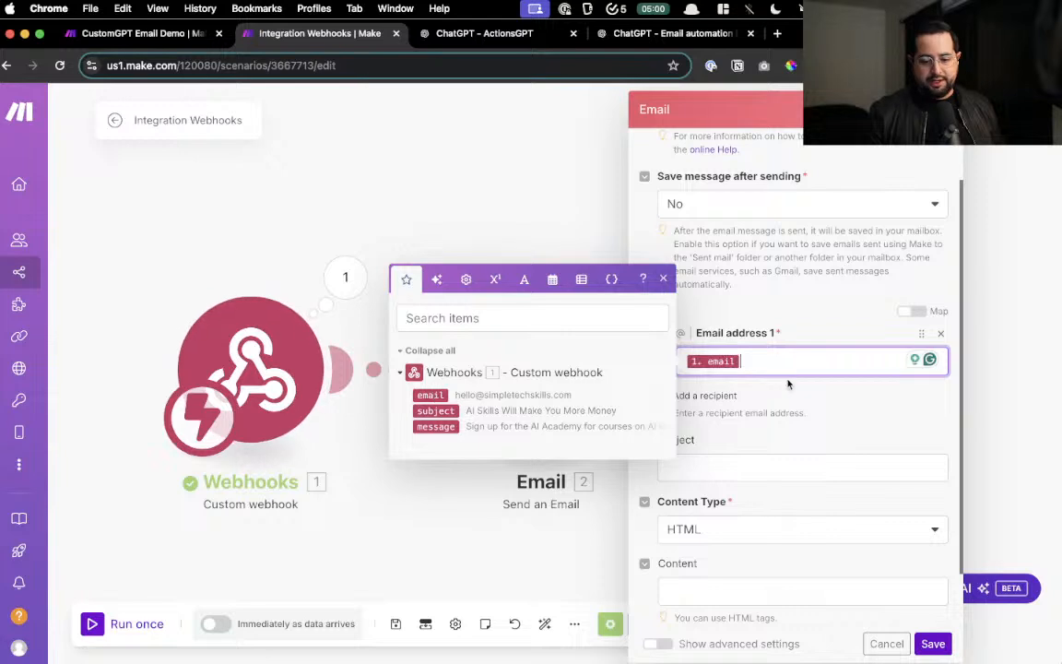
pyautogui.scroll(-2, 815, 407)
pyautogui.click(731, 403)
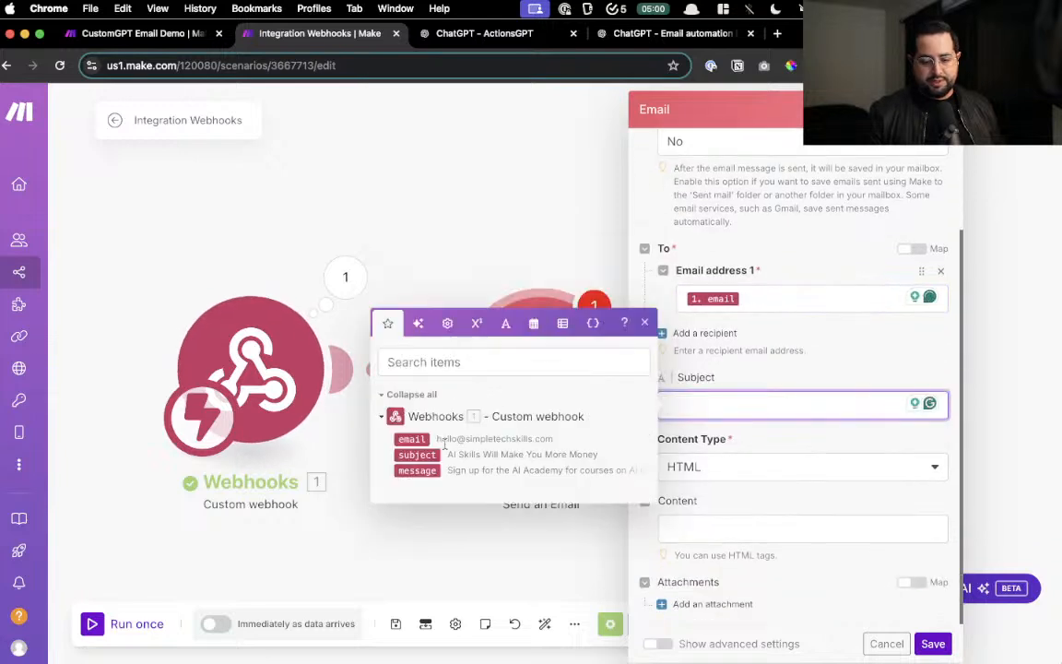
pyautogui.click(417, 455)
pyautogui.click(793, 441)
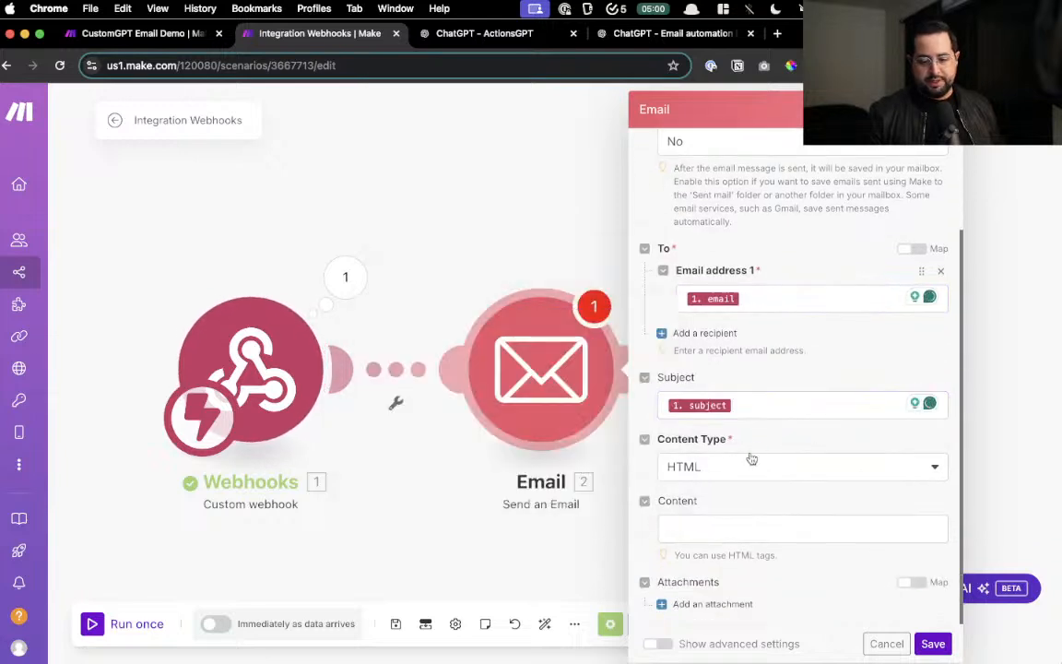
# - Set the content type to Plaintext, map the webhook message into Content, and save the module
pyautogui.click(718, 476)
pyautogui.click(700, 520)
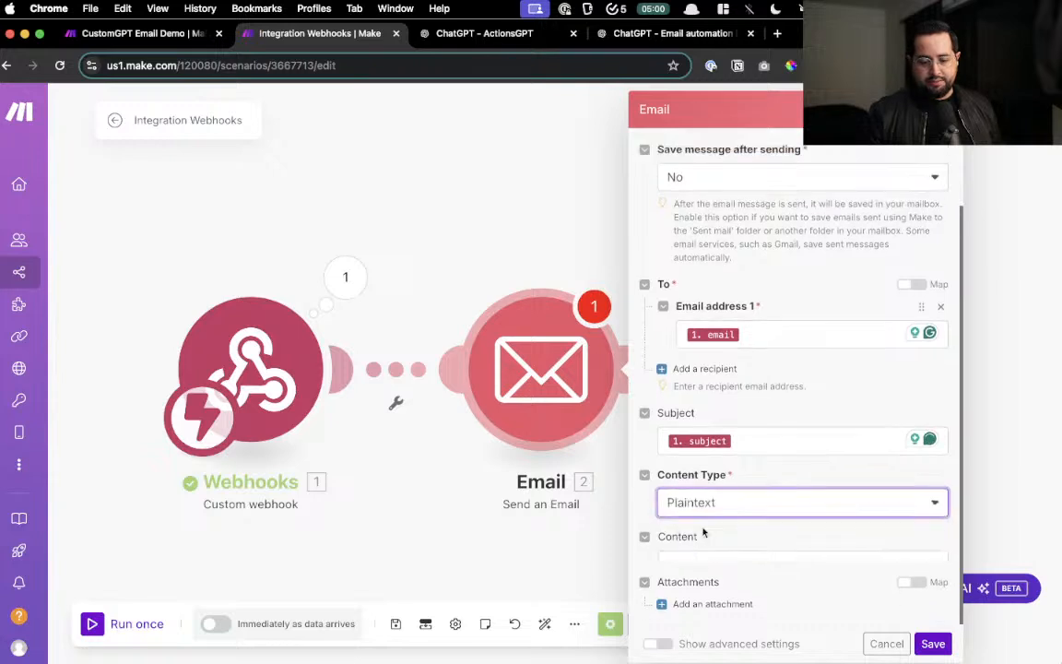
pyautogui.click(701, 547)
pyautogui.click(434, 613)
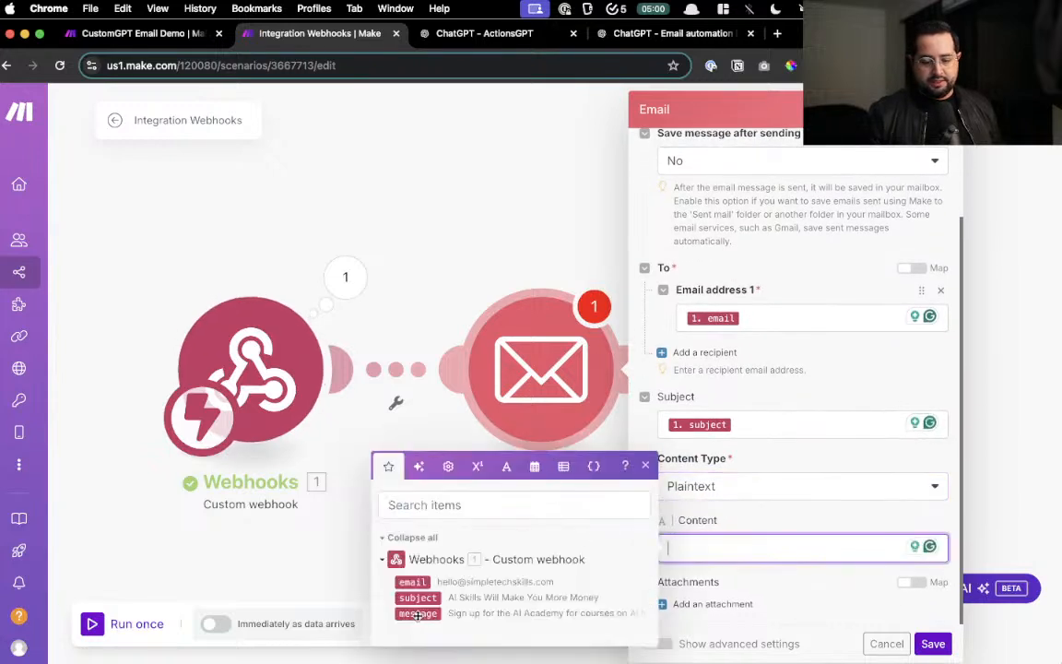
pyautogui.click(782, 505)
pyautogui.click(926, 648)
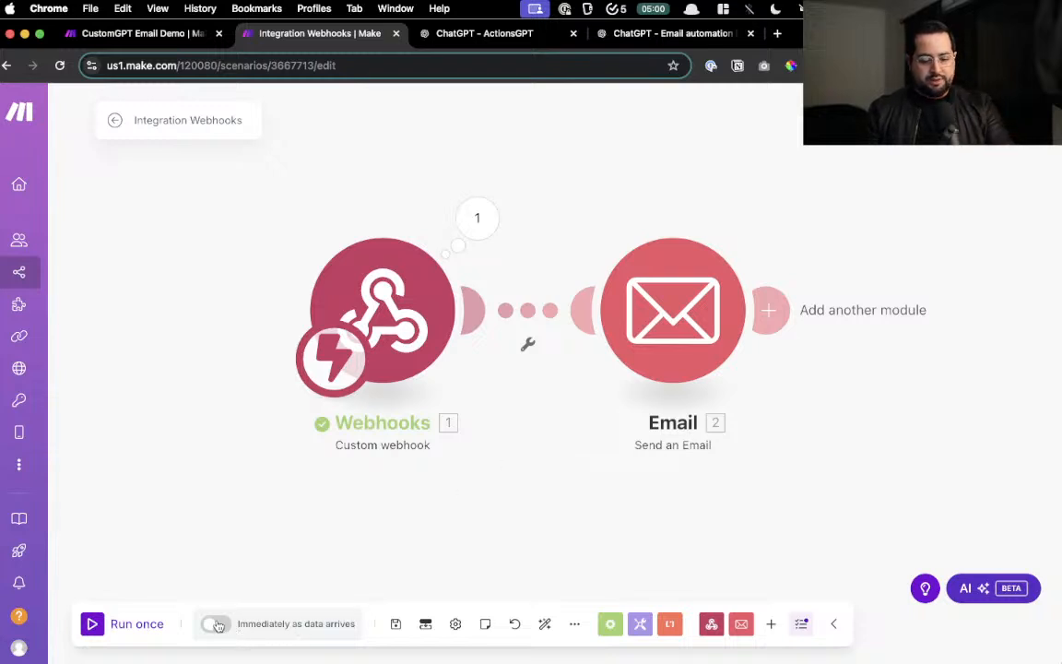
# - Schedule the scenario to run immediately as data arrives, confirm, and save it
pyautogui.scroll(5, 218, 625)
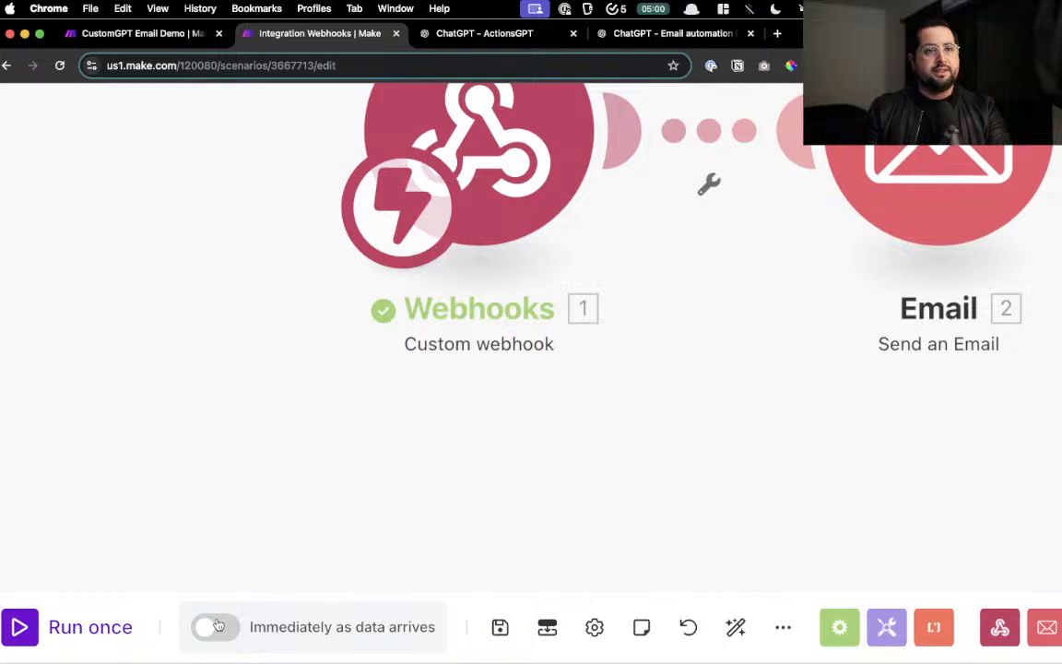
pyautogui.click(214, 627)
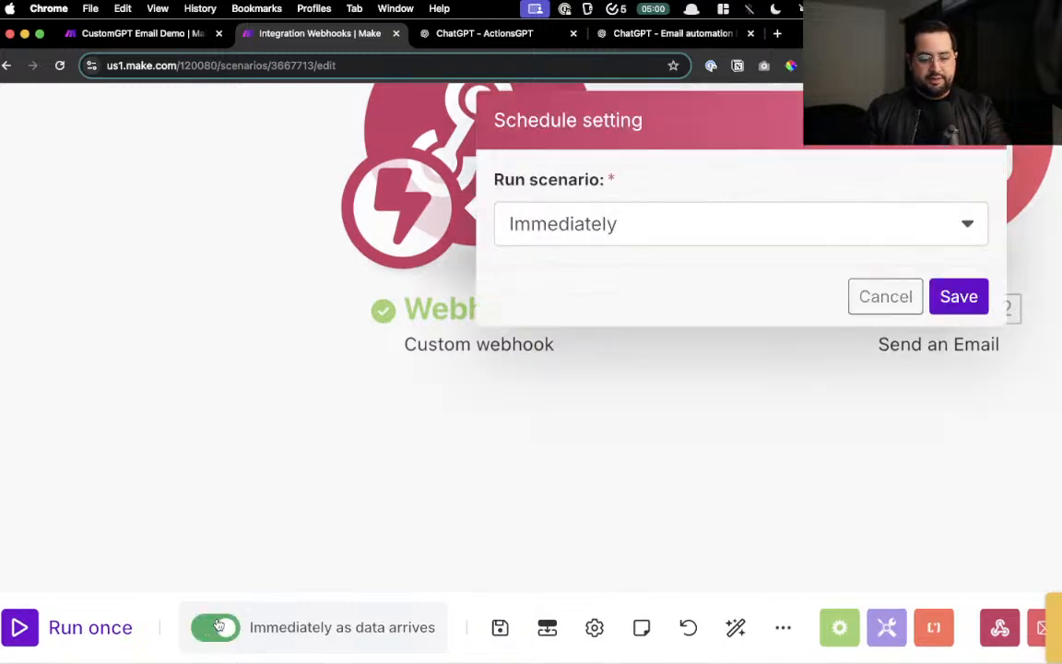
pyautogui.scroll(-5, 682, 192)
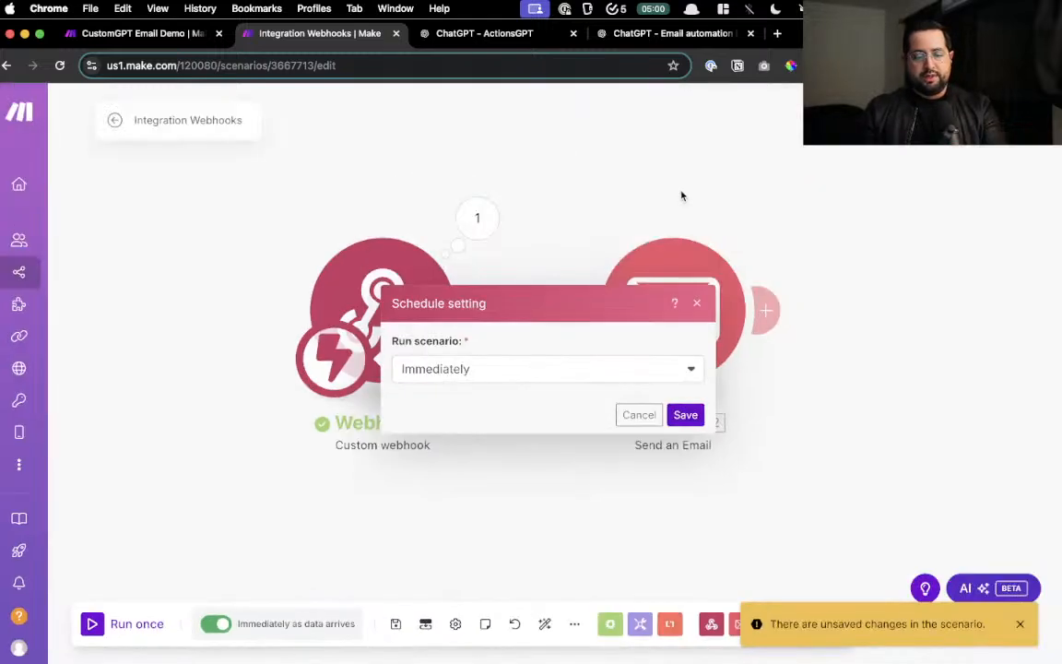
pyautogui.click(685, 415)
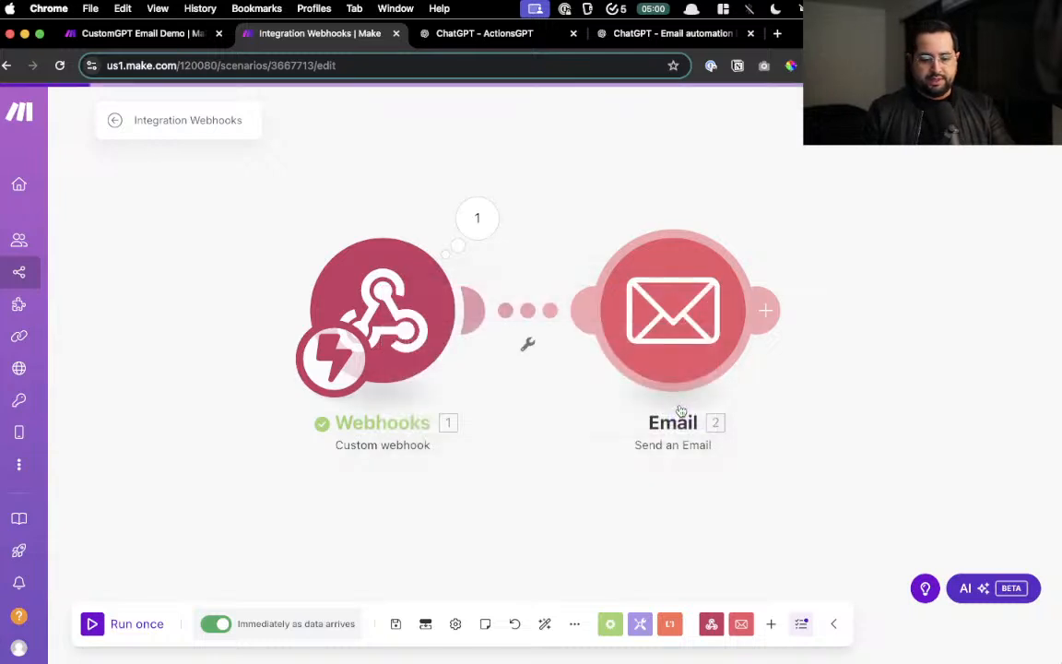
pyautogui.click(397, 626)
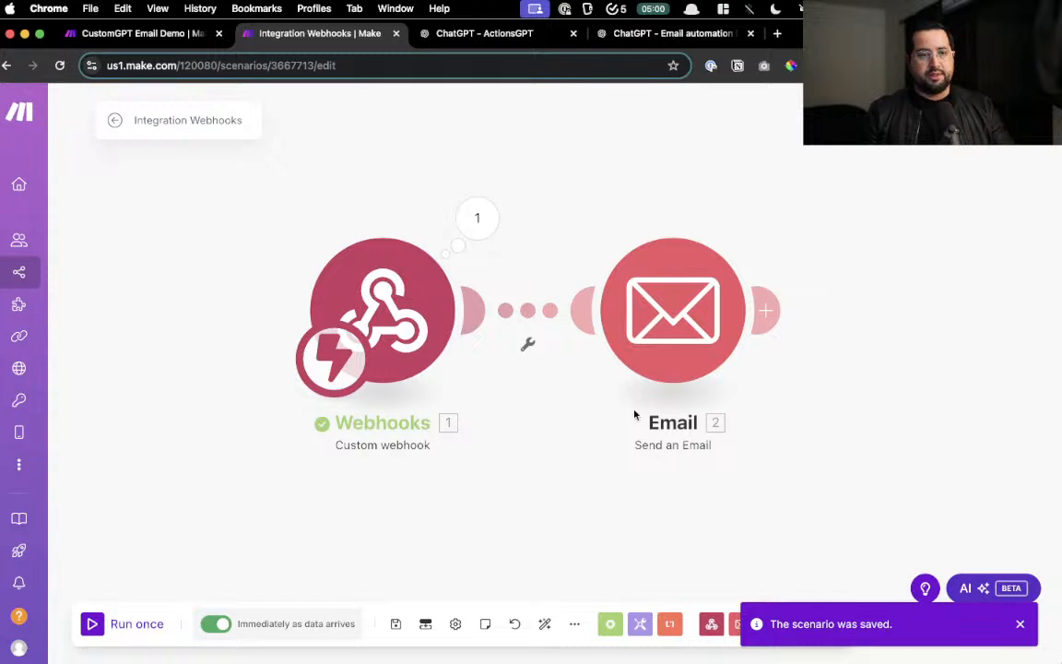
pyautogui.moveTo(593, 471); pyautogui.dragTo(563, 461)
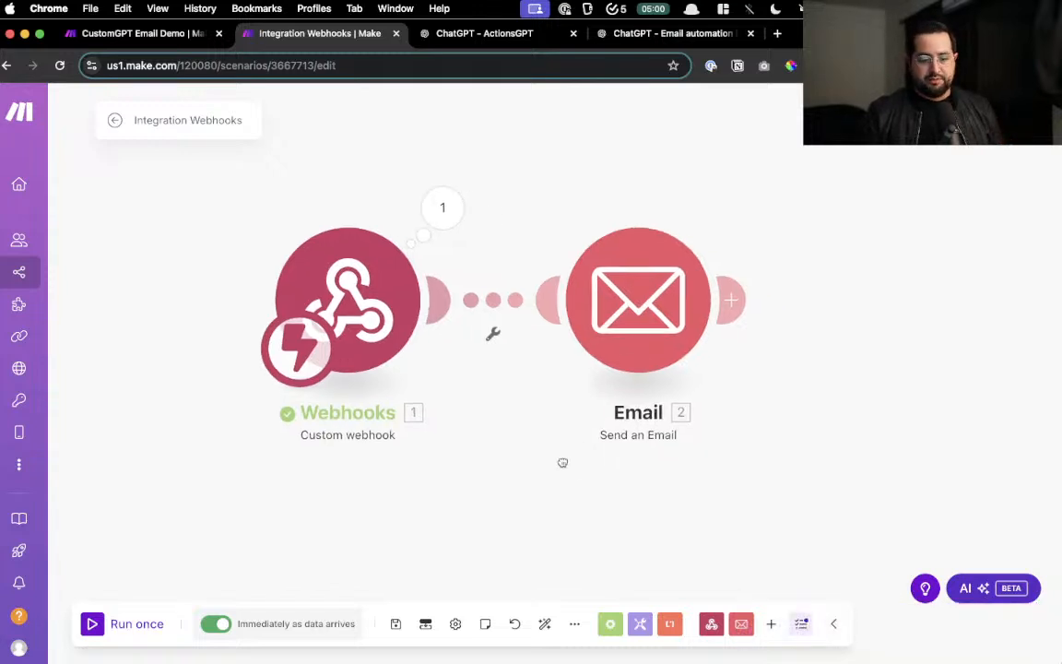
# - Send the 'AI Skills Will Make You More Money' email request to the bot and allow the webhook call
pyautogui.click(439, 41)
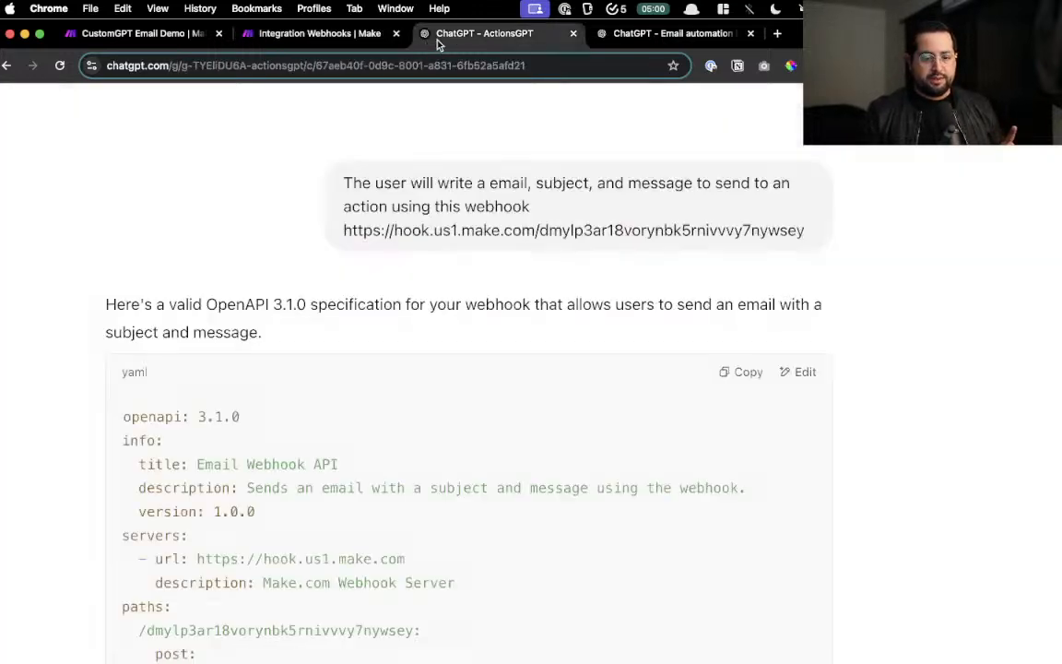
pyautogui.click(636, 37)
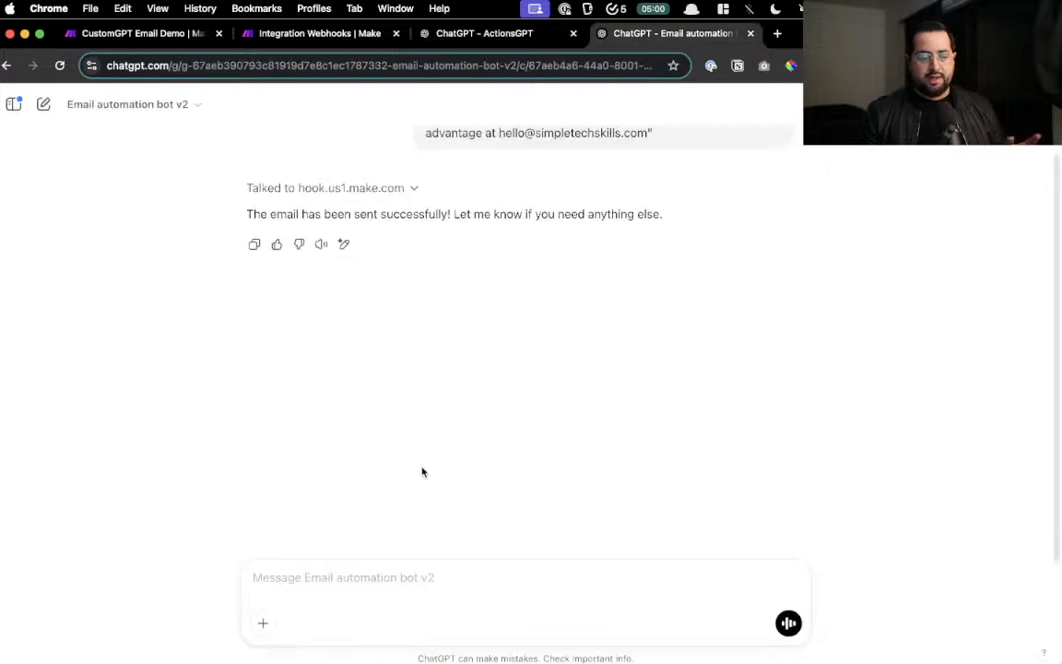
pyautogui.click(269, 570)
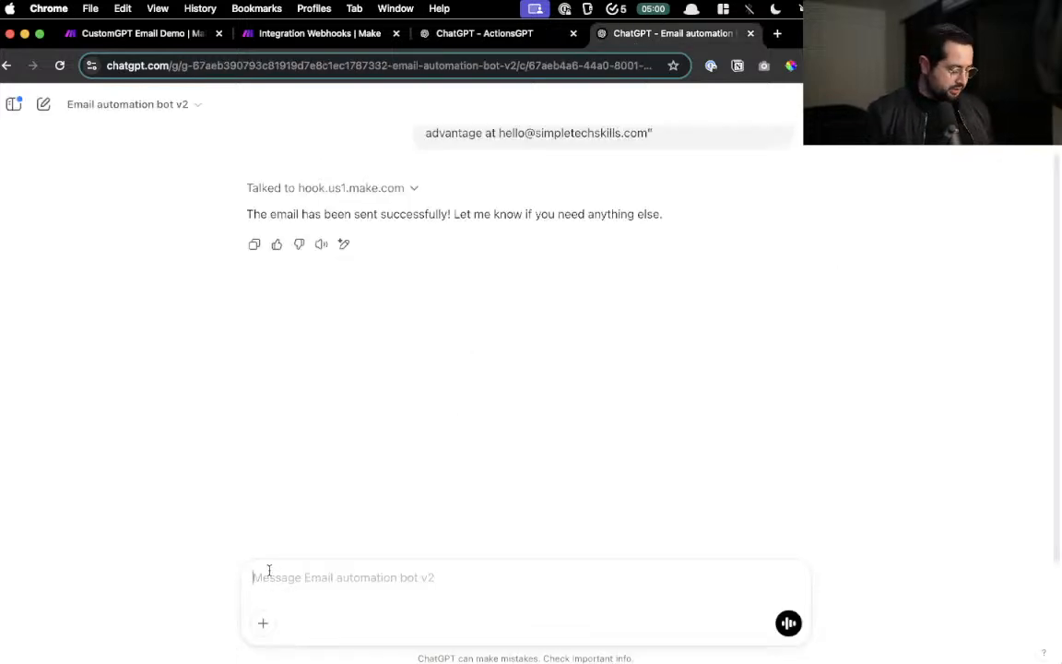
pyautogui.press('alt+super+c')
pyautogui.press('Down')
pyautogui.press('Return')
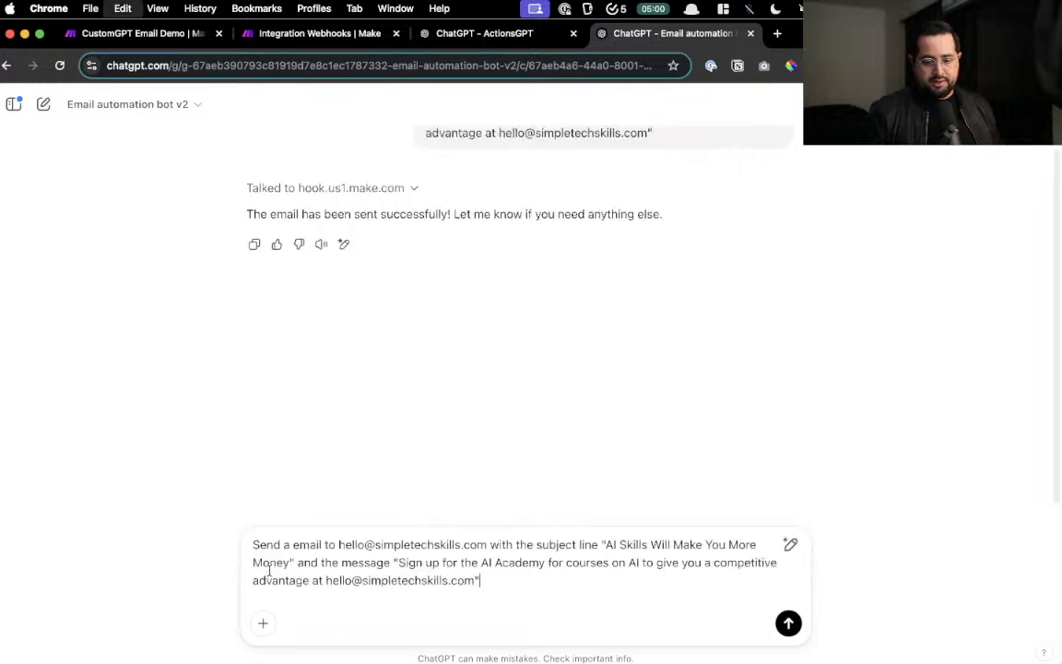
pyautogui.click(786, 624)
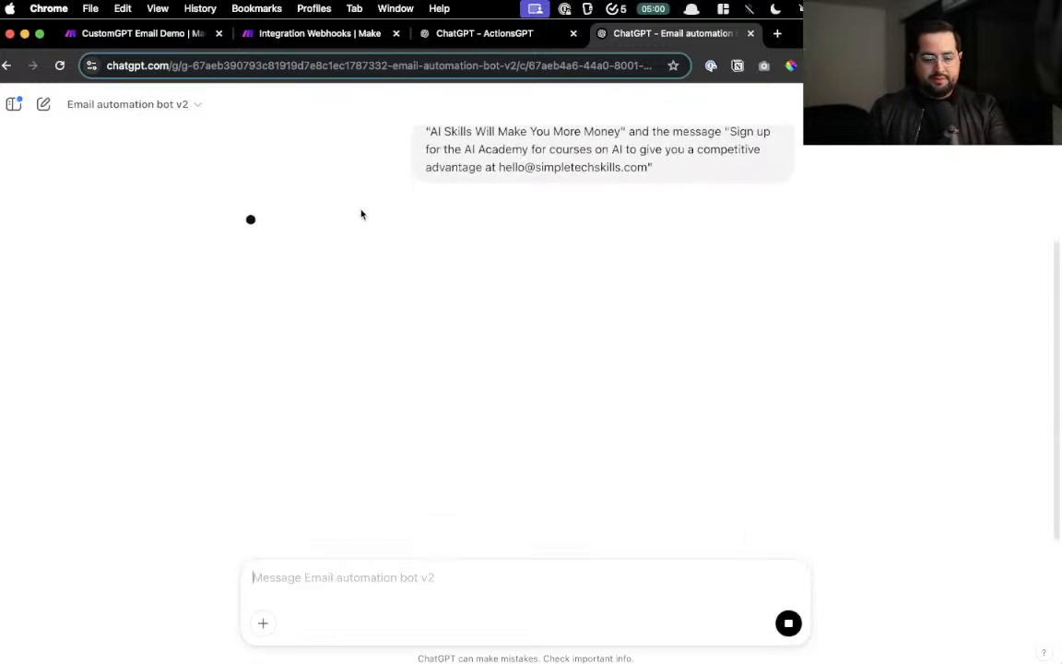
pyautogui.scroll(5, 314, 245)
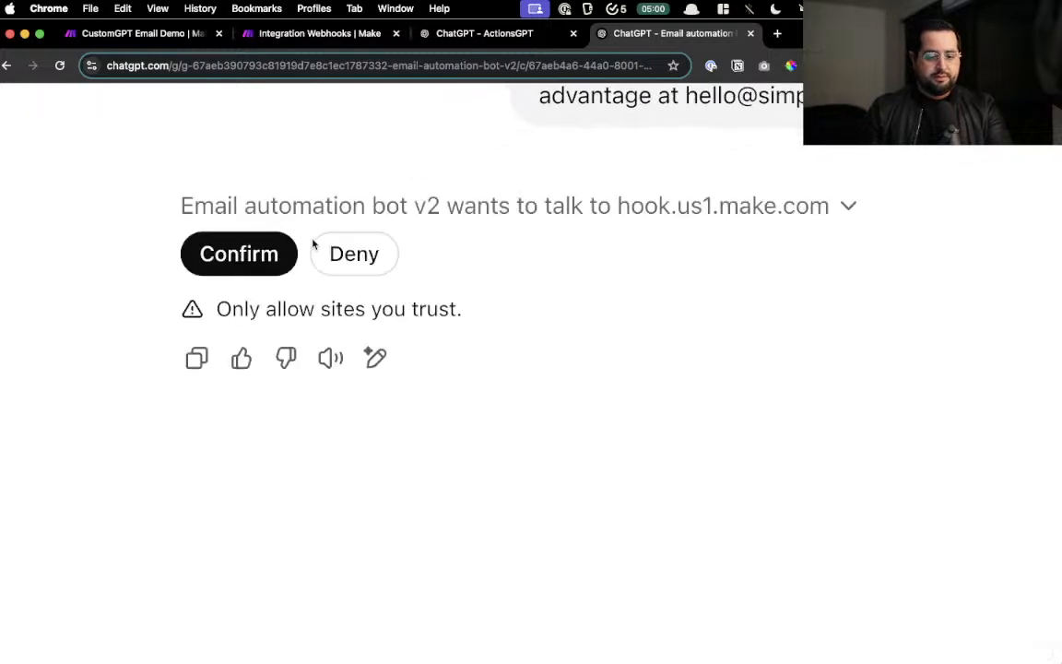
pyautogui.click(228, 256)
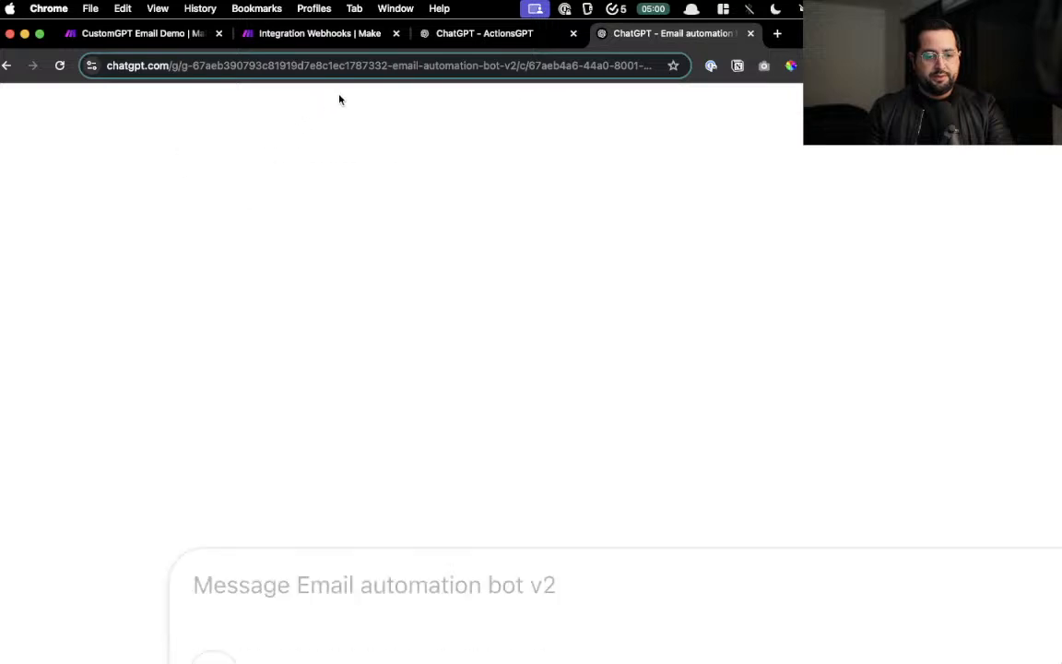
pyautogui.click(361, 38)
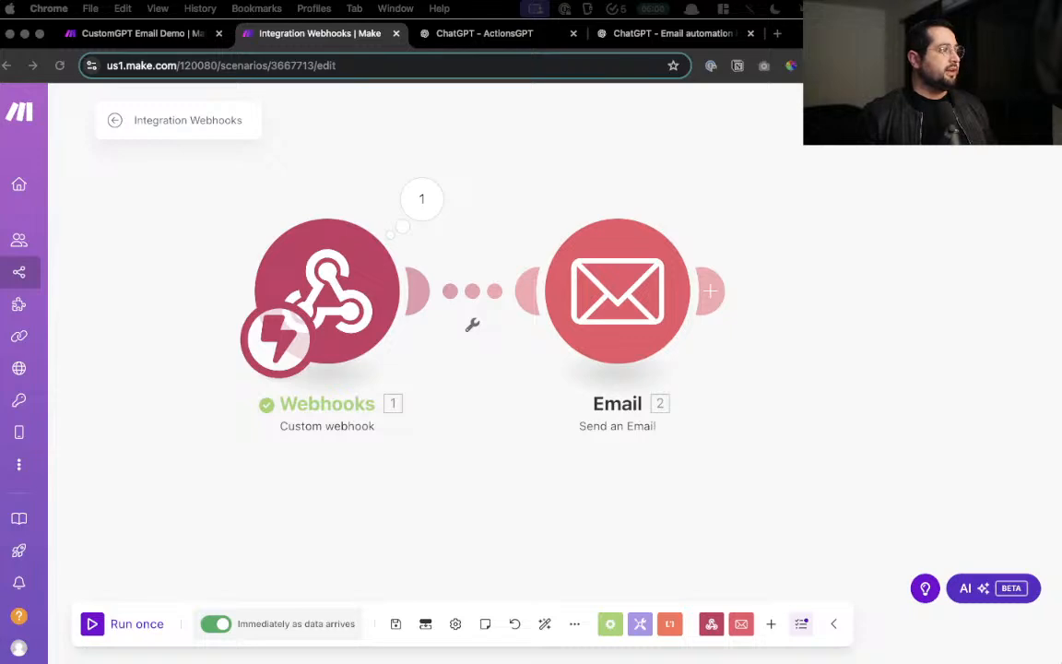
# - Check the received 'AI Skills Will Make You More Money' email in Spark, close it, and return to ActionsGPT
pyautogui.moveTo(1061, 415); pyautogui.dragTo(452, 167)
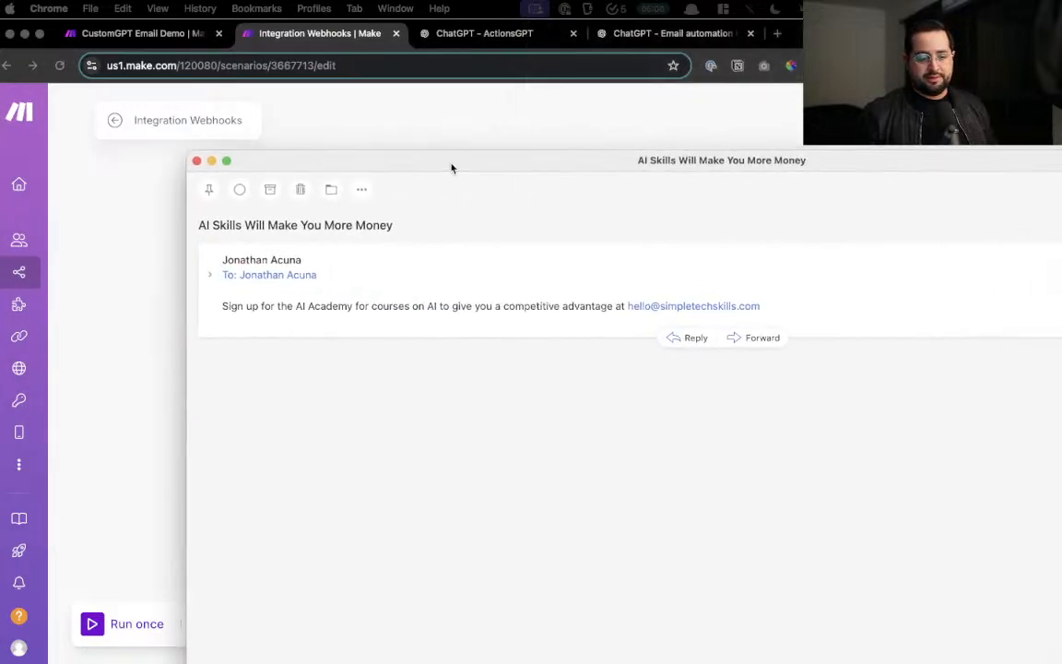
pyautogui.moveTo(213, 225); pyautogui.dragTo(624, 307)
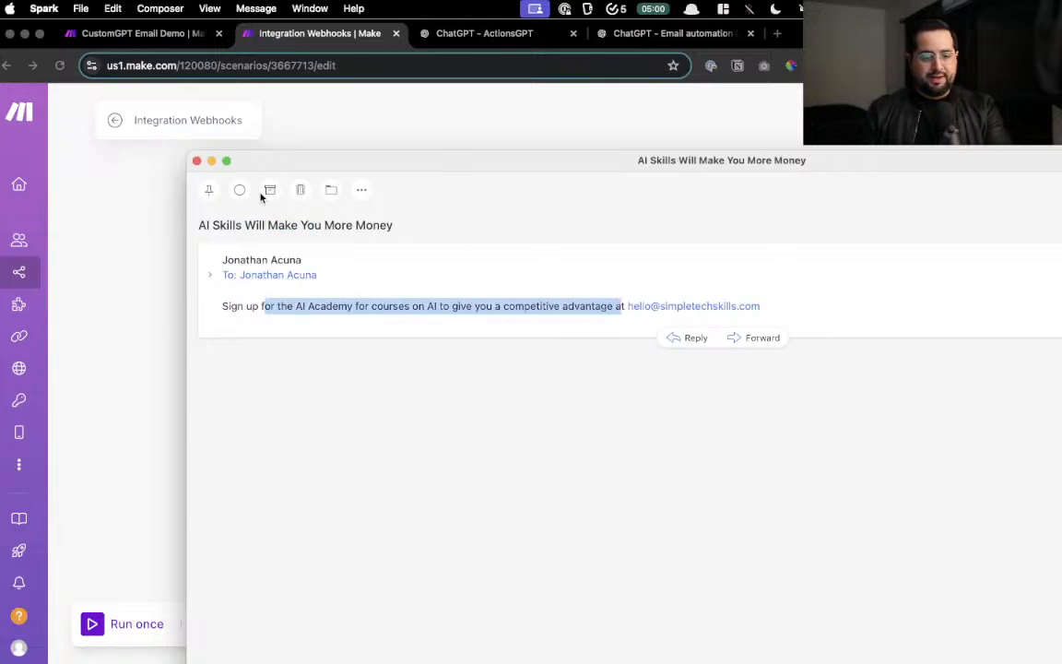
pyautogui.click(196, 161)
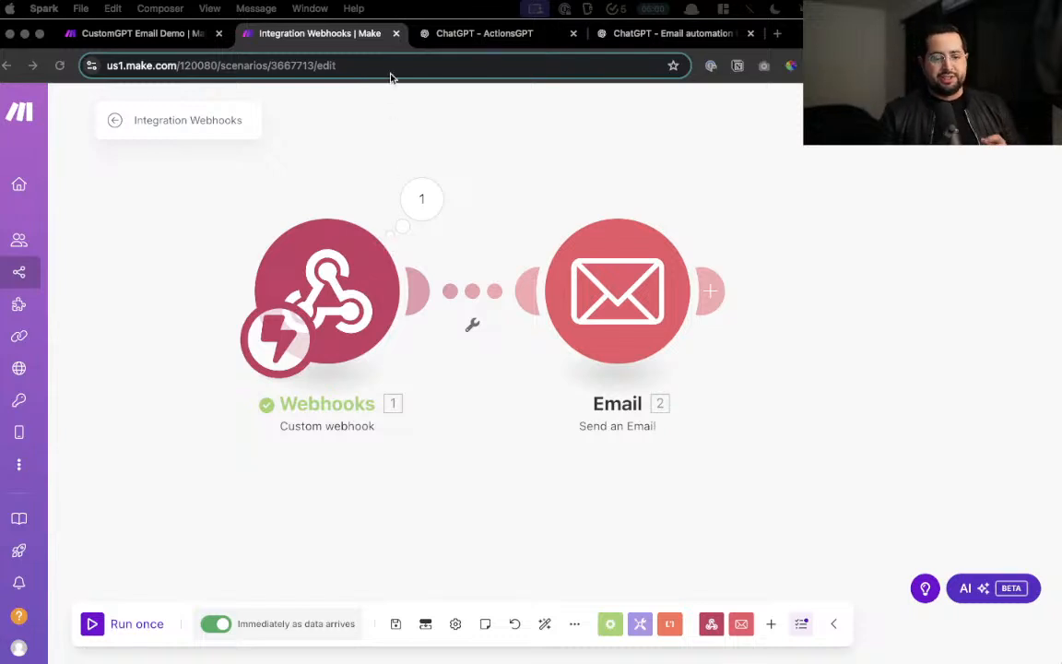
pyautogui.click(505, 37)
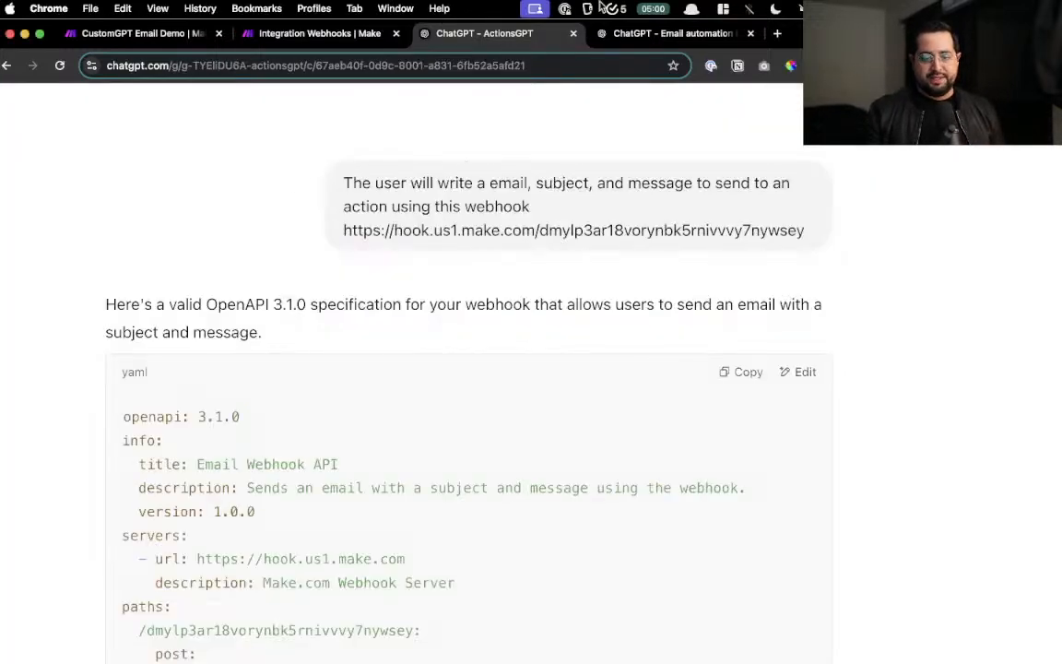
# - Show the Email automation bot v2 chat and scroll up to its two sent-email confirmations
pyautogui.click(601, 33)
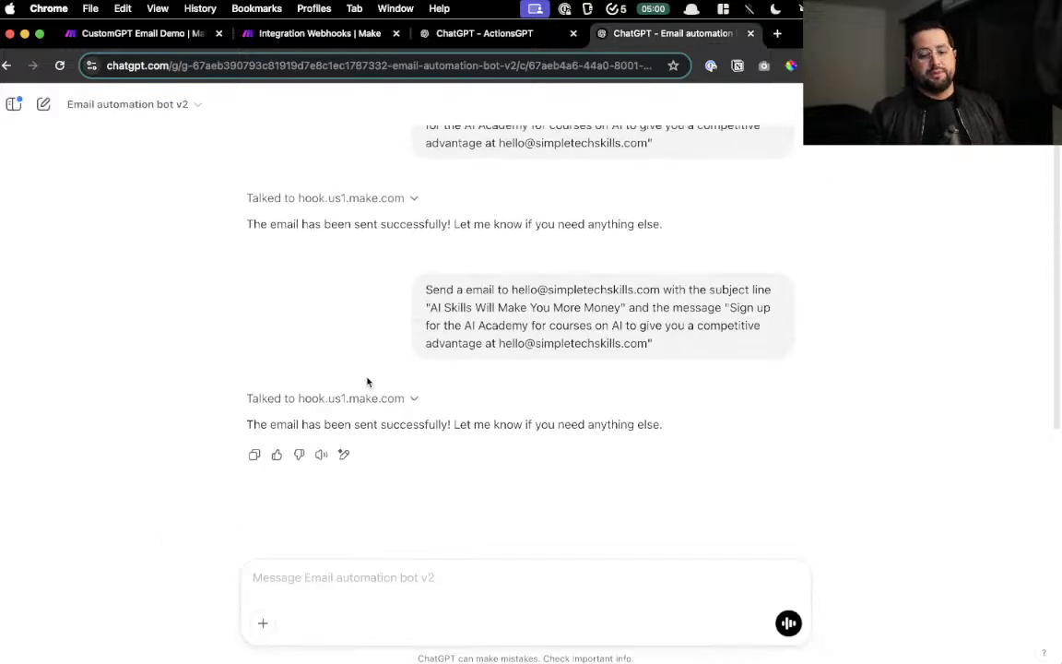
pyautogui.scroll(2, 367, 382)
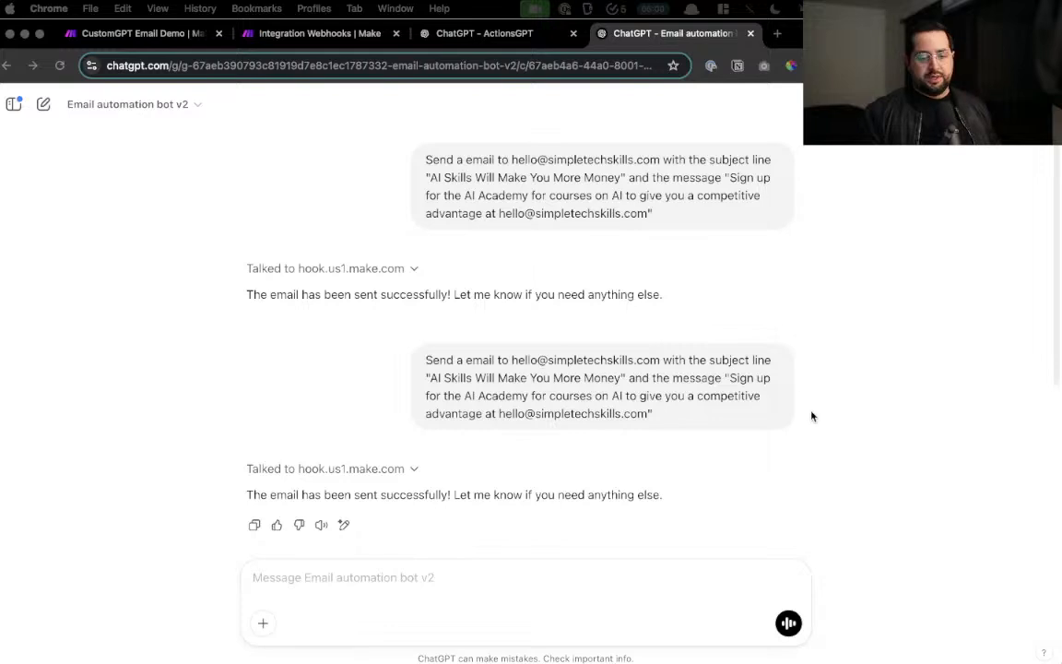
# - Open the Integration Webhooks scenario overview from All scenarios to see its two successful Feb 13 runs
pyautogui.click(288, 37)
pyautogui.moveTo(373, 445); pyautogui.dragTo(655, 471)
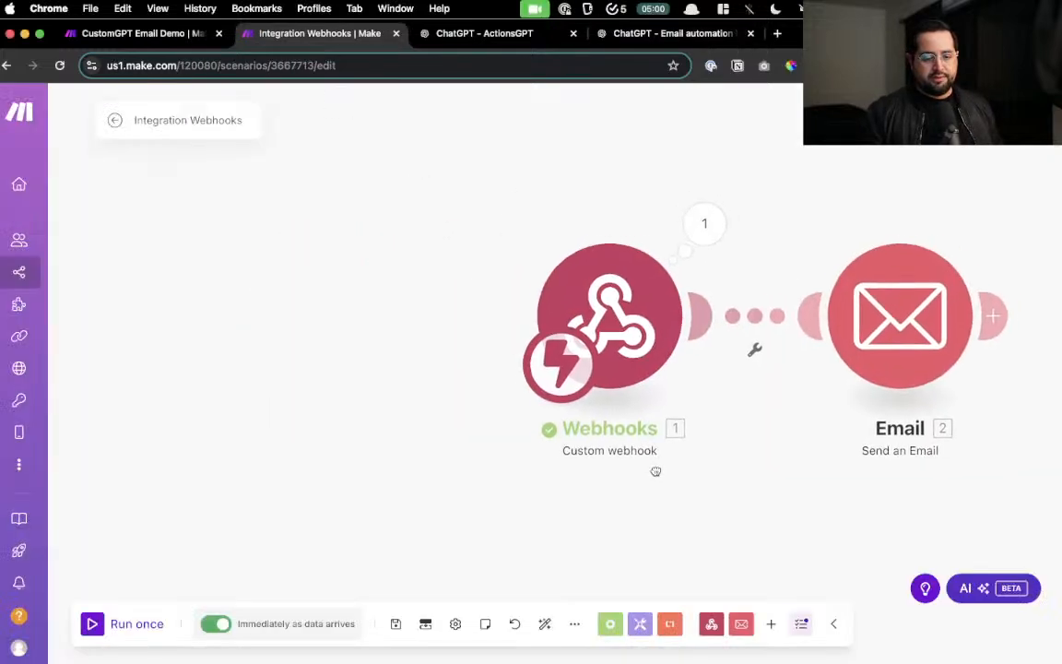
pyautogui.click(112, 121)
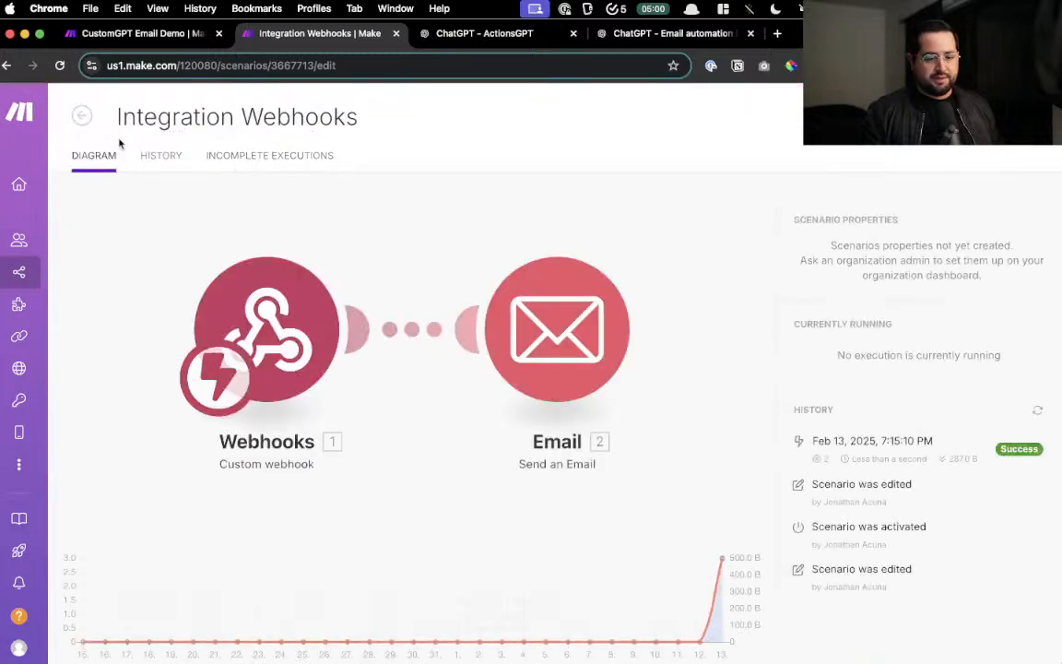
pyautogui.click(83, 115)
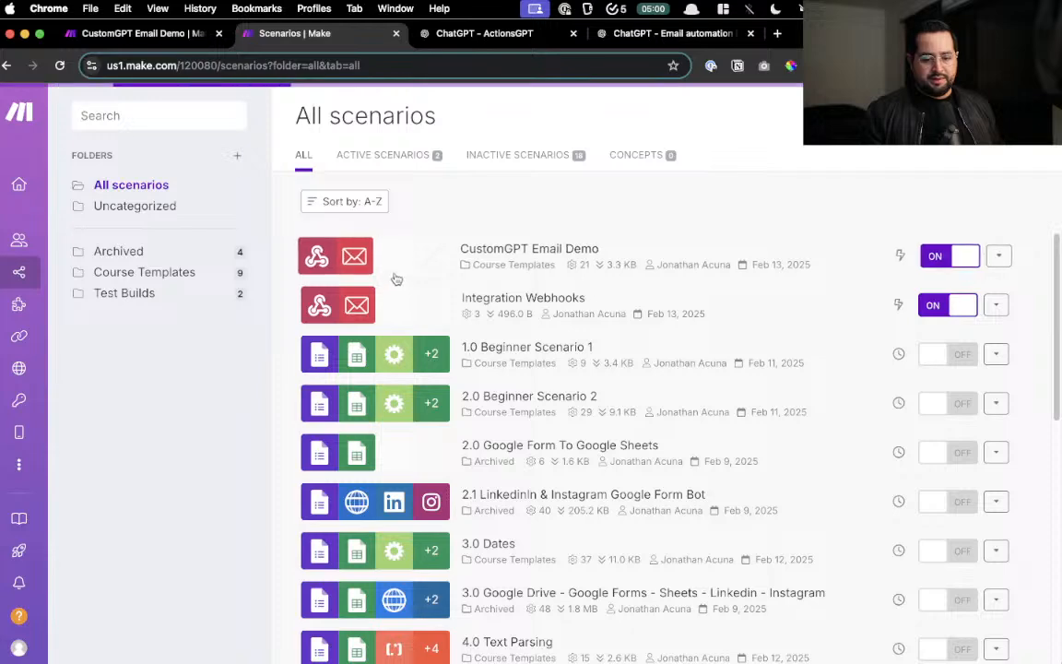
pyautogui.scroll(-3, 405, 301)
pyautogui.scroll(3, 406, 301)
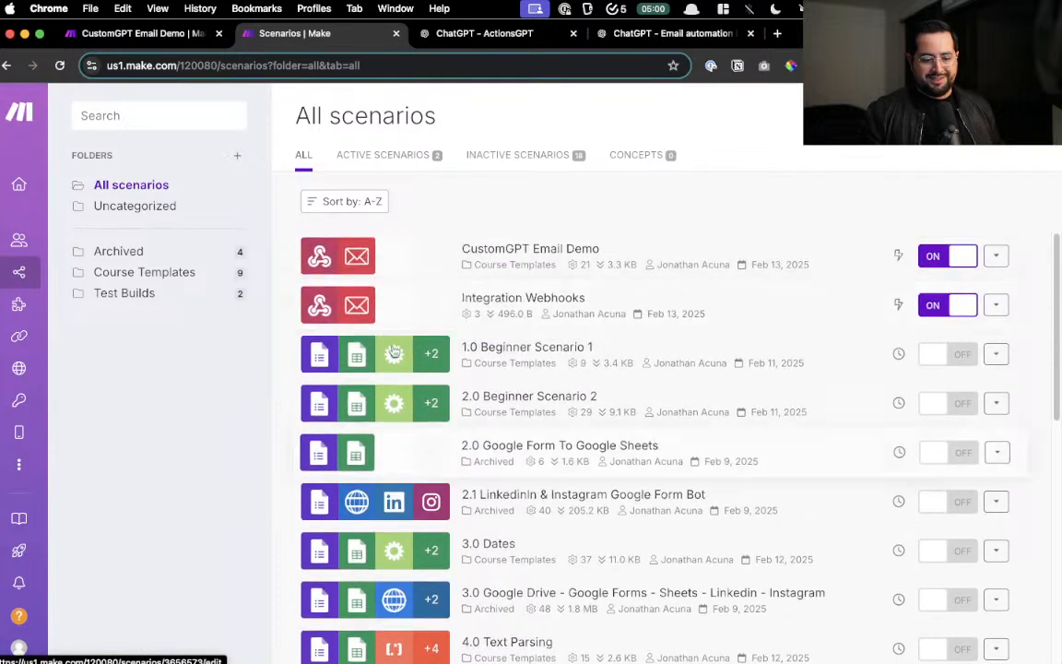
pyautogui.click(407, 303)
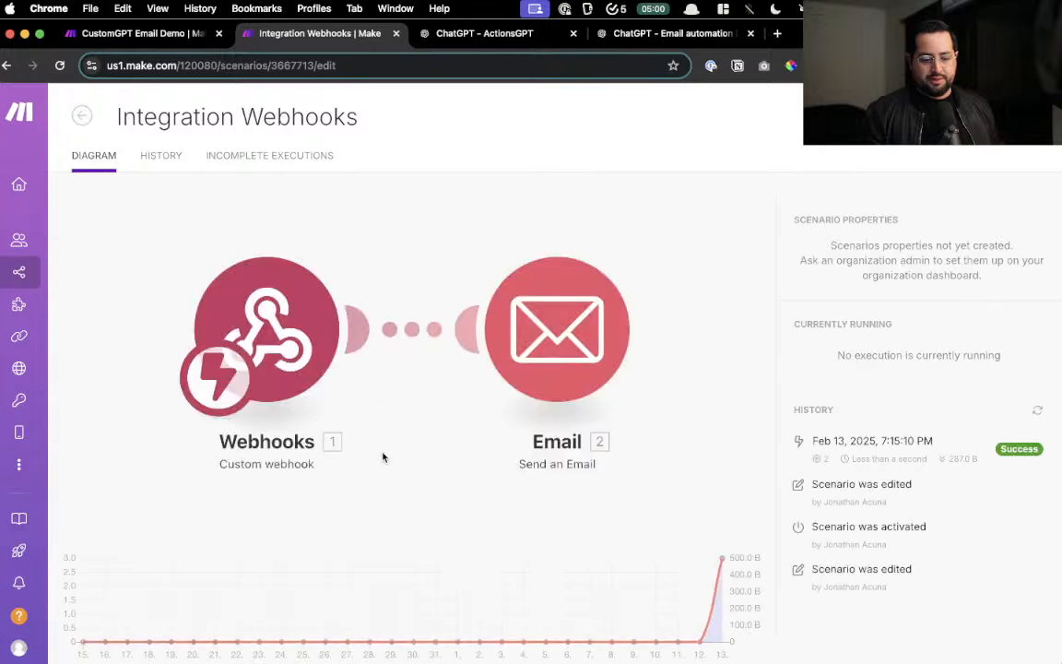
pyautogui.click(82, 116)
pyautogui.scroll(-6, 446, 445)
pyautogui.scroll(-3, 446, 446)
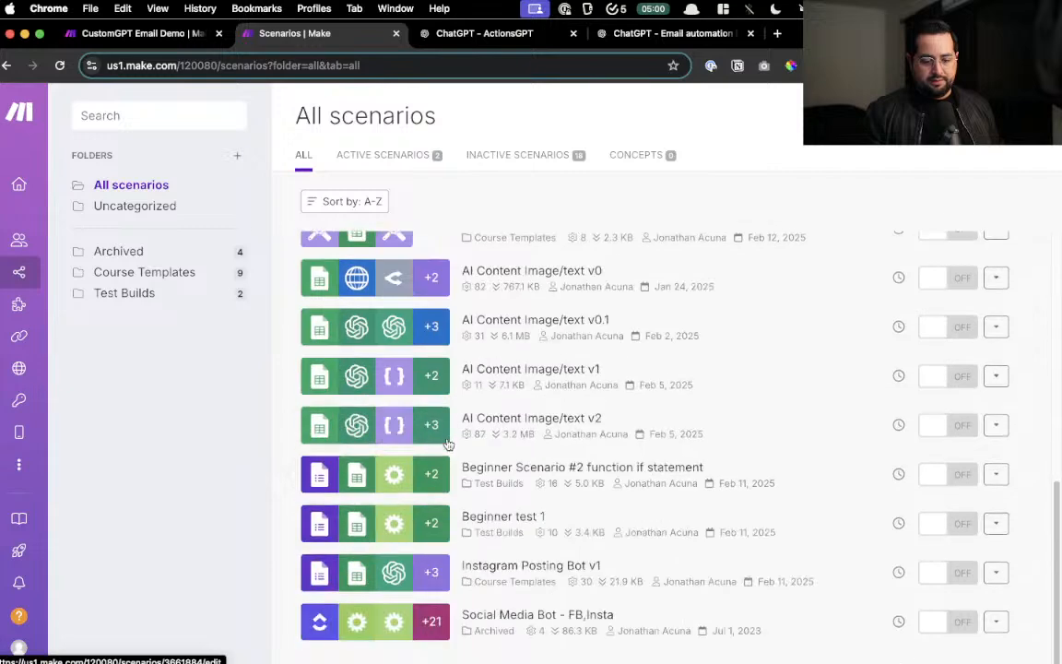
pyautogui.scroll(10, 446, 433)
pyautogui.click(394, 292)
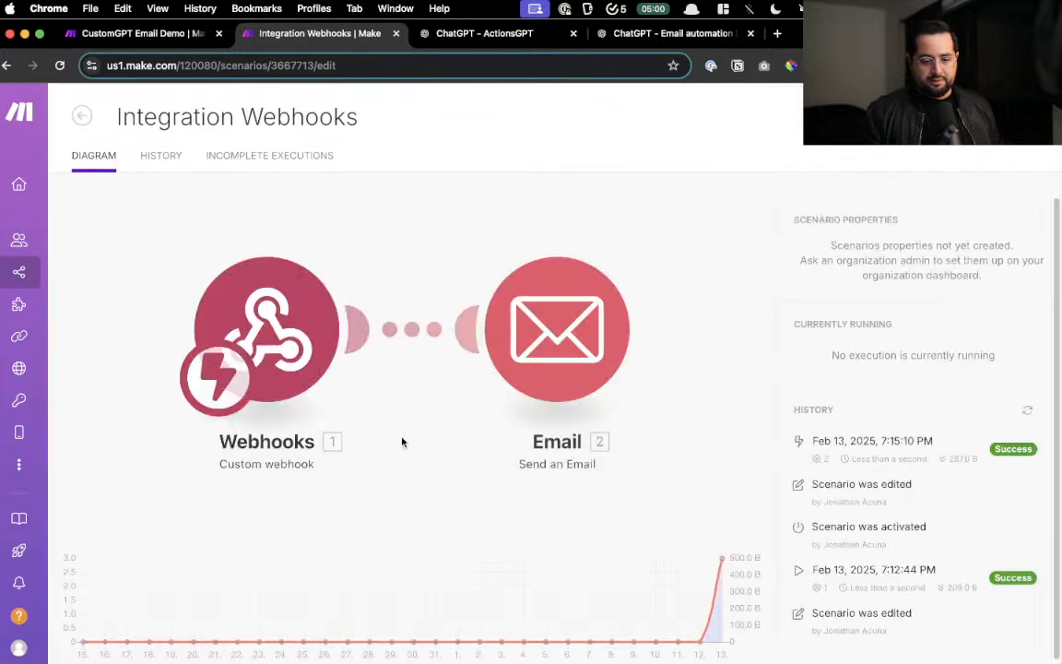
# - Check the webhook URL, then delete the Email module, leaving only the custom webhook trigger
pyautogui.click(467, 366)
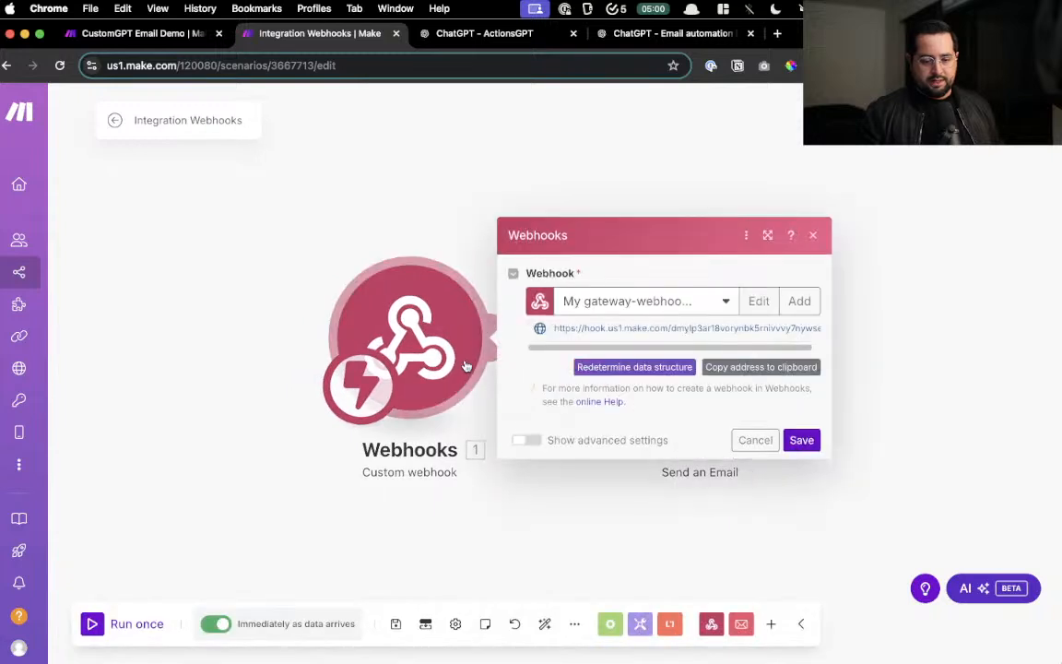
pyautogui.moveTo(693, 328); pyautogui.dragTo(836, 332)
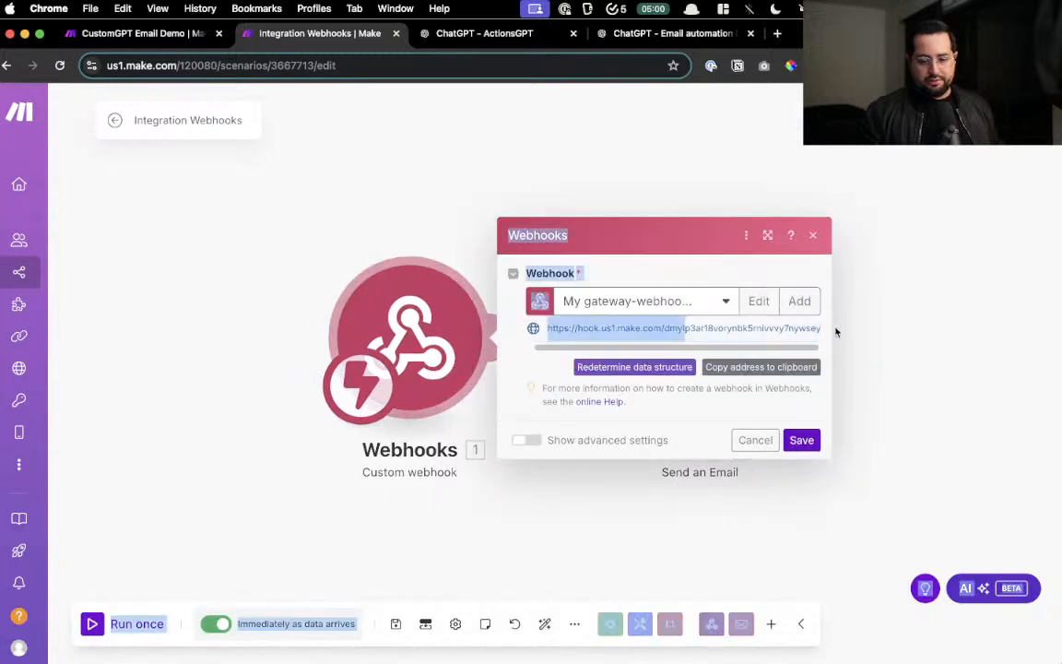
pyautogui.click(690, 394)
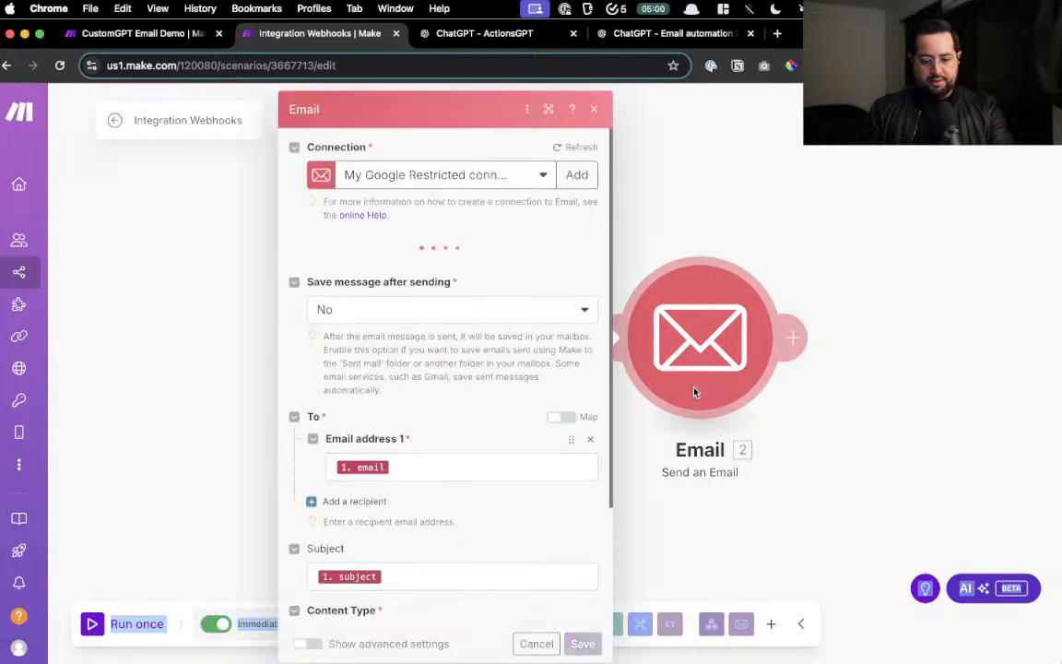
pyautogui.rightClick(693, 393)
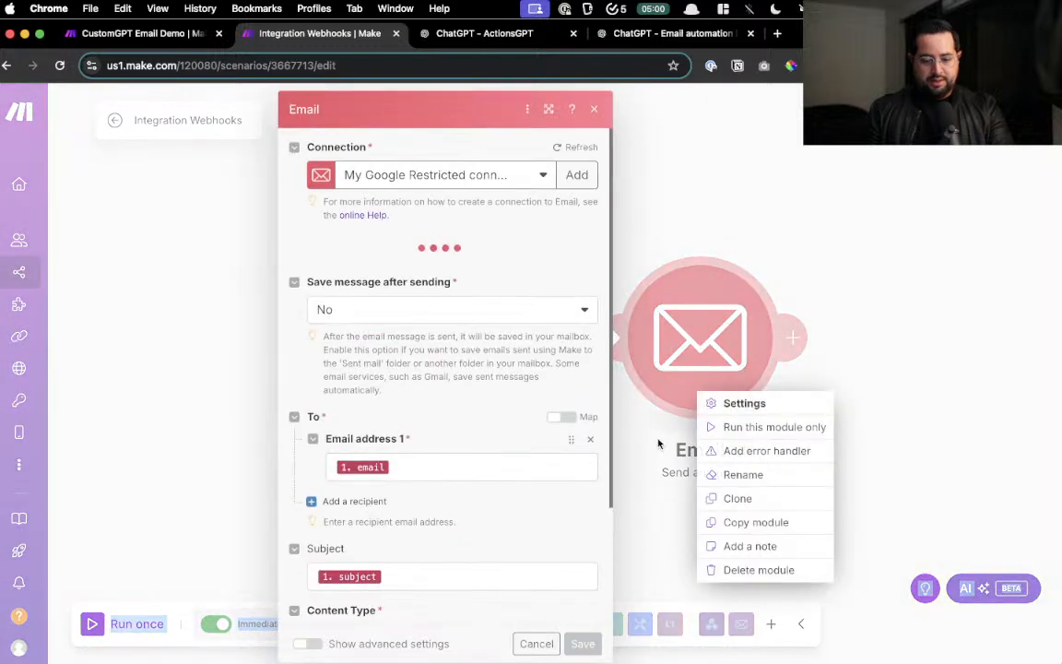
pyautogui.click(763, 571)
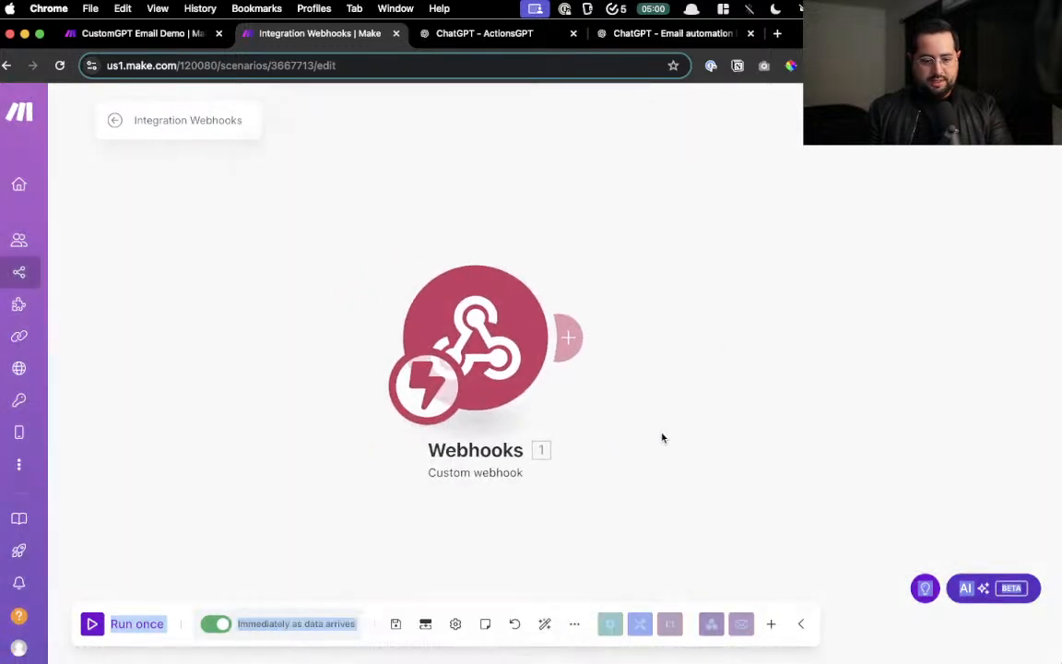
# - Open the PDF To CSV v1 GPT's configuration from Explore GPTs > My GPTs
pyautogui.click(507, 34)
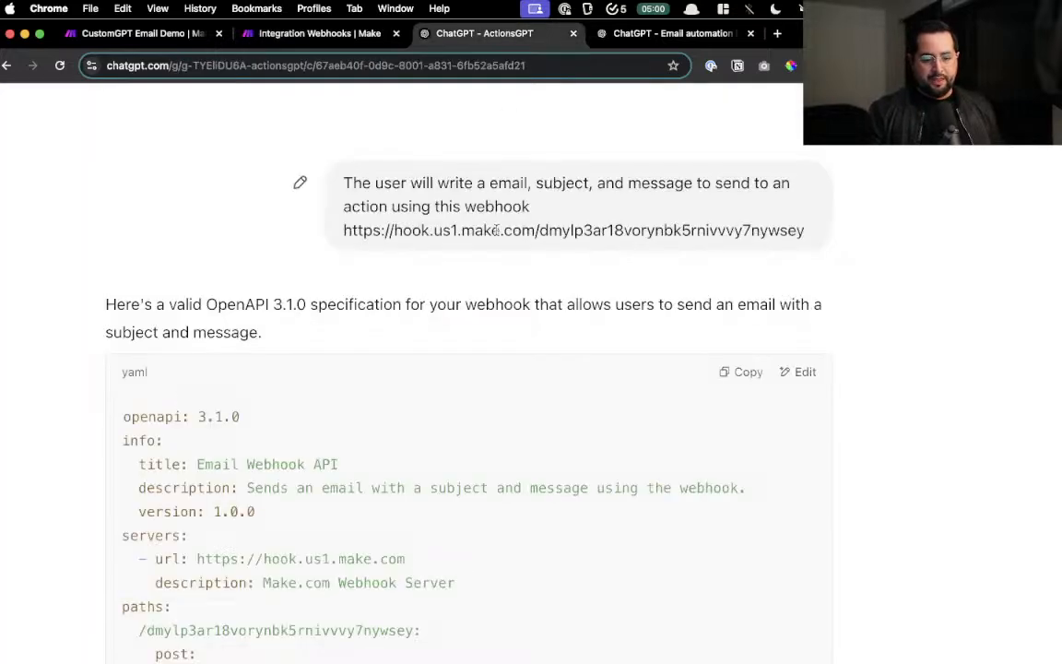
pyautogui.click(668, 35)
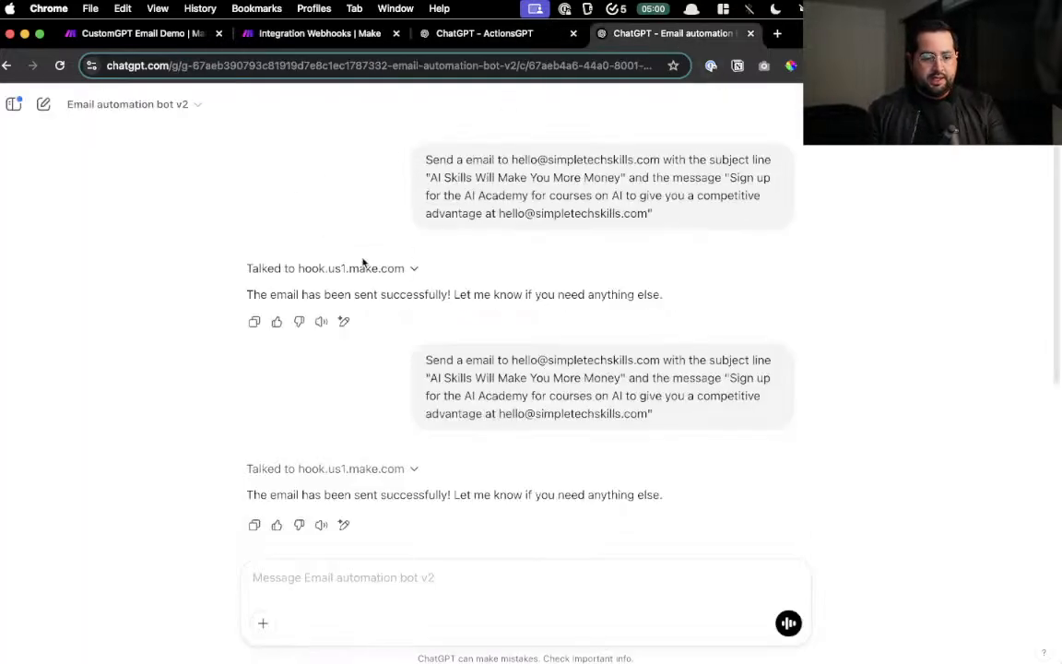
pyautogui.click(14, 106)
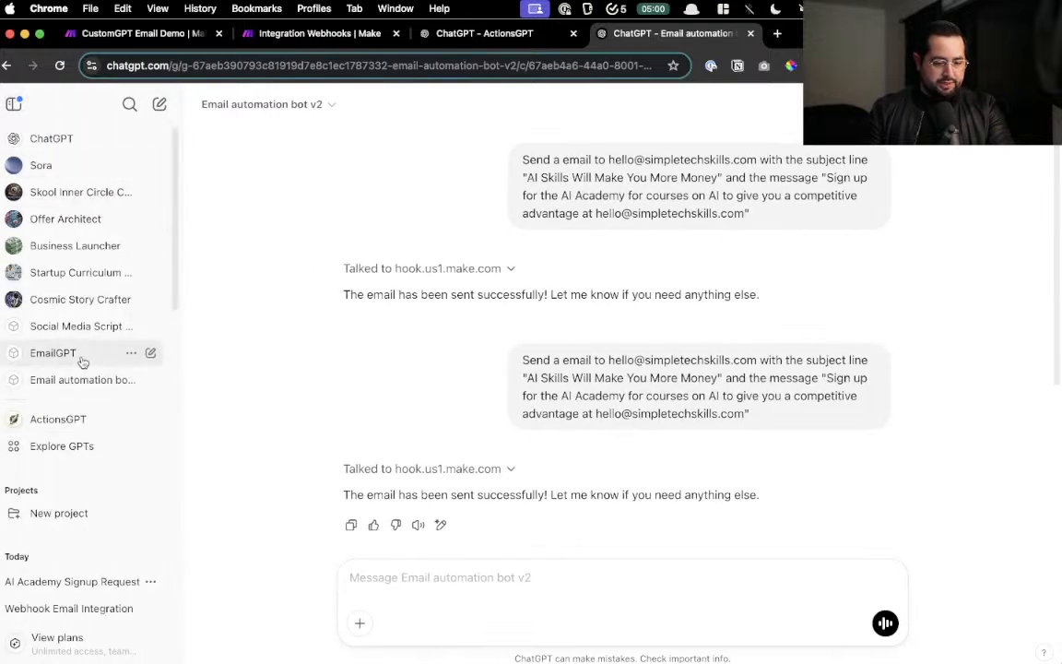
pyautogui.click(63, 447)
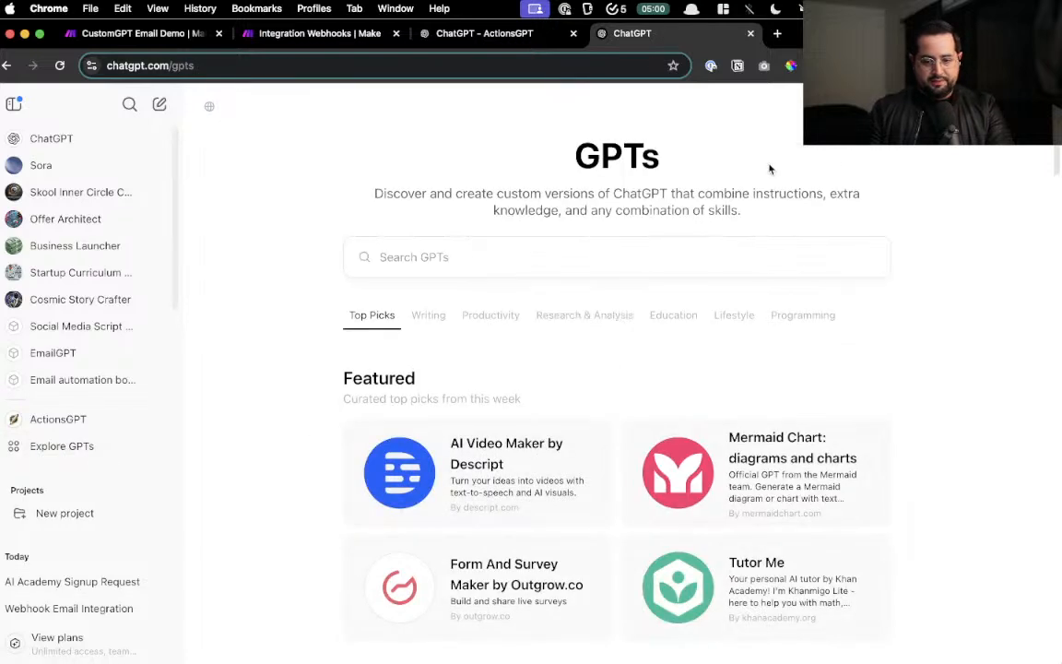
pyautogui.click(922, 105)
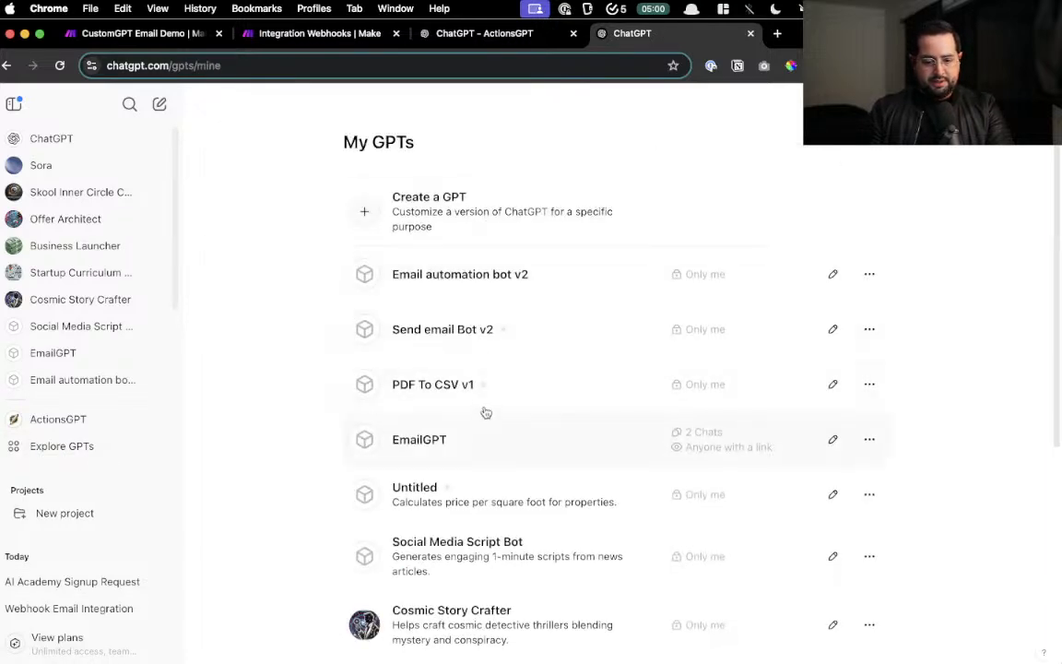
pyautogui.click(533, 398)
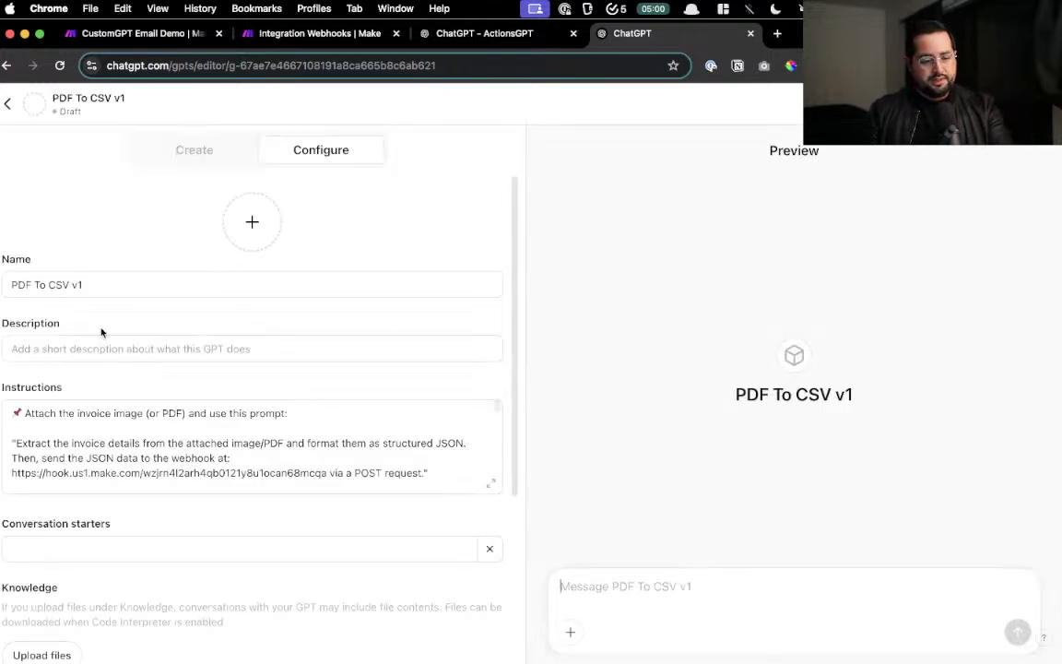
pyautogui.scroll(-5, 102, 332)
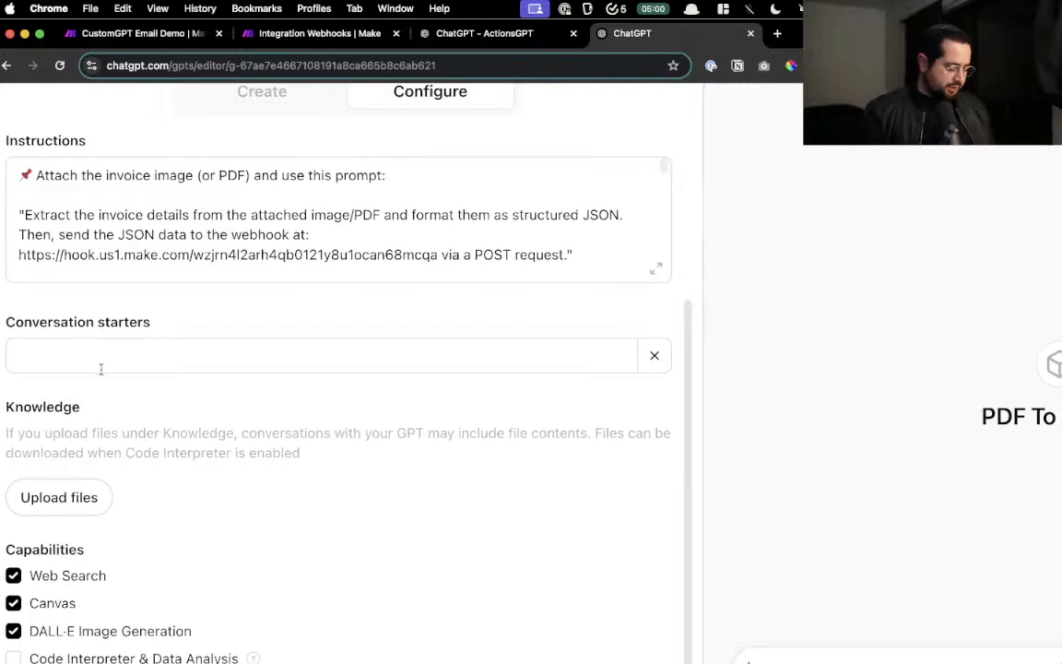
# - Open the Downloads folder in Finder through Spotlight
pyautogui.hotkey('alt', 'space')
pyautogui.write('dow')
pyautogui.press('Return')
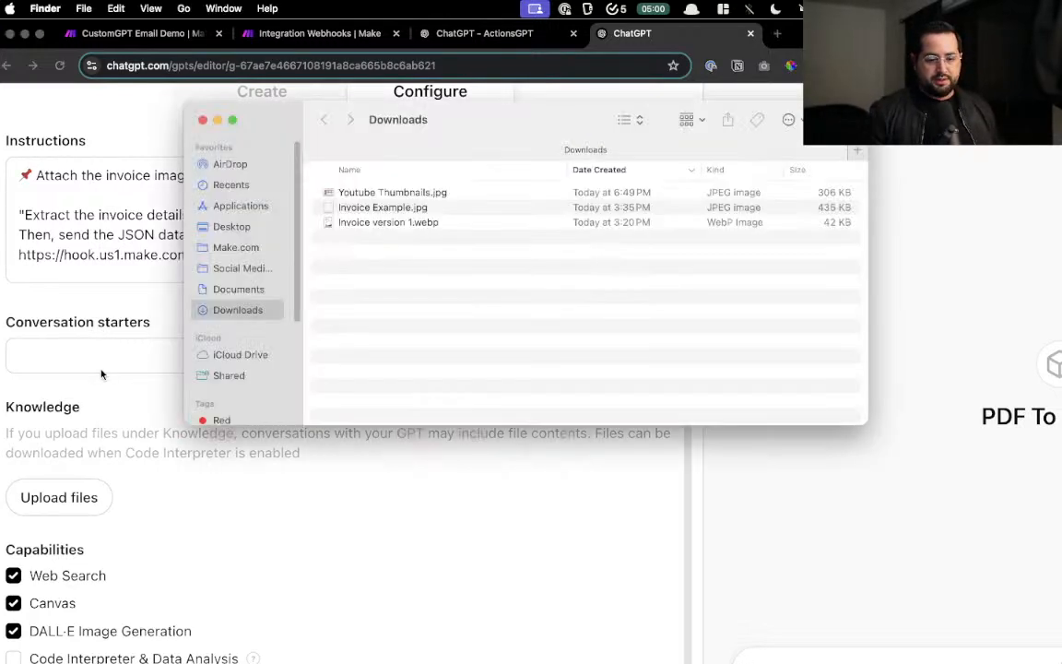
# - Open Invoice version 1.webp in Preview, centre it, and outline its billing and line-item details
pyautogui.doubleClick(369, 222)
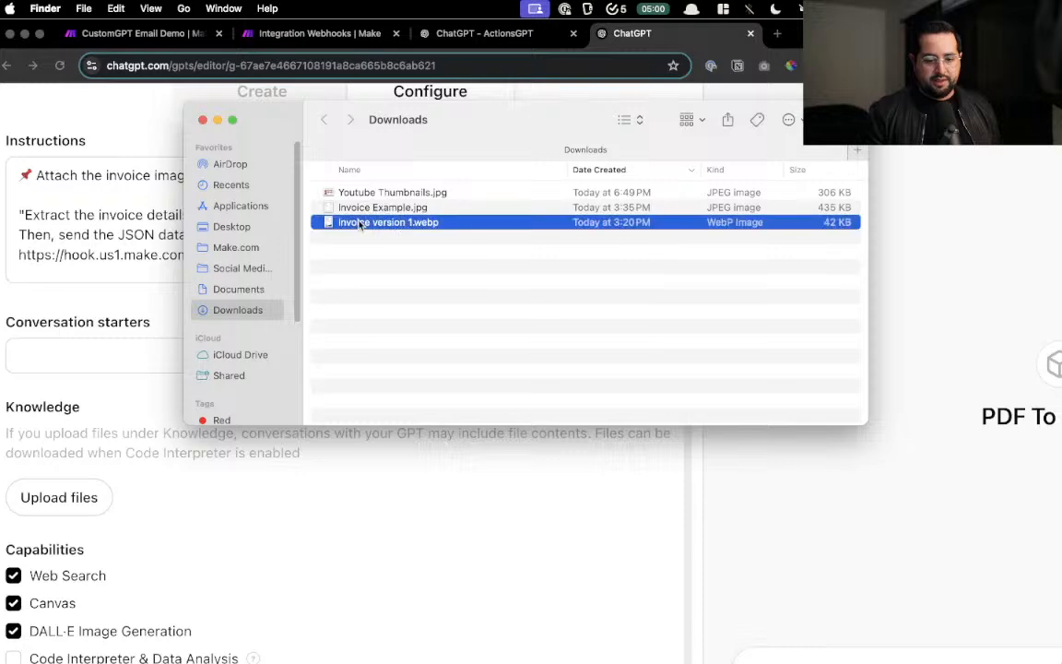
pyautogui.moveTo(151, 37); pyautogui.dragTo(435, 58)
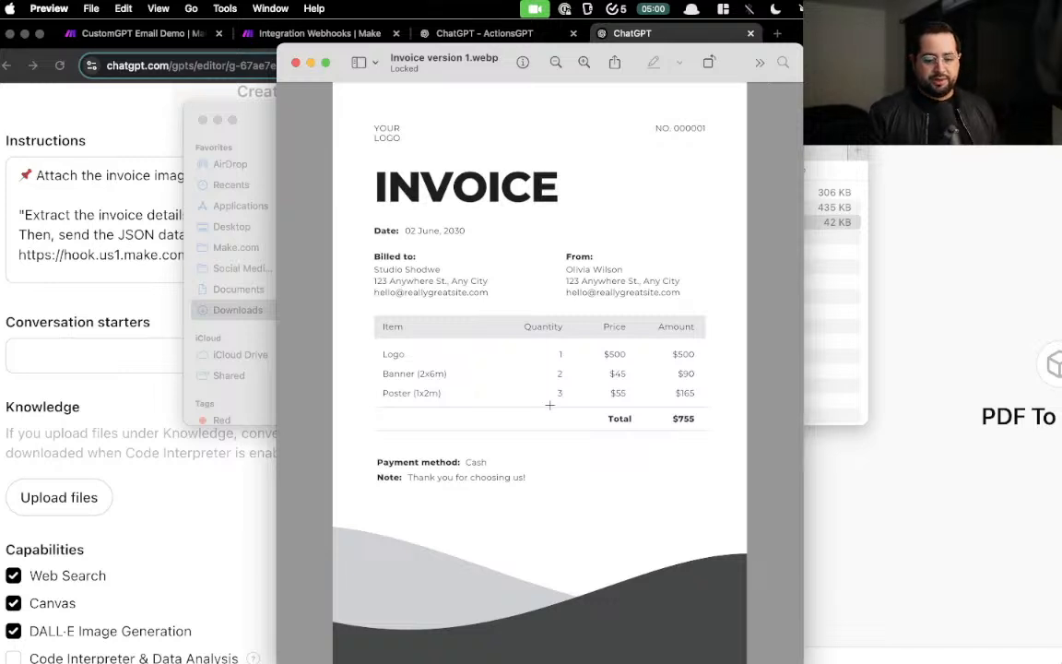
pyautogui.moveTo(387, 219); pyautogui.dragTo(782, 470)
# - Close the invoice preview and reopen the PDF To CSV v1 GPT editor from My GPTs
pyautogui.click(295, 62)
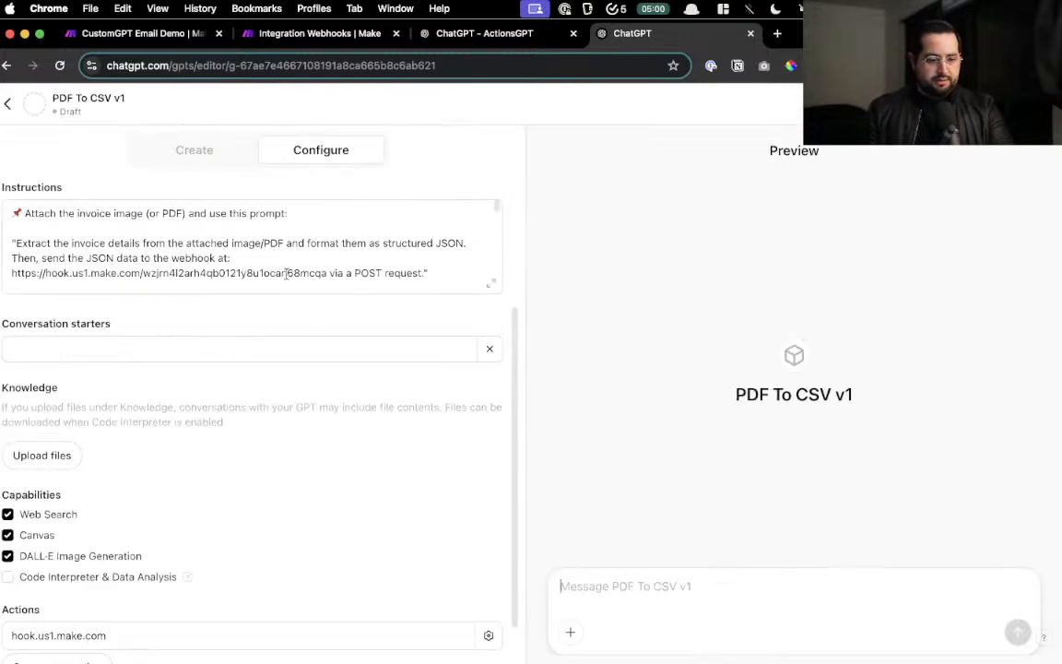
pyautogui.scroll(-1, 11, 139)
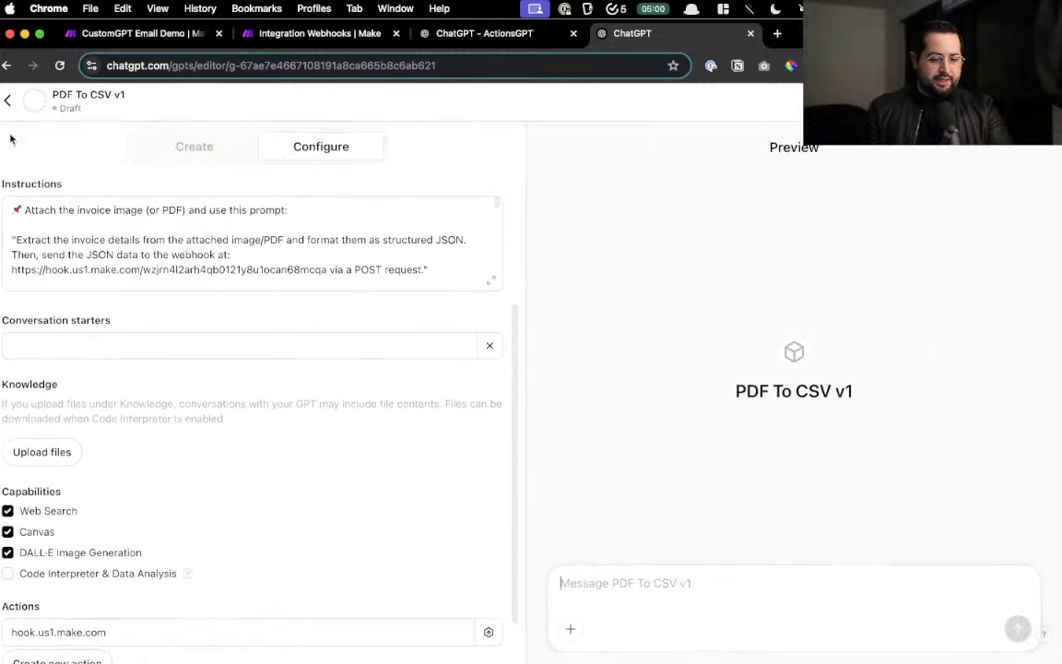
pyautogui.scroll(1, 10, 109)
pyautogui.click(8, 107)
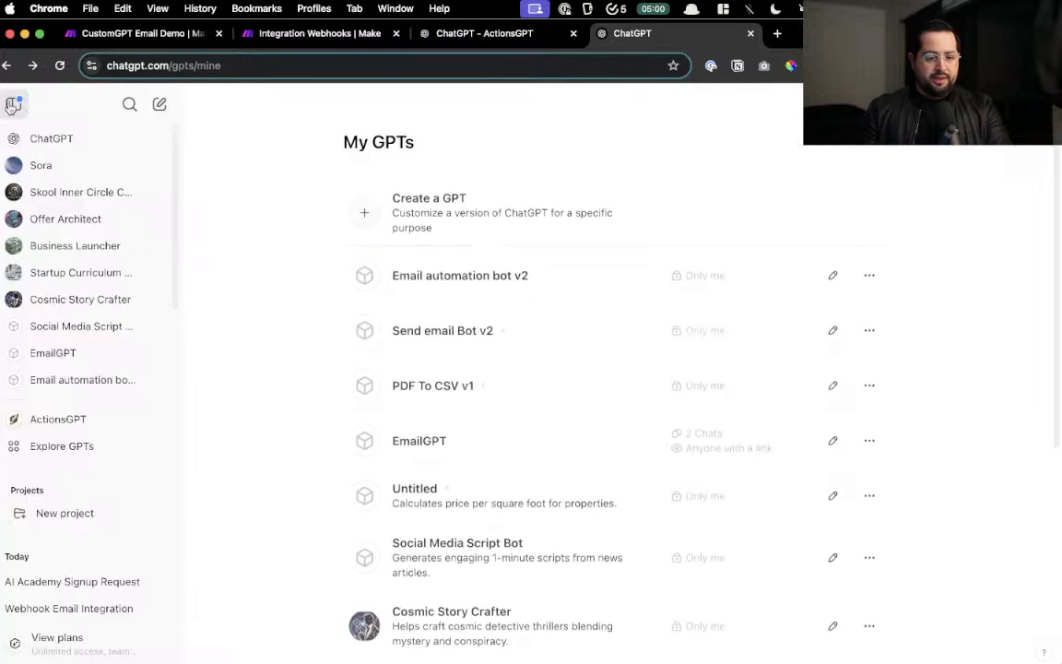
pyautogui.click(498, 34)
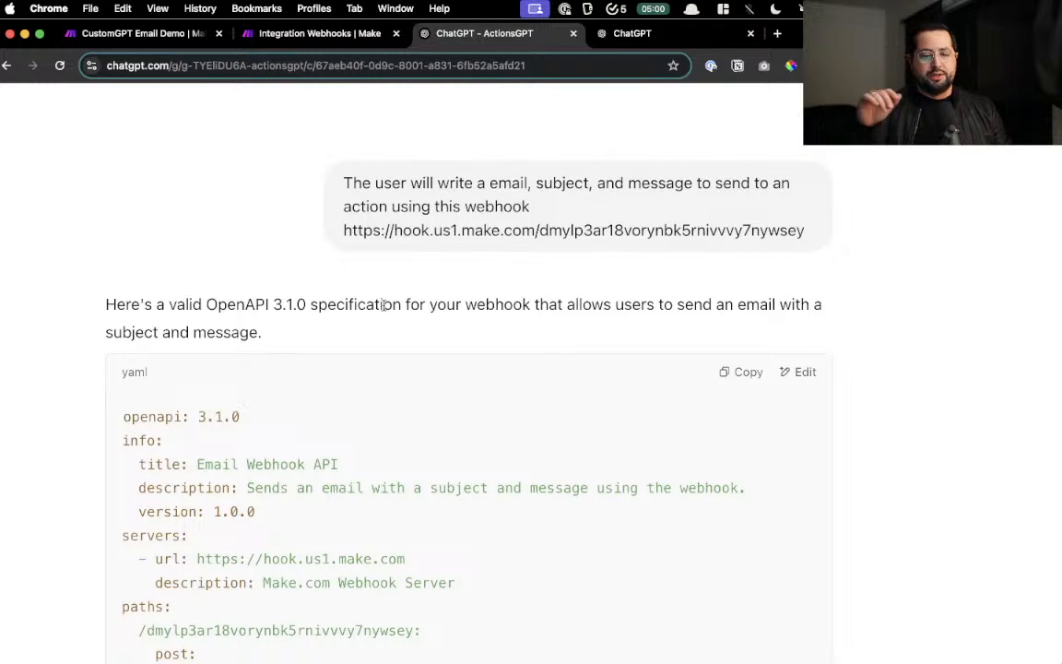
pyautogui.click(285, 41)
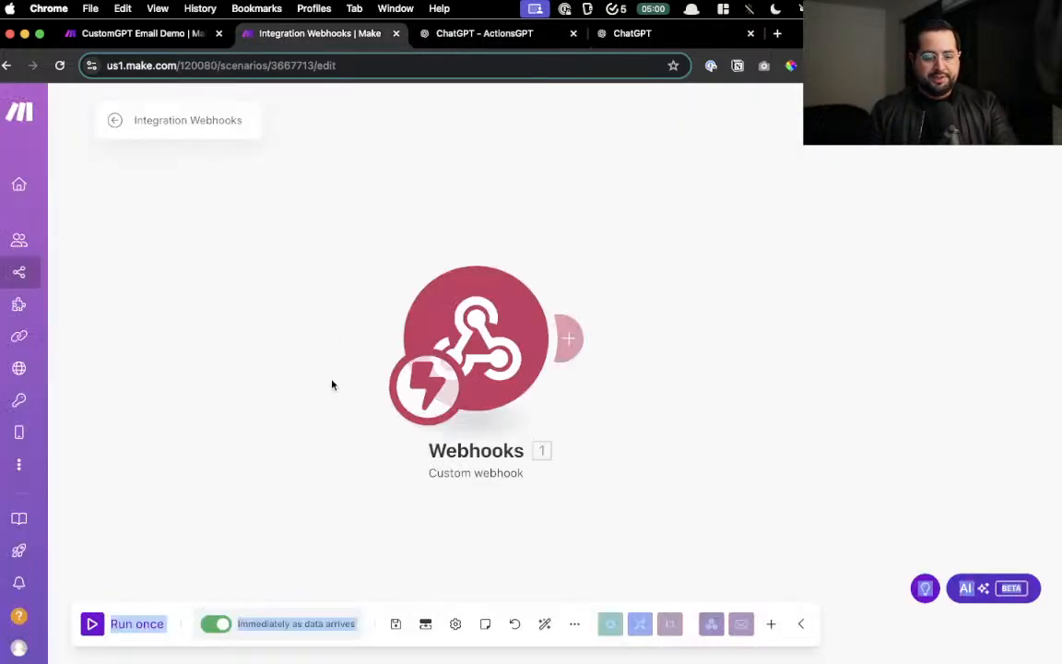
pyautogui.click(159, 37)
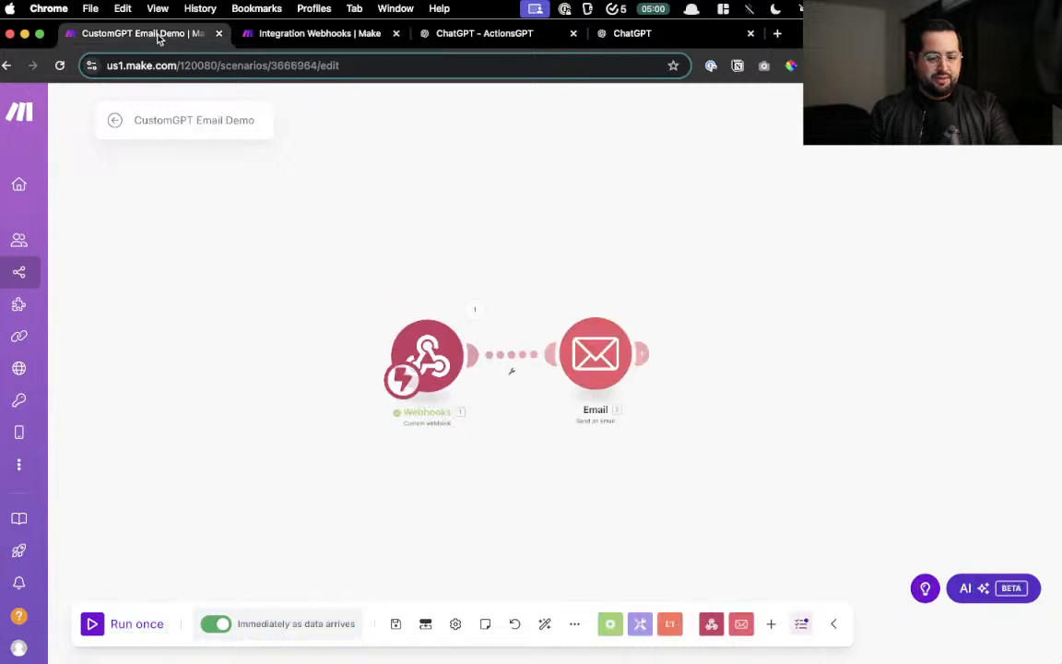
pyautogui.click(356, 41)
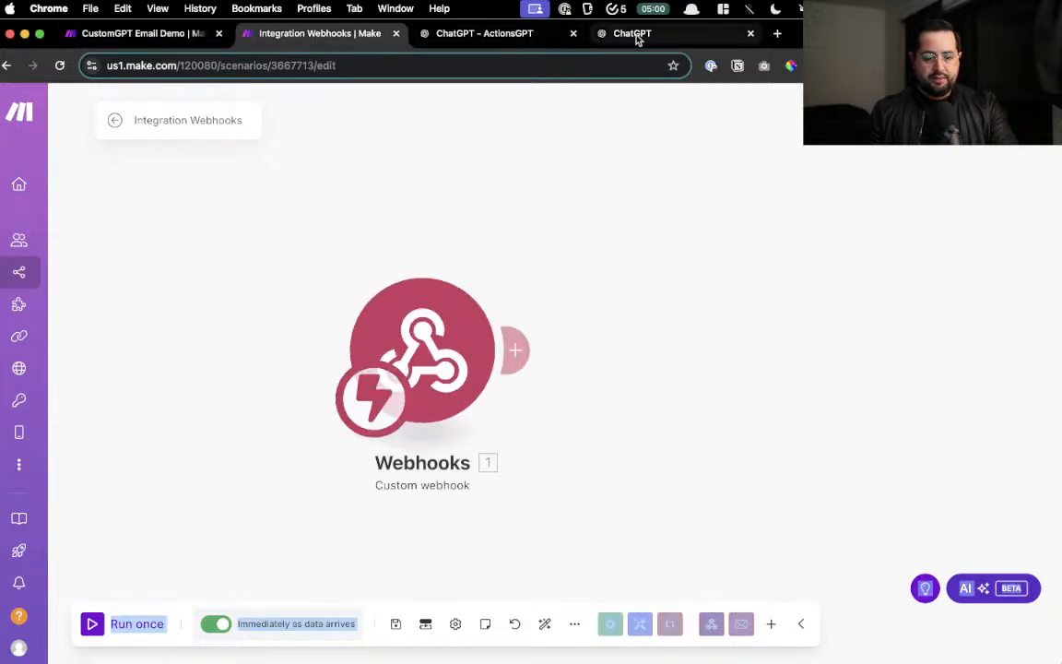
pyautogui.click(637, 37)
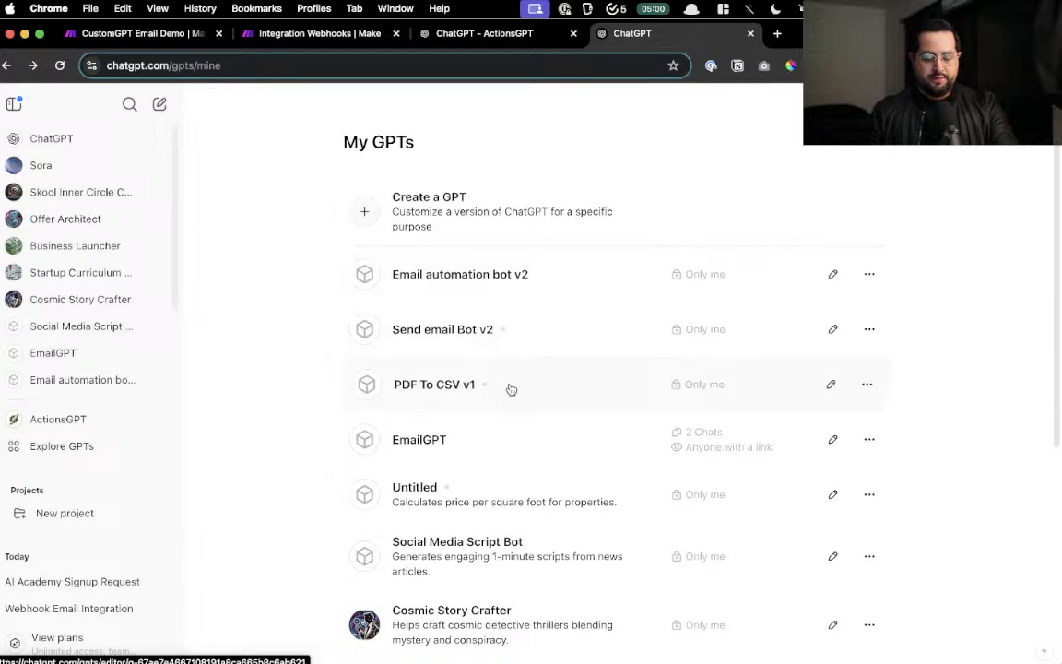
pyautogui.click(509, 388)
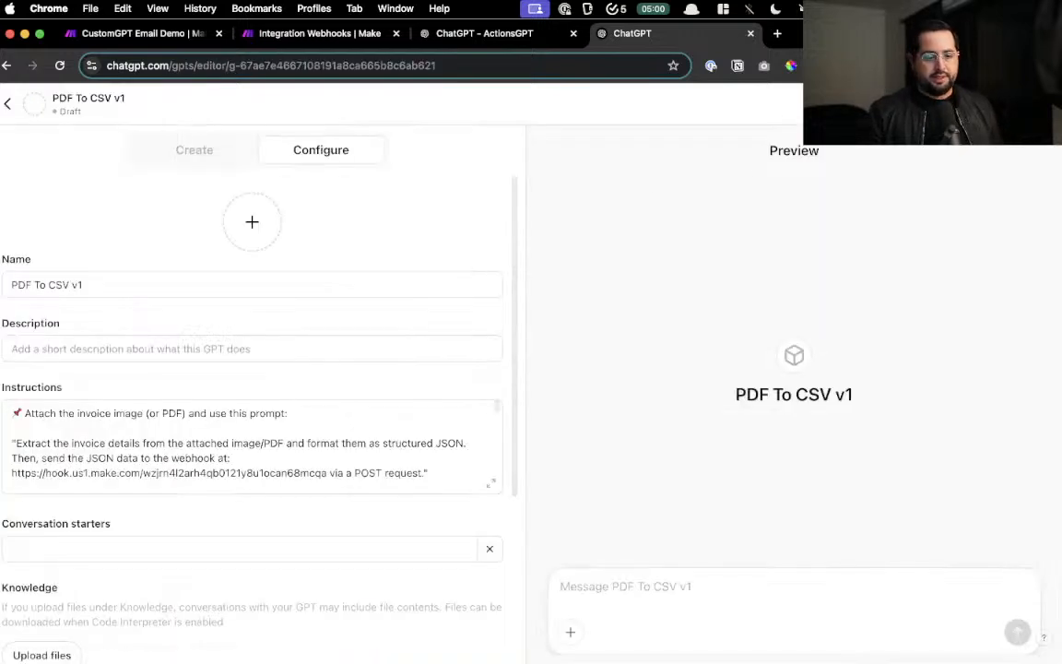
pyautogui.click(8, 104)
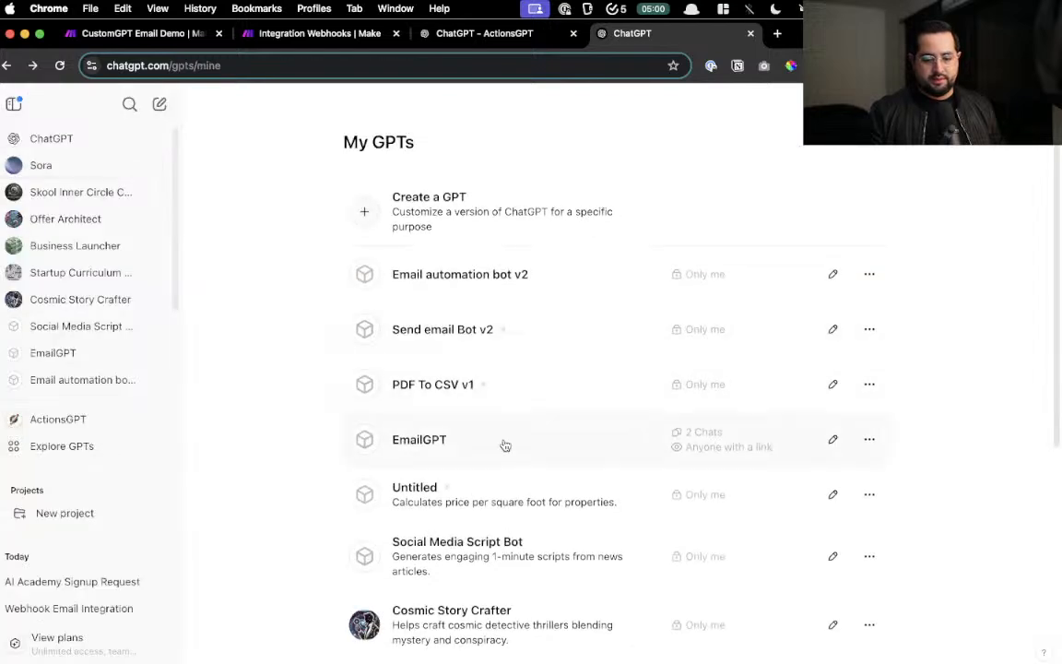
pyautogui.click(656, 387)
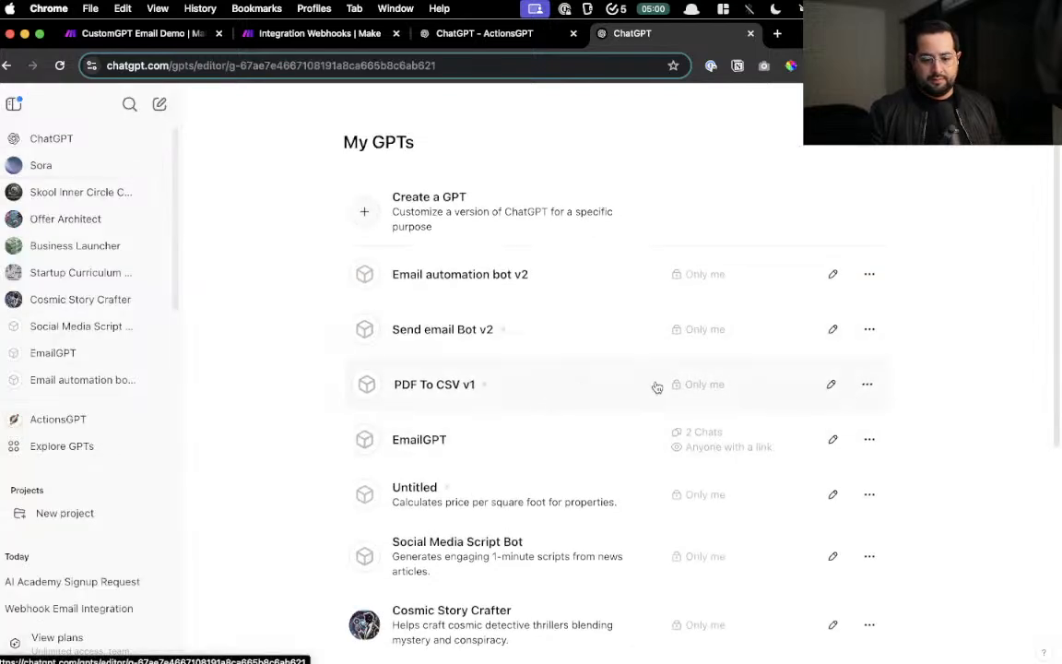
# - Publish PDF To CSV v1 with Only me visibility and open its chat page
pyautogui.click(1023, 103)
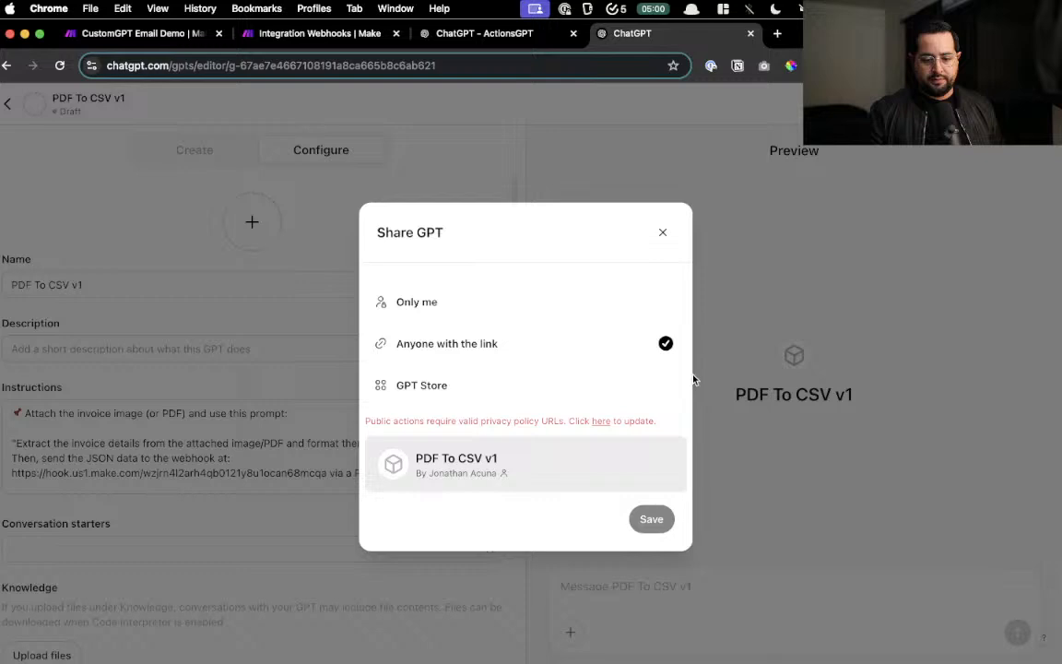
pyautogui.click(623, 304)
pyautogui.click(645, 472)
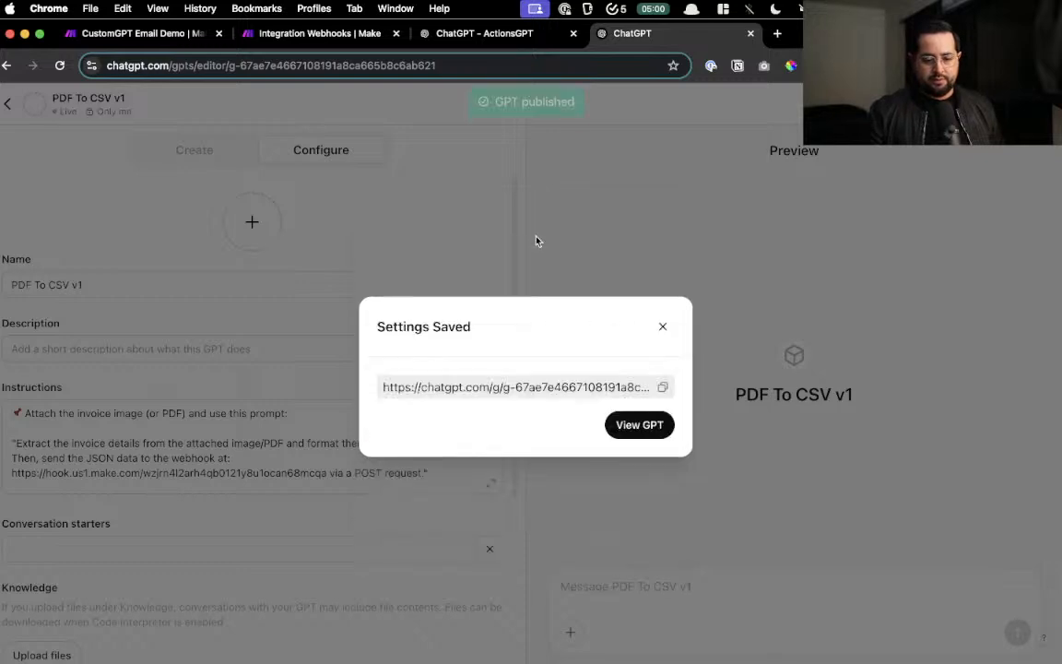
pyautogui.click(636, 424)
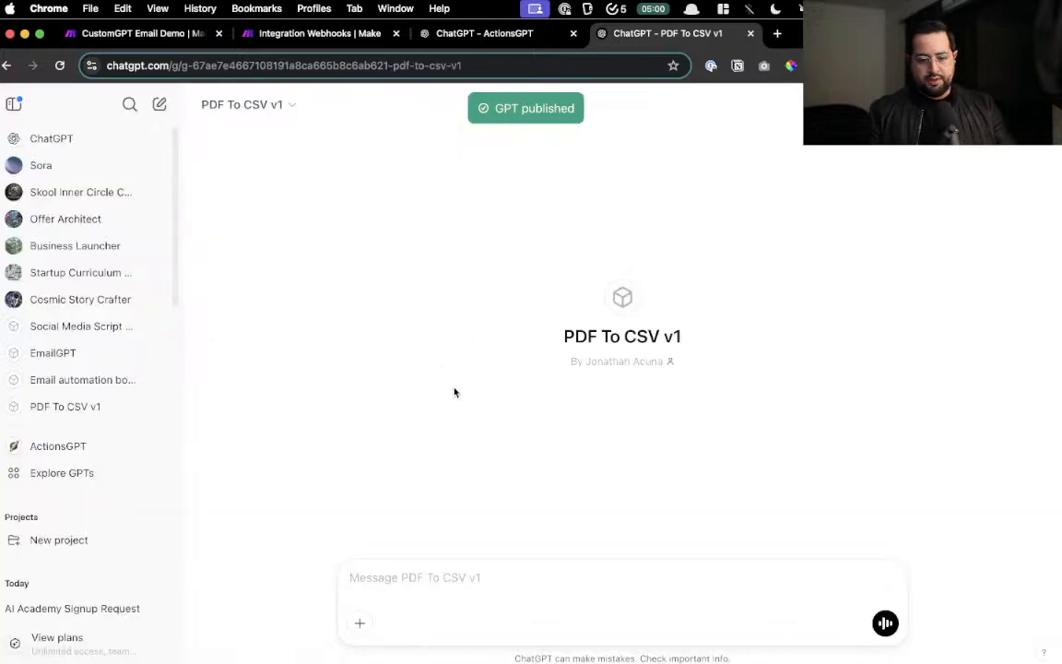
pyautogui.click(276, 36)
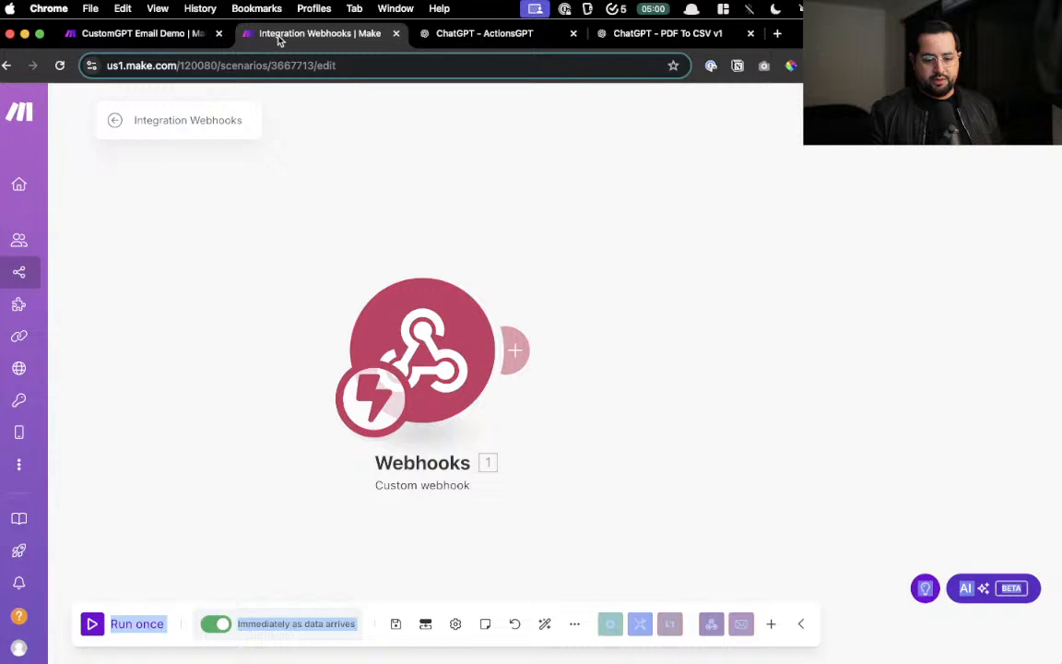
# - Run only the Webhooks module so it waits for incoming data from the GPT
pyautogui.rightClick(483, 424)
pyautogui.rightClick(466, 356)
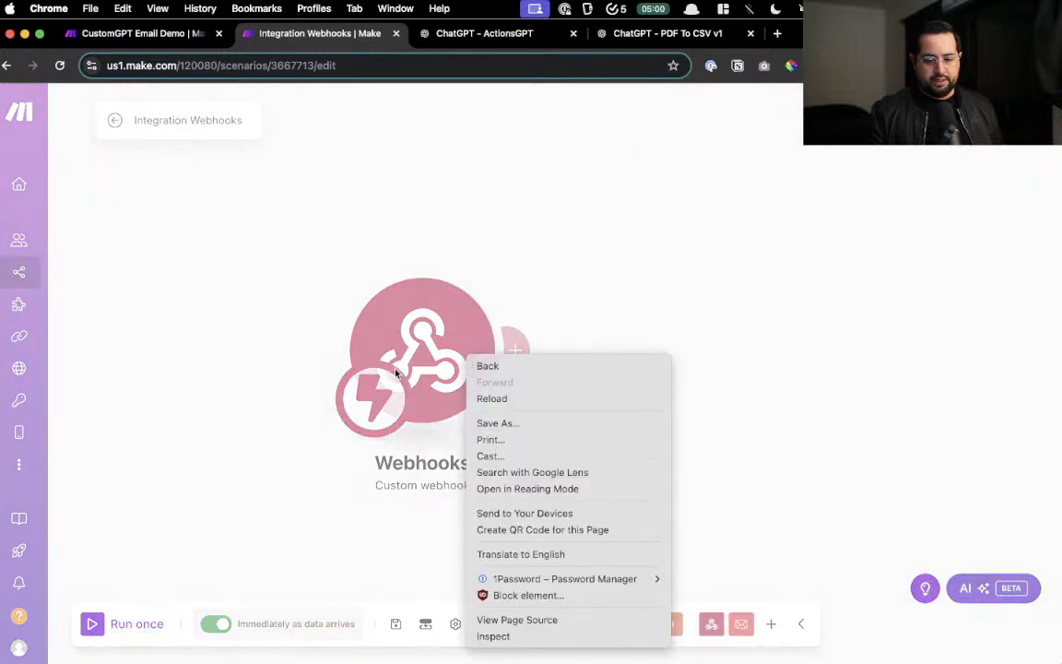
pyautogui.click(415, 319)
pyautogui.click(604, 227)
pyautogui.rightClick(425, 345)
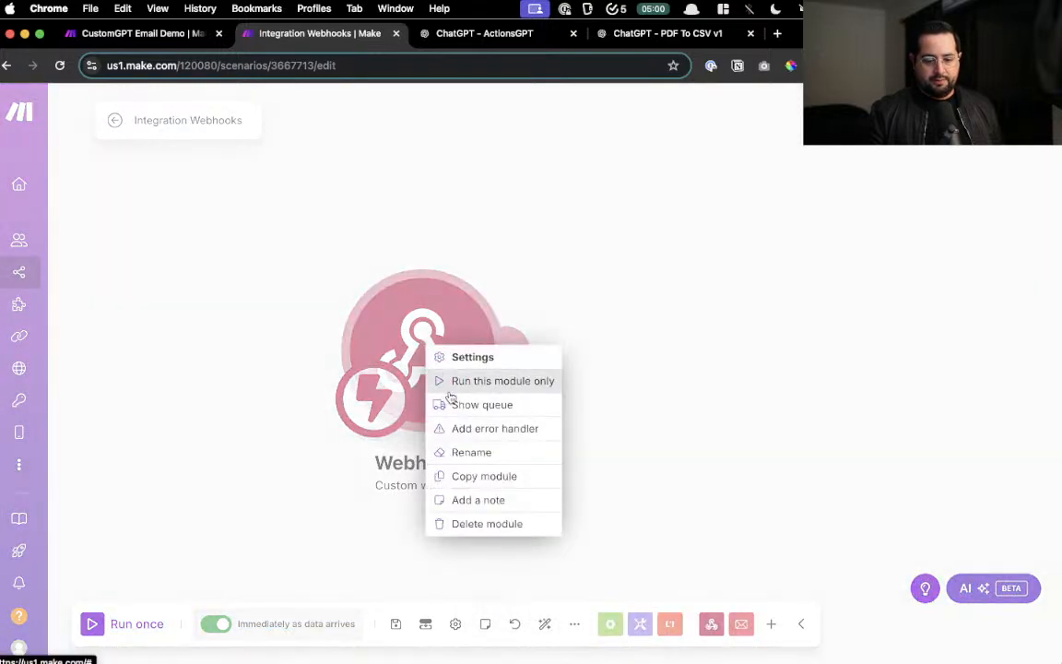
pyautogui.click(451, 389)
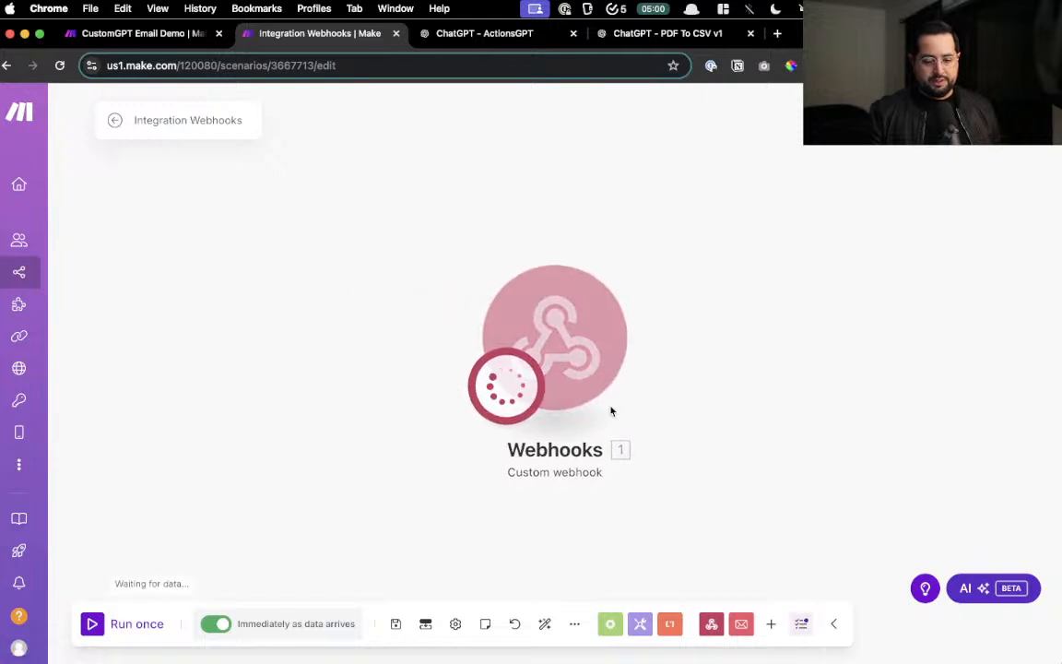
pyautogui.click(645, 37)
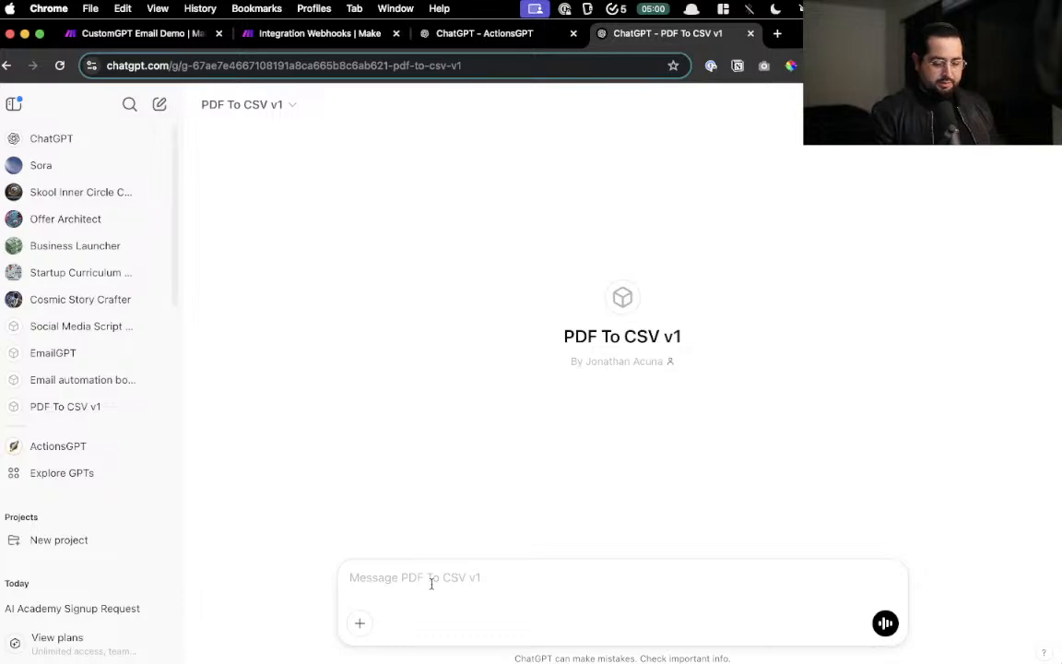
# - Send PDF To CSV v1 the prompt 'extract the details of the invoci' with Invoice version 1.webp attached
pyautogui.write('extract the details of')
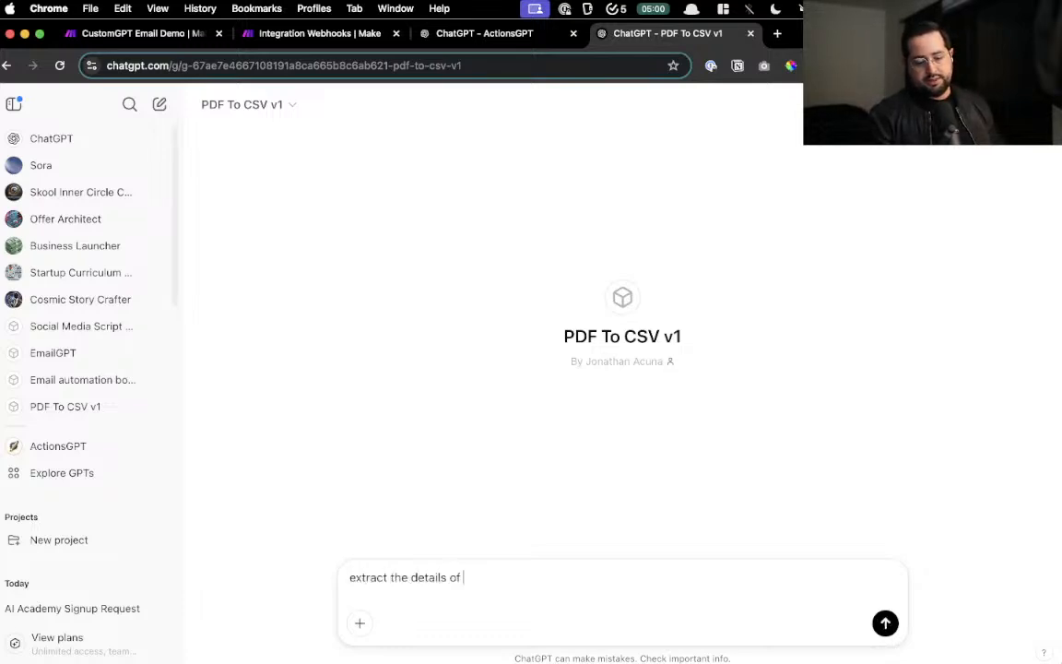
pyautogui.write(' the invoci')
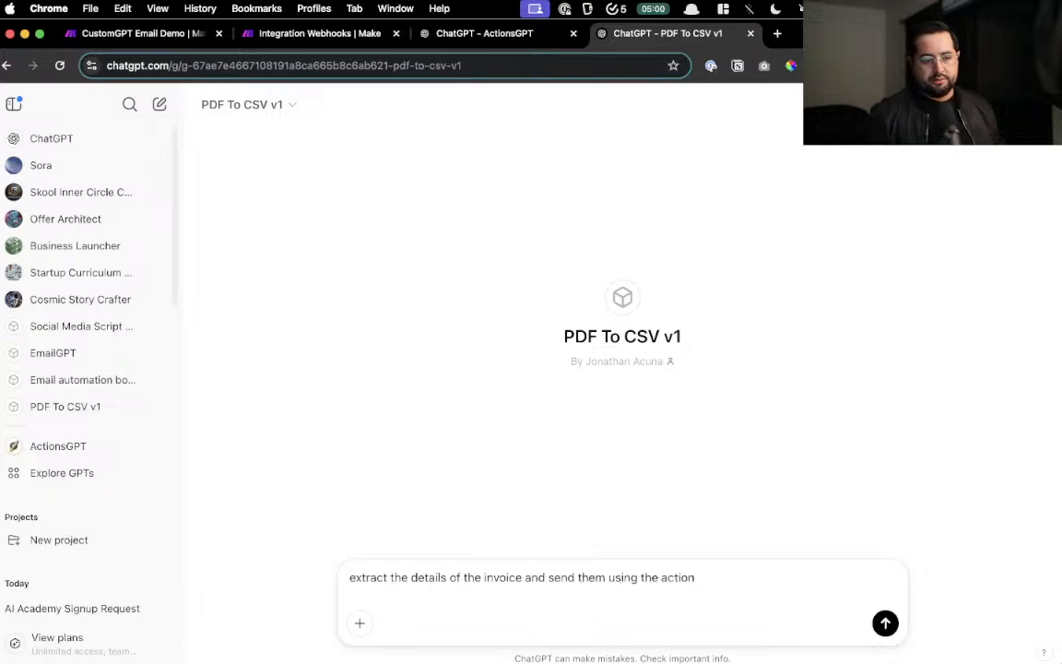
pyautogui.click(351, 625)
pyautogui.click(427, 579)
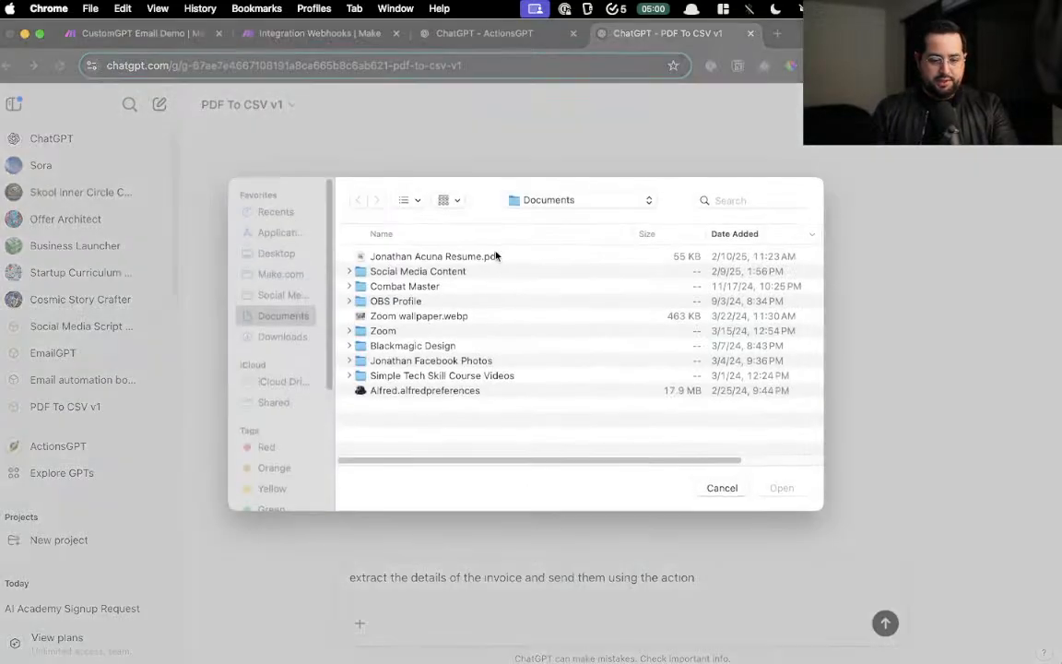
pyautogui.click(282, 337)
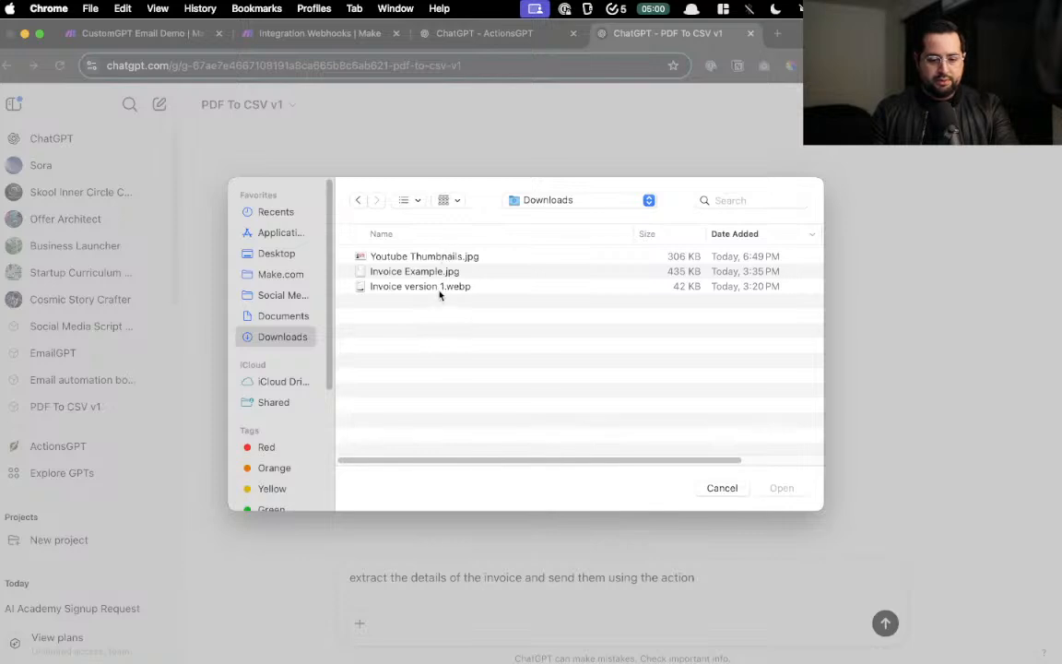
pyautogui.doubleClick(437, 288)
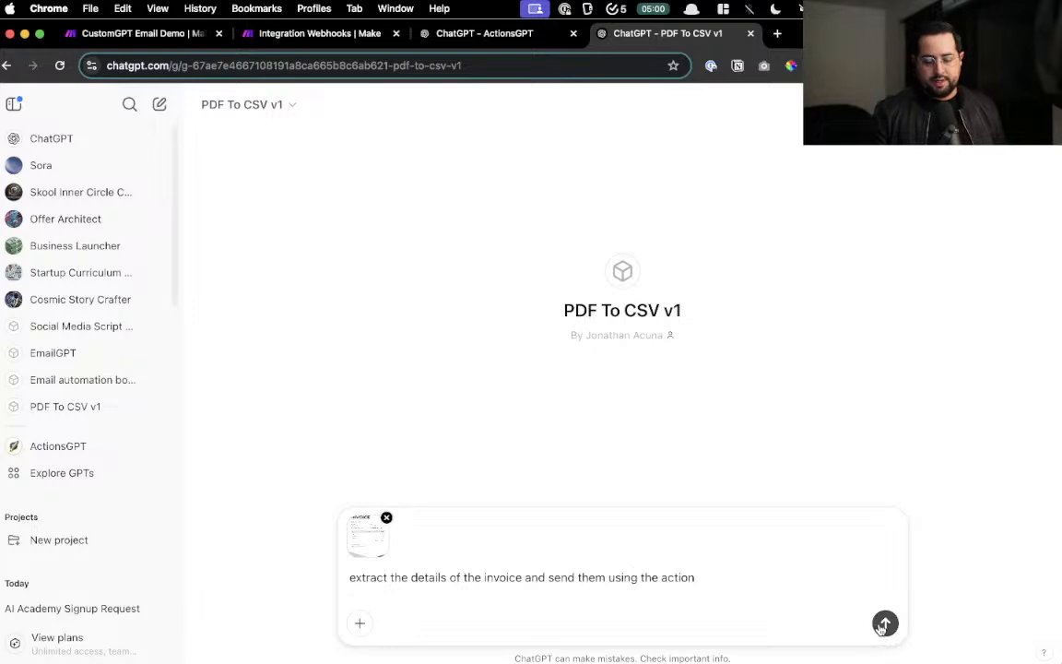
pyautogui.click(884, 624)
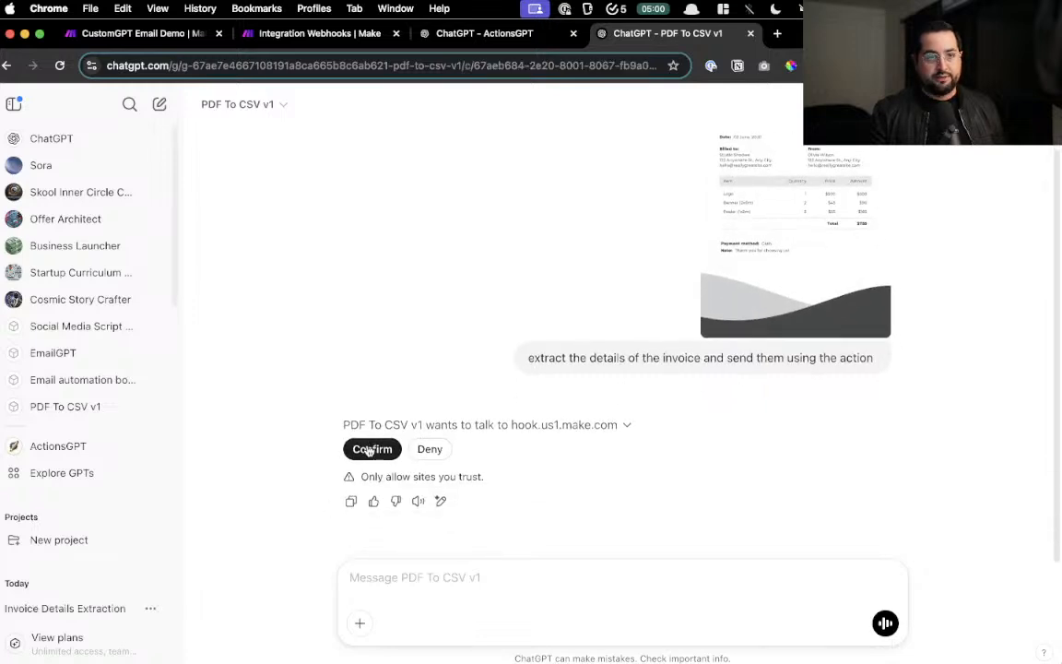
# - Allow the GPT to contact hook.us1.make.com and expand the JSON it shared
pyautogui.click(371, 449)
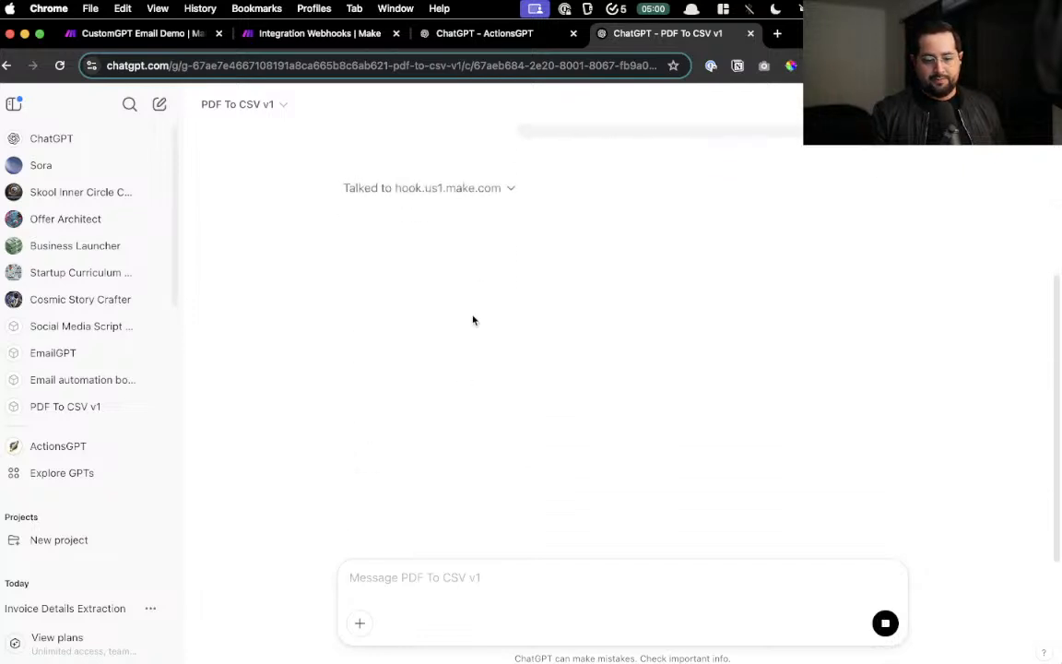
pyautogui.click(455, 190)
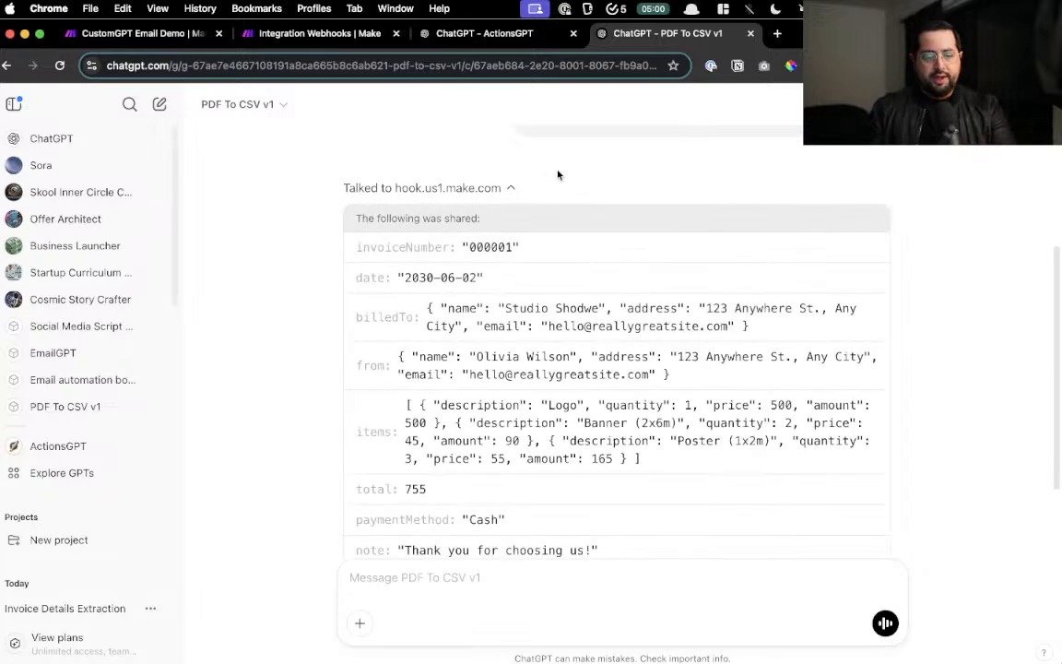
pyautogui.scroll(5, 483, 303)
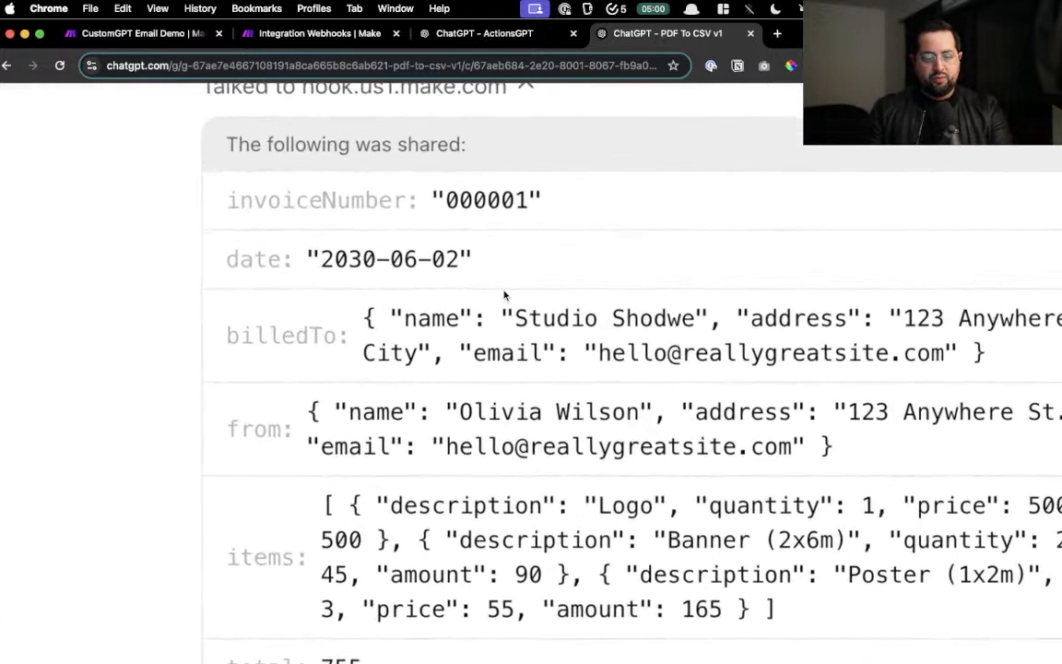
pyautogui.hscroll(-2, 505, 295)
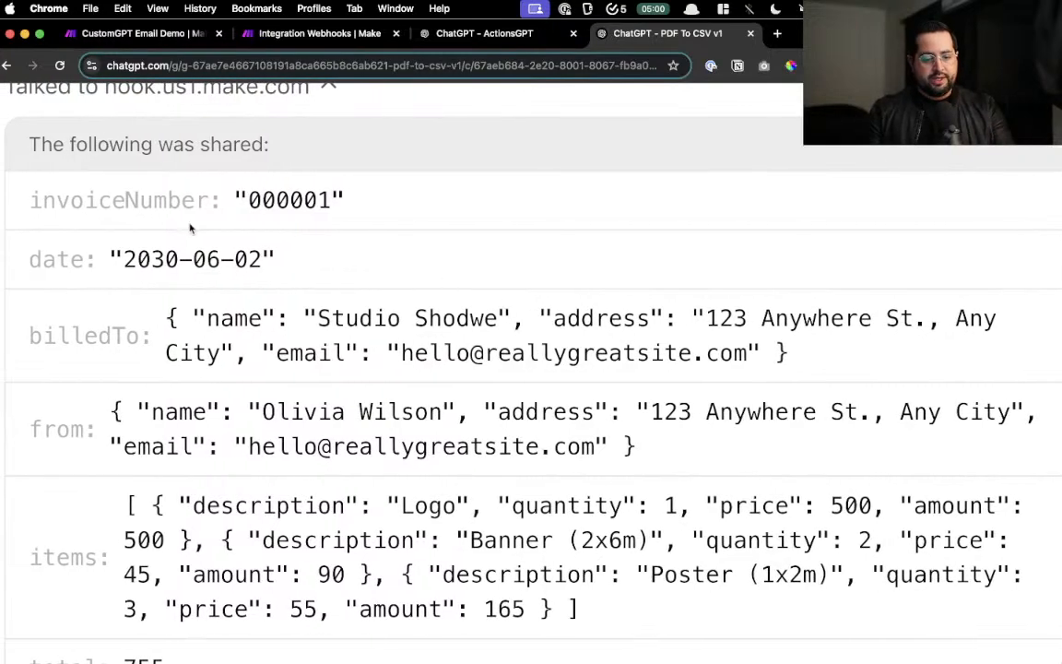
# - Review the extracted billedTo, from, line items, total 755 and note fields sent to the webhook
pyautogui.moveTo(58, 326); pyautogui.dragTo(143, 332)
pyautogui.click(124, 196)
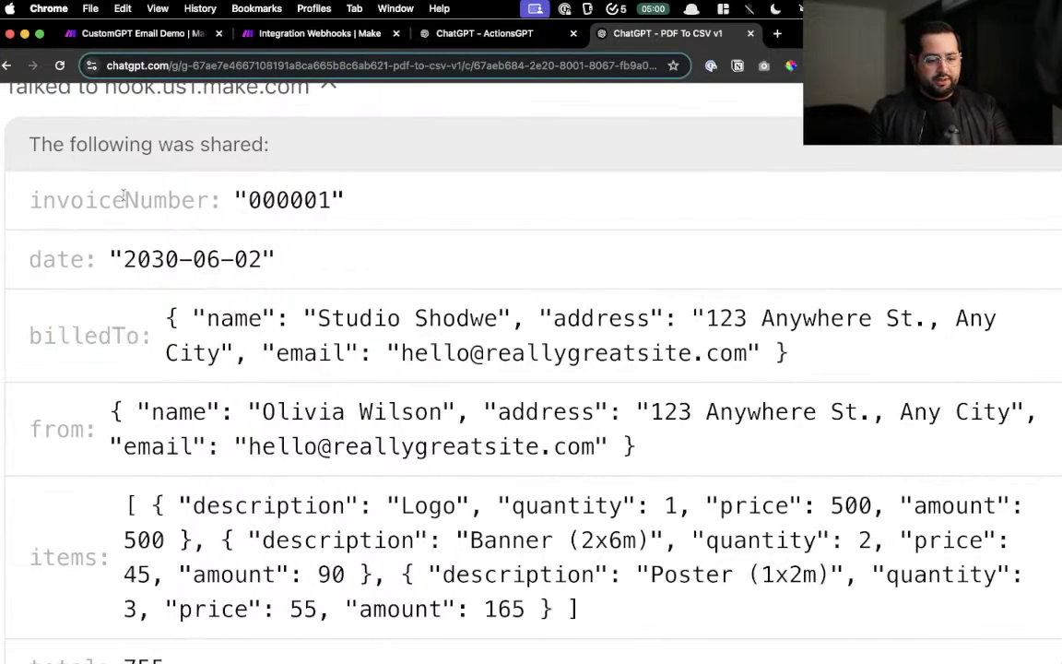
pyautogui.moveTo(90, 371); pyautogui.dragTo(118, 426)
pyautogui.scroll(-4, 13, 294)
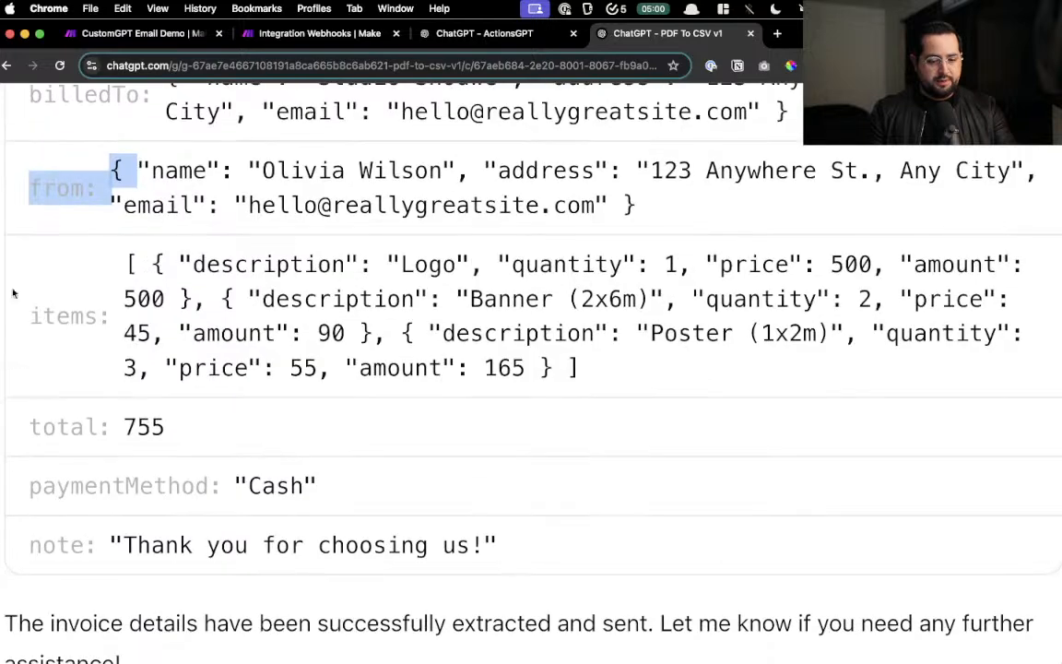
pyautogui.click(131, 316)
pyautogui.moveTo(275, 265); pyautogui.dragTo(672, 379)
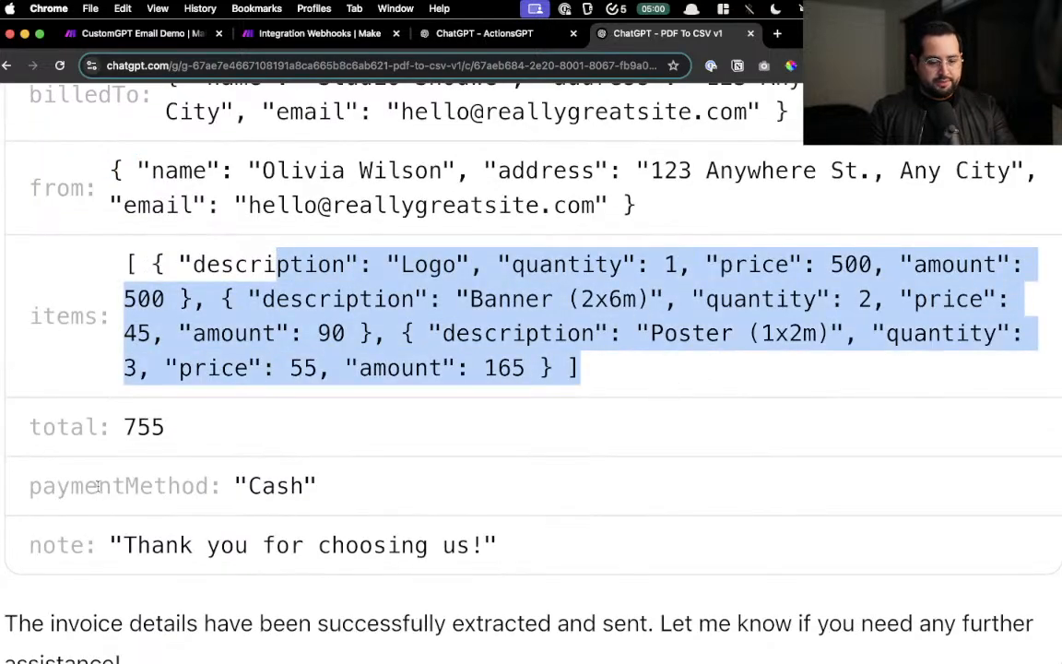
pyautogui.moveTo(80, 434); pyautogui.dragTo(193, 439)
pyautogui.click(180, 491)
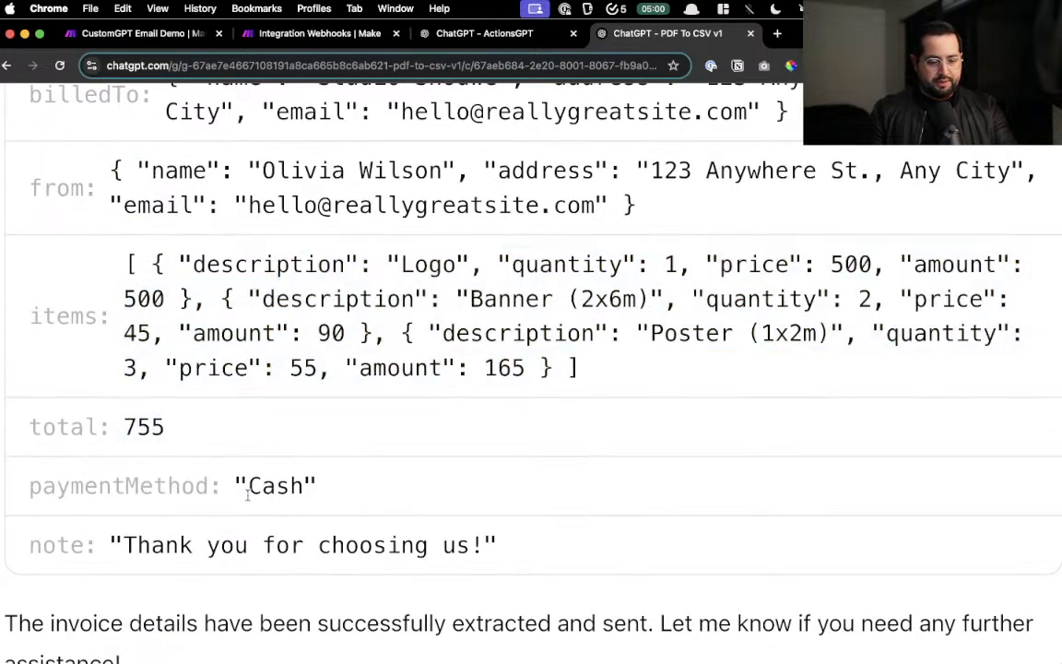
pyautogui.tripleClick(216, 535)
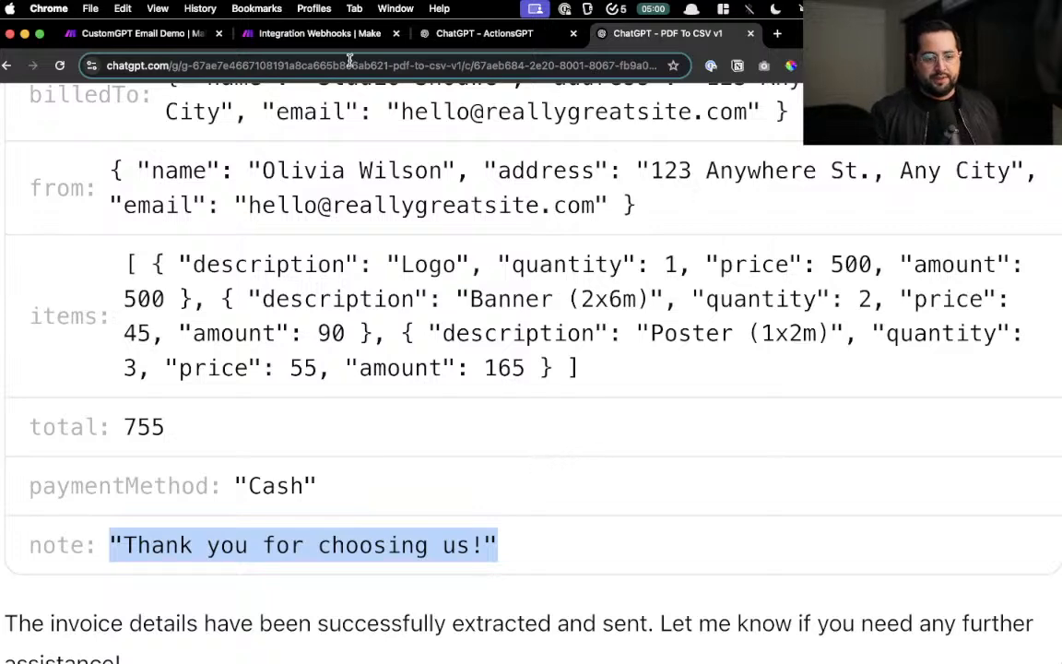
pyautogui.click(311, 34)
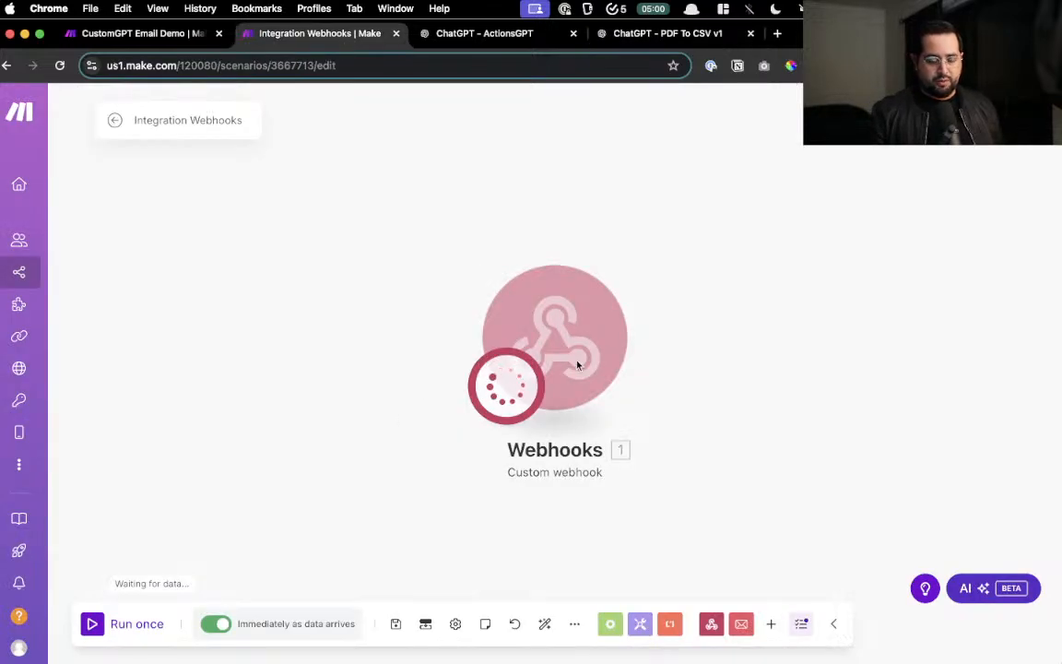
# - Turn off immediate scheduling for Integration Webhooks, reload, and return to the All scenarios list
pyautogui.moveTo(759, 422); pyautogui.dragTo(693, 417)
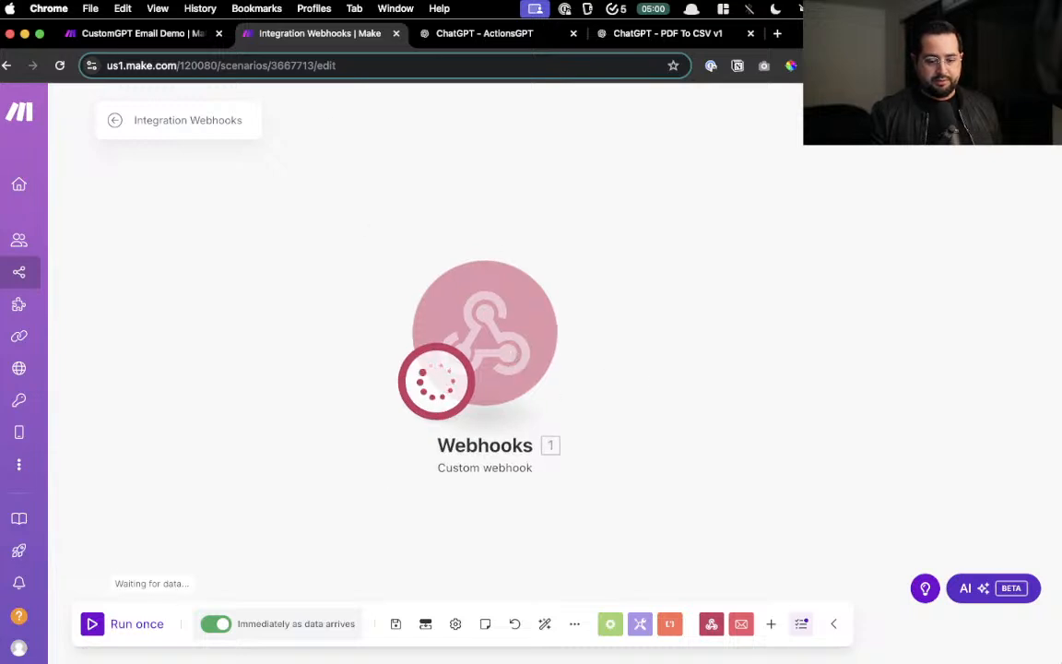
pyautogui.click(213, 624)
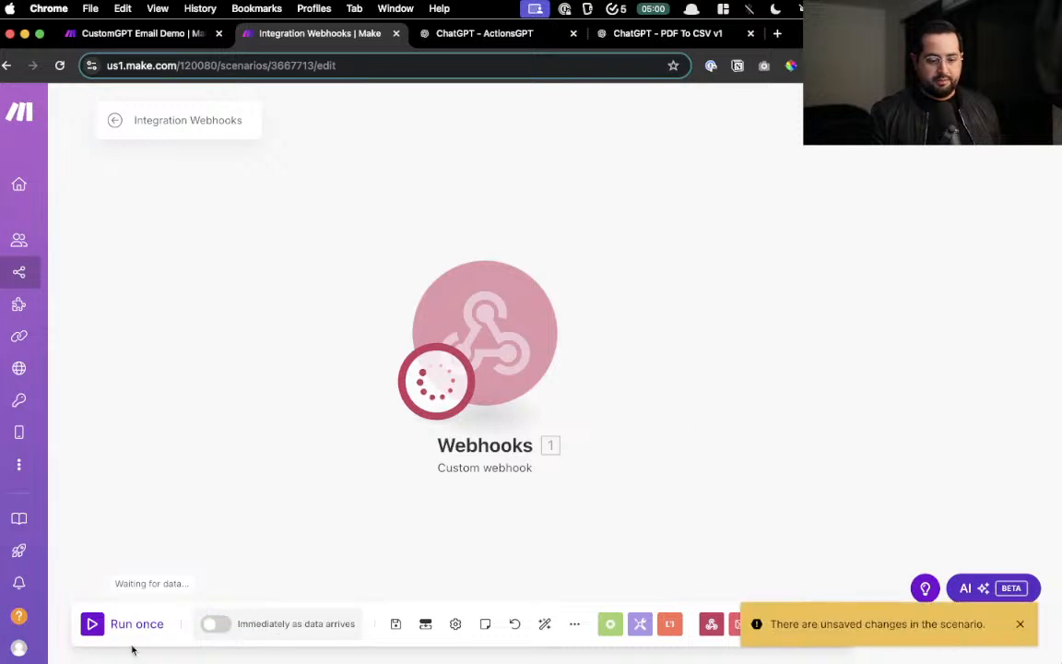
pyautogui.press('super+r')
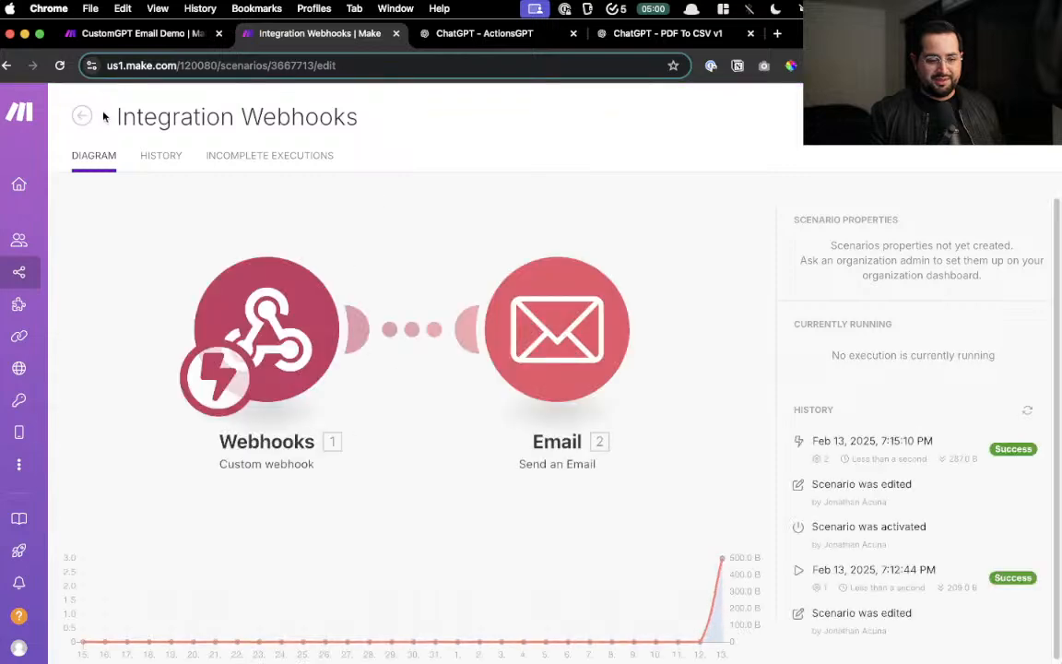
pyautogui.click(84, 117)
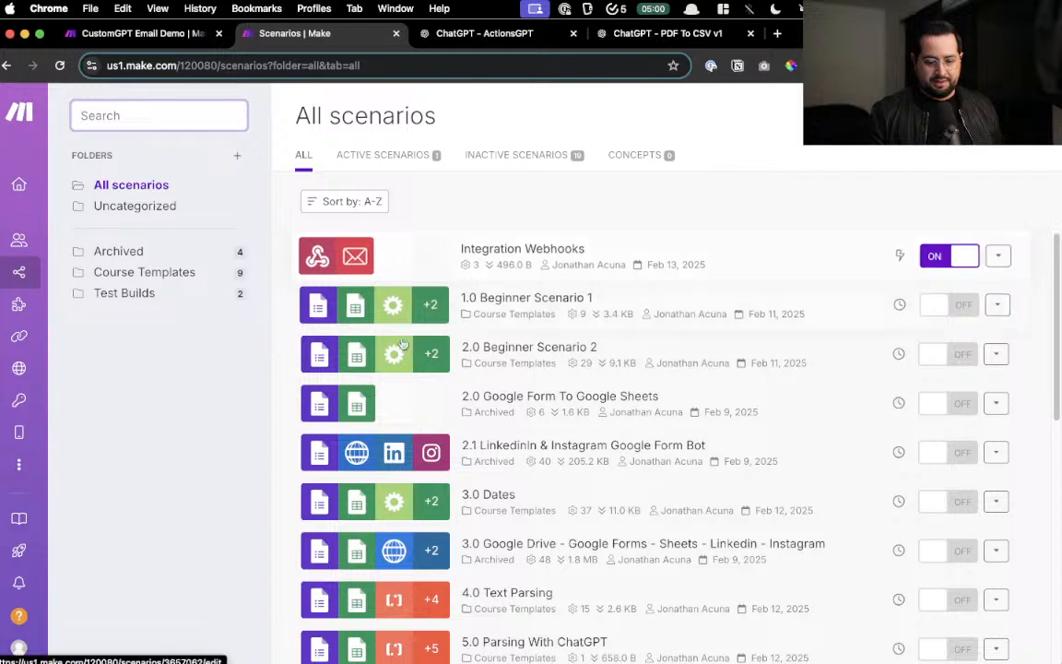
pyautogui.scroll(-10, 433, 369)
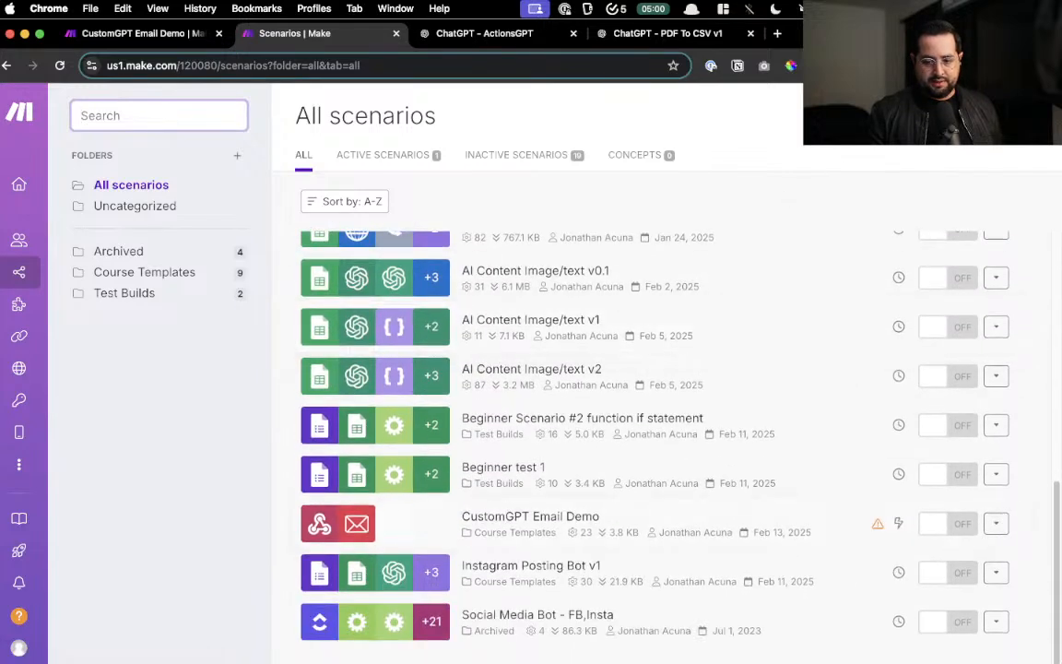
# - Start a new scenario with a Webhooks Custom webhook trigger
pyautogui.click(959, 115)
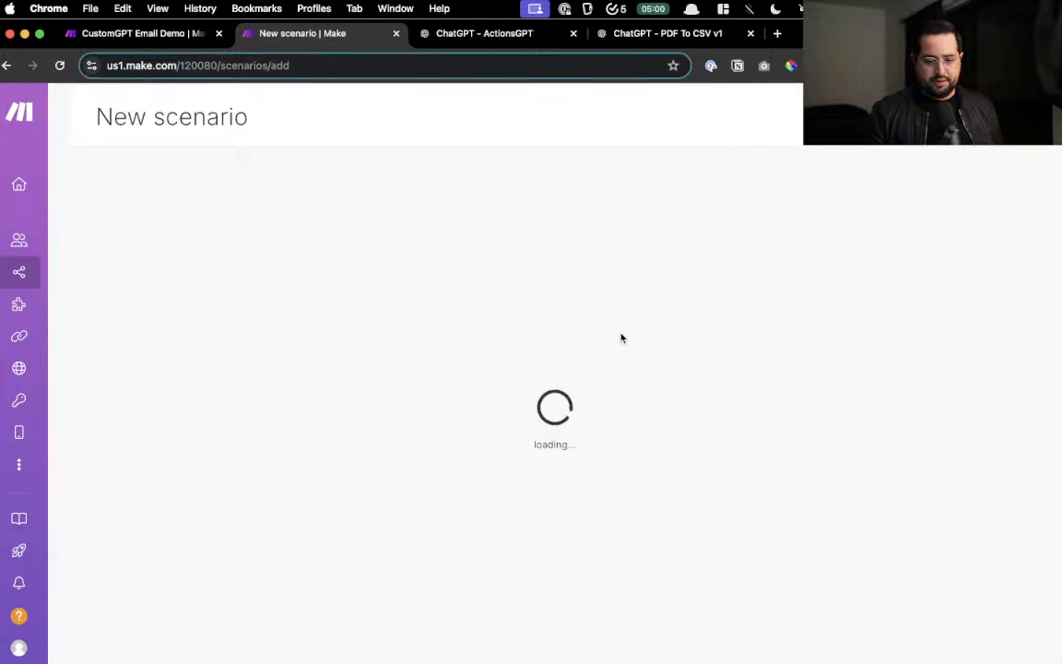
pyautogui.click(524, 339)
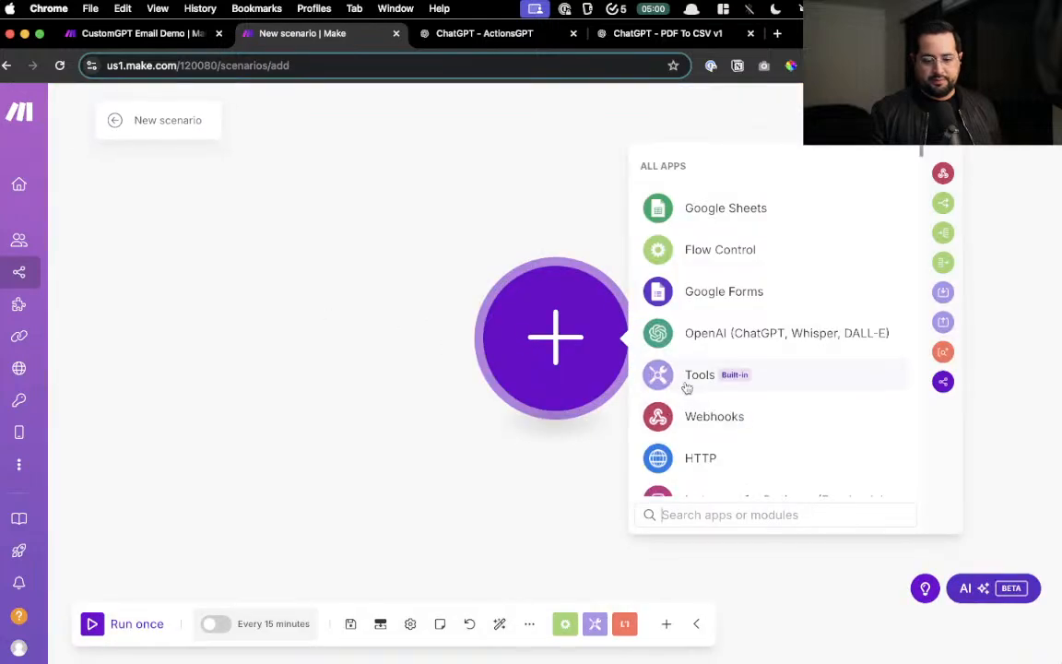
pyautogui.write('webook')
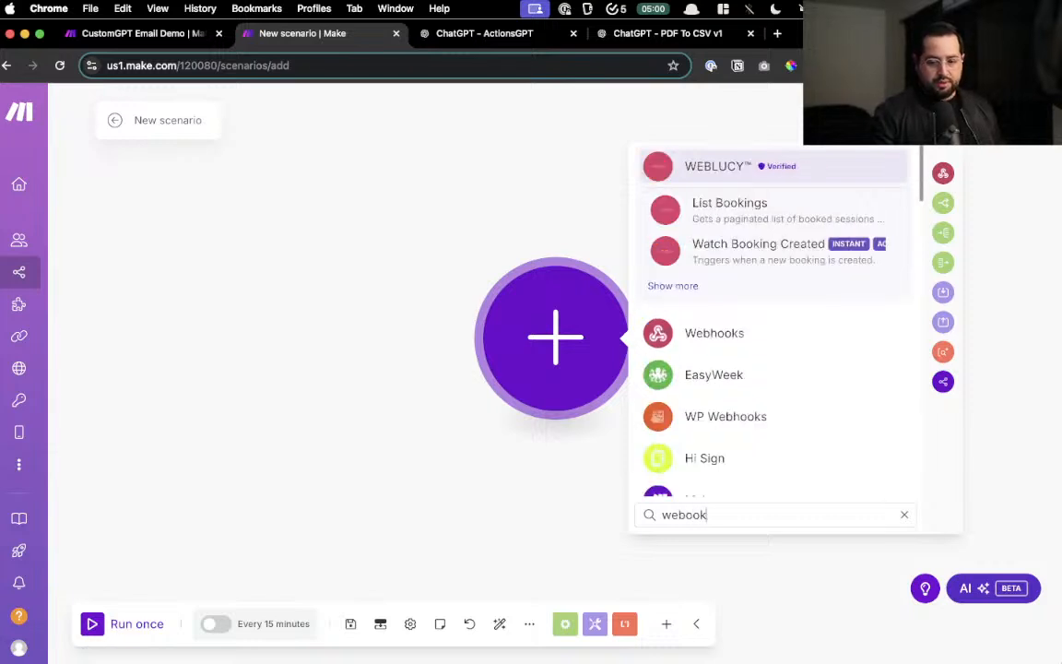
pyautogui.click(728, 332)
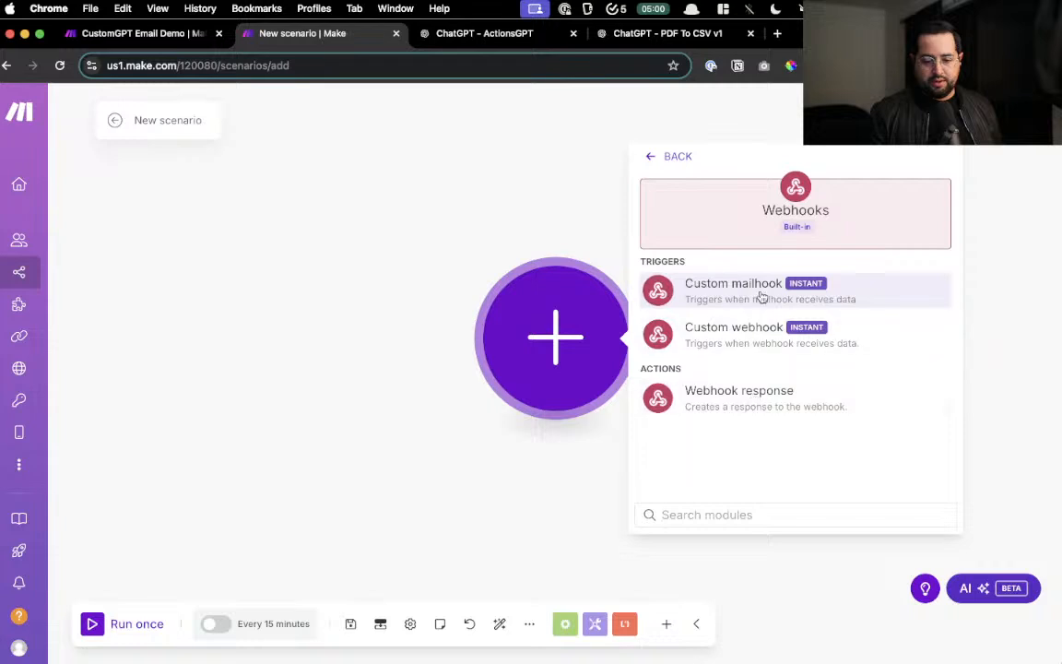
pyautogui.click(752, 333)
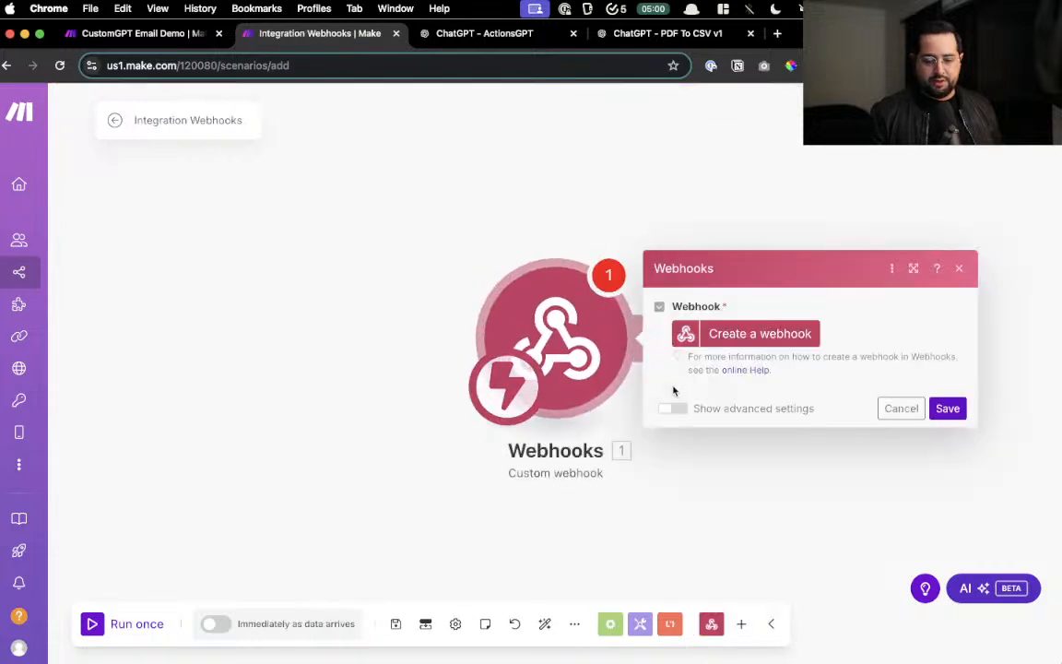
# - Create the My gateway-webhook webhook with its default name and copy its address
pyautogui.click(738, 333)
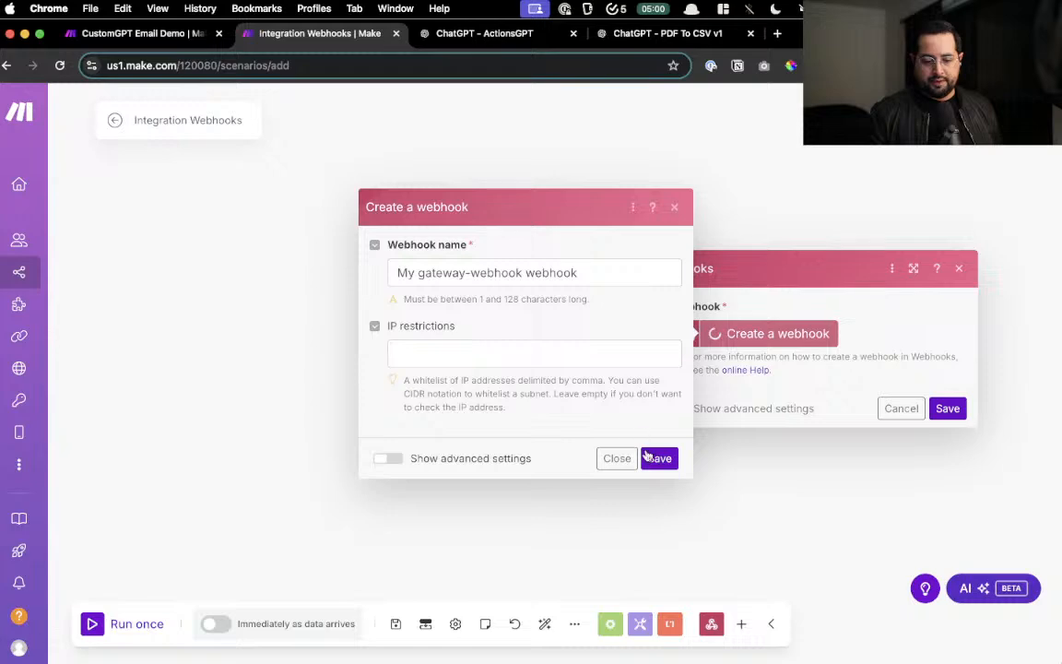
pyautogui.click(655, 457)
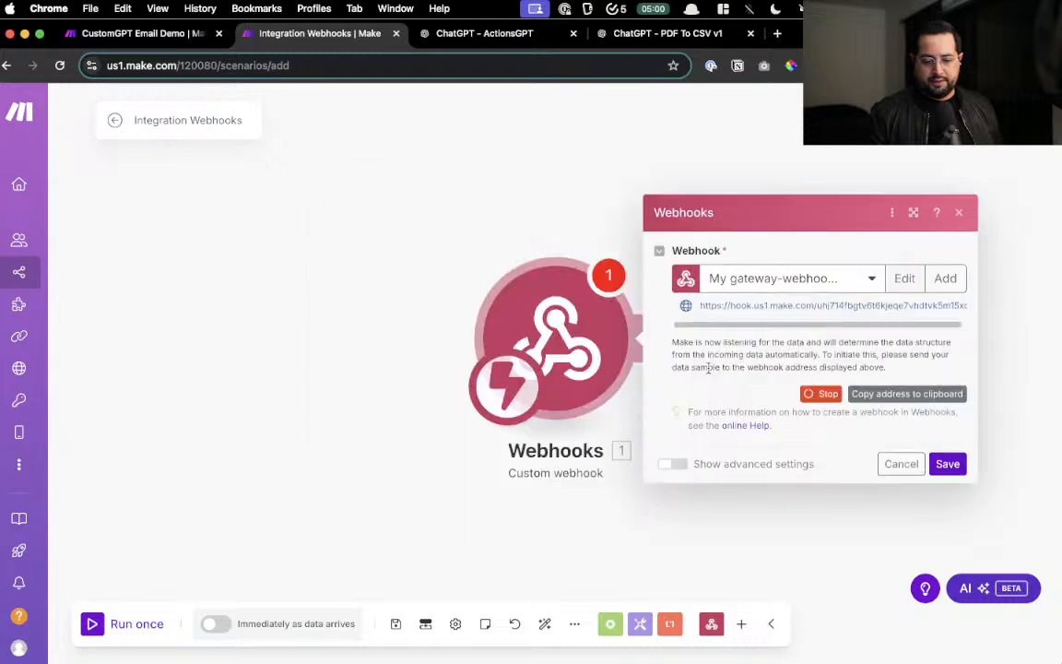
pyautogui.click(875, 396)
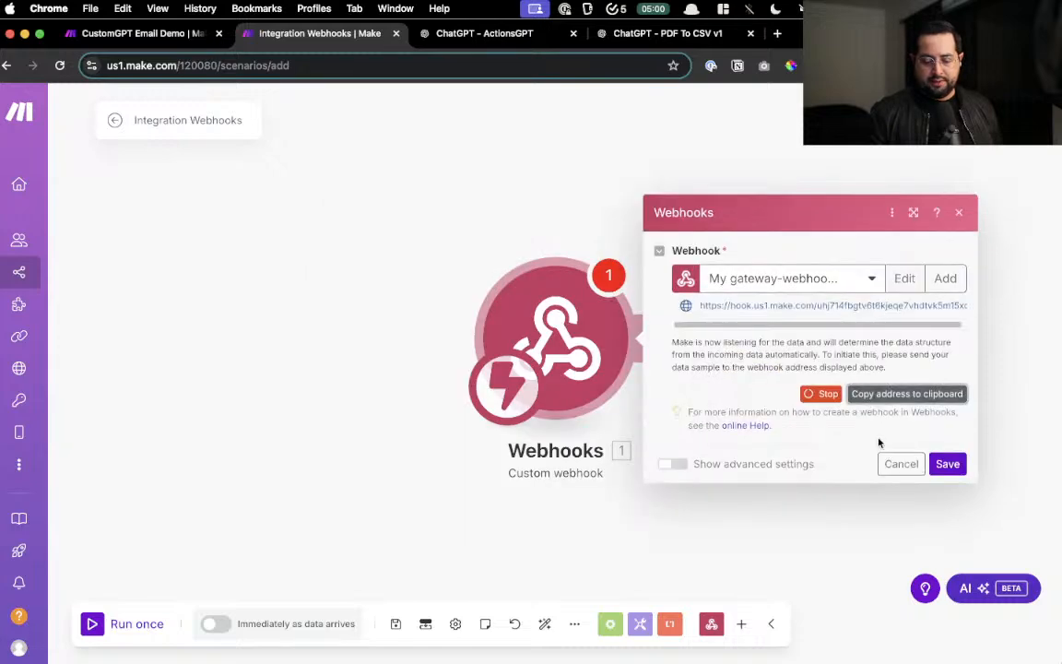
pyautogui.click(626, 37)
# - Open the PDF To CSV v1 GPT's configuration editor via Edit GPT
pyautogui.scroll(-5, 499, 343)
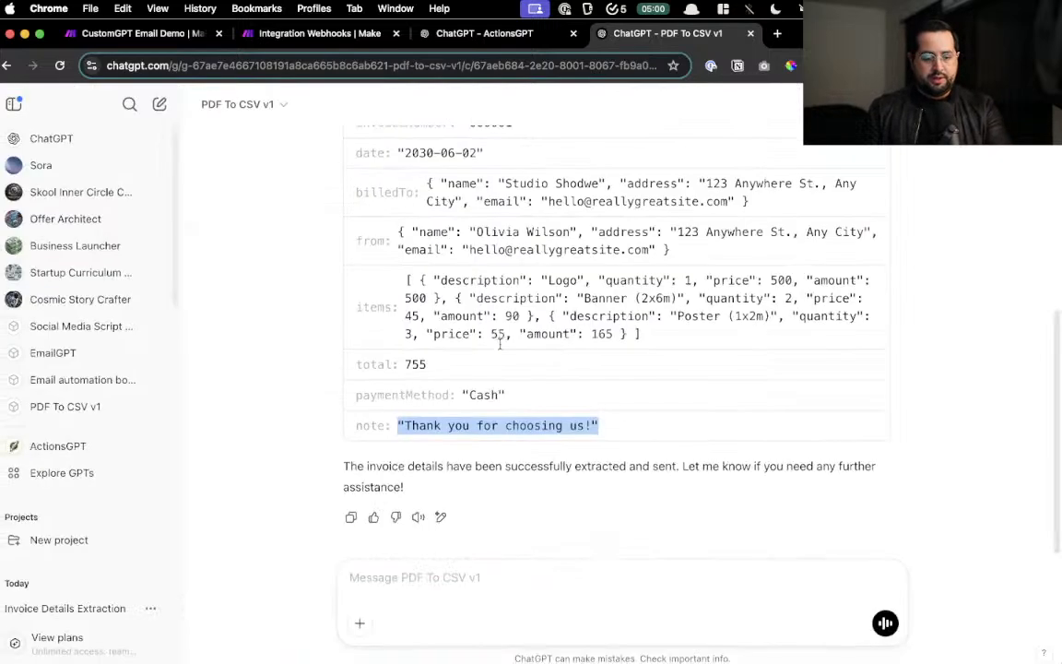
pyautogui.scroll(5, 429, 258)
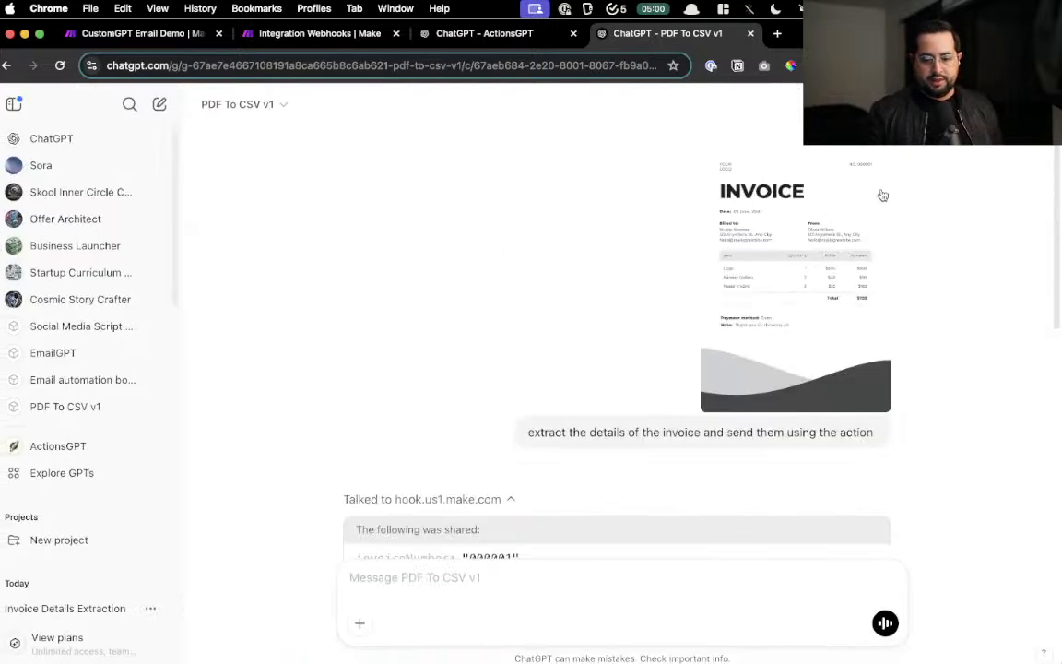
pyautogui.click(242, 104)
pyautogui.click(260, 237)
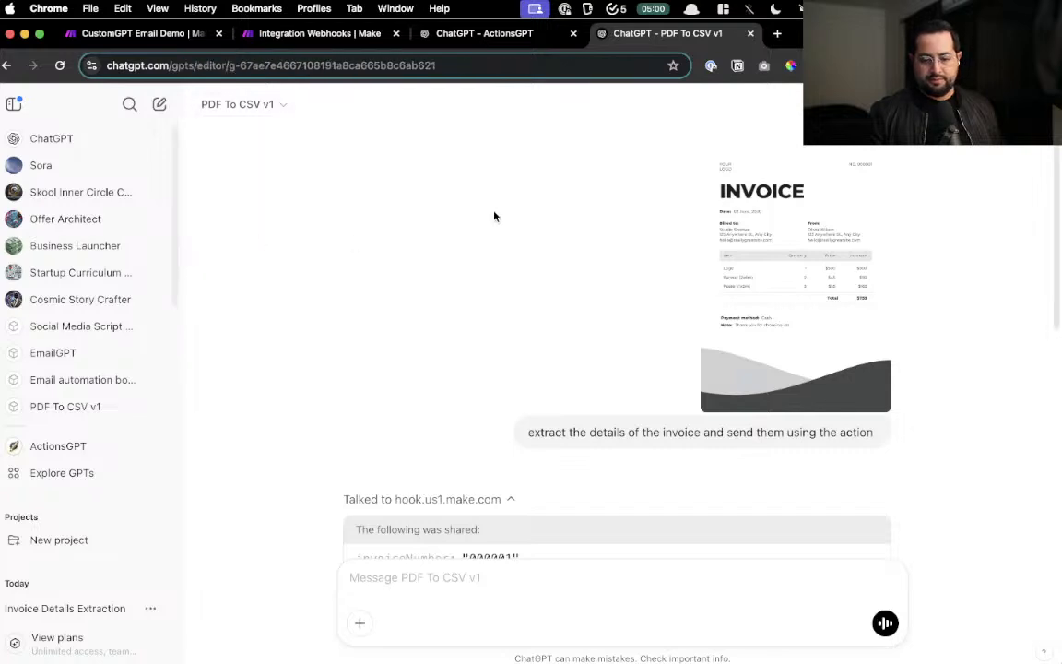
pyautogui.click(230, 104)
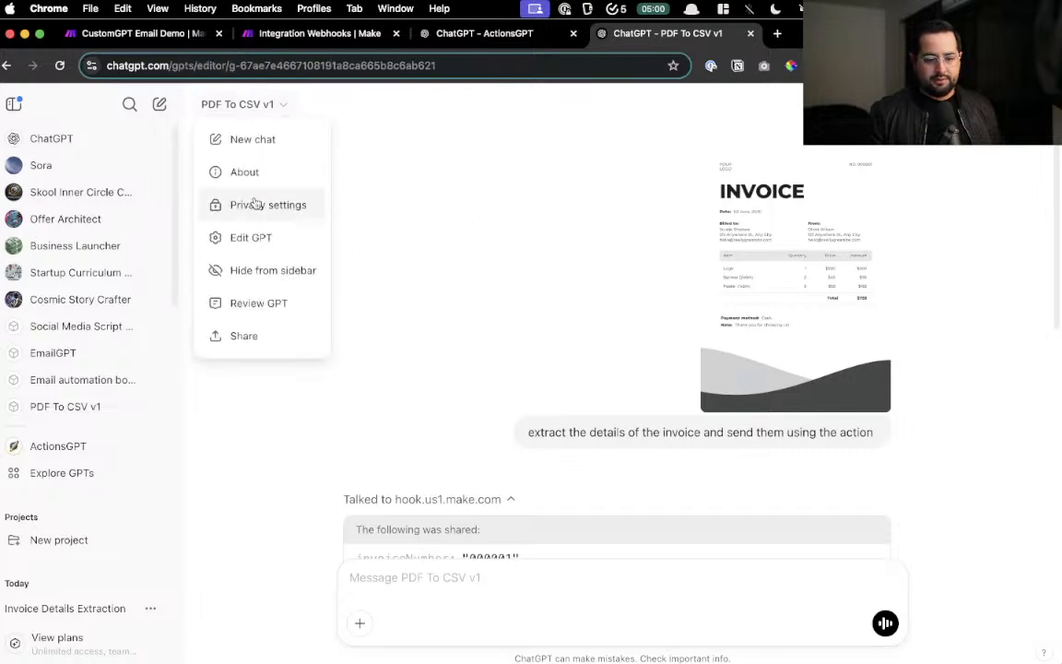
pyautogui.click(257, 239)
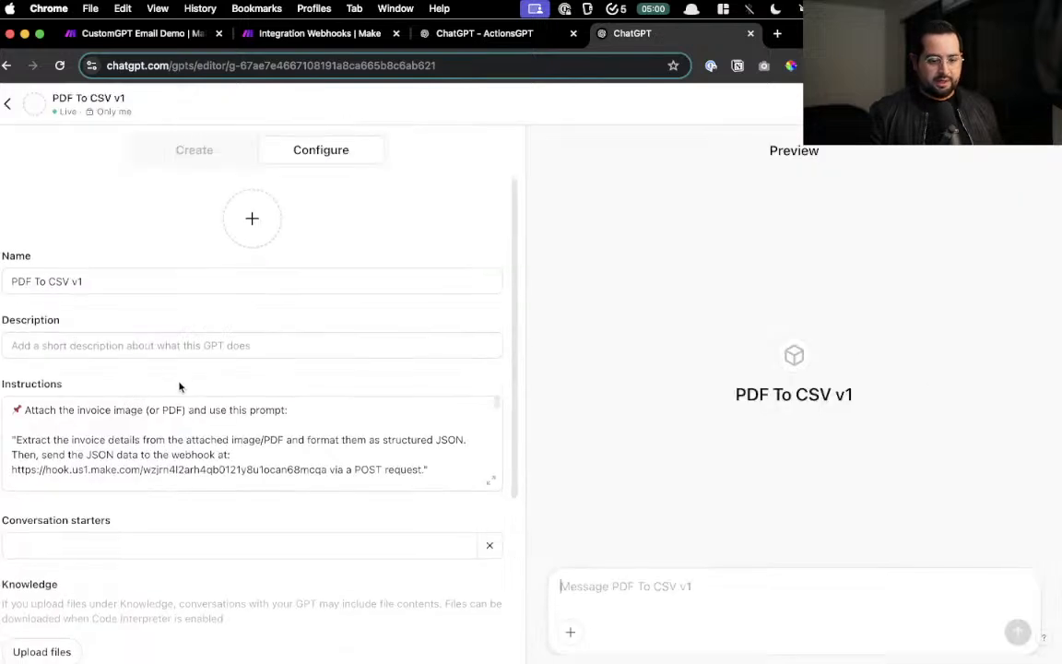
# - Review the hook.us1.make.com action schema, then return to the ActionsGPT conversation
pyautogui.scroll(-5, 179, 383)
pyautogui.scroll(5, 180, 384)
pyautogui.scroll(-4, 179, 381)
pyautogui.scroll(-1, 179, 382)
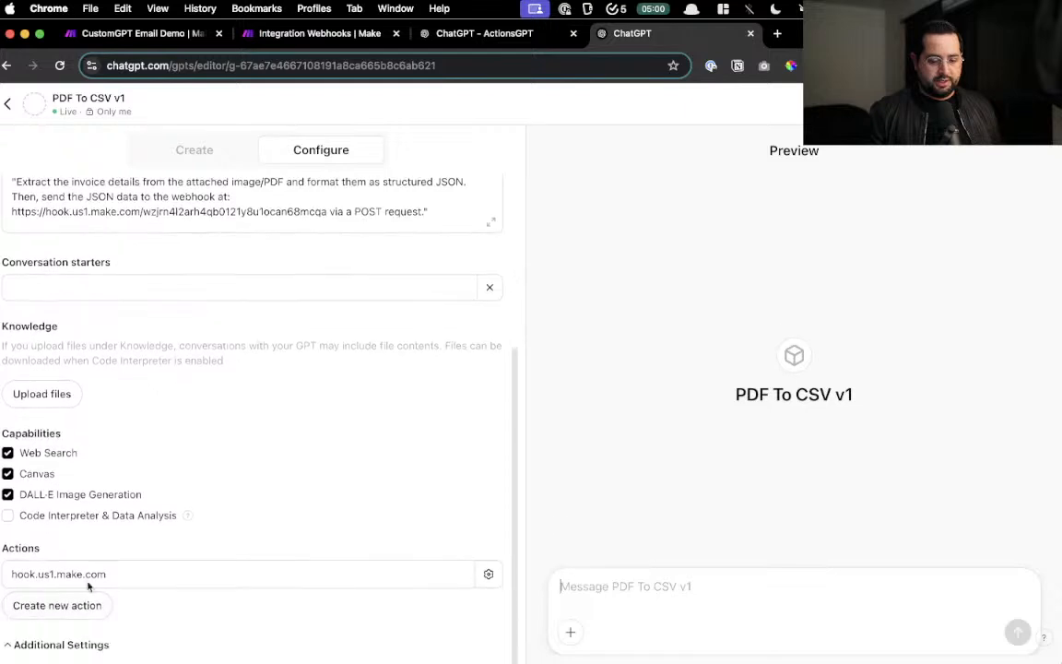
pyautogui.click(144, 579)
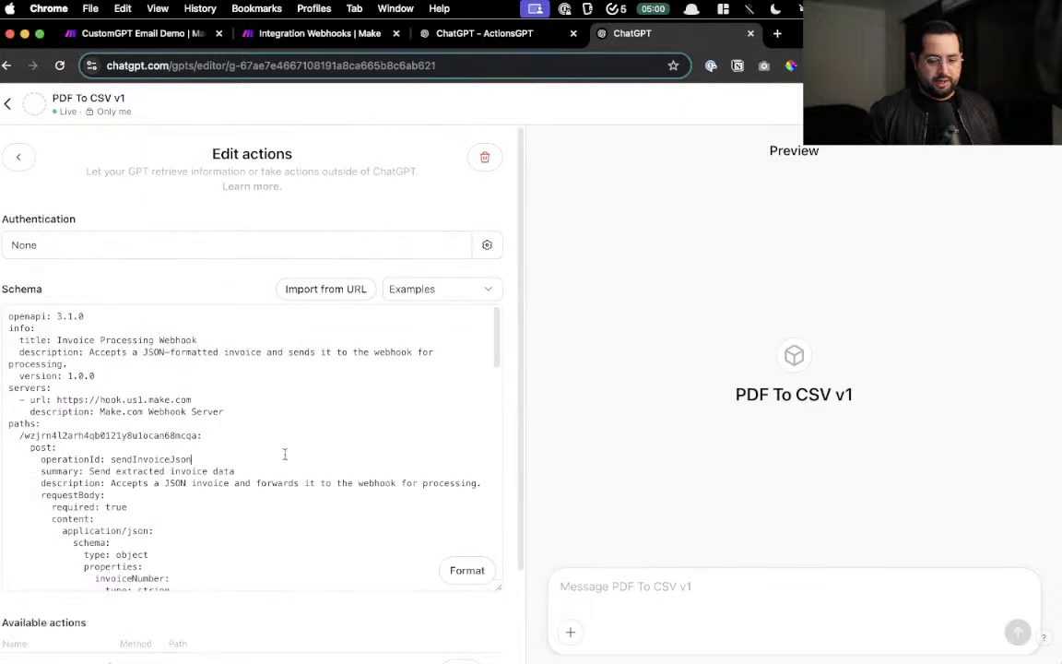
pyautogui.scroll(-3, 284, 453)
pyautogui.scroll(3, 277, 437)
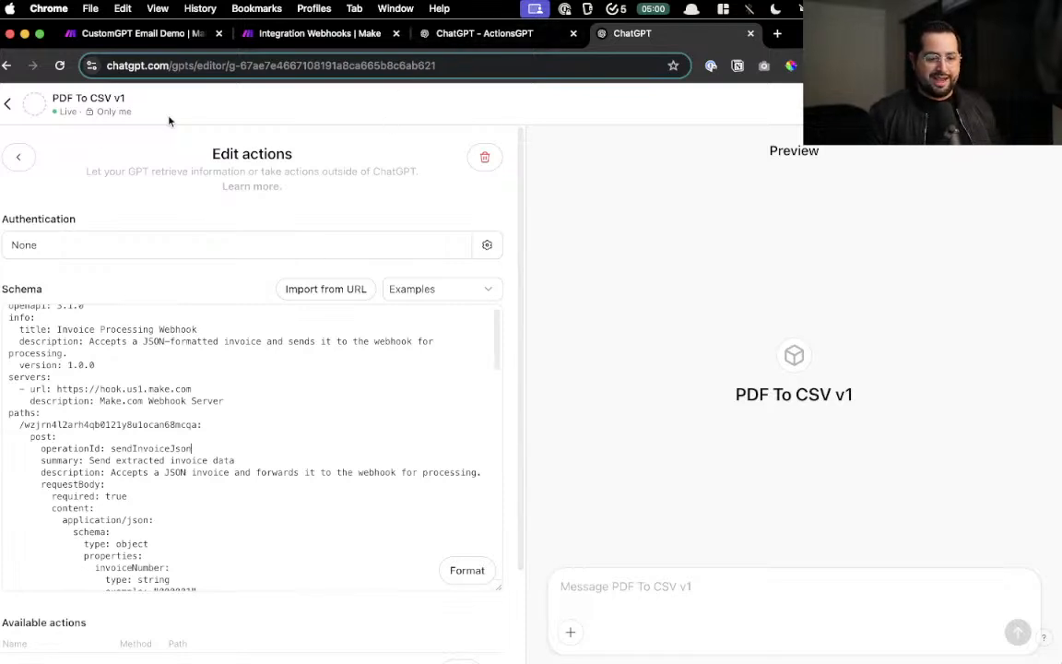
pyautogui.click(468, 39)
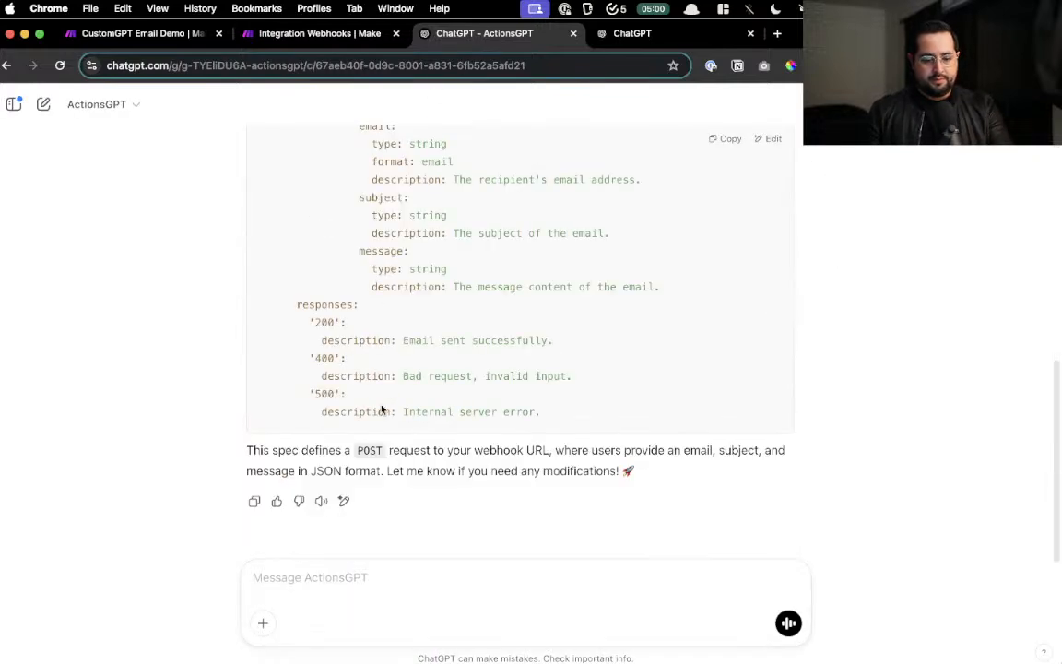
# - Dictate a request for an invoice-extraction action, including the pasted Make webhook URL
pyautogui.click(286, 572)
pyautogui.press('F5')
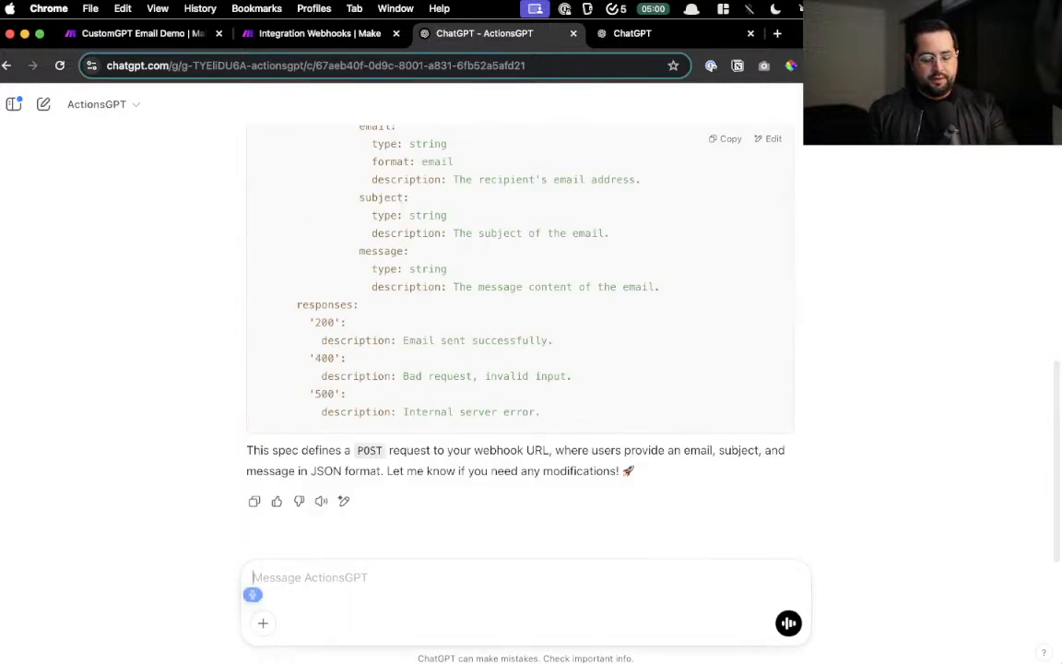
pyautogui.write('Create a new')
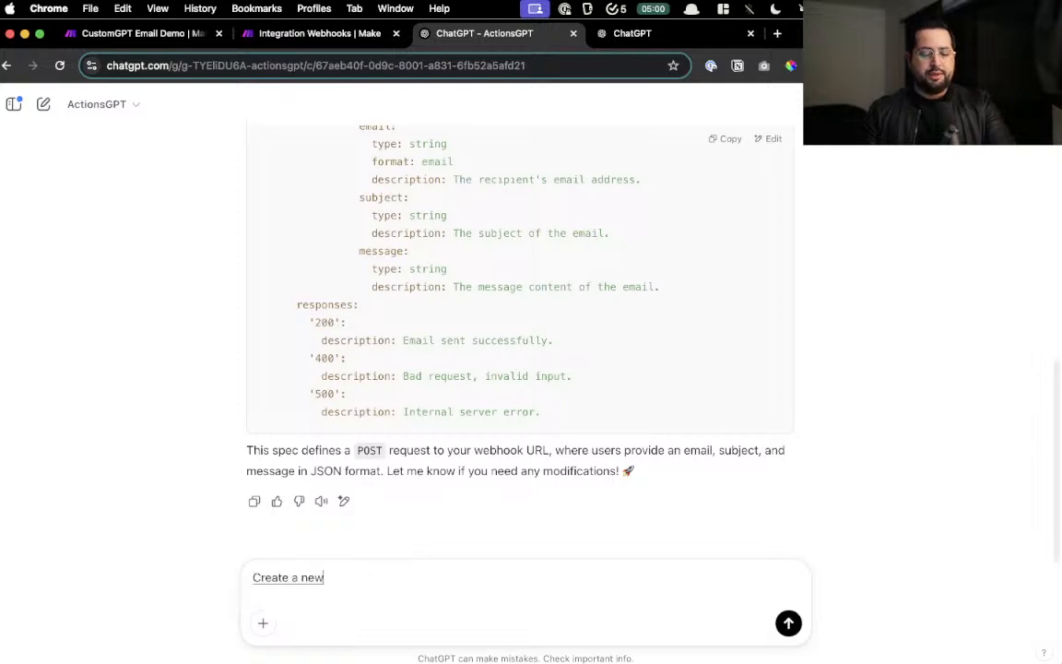
pyautogui.write(' action, GPT for')
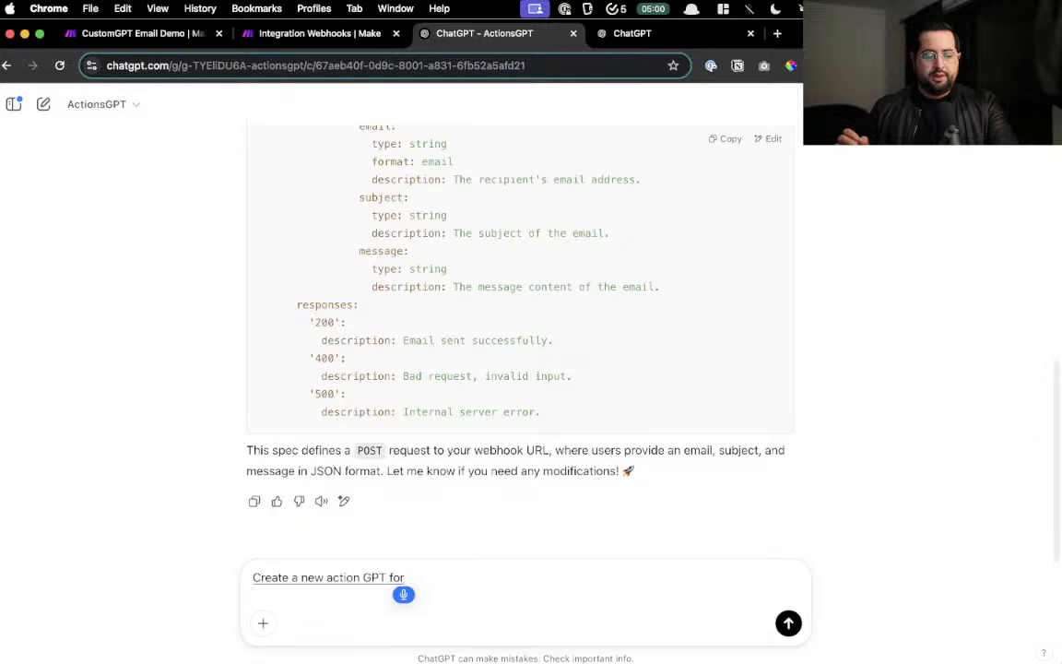
pyautogui.write(' extracting')
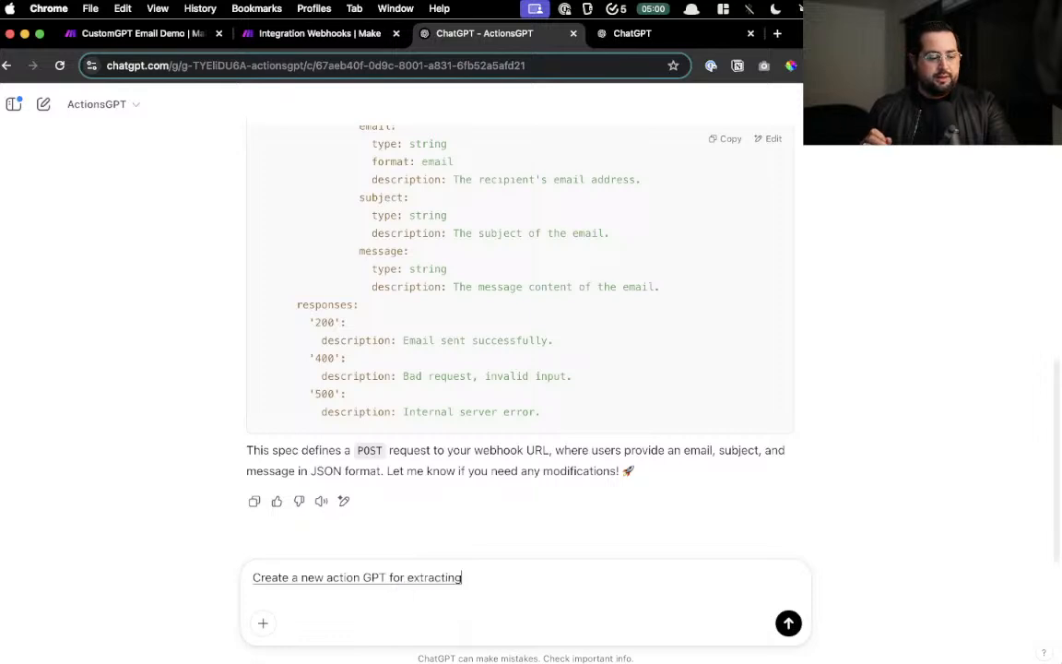
pyautogui.write(' the invoice')
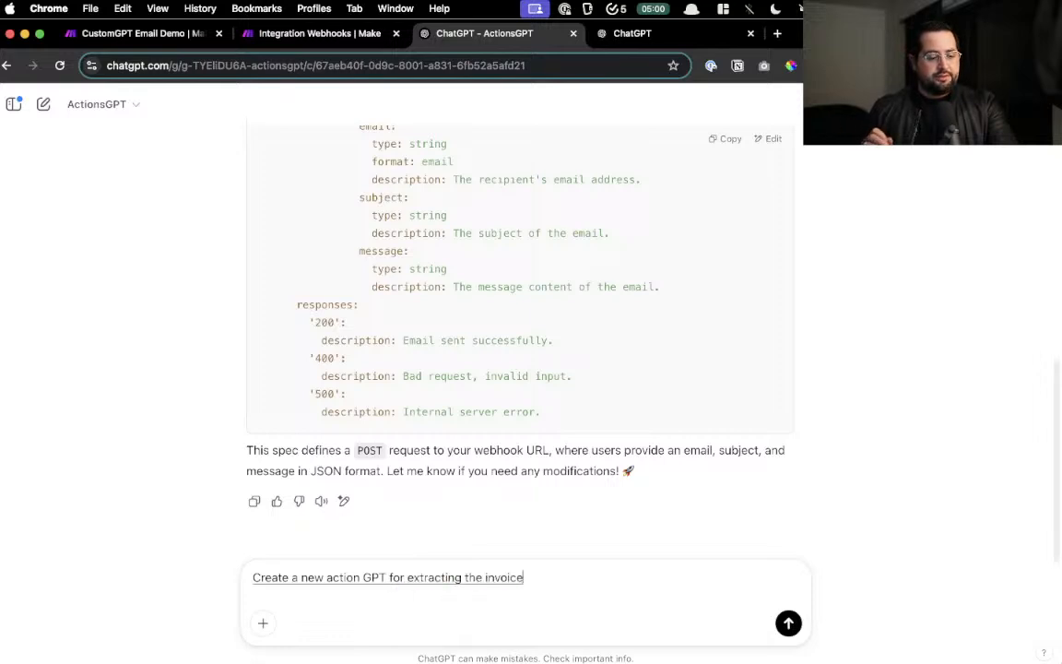
pyautogui.write(' details from the attached PTO')
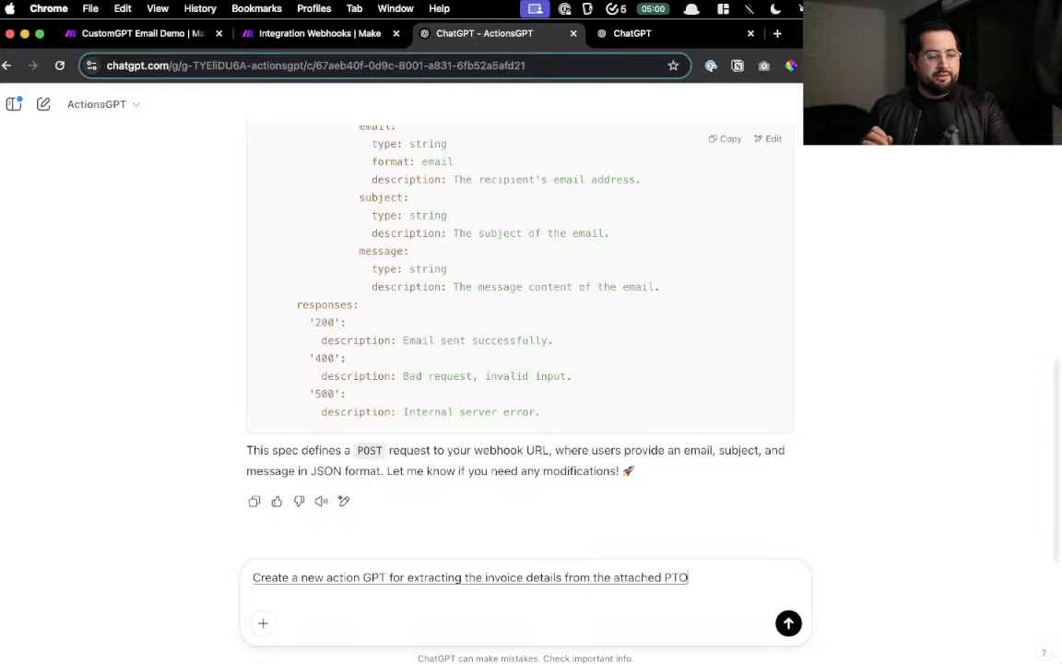
pyautogui.press('BackSpace')
pyautogui.press('BackSpace')
pyautogui.write('DF image')
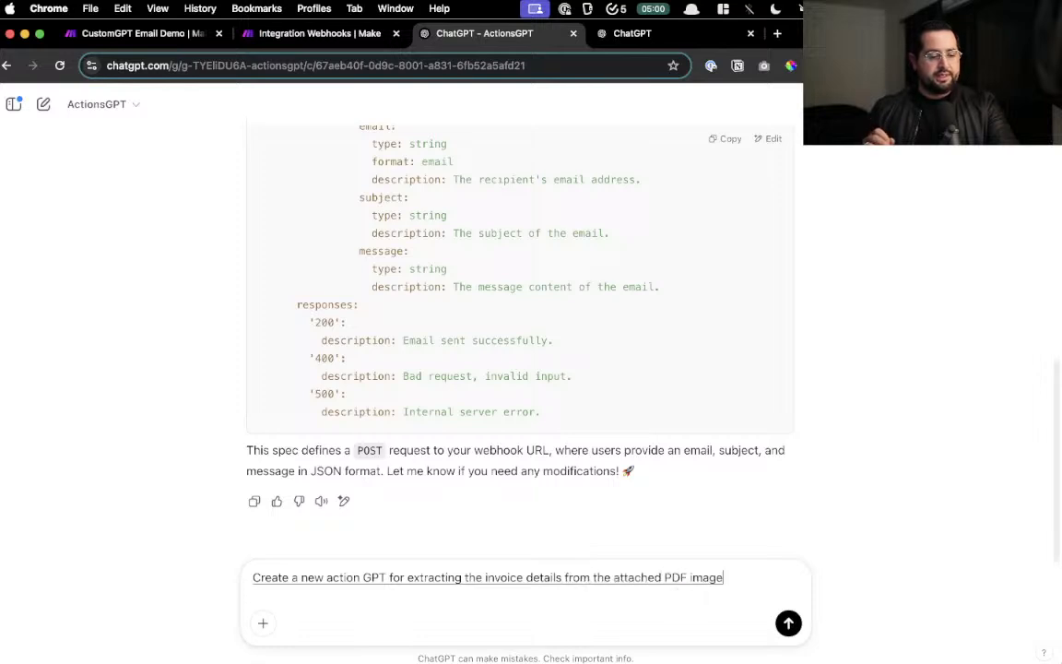
pyautogui.write(' has an example to then')
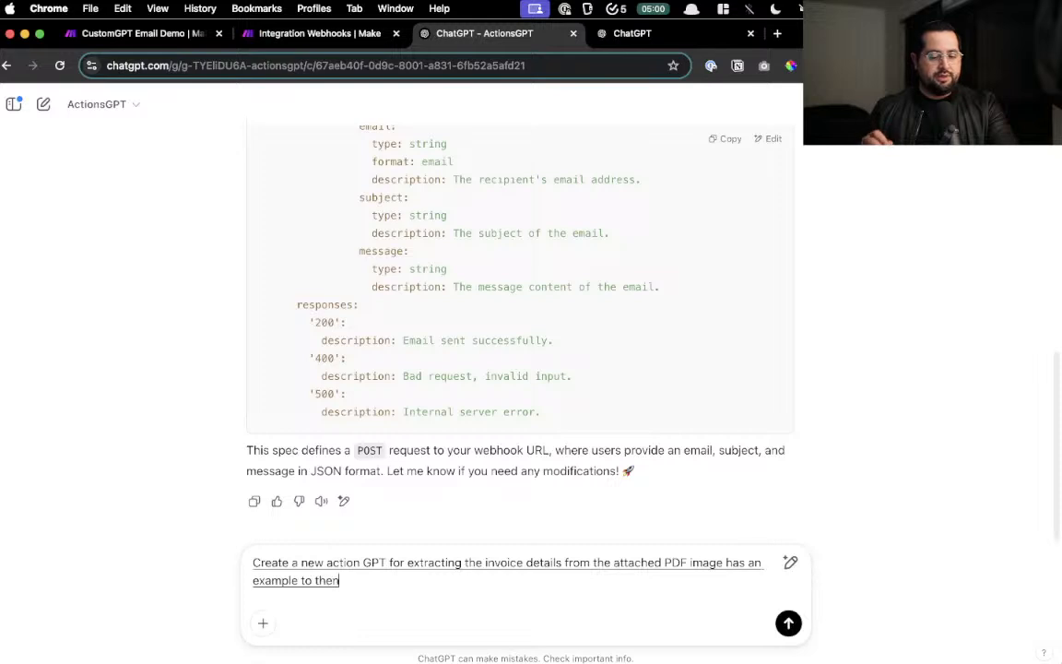
pyautogui.write(' send to the specific web hook')
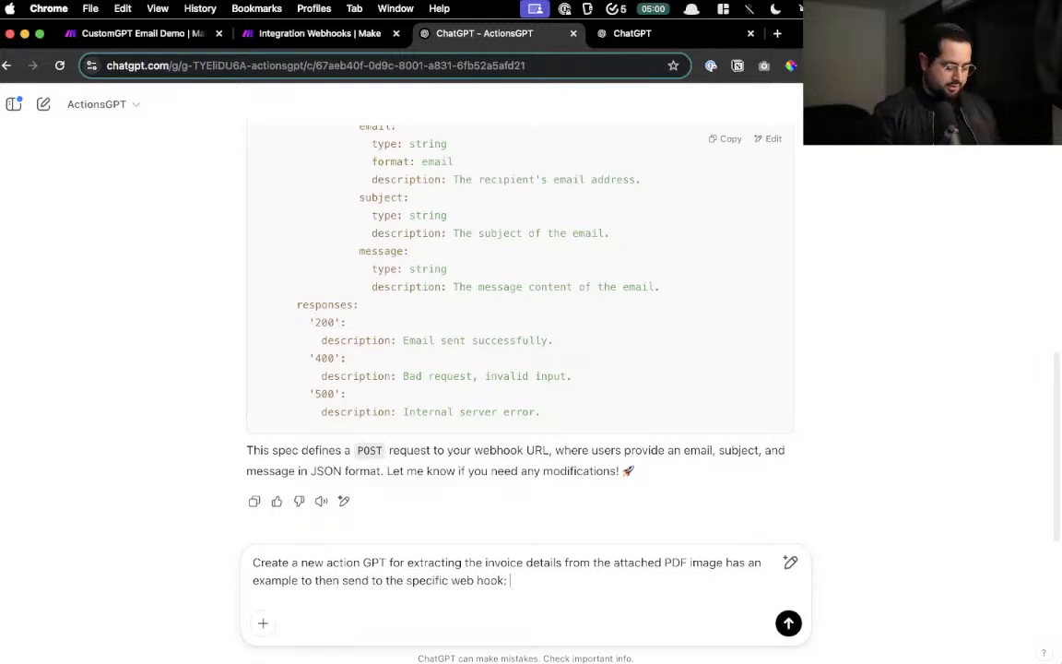
pyautogui.write(':')
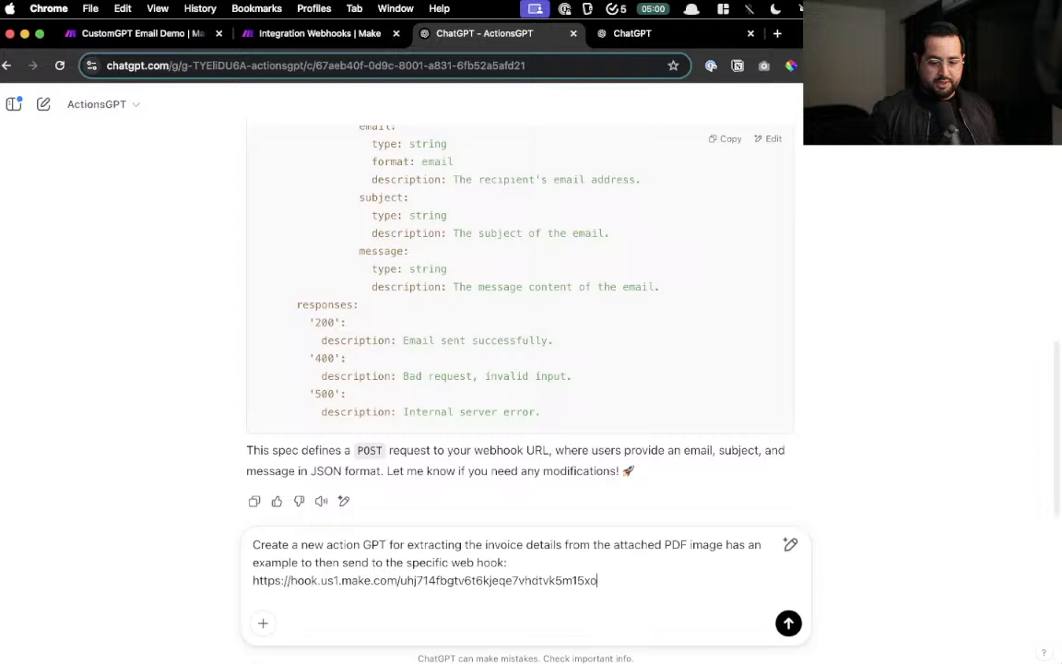
# - Attach Invoice version 1.webp and send the request to ActionsGPT
pyautogui.click(263, 627)
pyautogui.click(314, 591)
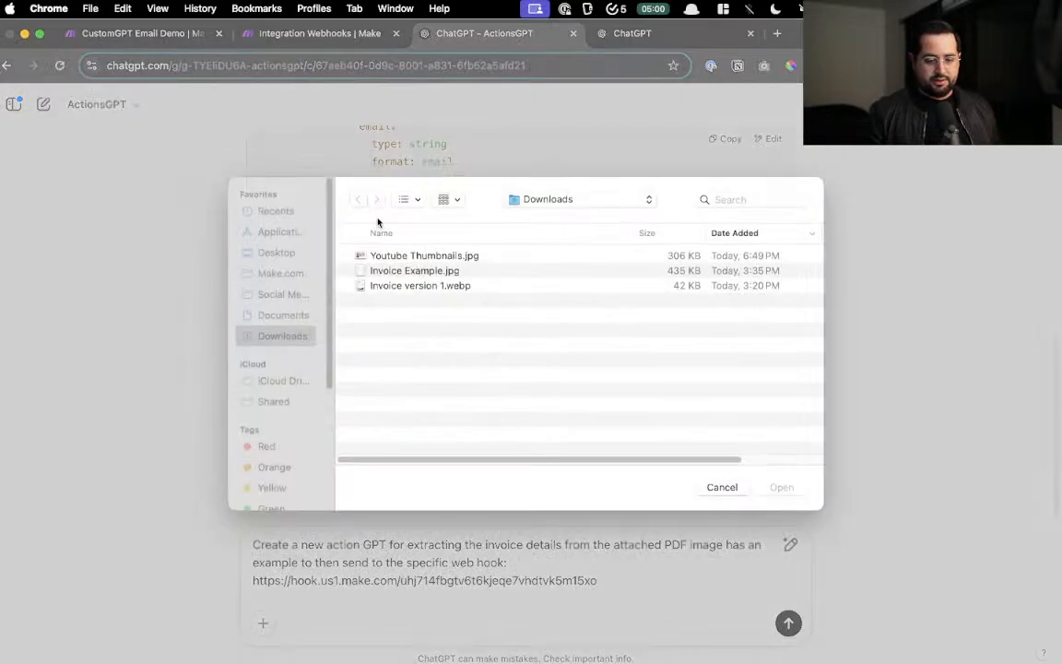
pyautogui.doubleClick(406, 288)
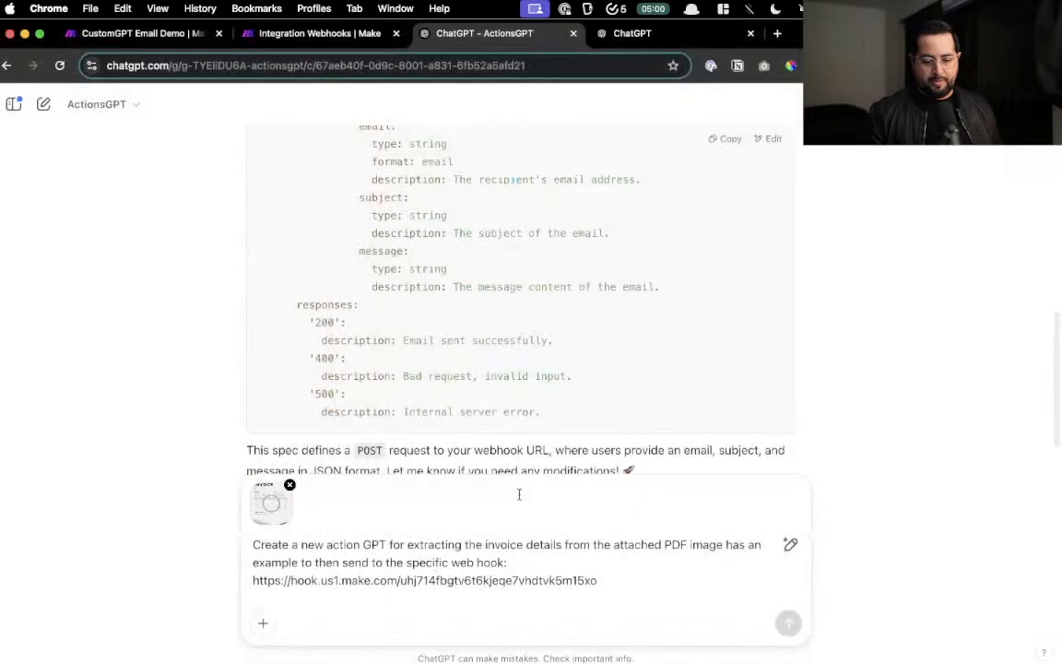
pyautogui.press('Return')
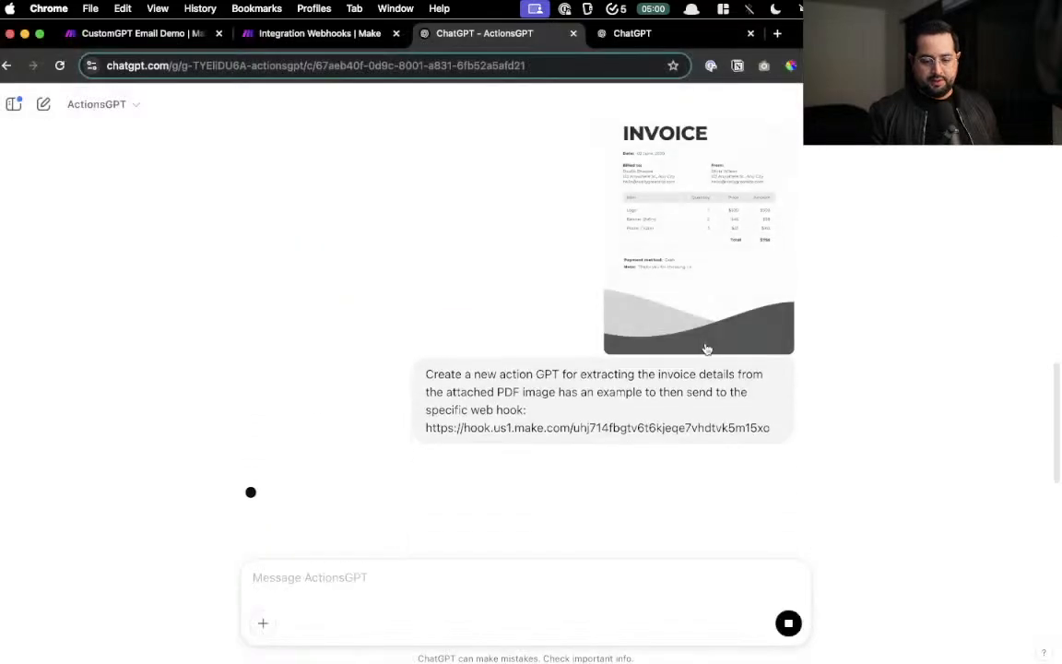
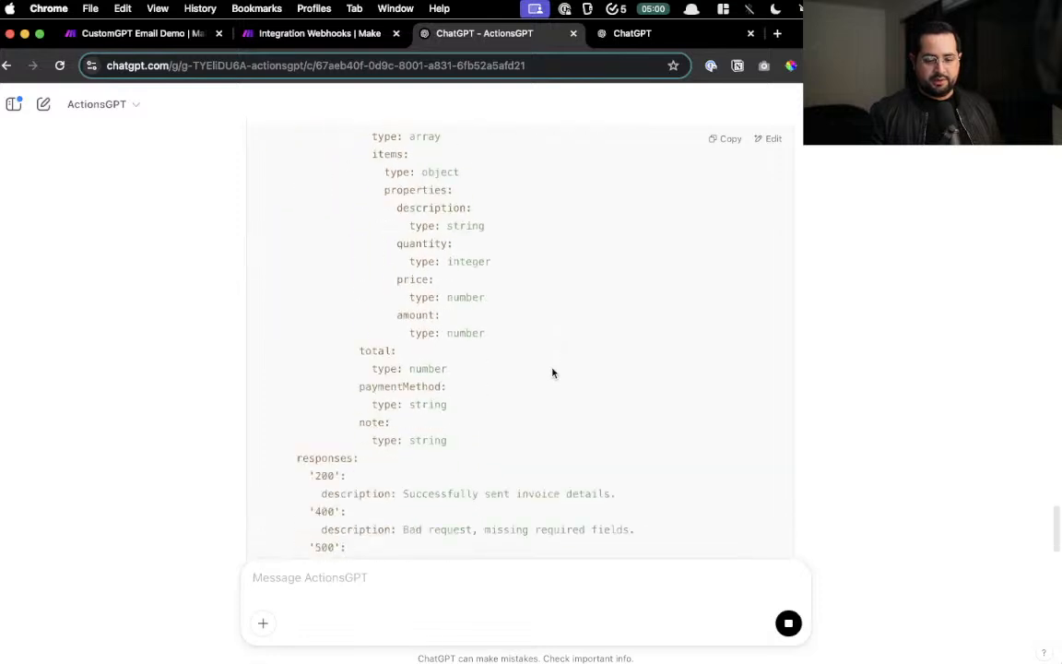
# - Copy the OpenAPI spec that ActionsGPT generated
pyautogui.scroll(6, 552, 370)
pyautogui.scroll(-5, 552, 370)
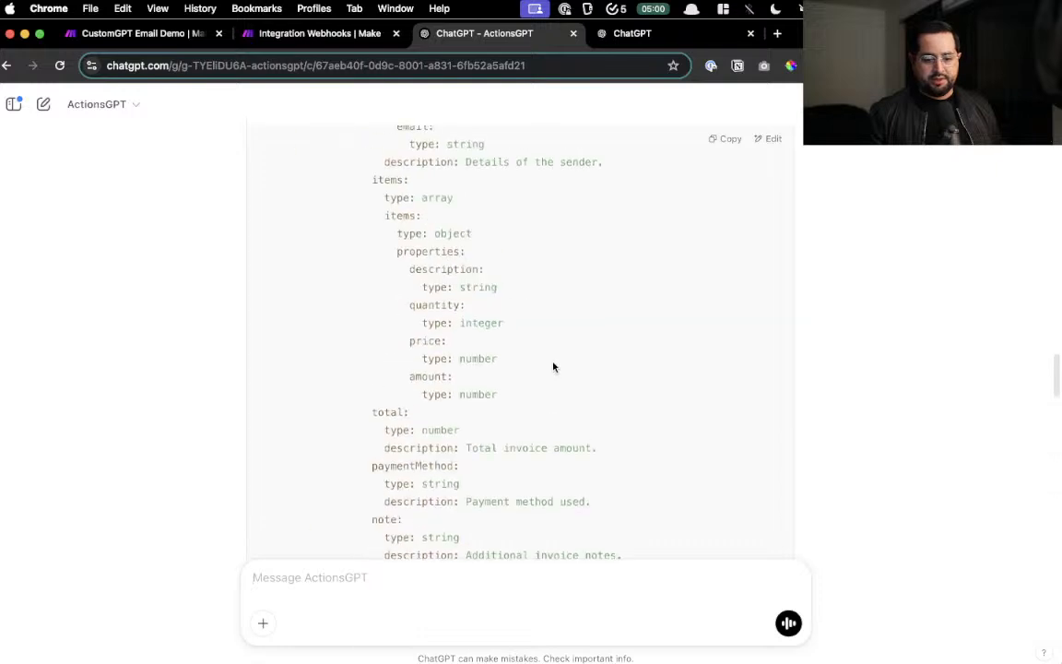
pyautogui.scroll(10, 565, 347)
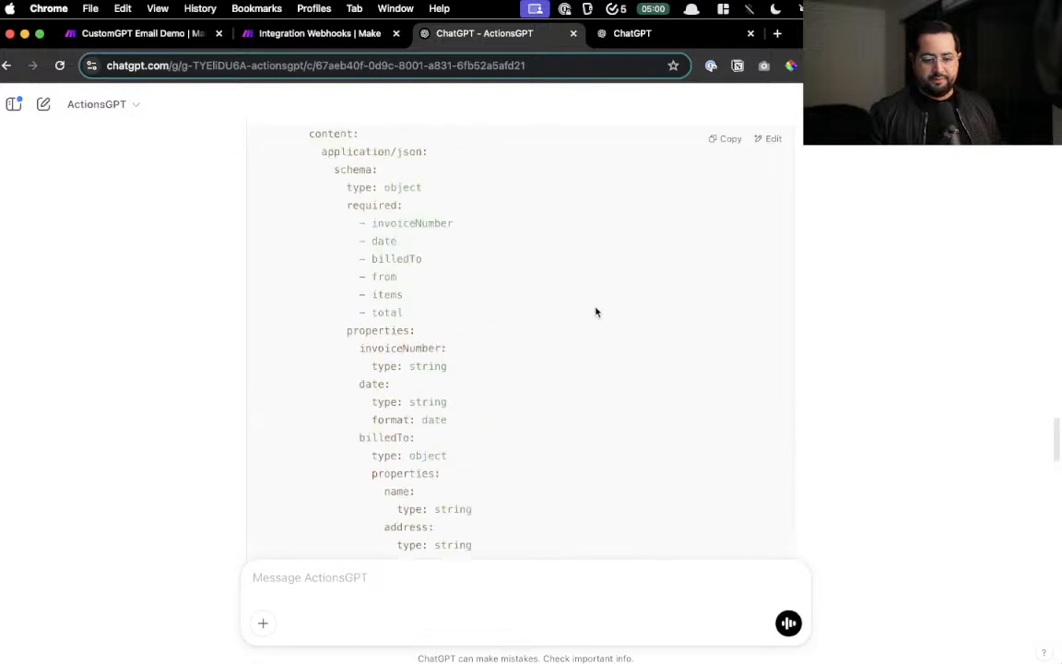
pyautogui.click(733, 140)
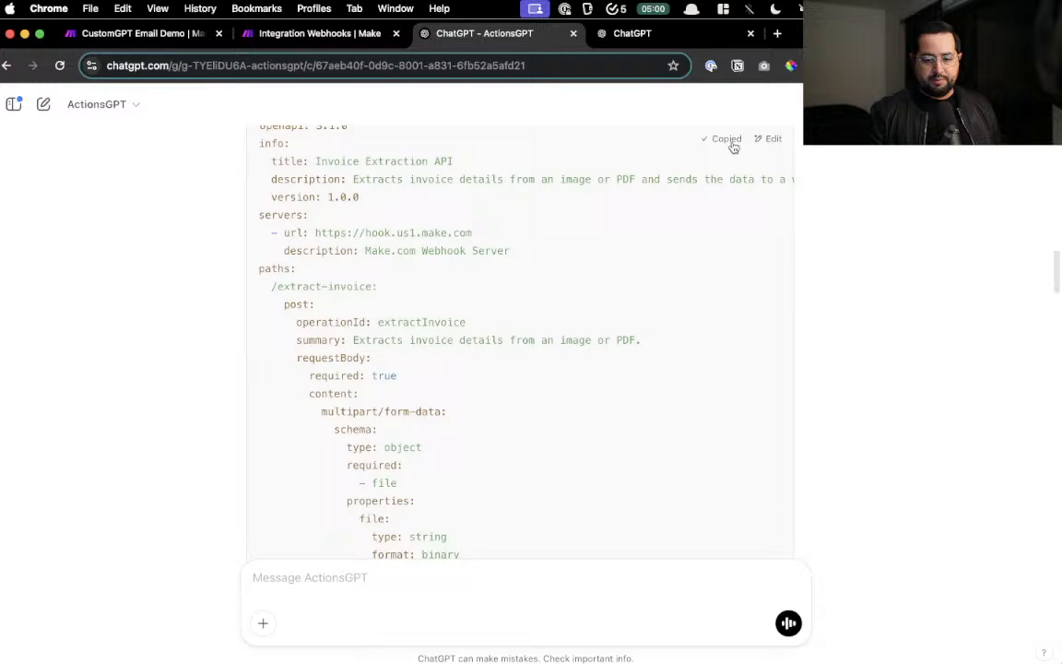
# - Ask ActionsGPT for a ChatGPT prompt that extracts an uploaded invoice and sends it via the action
pyautogui.click(350, 577)
pyautogui.press('F5')
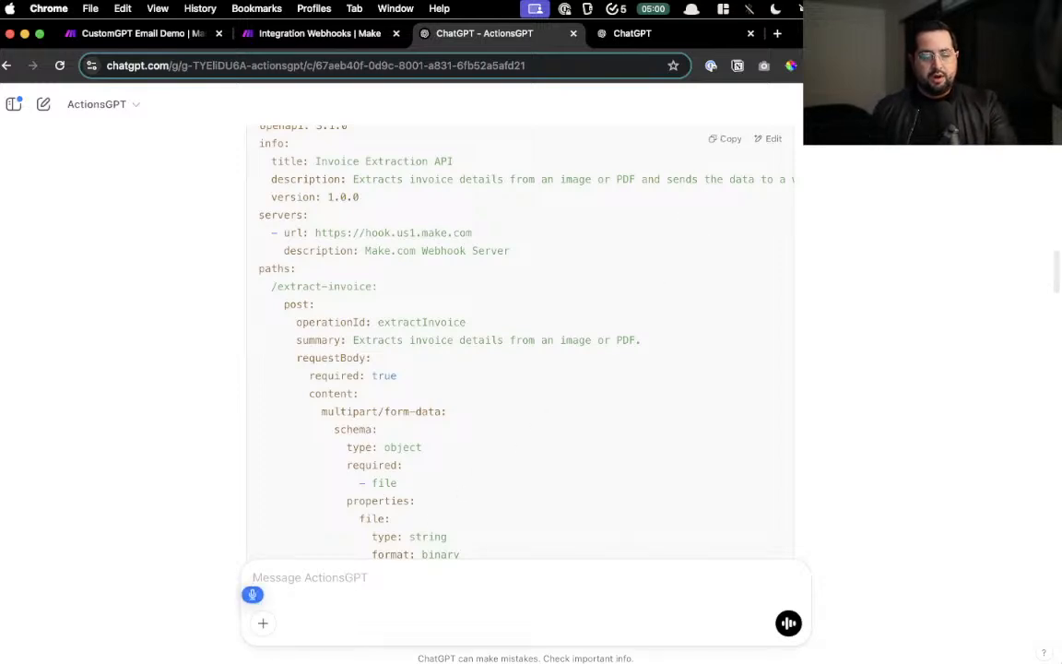
pyautogui.write('Also write the ChatGPT prom')
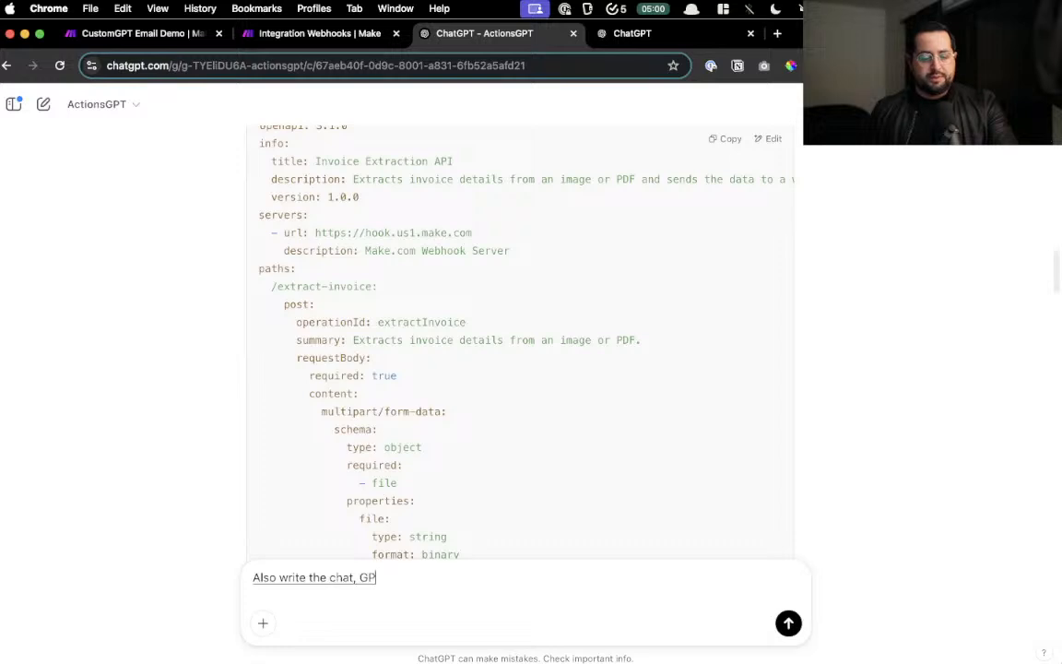
pyautogui.write('pt that the us')
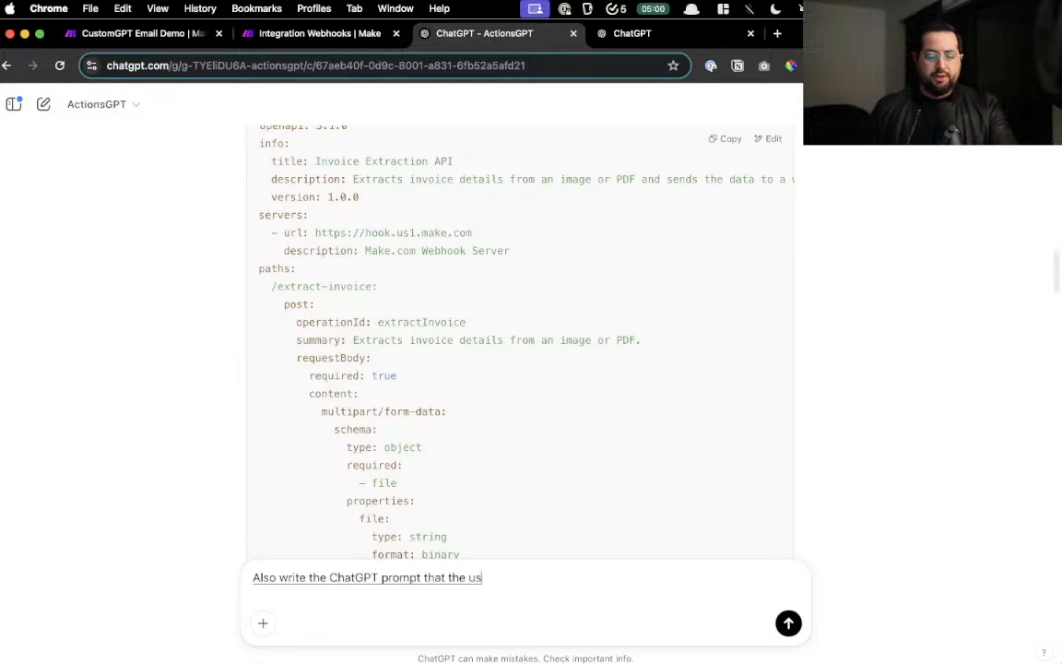
pyautogui.write('er will upload a invoice')
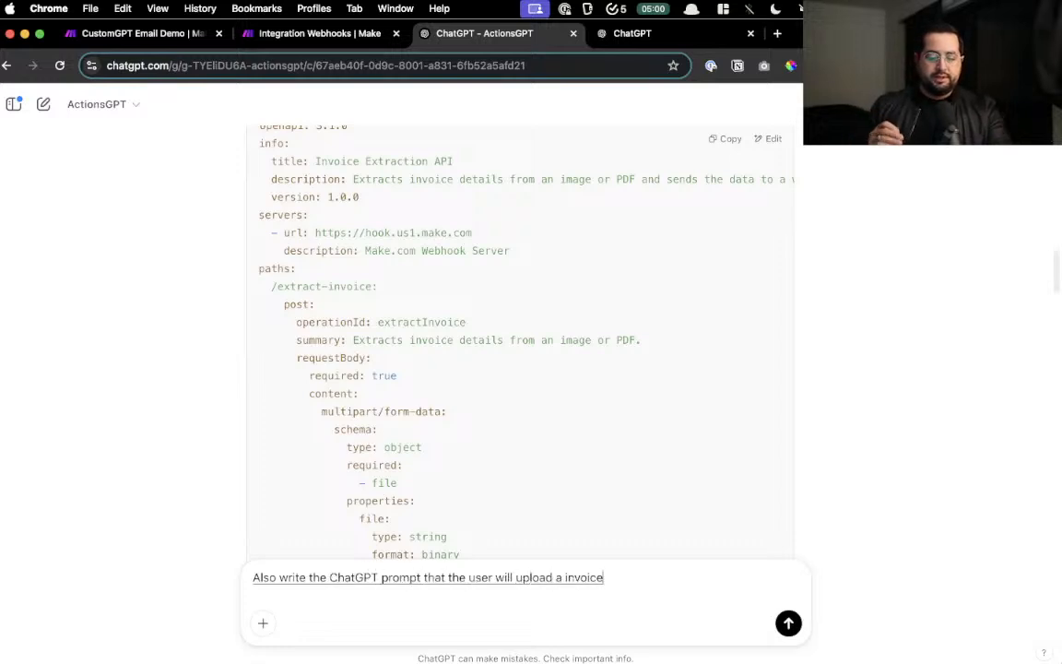
pyautogui.write(' similar to the one')
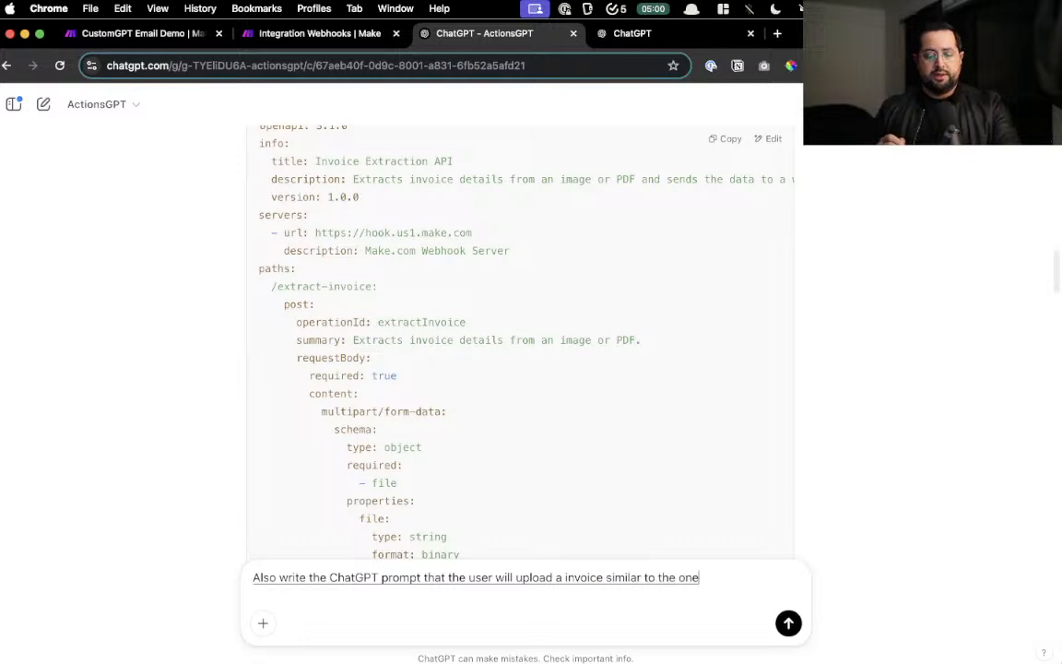
pyautogui.write(' that we just referenced')
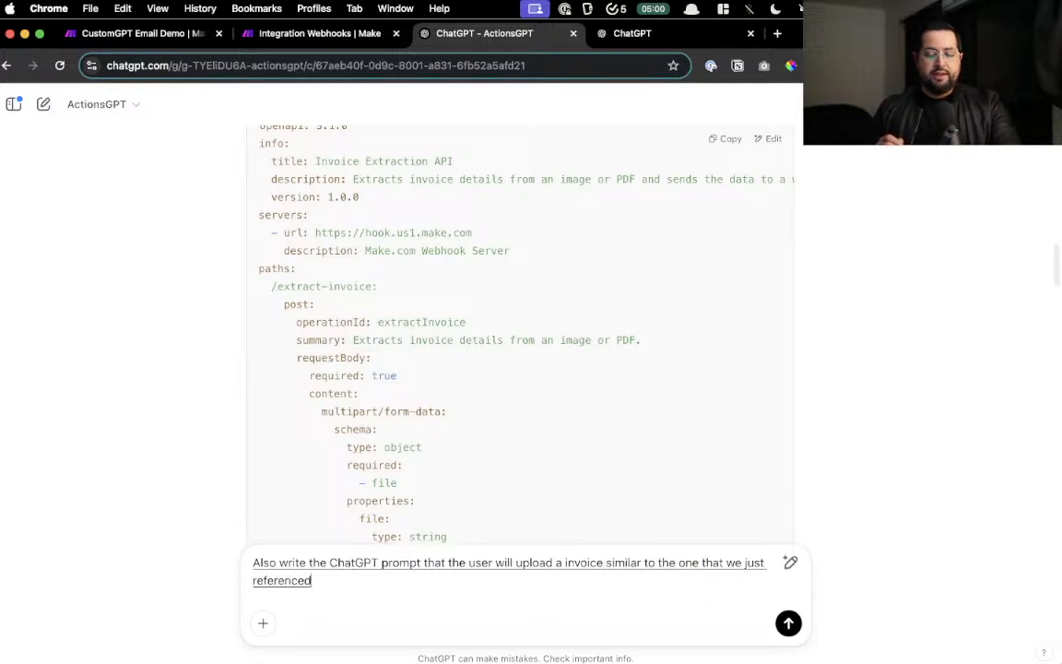
pyautogui.write(' and then give the')
pyautogui.write('action to extract the information')
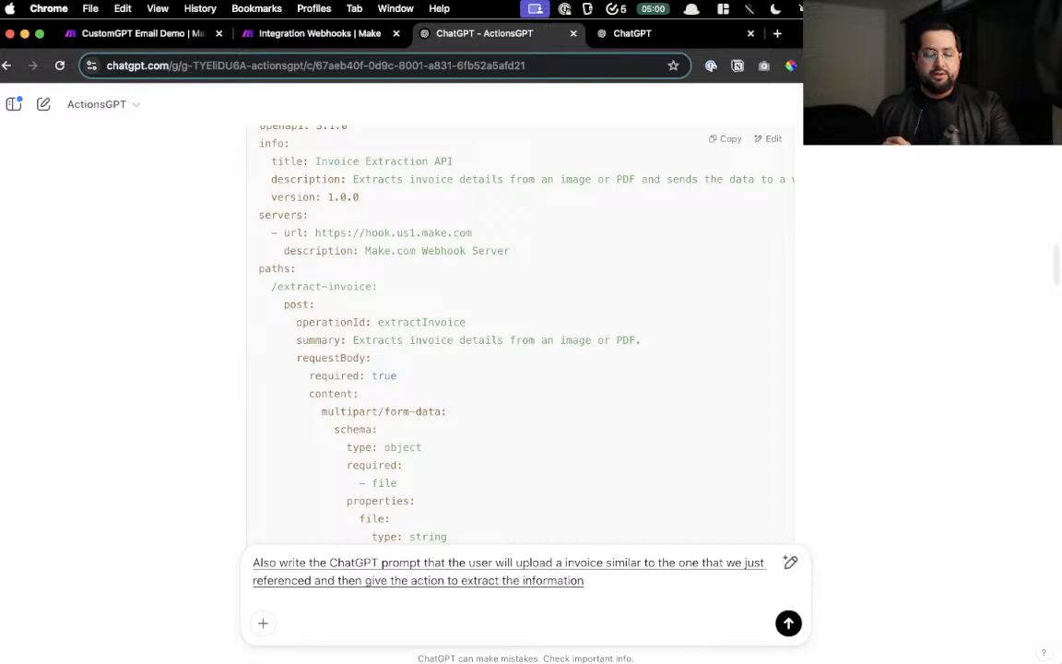
pyautogui.write(' and then use the action')
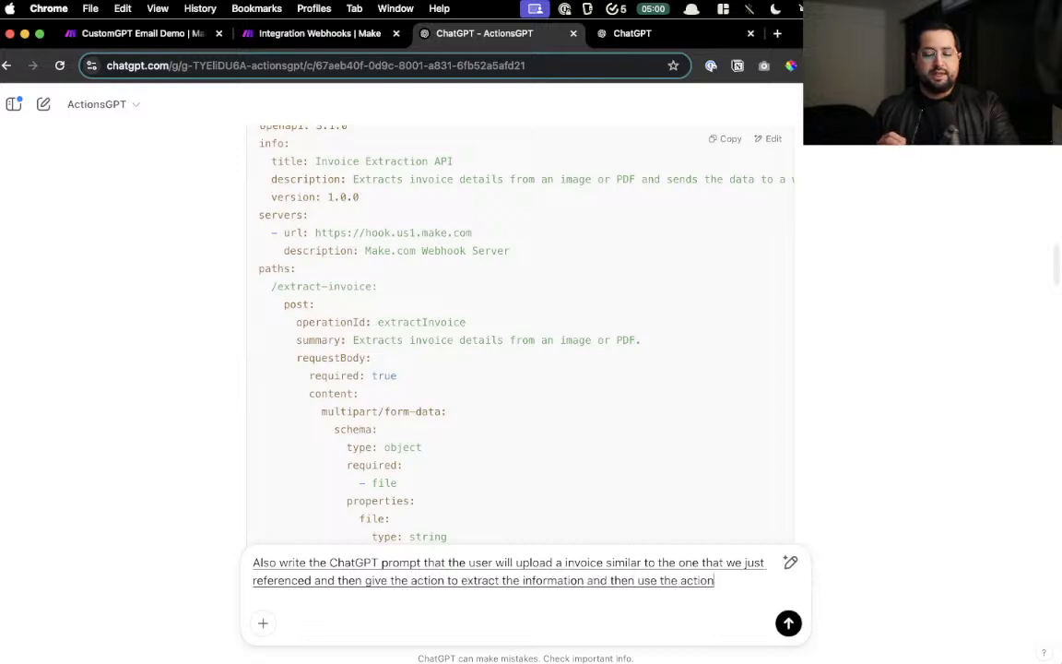
pyautogui.write(' to send it')
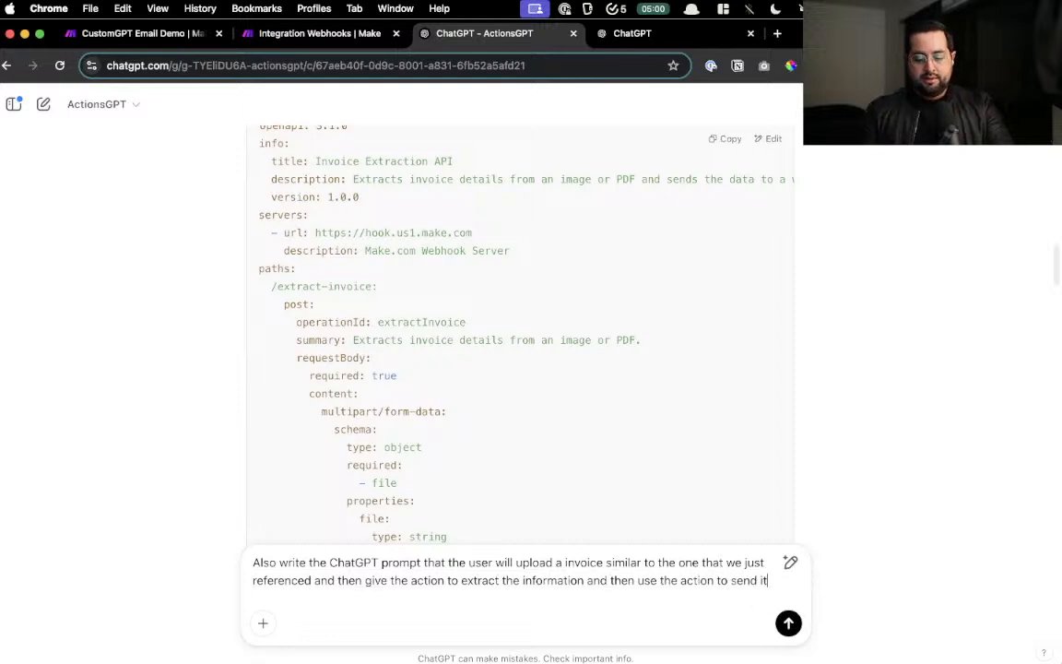
pyautogui.press('Return')
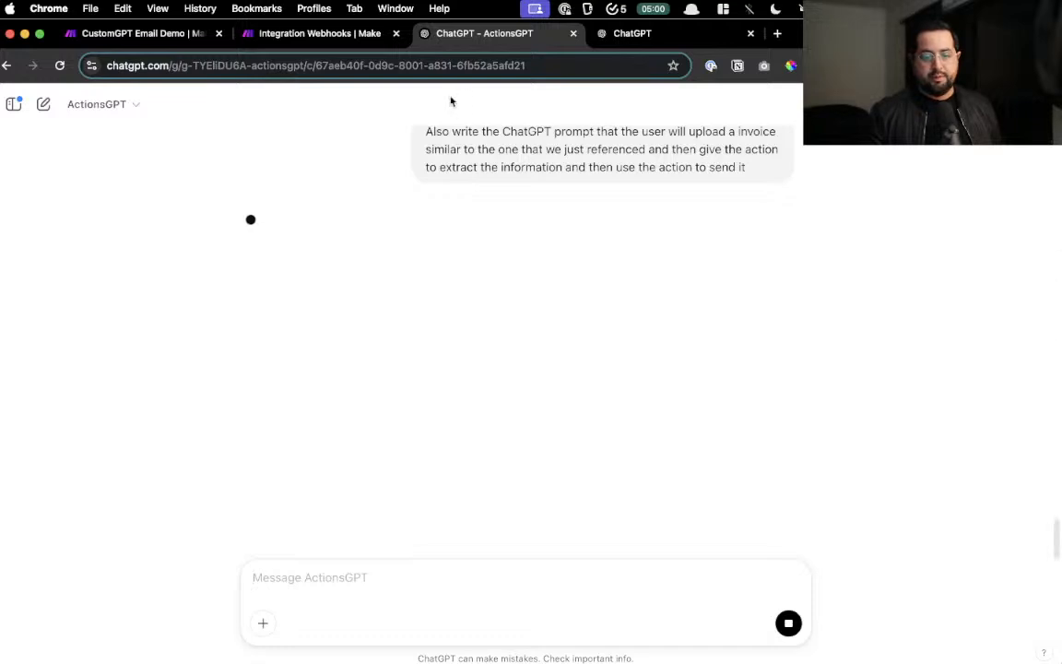
# - Replace the GPT's action schema with the copied Invoice Extraction spec and return to ActionsGPT
pyautogui.click(636, 35)
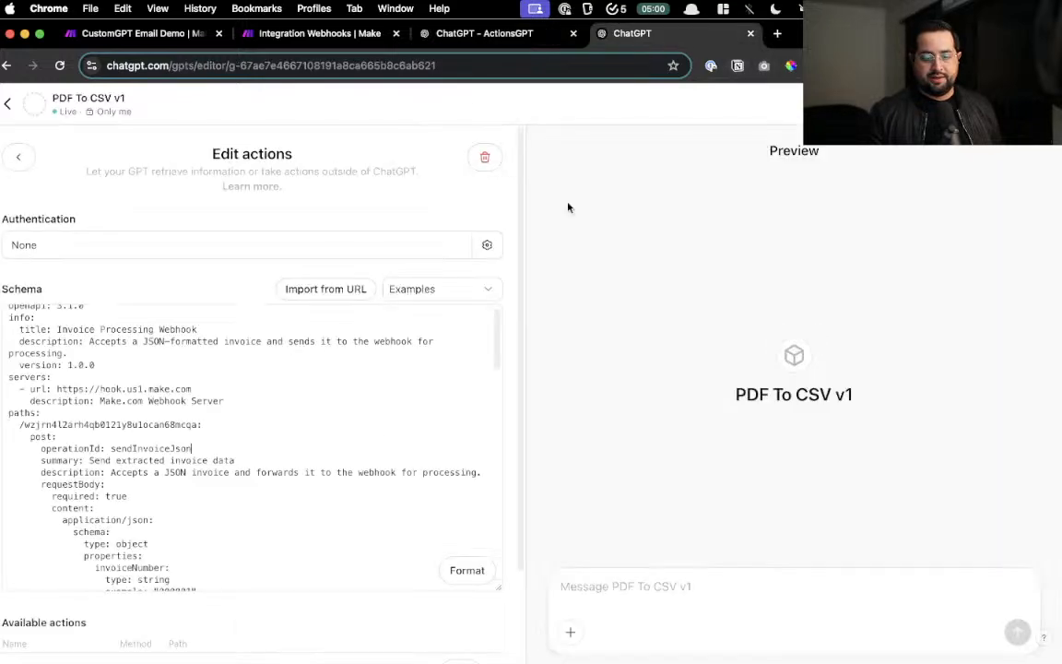
pyautogui.press('super+a')
pyautogui.press('super+v')
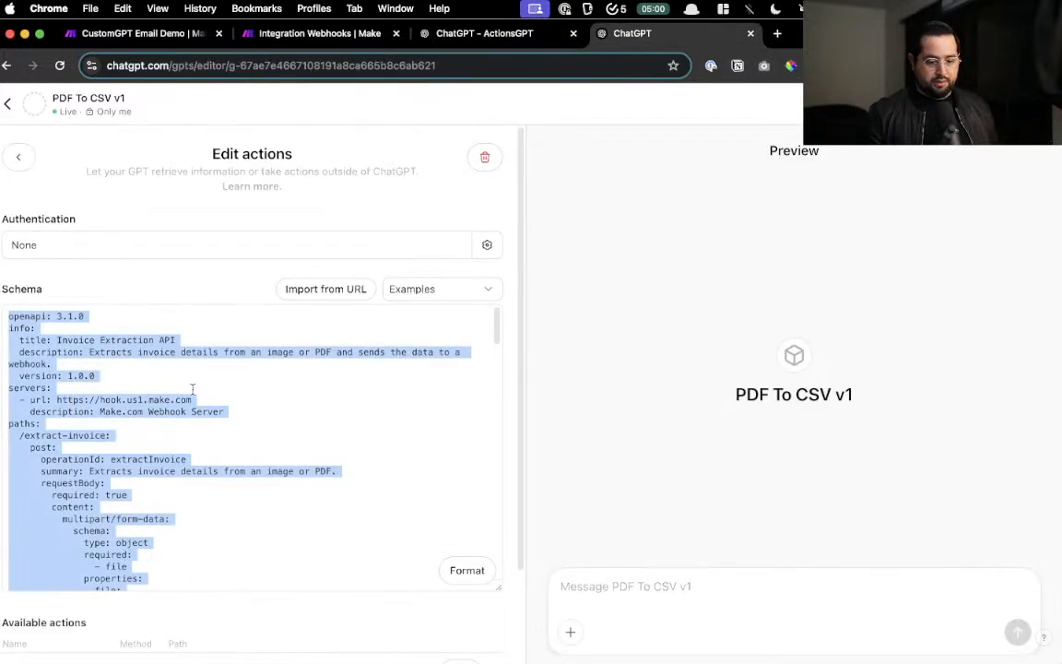
pyautogui.click(244, 283)
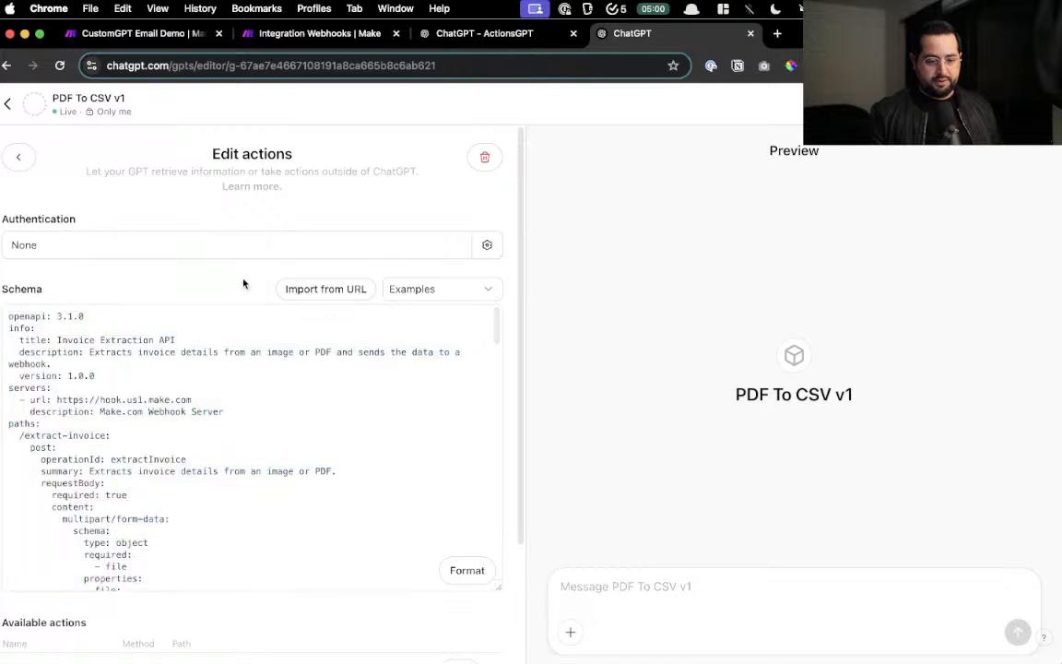
pyautogui.click(29, 163)
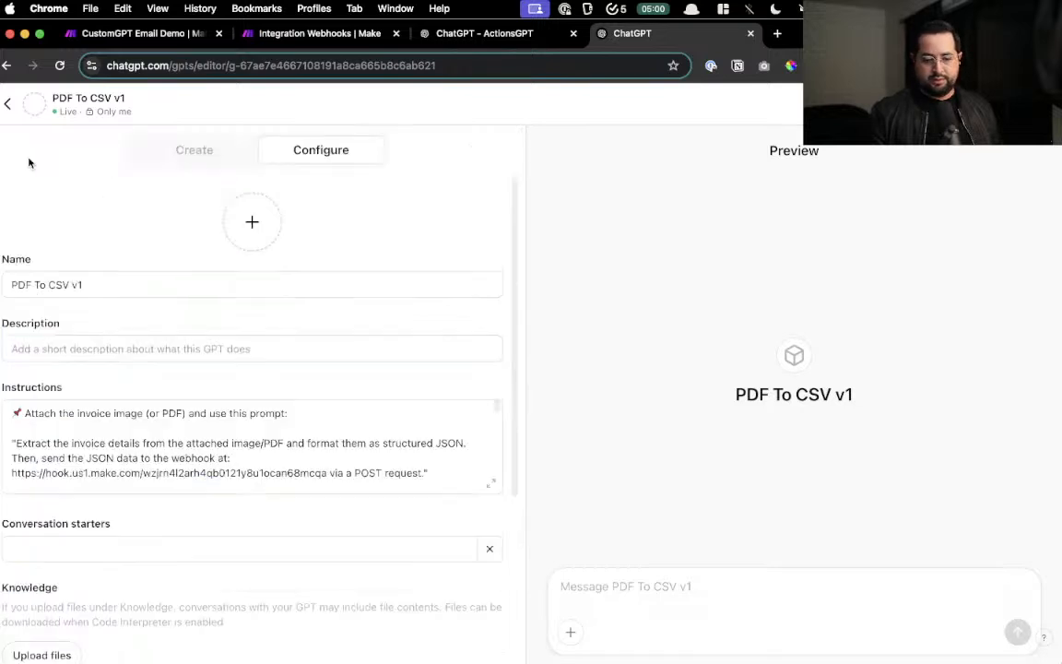
pyautogui.click(518, 36)
# - Ask ActionsGPT to drop the emojis and give the prompt as plain text, then select it
pyautogui.scroll(-5, 449, 430)
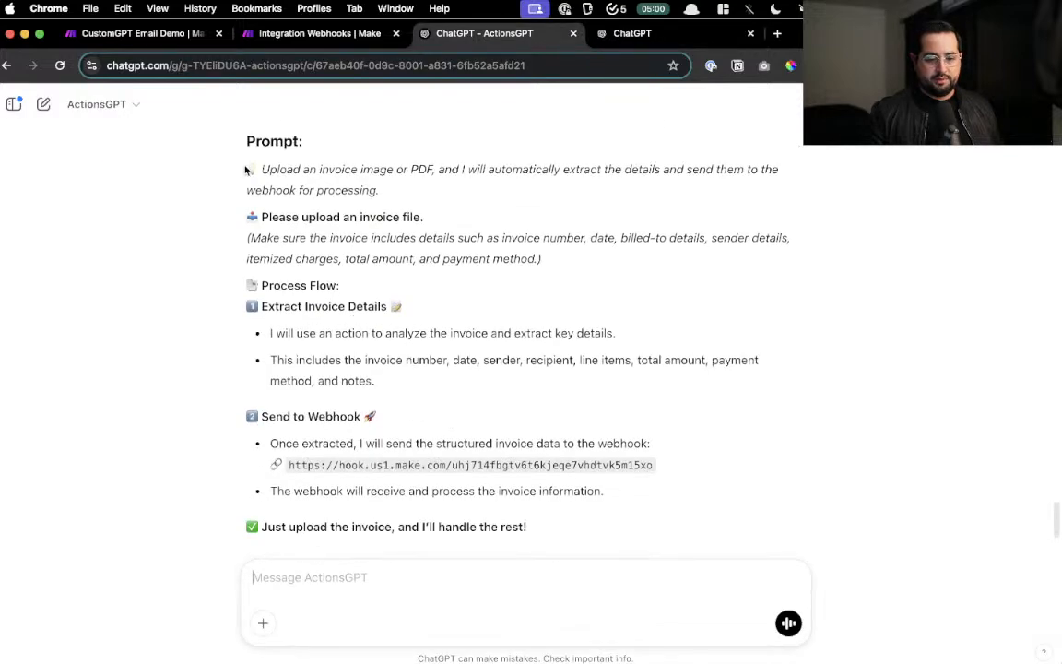
pyautogui.scroll(-6, 316, 457)
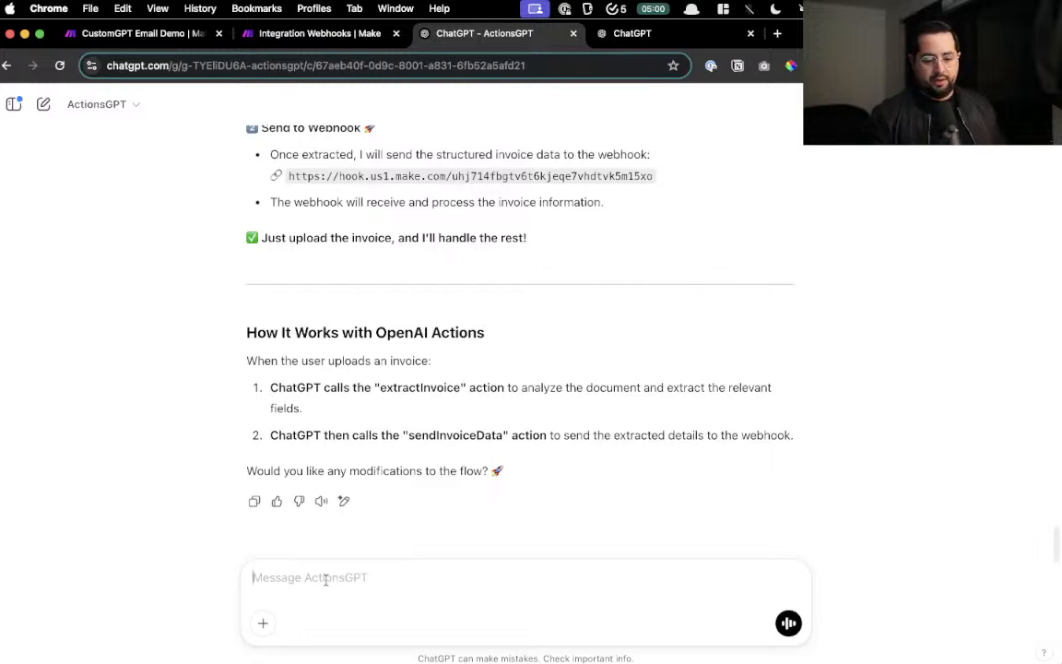
pyautogui.press('F5')
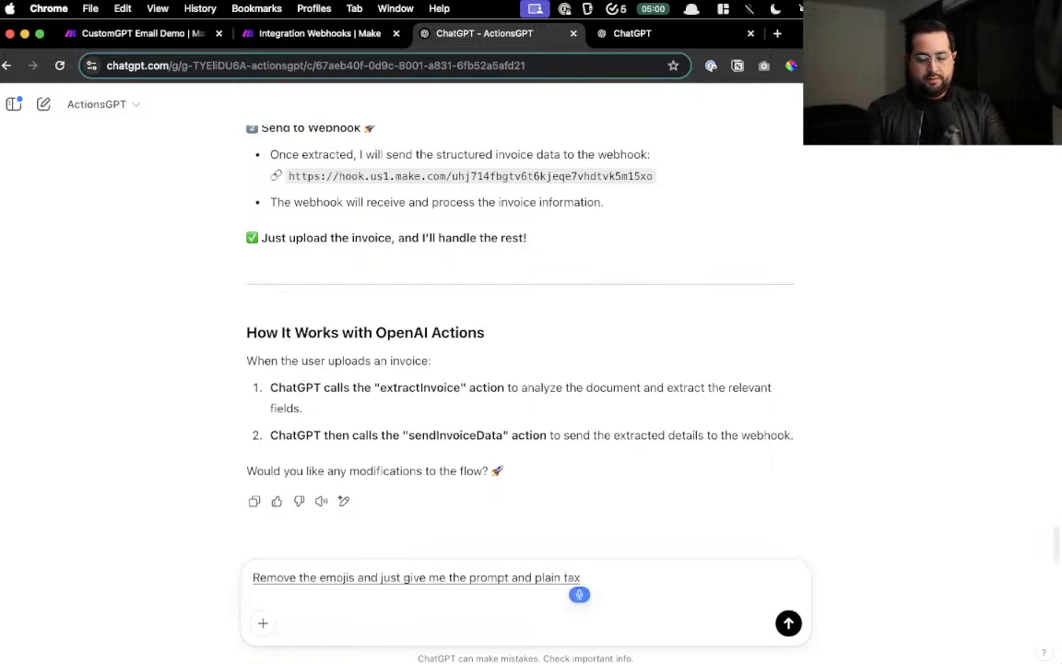
pyautogui.press('BackSpace')
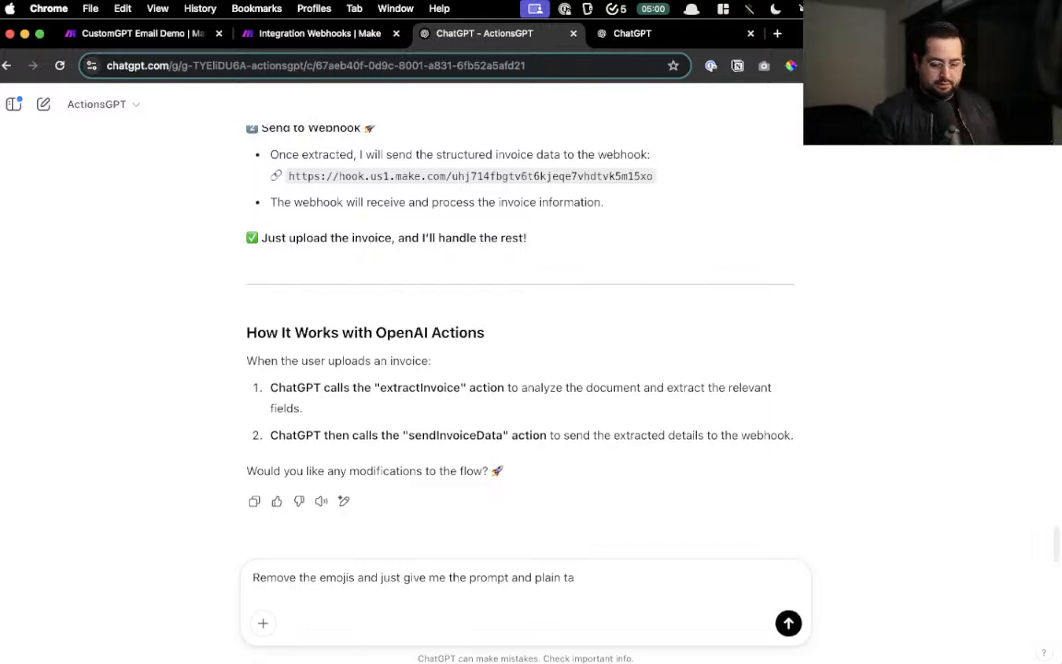
pyautogui.write('ext')
pyautogui.press('Return')
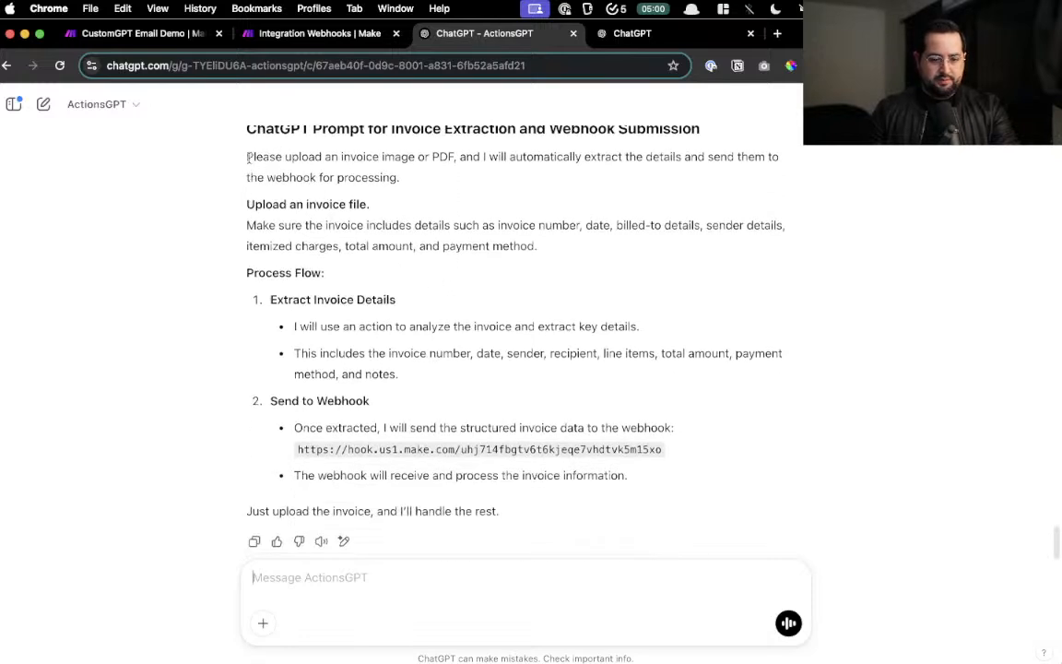
pyautogui.moveTo(247, 160); pyautogui.dragTo(658, 490)
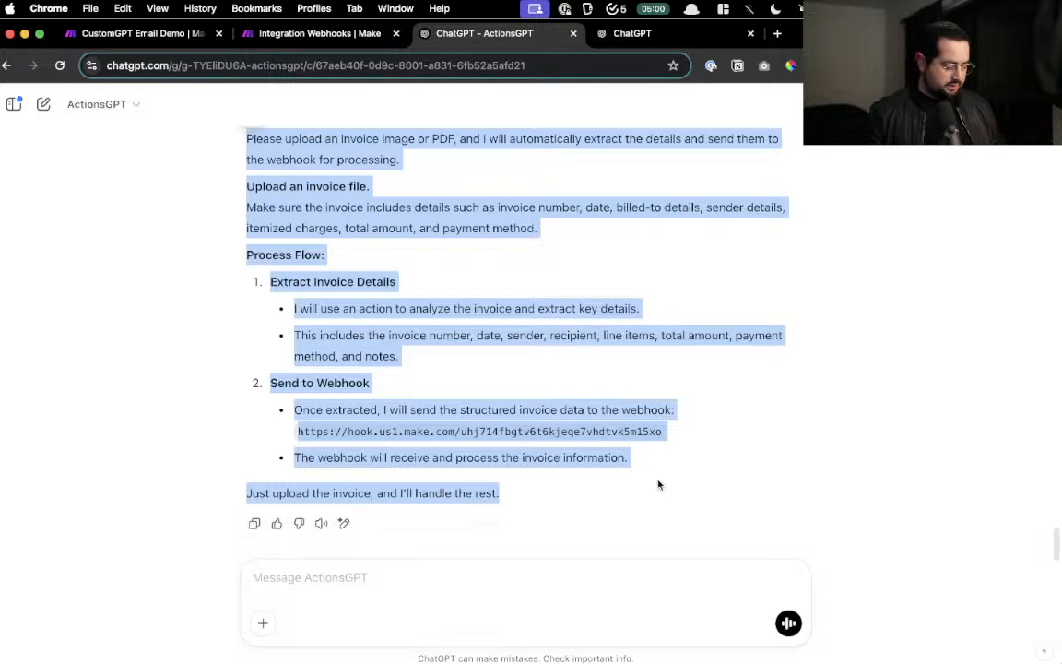
# - Replace the GPT's instructions with the copied plain-text invoice prompt
pyautogui.click(689, 37)
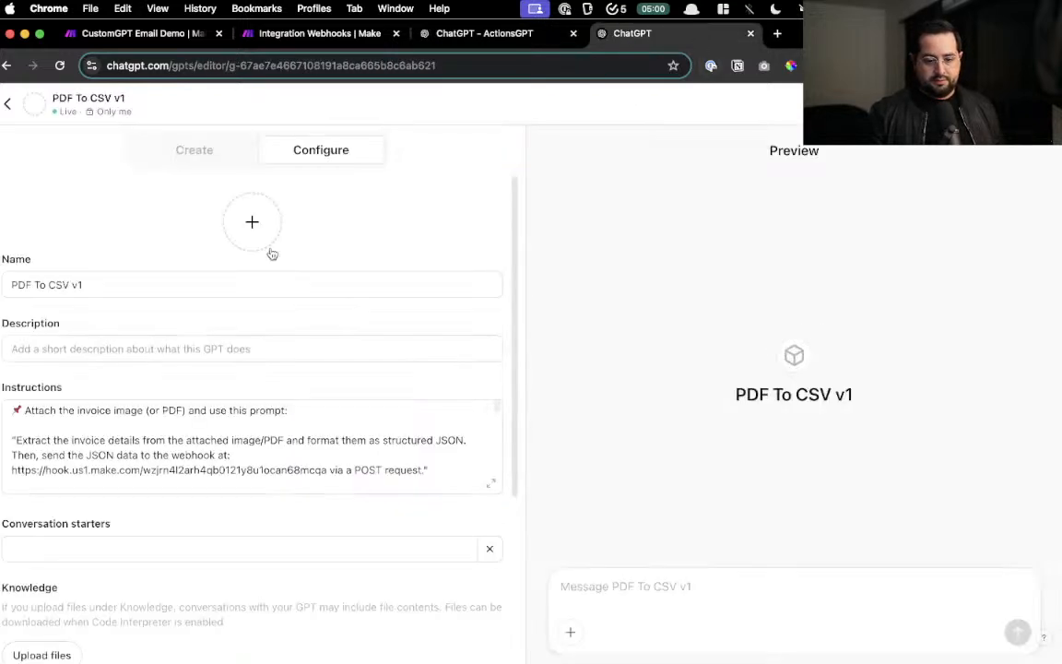
pyautogui.press('super+a')
pyautogui.press('super+v')
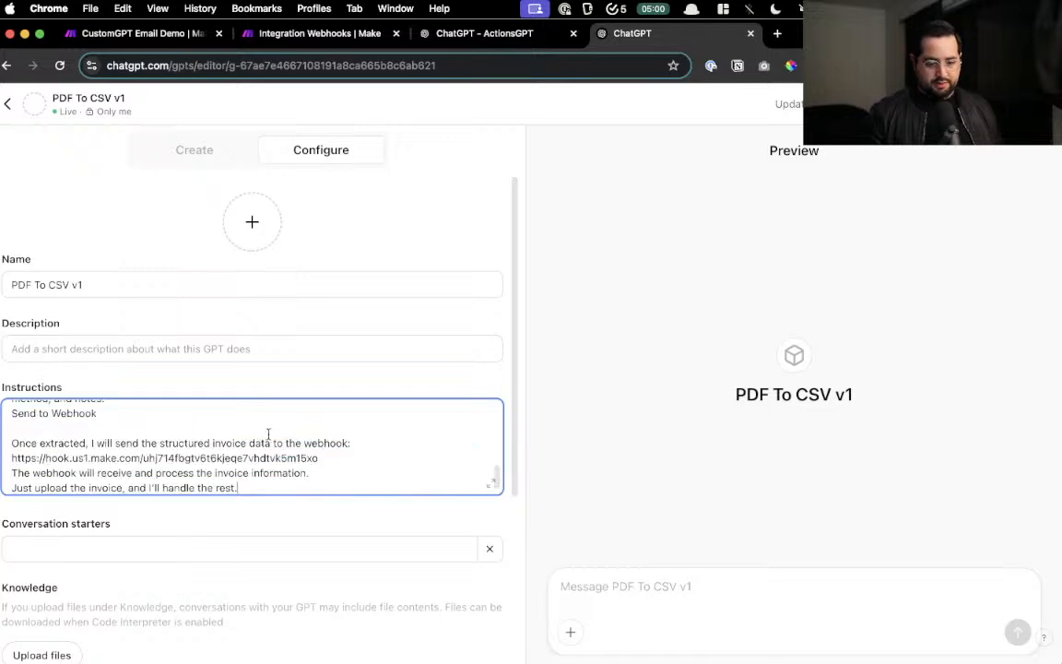
pyautogui.scroll(-5, 357, 502)
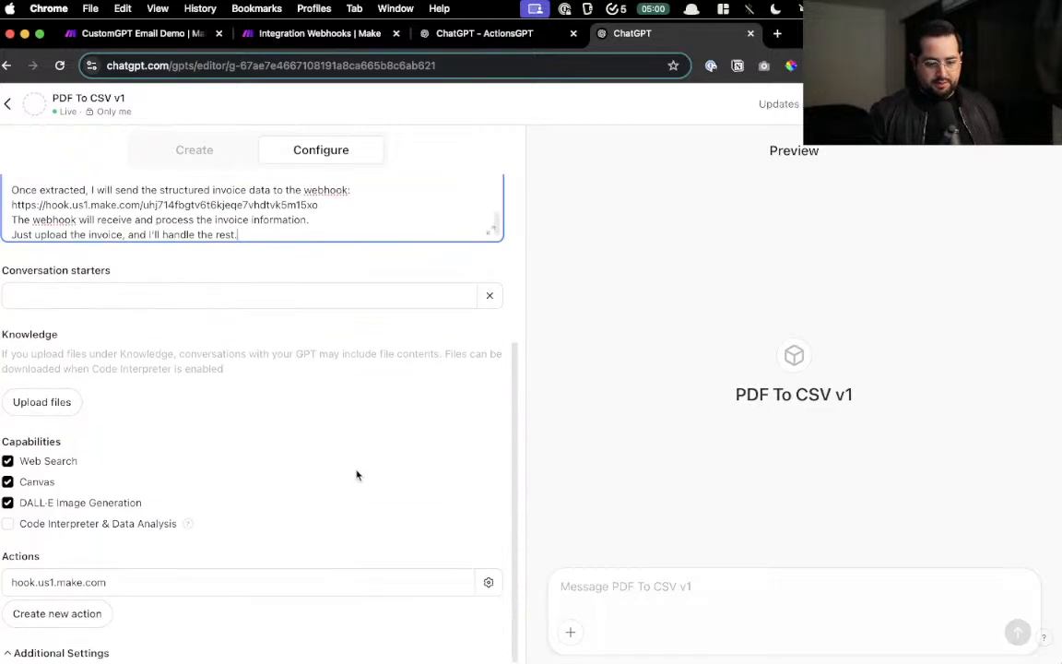
pyautogui.scroll(5, 197, 502)
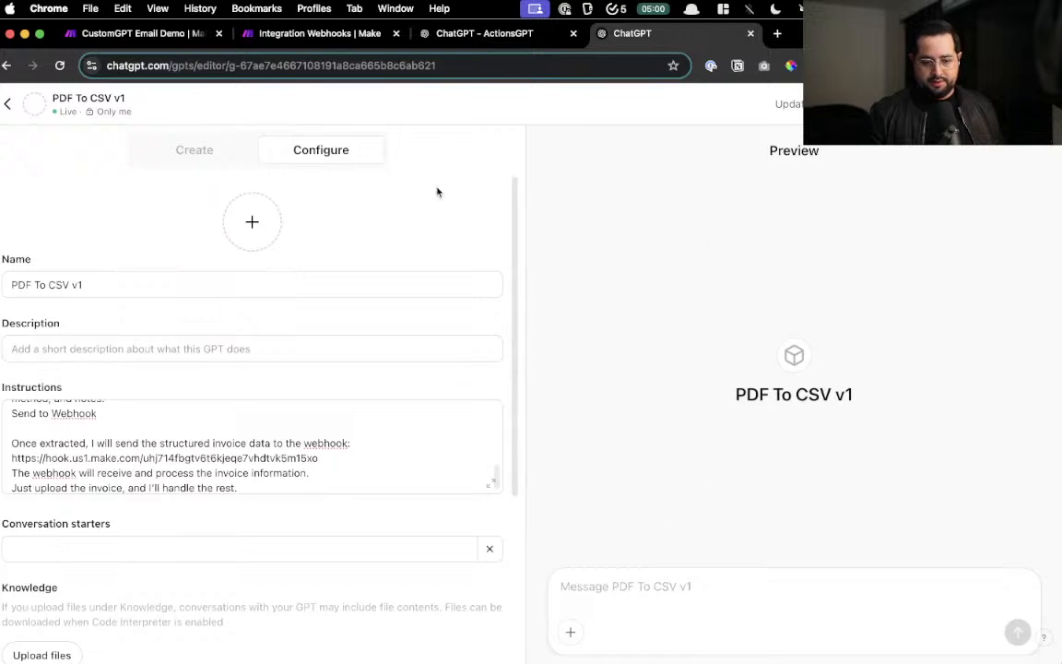
# - Rename the GPT to 'PDF To email' and save the update
pyautogui.moveTo(95, 282); pyautogui.dragTo(51, 284)
pyautogui.write('email')
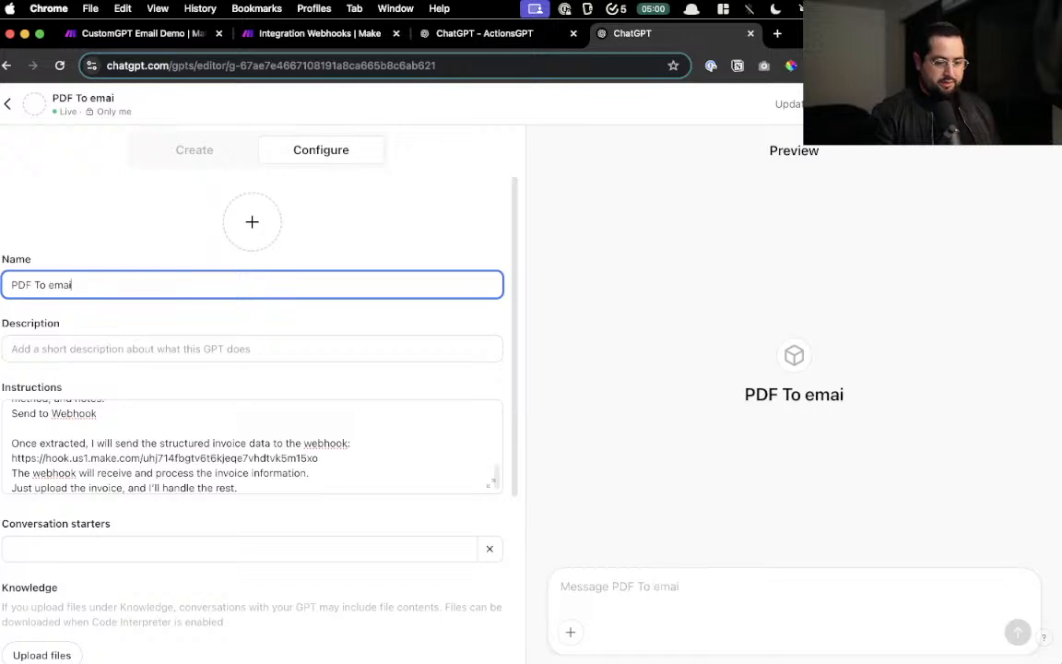
pyautogui.click(111, 231)
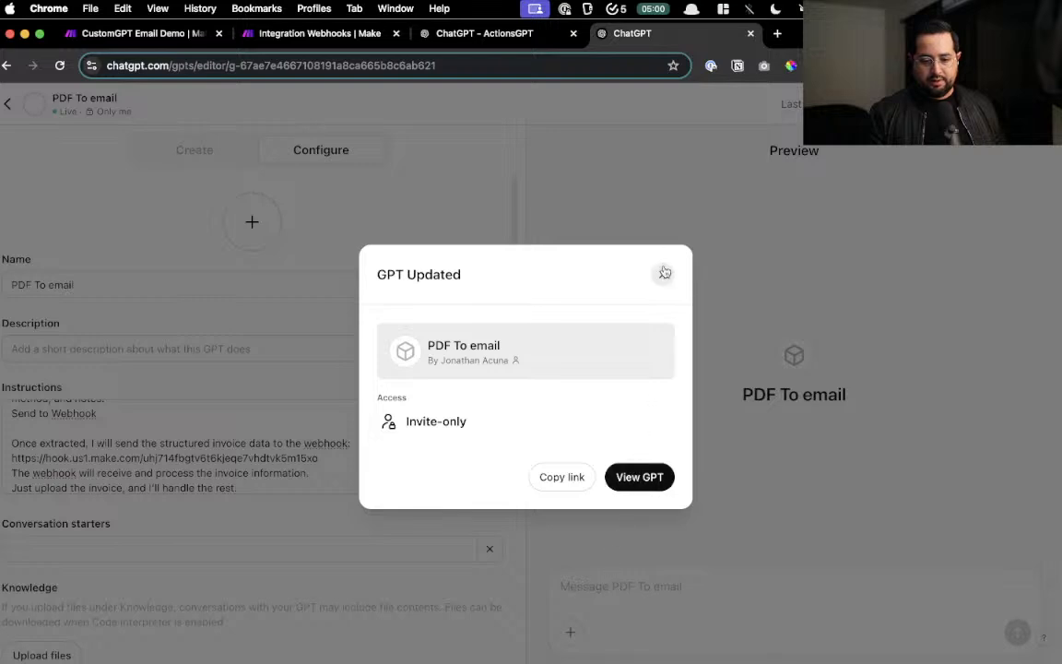
pyautogui.click(662, 274)
# - Write a request to extract the attached invoice's details and send them as JSON via the action
pyautogui.write('e')
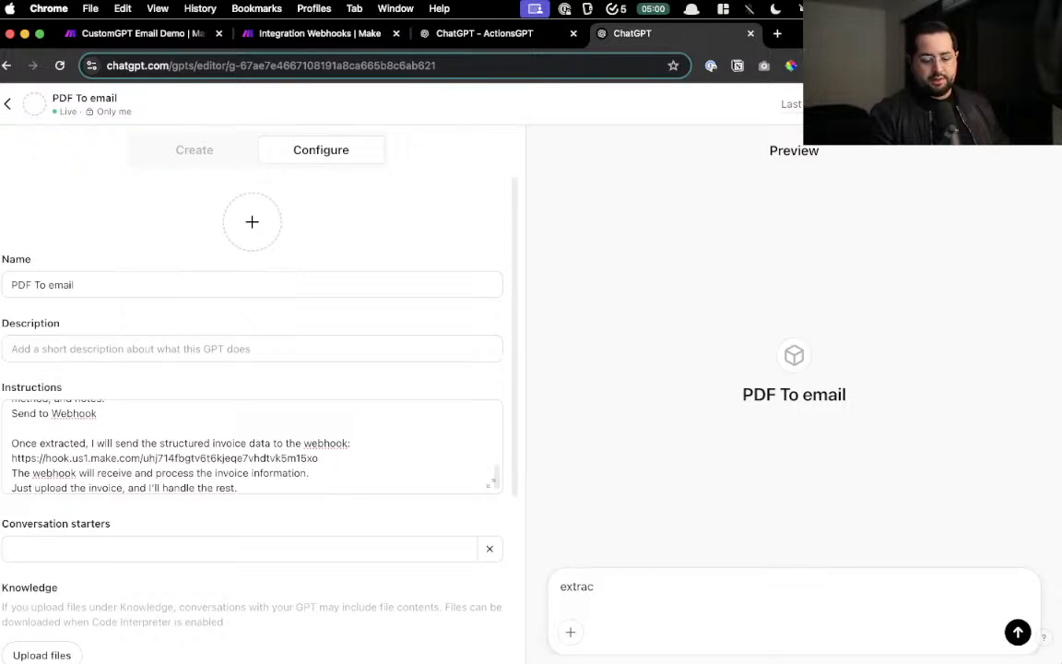
pyautogui.press('BackSpace')
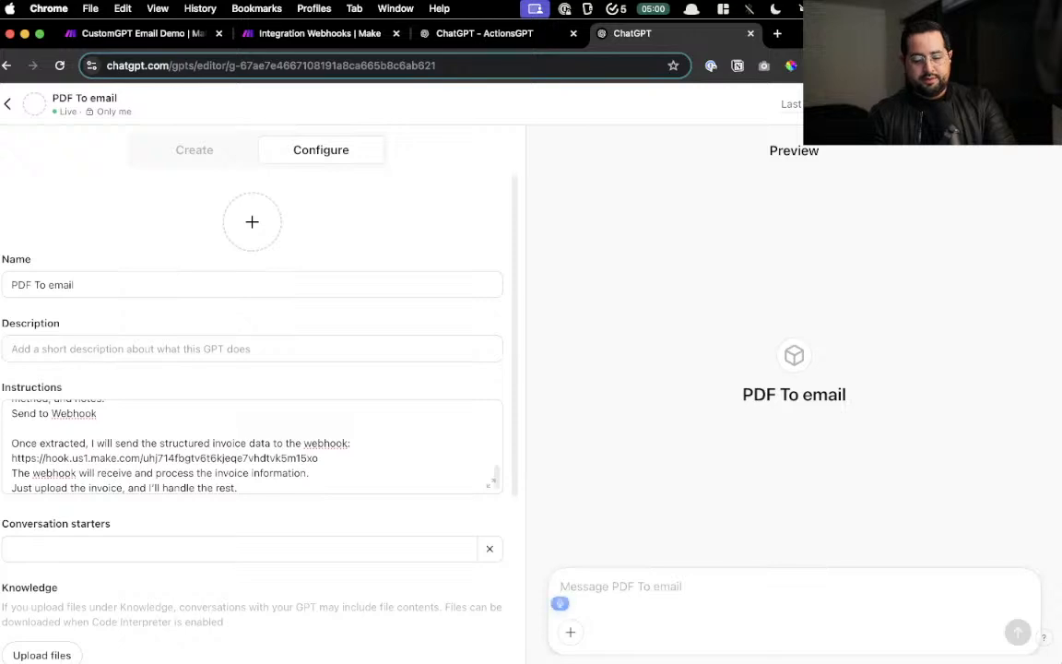
pyautogui.write('Extract the details from')
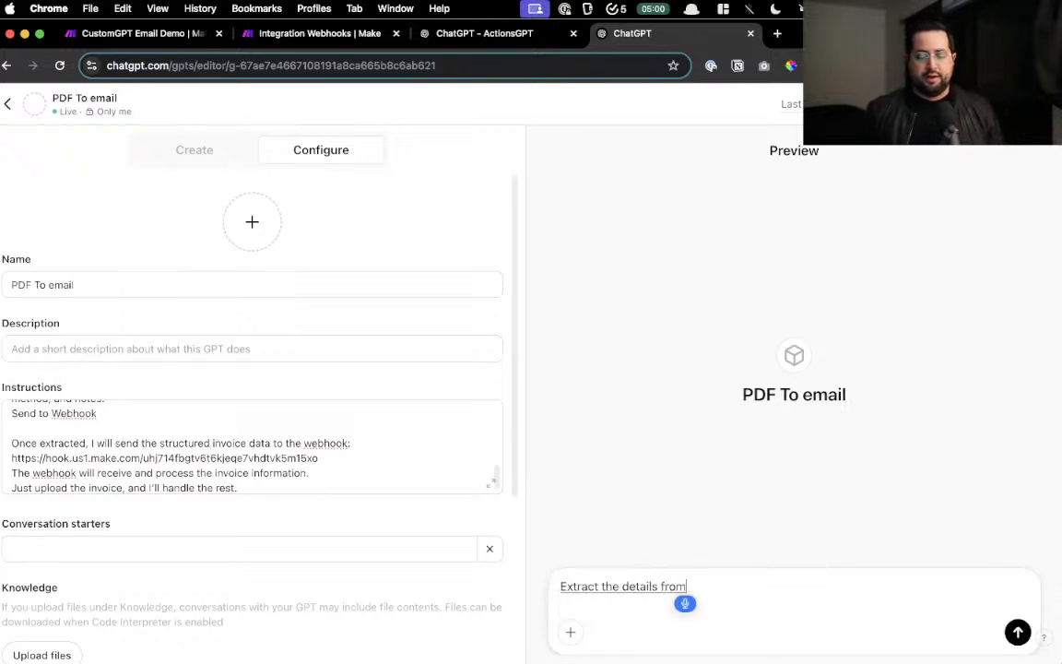
pyautogui.write(' the attached')
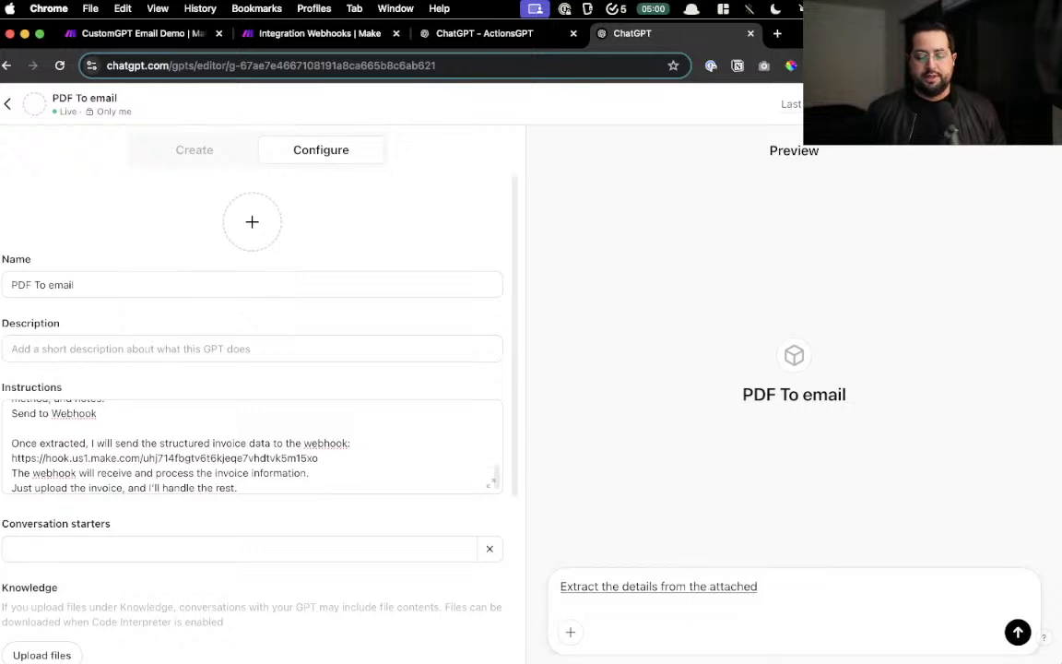
pyautogui.write(' invoice and then use the action')
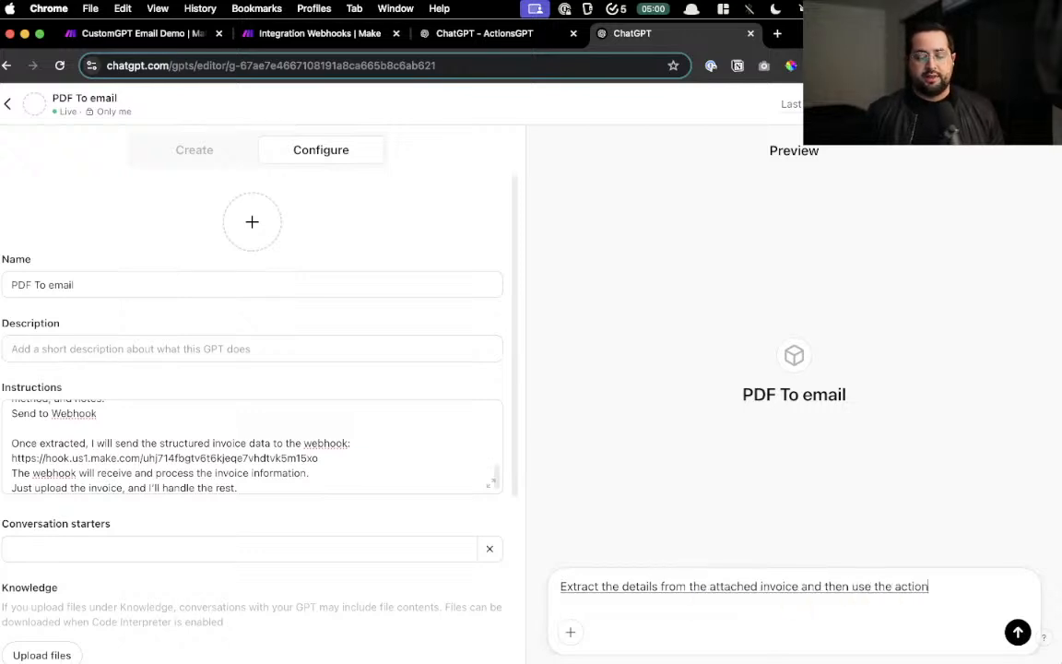
pyautogui.write(' to send the information as a Jason')
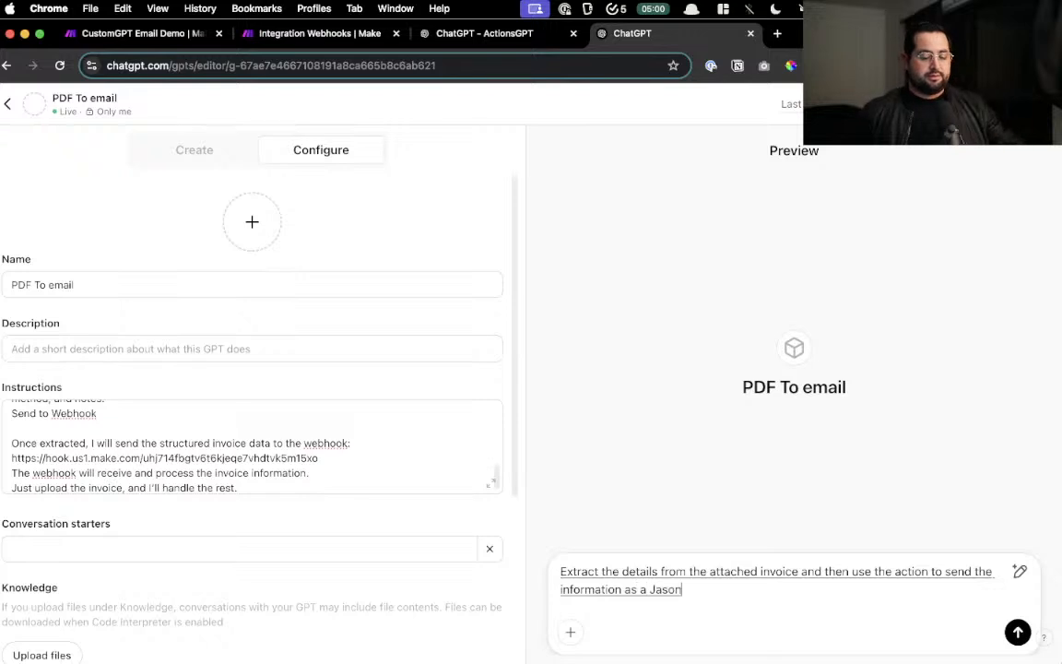
pyautogui.doubleClick(671, 590)
pyautogui.write('JSON')
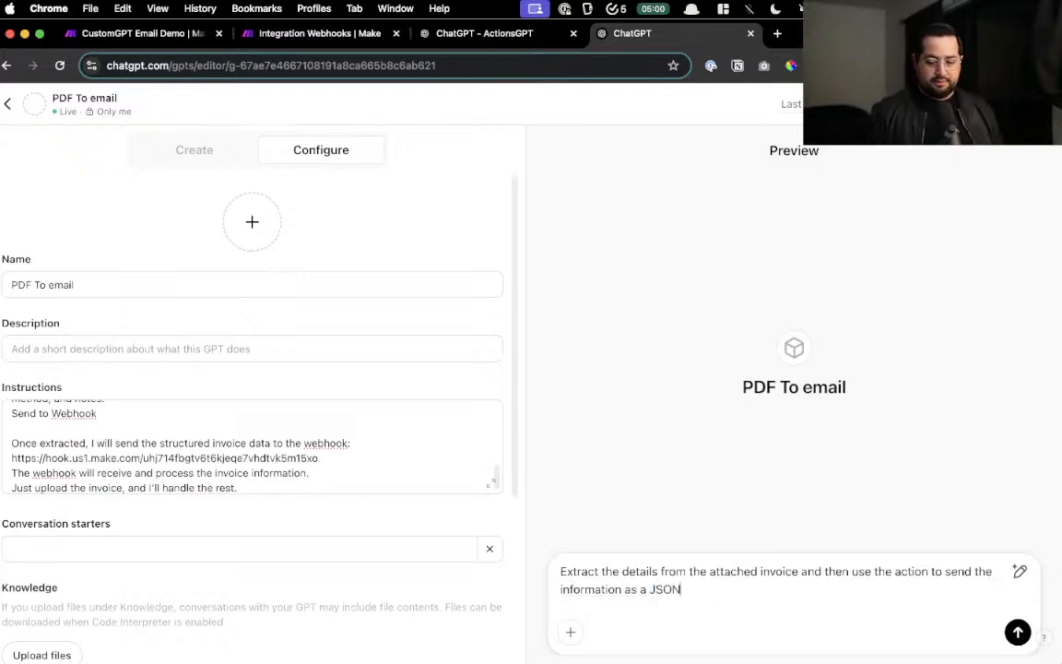
# - Attach Invoice Example.jpg, send the request, and allow the call to the Make webhook
pyautogui.click(569, 632)
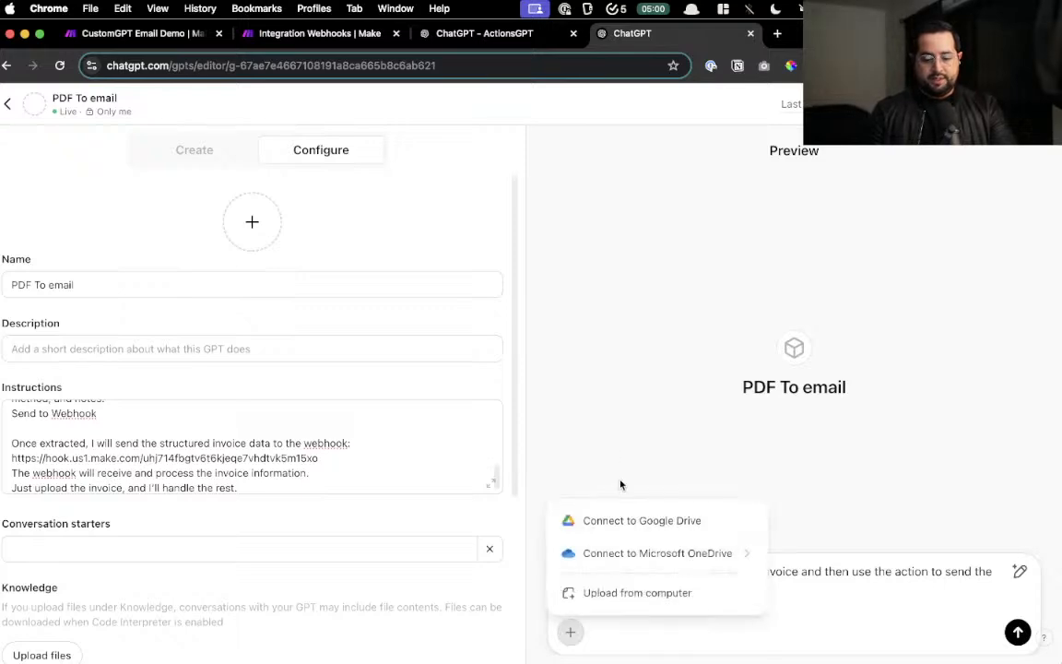
pyautogui.click(636, 592)
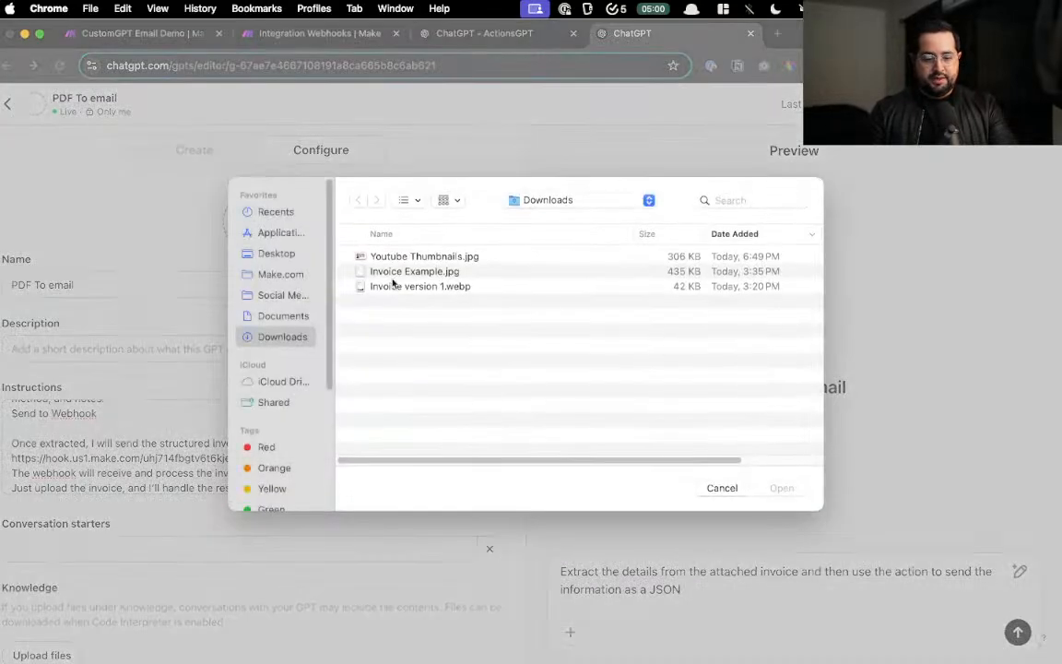
pyautogui.doubleClick(396, 289)
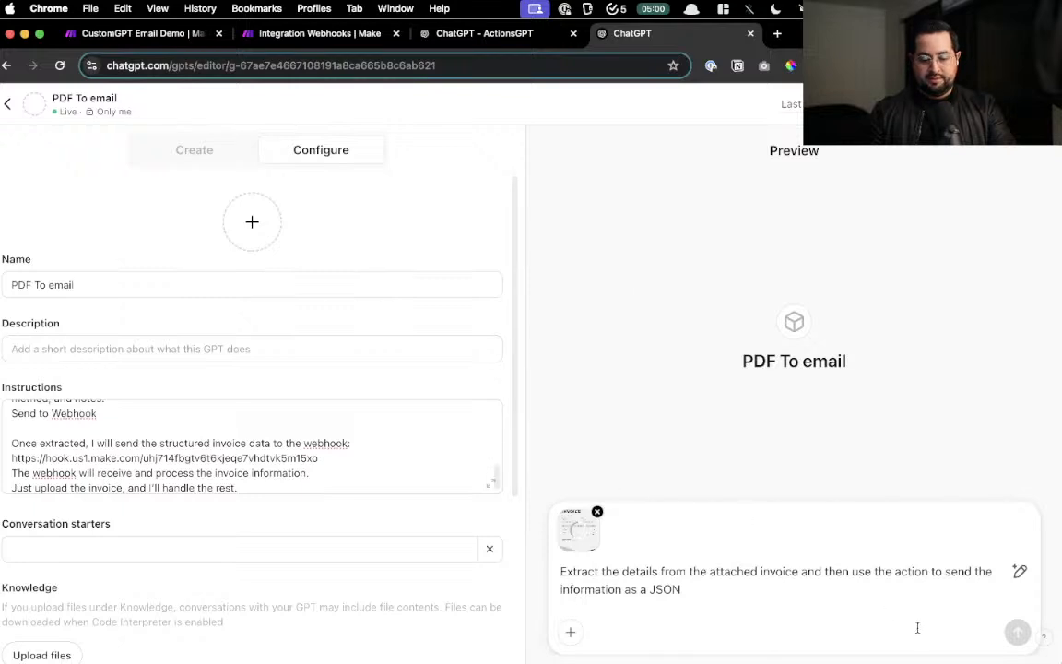
pyautogui.click(1017, 631)
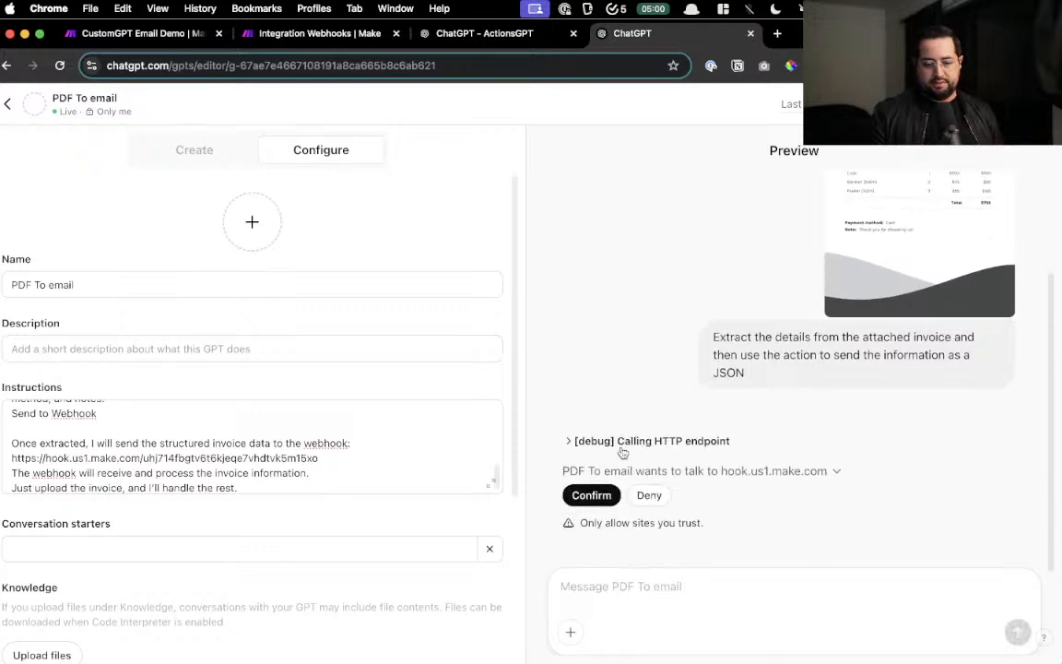
pyautogui.click(592, 496)
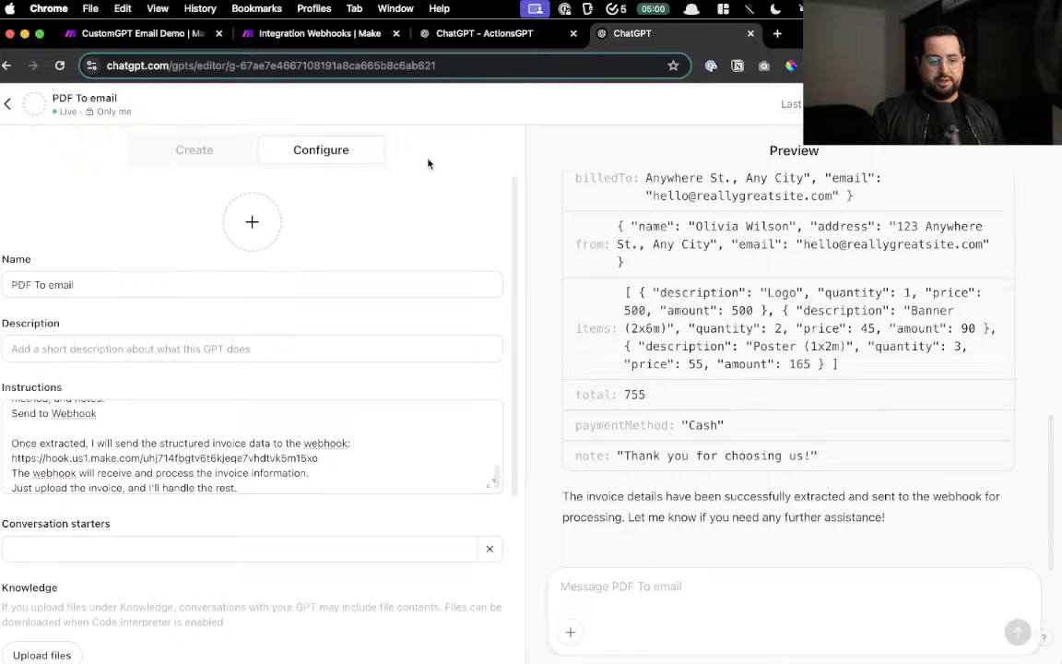
pyautogui.click(349, 41)
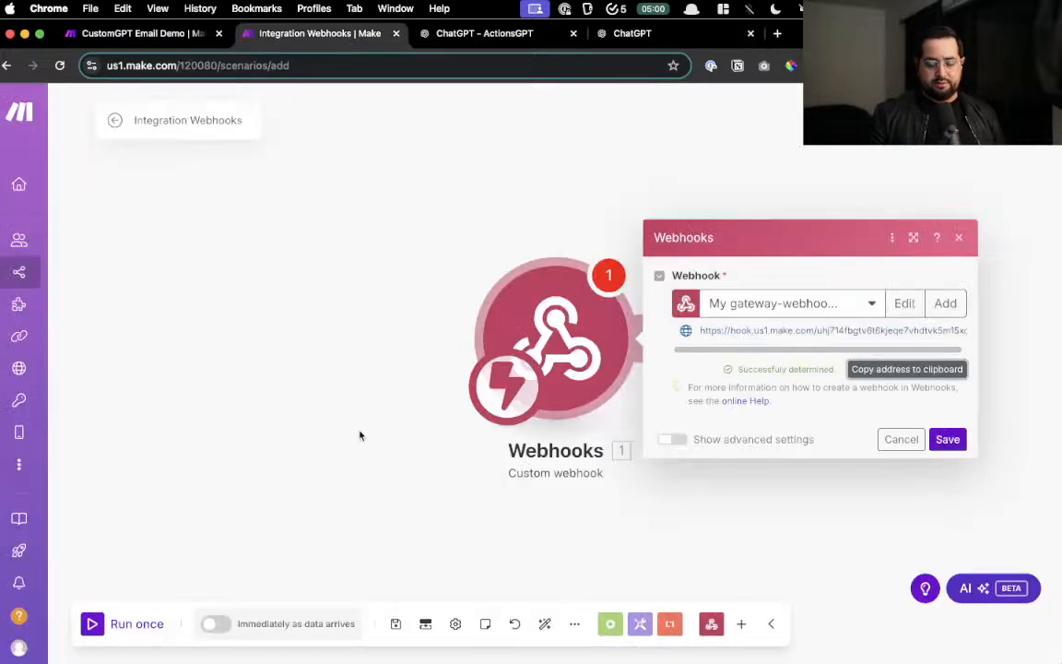
# - Save the Webhooks scenario despite warnings and try running only the webhook module
pyautogui.click(294, 438)
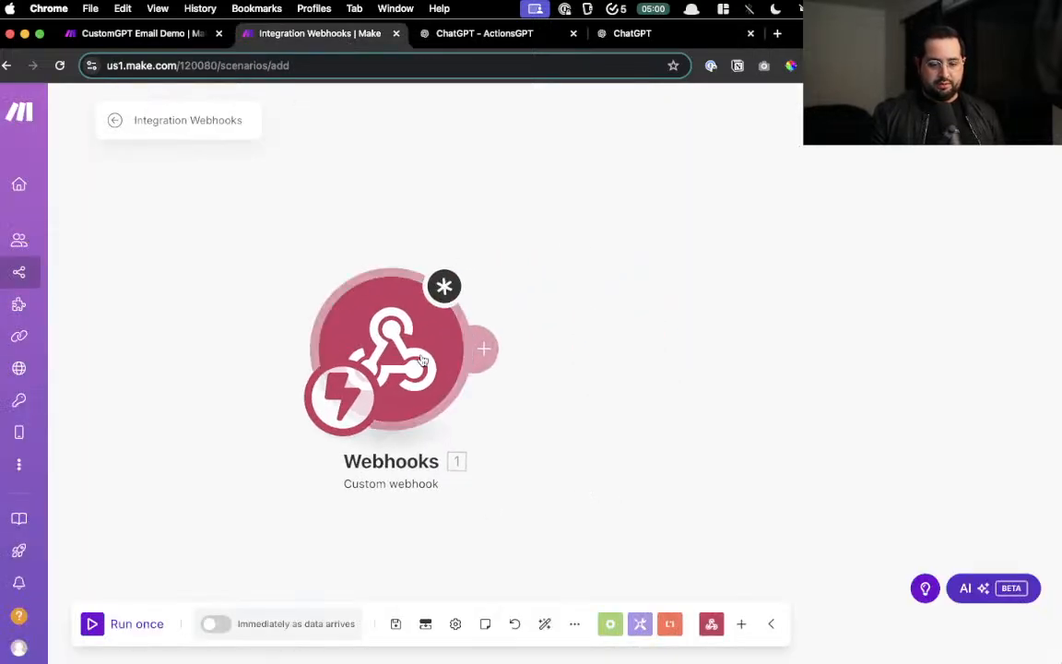
pyautogui.click(397, 627)
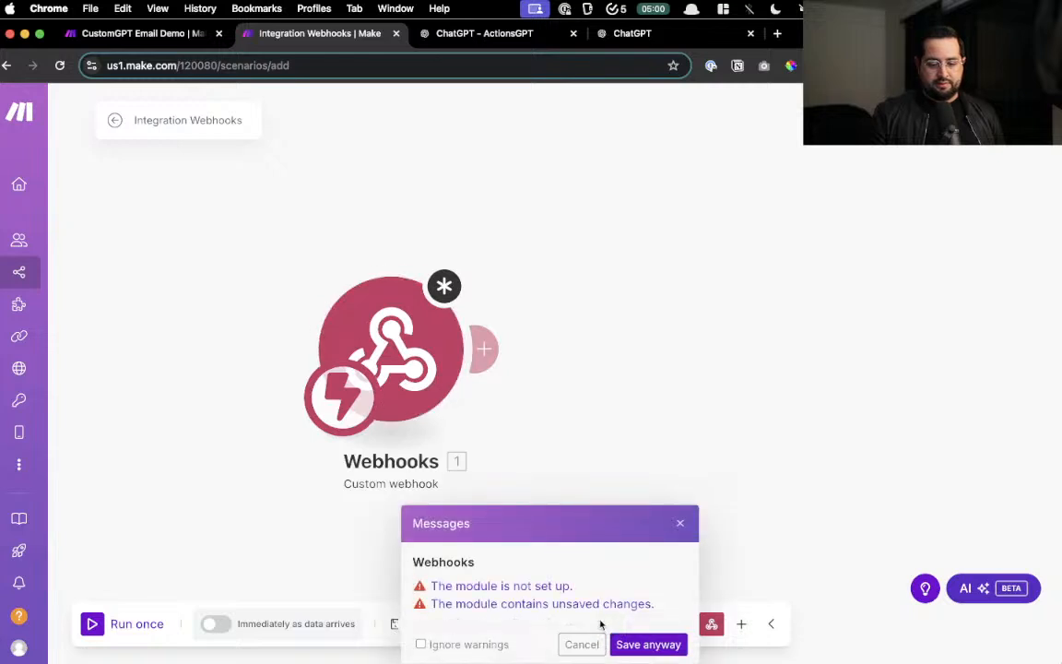
pyautogui.click(628, 644)
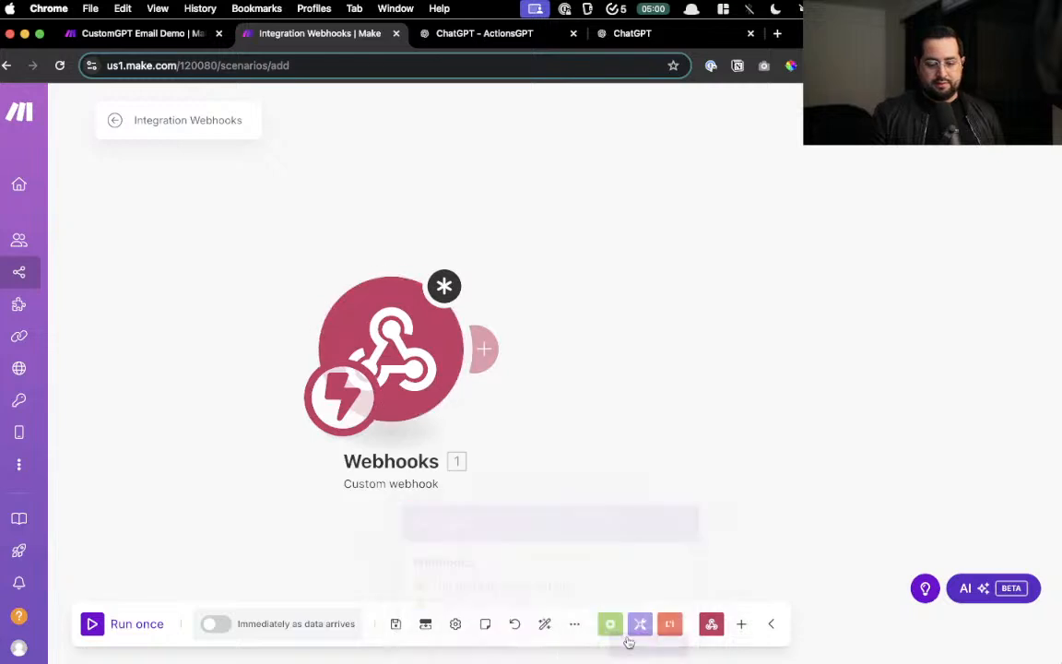
pyautogui.rightClick(408, 346)
pyautogui.click(498, 383)
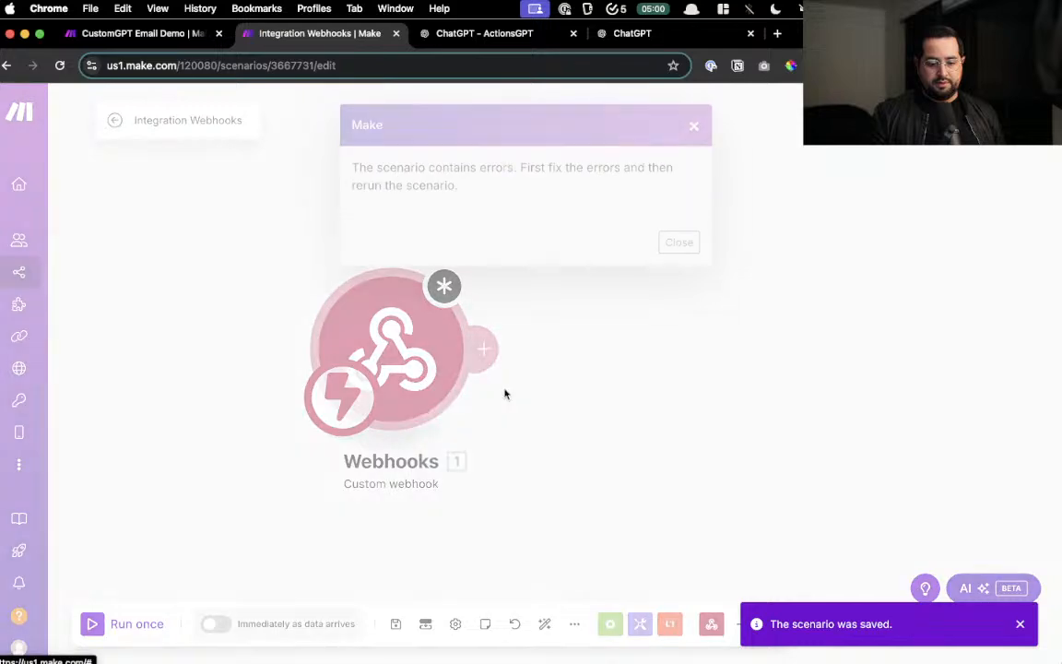
pyautogui.click(680, 242)
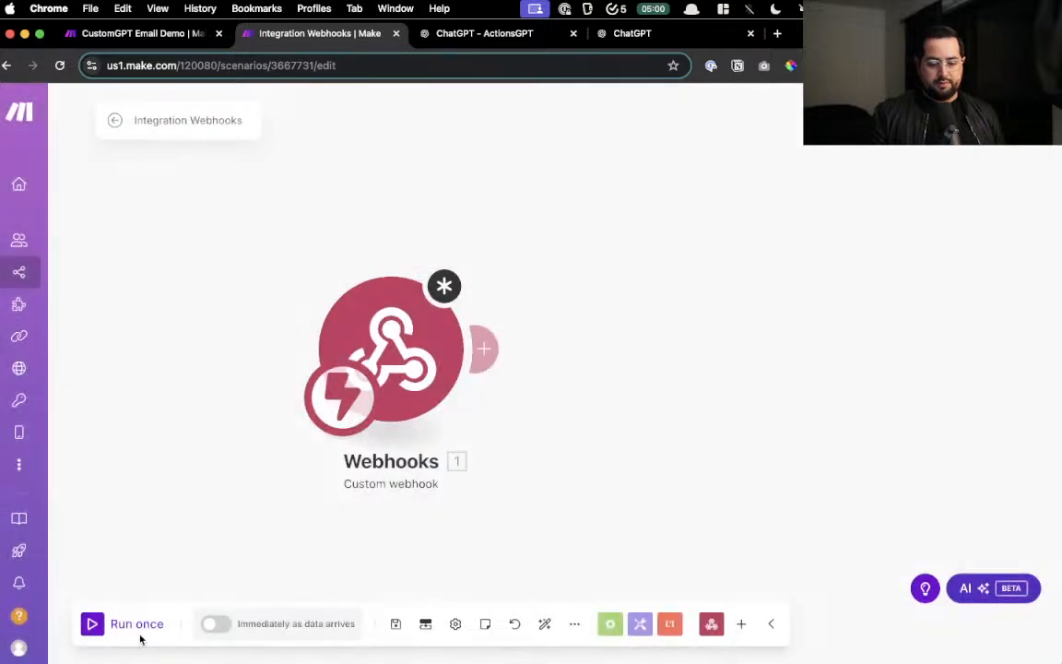
pyautogui.rightClick(386, 339)
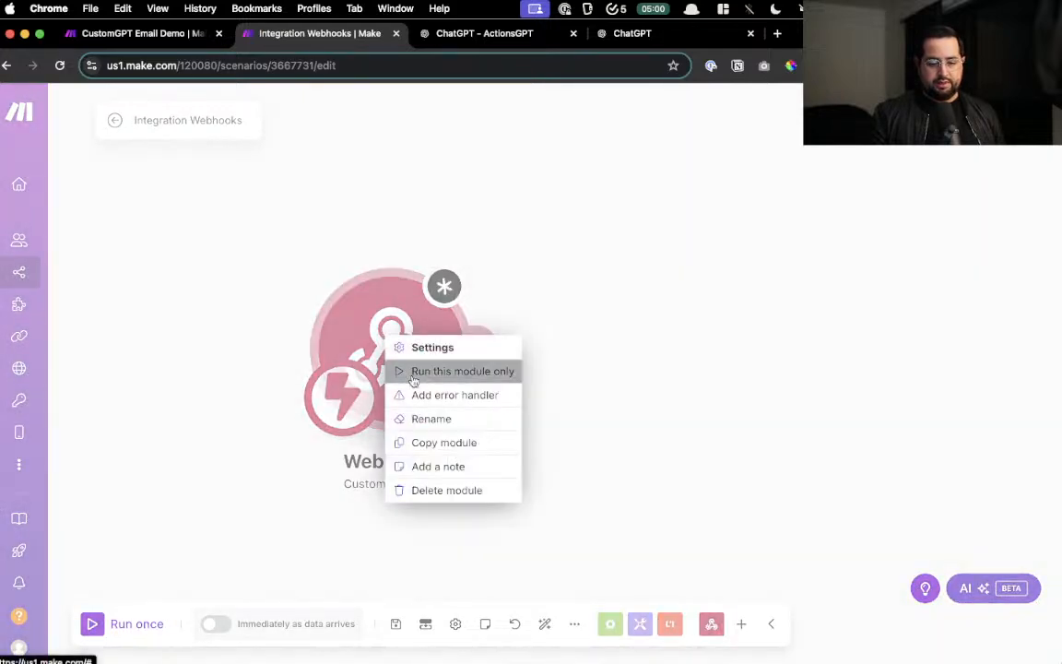
pyautogui.click(410, 373)
pyautogui.click(680, 243)
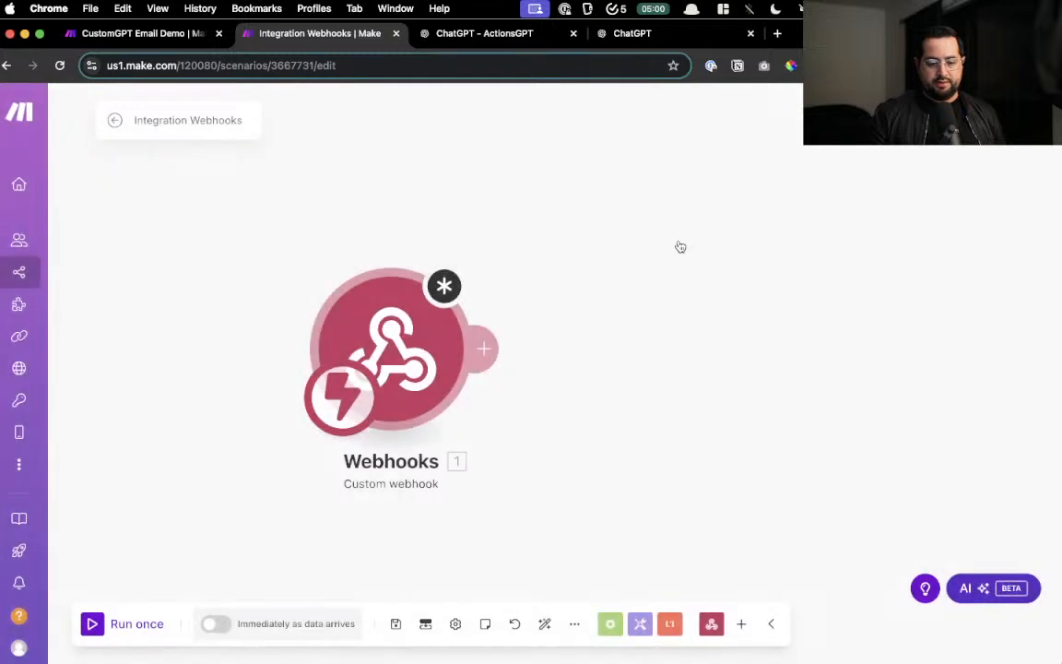
pyautogui.rightClick(412, 355)
pyautogui.click(448, 390)
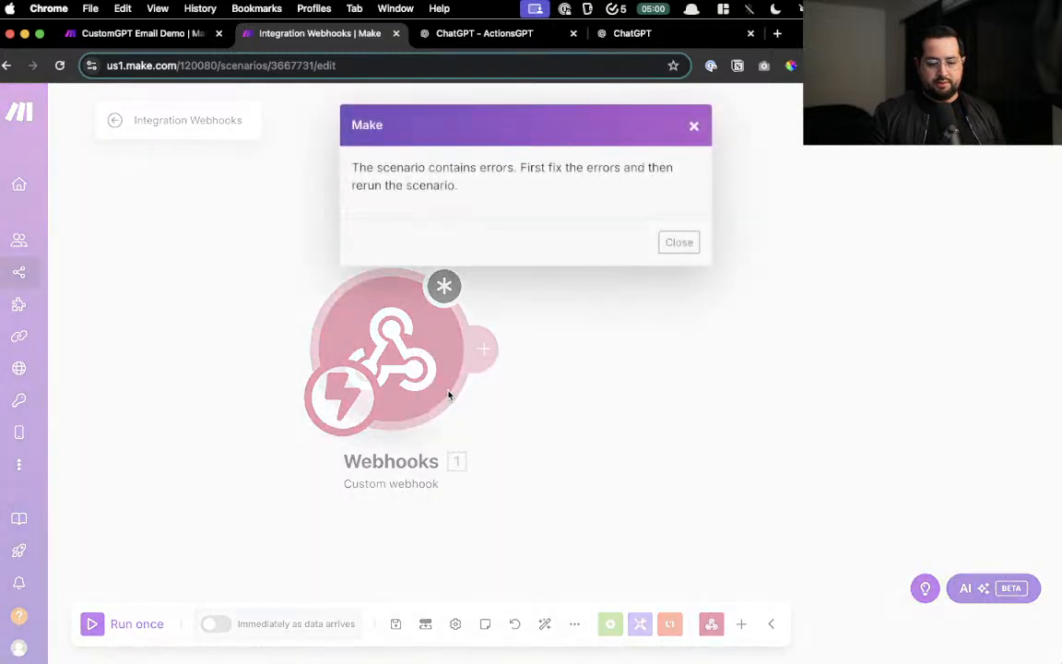
pyautogui.moveTo(411, 167); pyautogui.dragTo(453, 168)
pyautogui.click(694, 389)
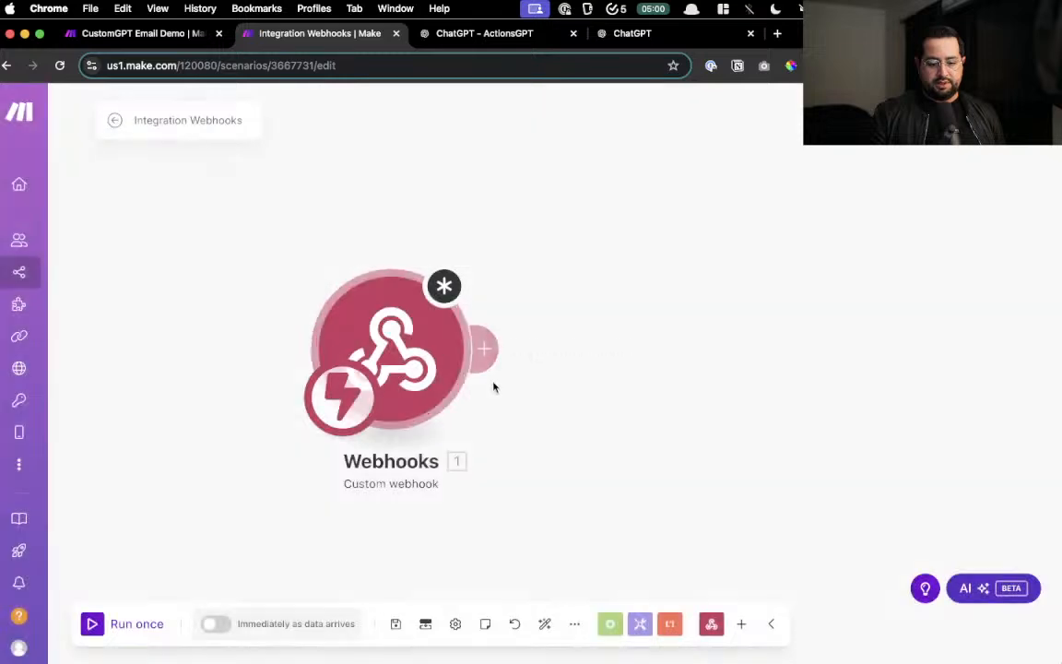
# - Recentre the webhook module, save again, and run it so it waits for incoming data
pyautogui.click(424, 365)
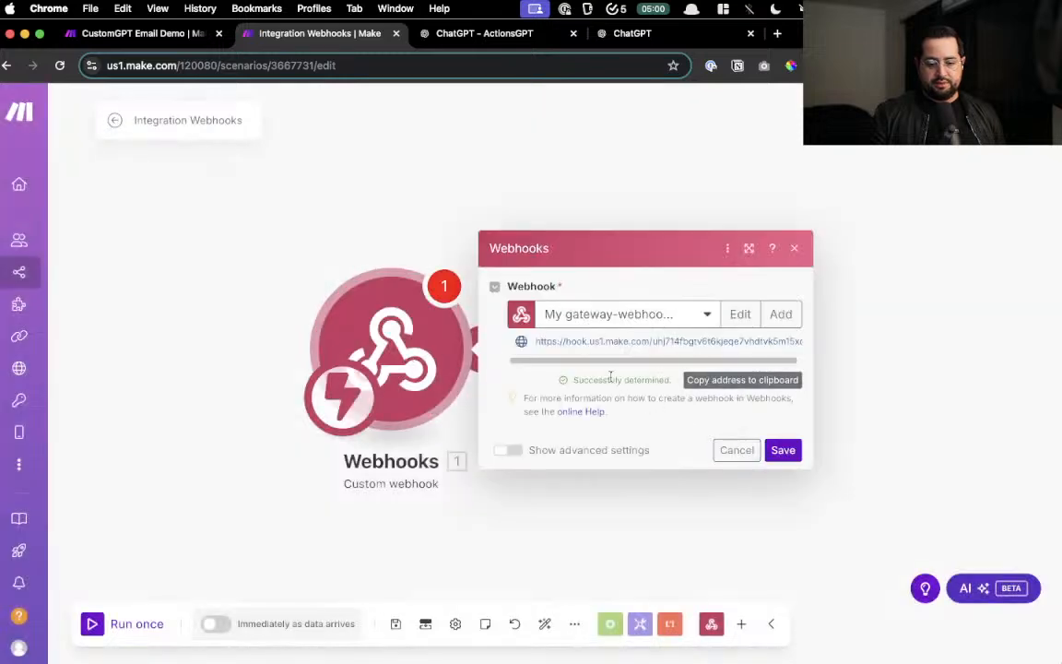
pyautogui.click(780, 450)
pyautogui.moveTo(697, 498); pyautogui.dragTo(466, 440)
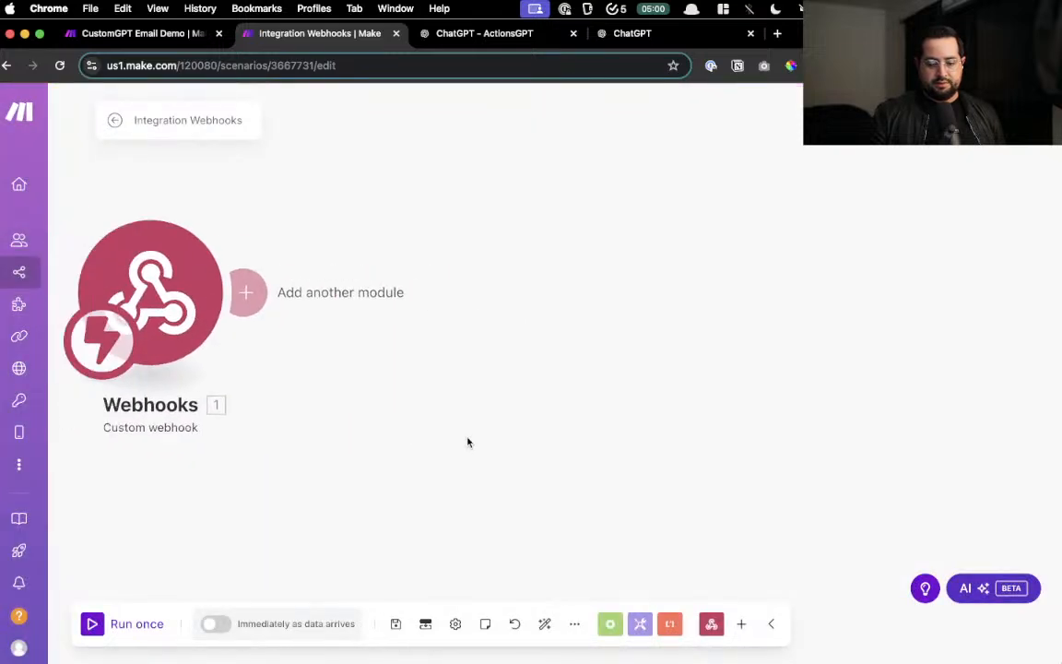
pyautogui.scroll(-6, 502, 389)
pyautogui.scroll(7, 508, 376)
pyautogui.moveTo(218, 334); pyautogui.dragTo(606, 336)
pyautogui.click(396, 625)
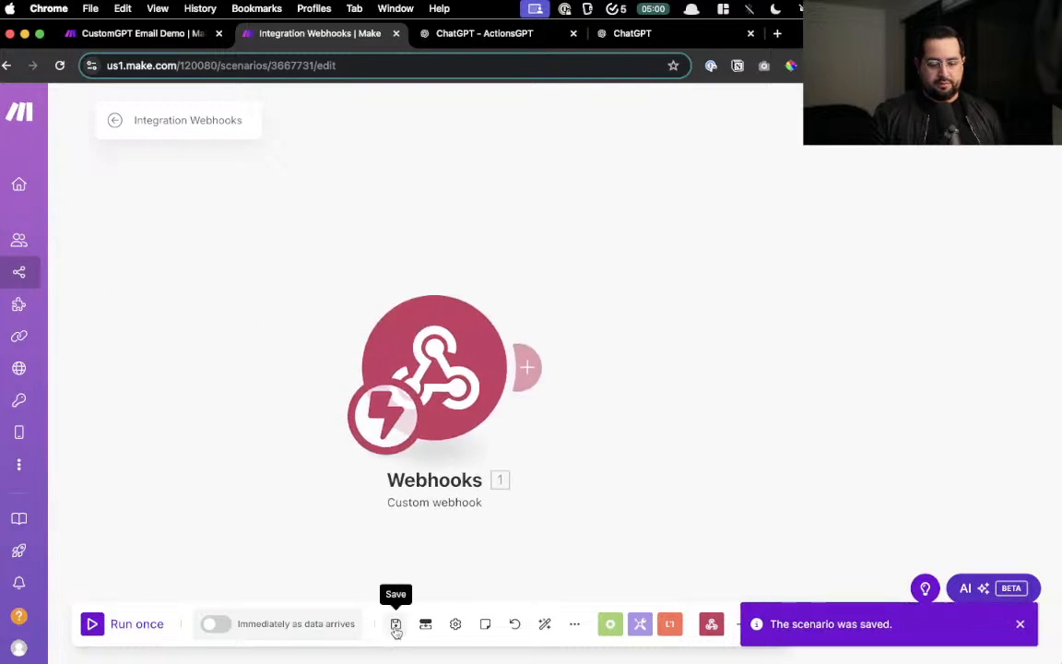
pyautogui.rightClick(458, 371)
pyautogui.click(503, 406)
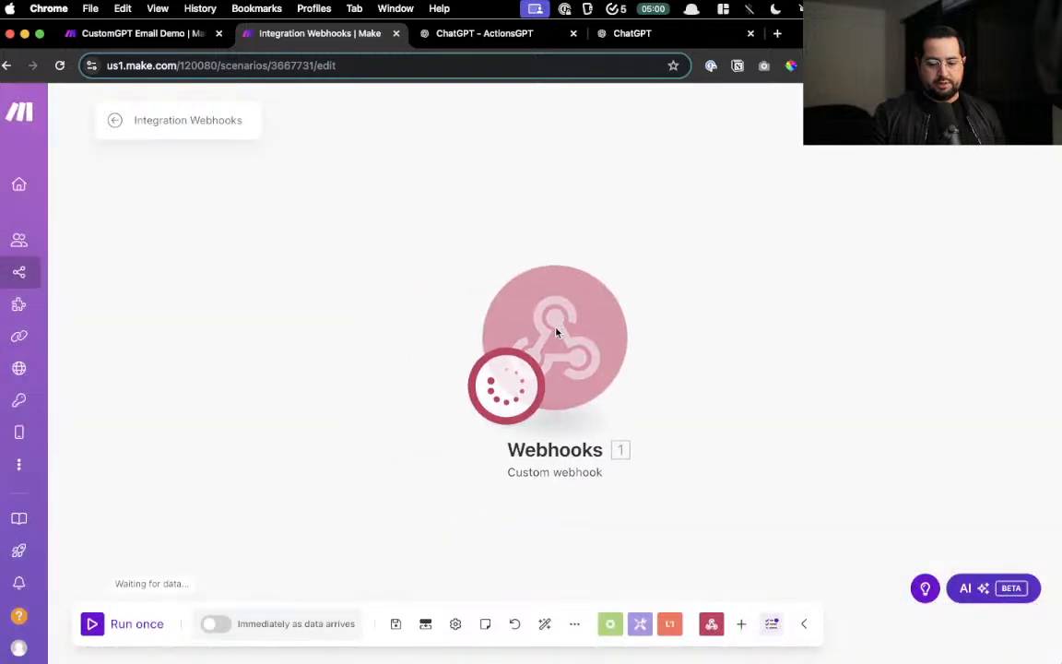
pyautogui.click(633, 34)
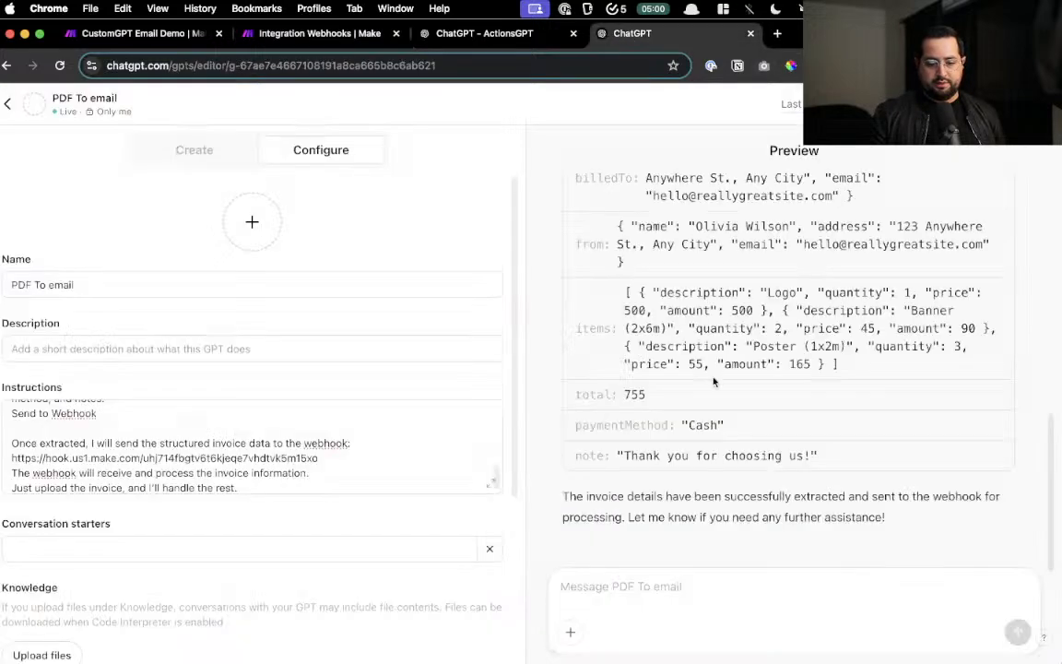
# - Resend the extraction request with Invoice Example.jpg attached and approve the Make webhook call
pyautogui.moveTo(696, 471); pyautogui.dragTo(757, 516)
pyautogui.hotkey('ctrl', 'c')
pyautogui.scroll(5, 721, 443)
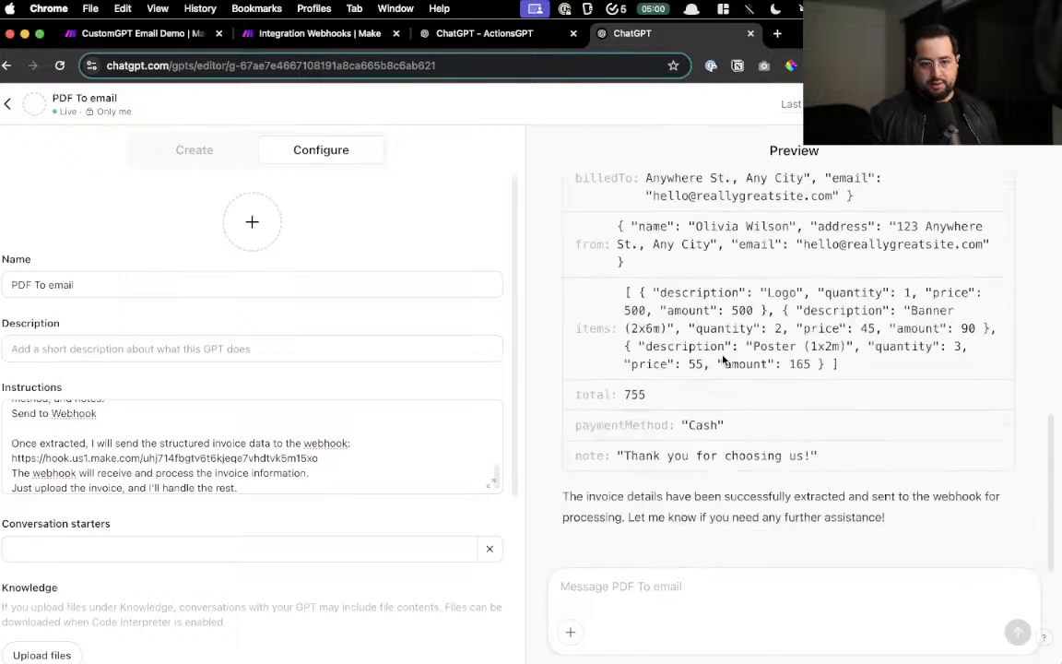
pyautogui.click(652, 587)
pyautogui.hotkey('ctrl', 'v')
pyautogui.click(570, 633)
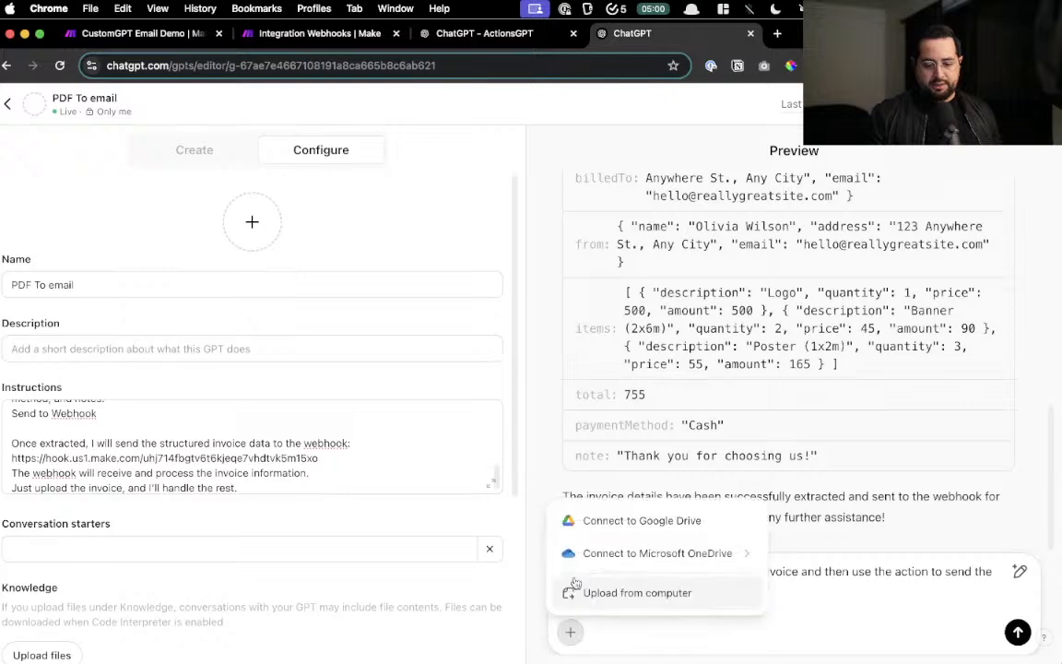
pyautogui.click(598, 592)
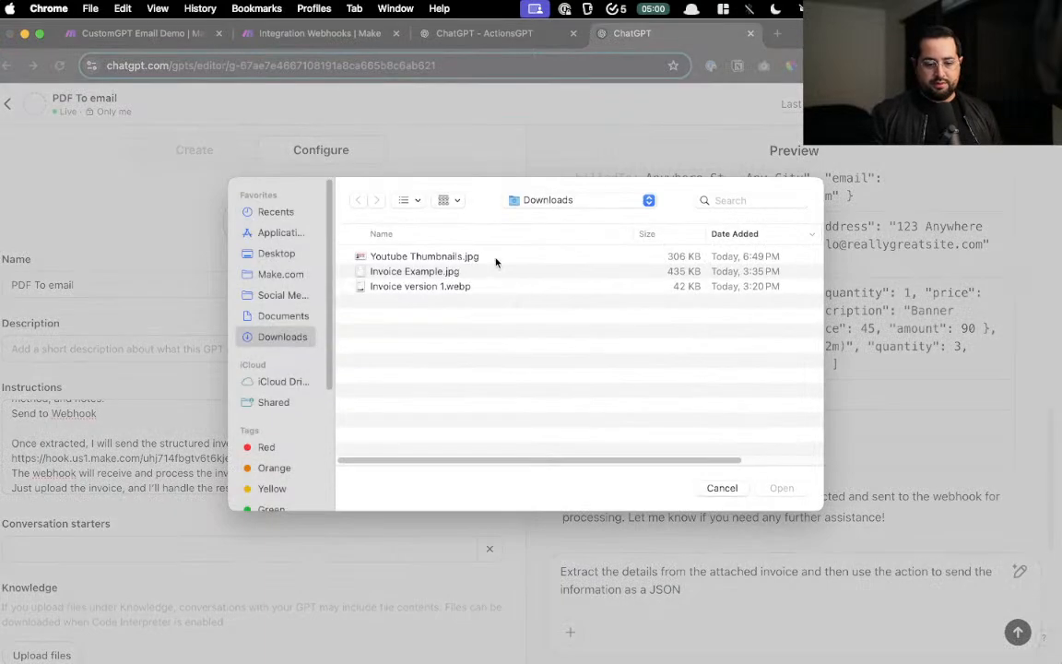
pyautogui.doubleClick(474, 286)
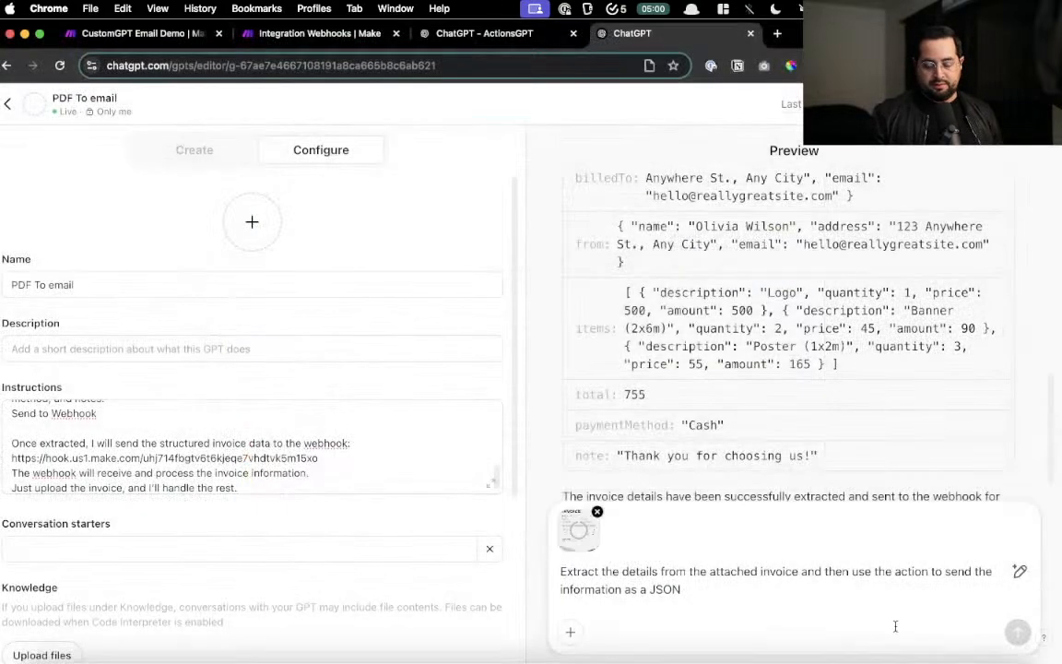
pyautogui.press('Return')
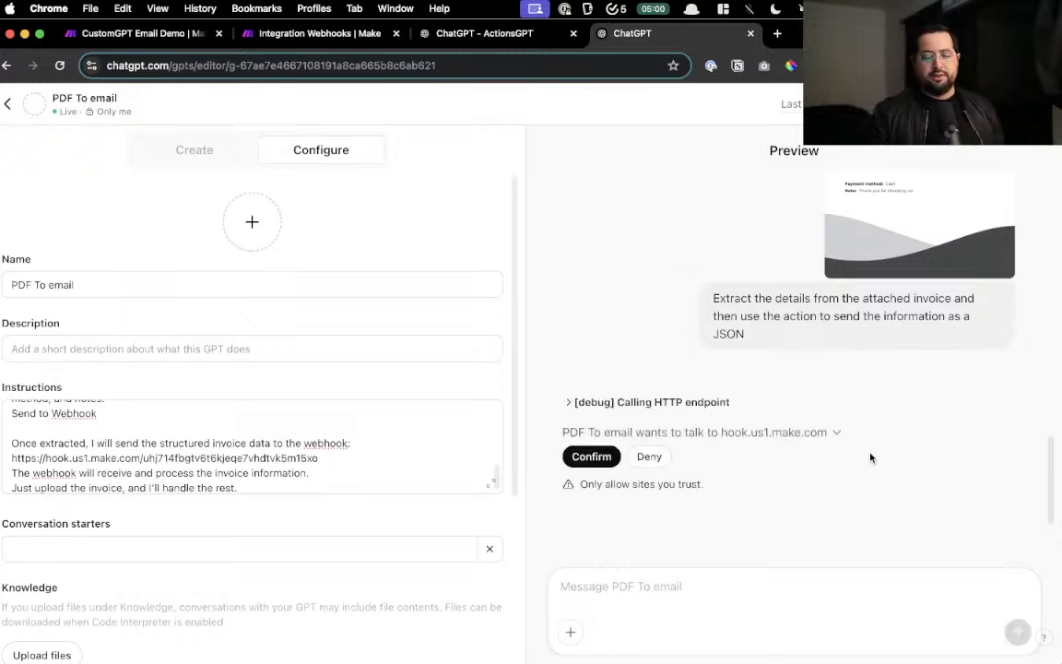
pyautogui.click(590, 388)
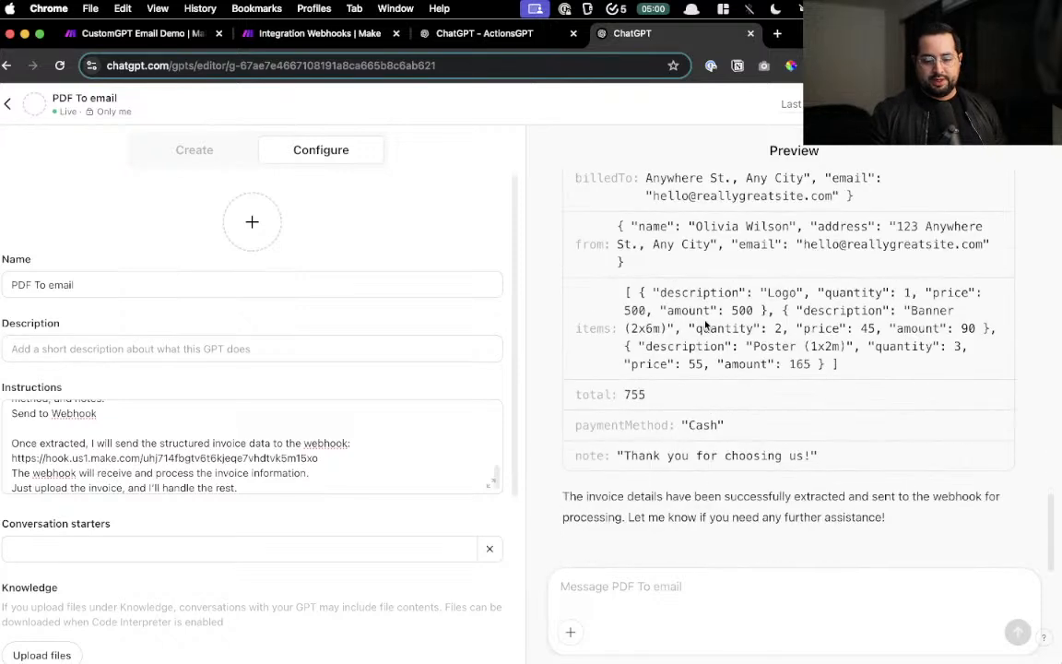
pyautogui.click(332, 37)
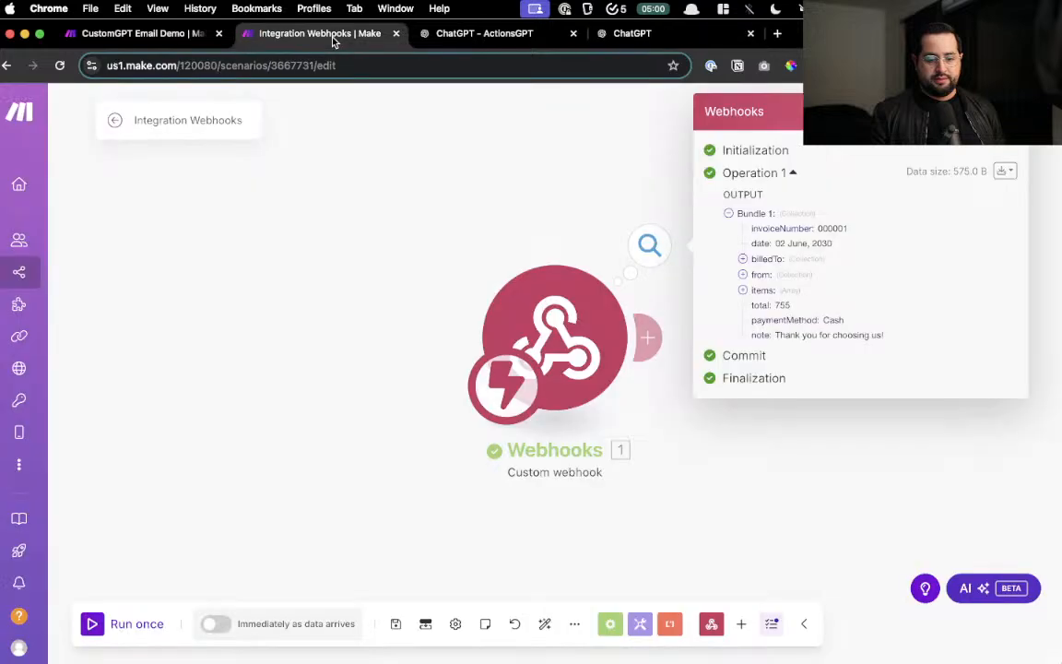
# - Inspect the webhook bundle's invoice number, then expand the billedTo and from details
pyautogui.moveTo(697, 460); pyautogui.dragTo(371, 504)
pyautogui.scroll(5, 383, 294)
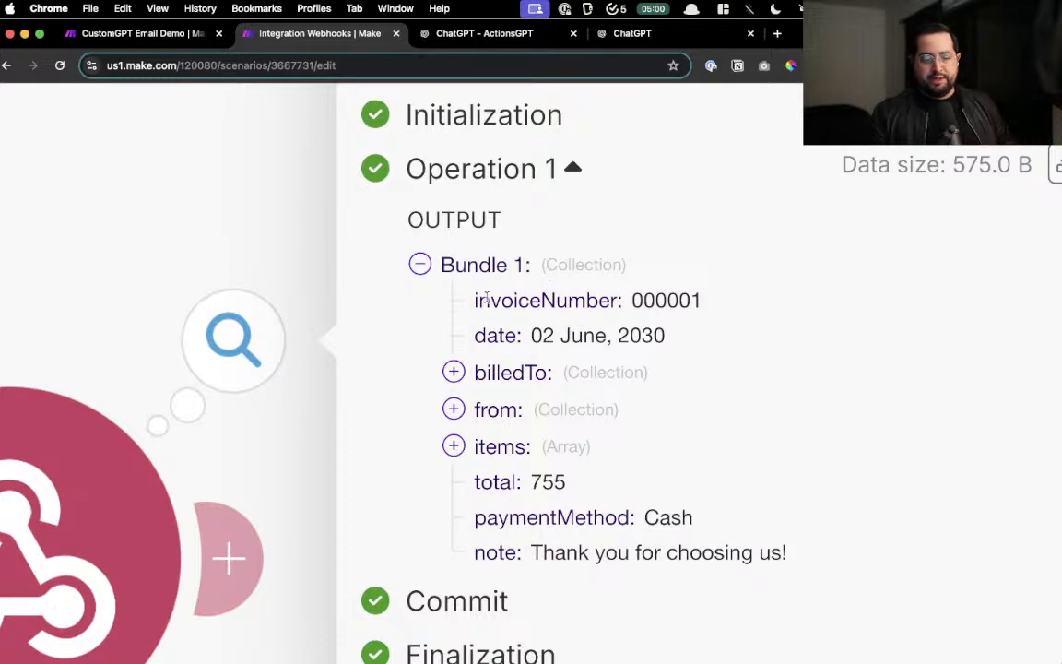
pyautogui.moveTo(522, 305); pyautogui.dragTo(618, 324)
pyautogui.click(451, 372)
pyautogui.scroll(-1, 455, 382)
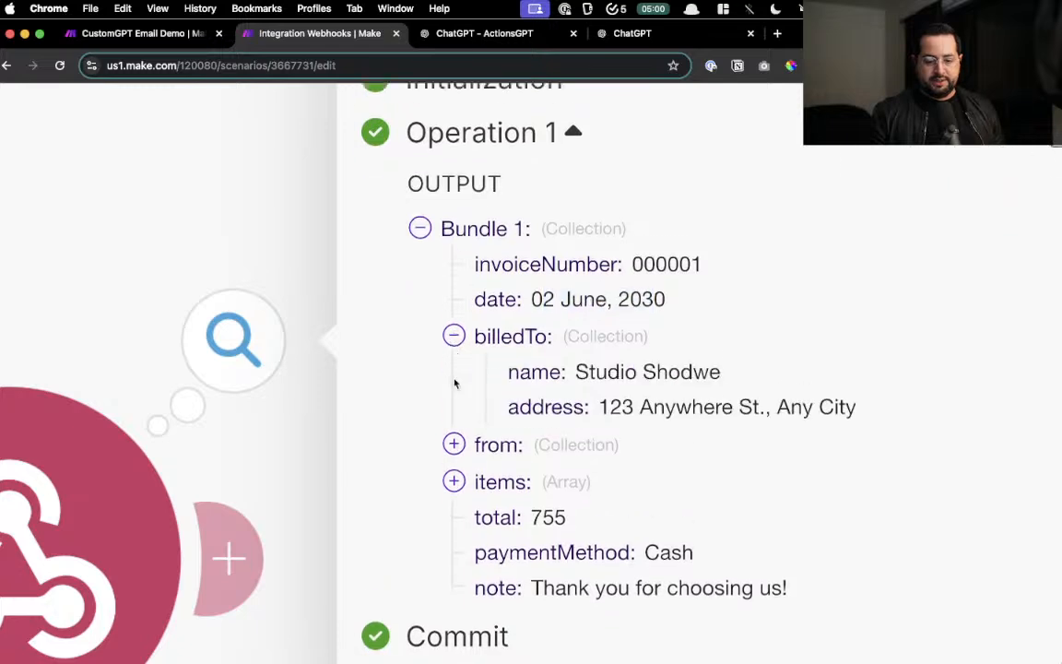
pyautogui.moveTo(573, 355); pyautogui.dragTo(703, 426)
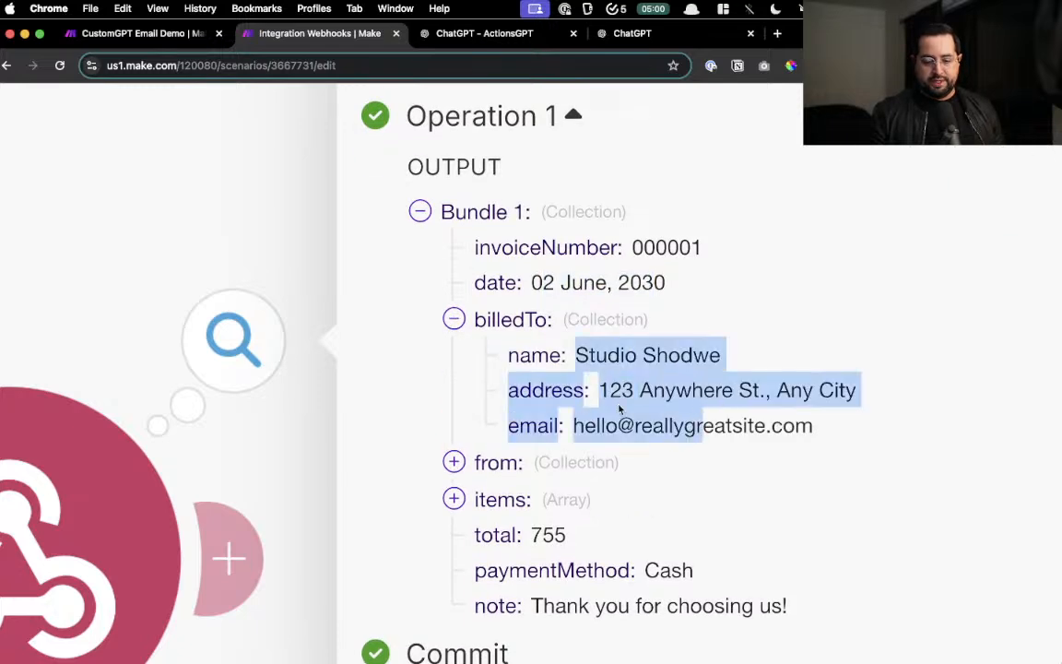
pyautogui.scroll(-1, 516, 443)
pyautogui.click(454, 409)
pyautogui.scroll(-1, 517, 434)
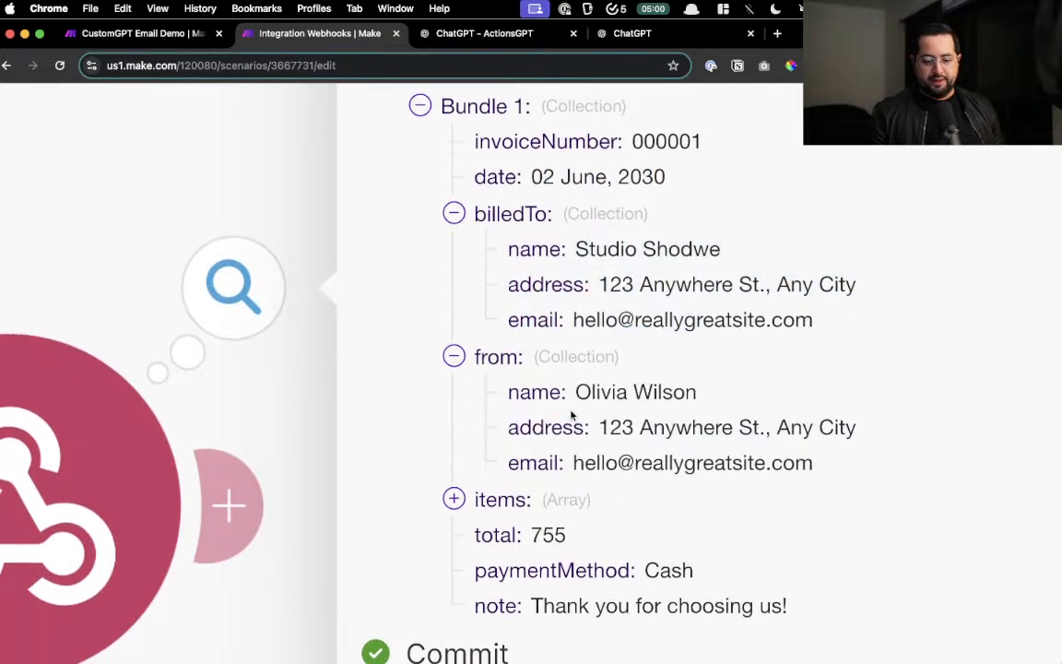
pyautogui.moveTo(578, 391); pyautogui.dragTo(709, 478)
pyautogui.click(709, 478)
pyautogui.scroll(-2, 706, 472)
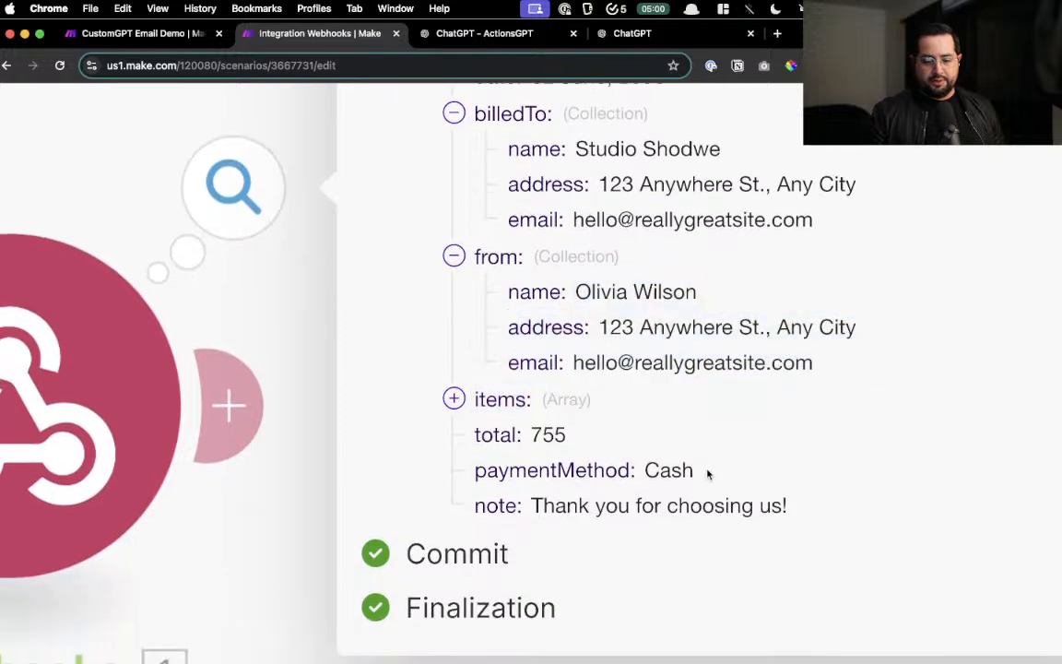
# - Expand items 1–3 and review the total 755, Cash payment and note before closing the output
pyautogui.click(452, 399)
pyautogui.scroll(-1, 448, 398)
pyautogui.click(487, 379)
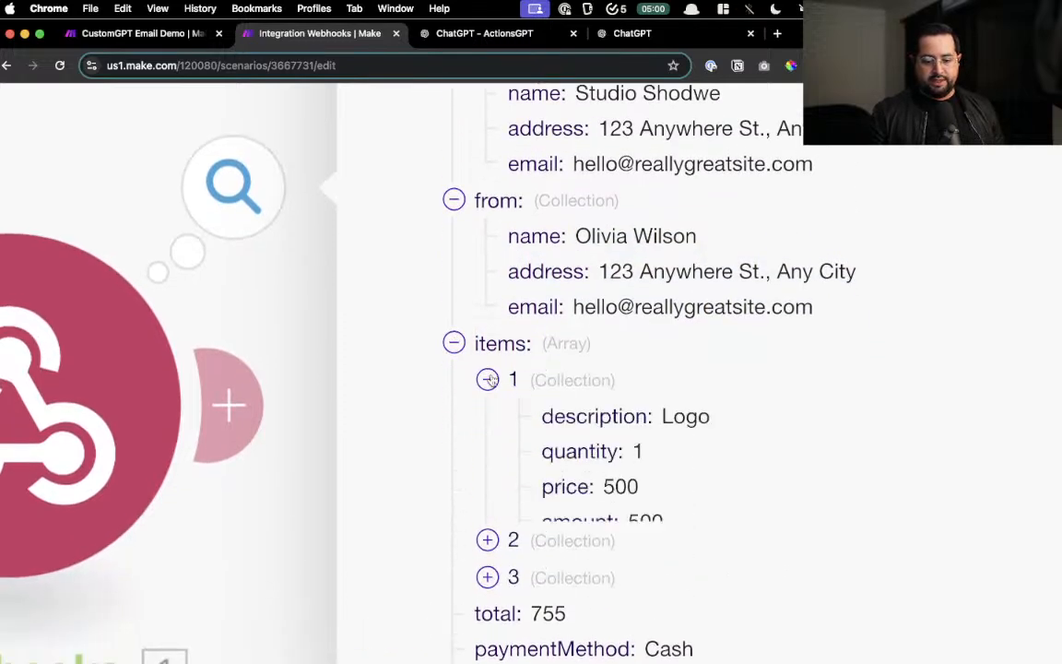
pyautogui.scroll(-1, 490, 382)
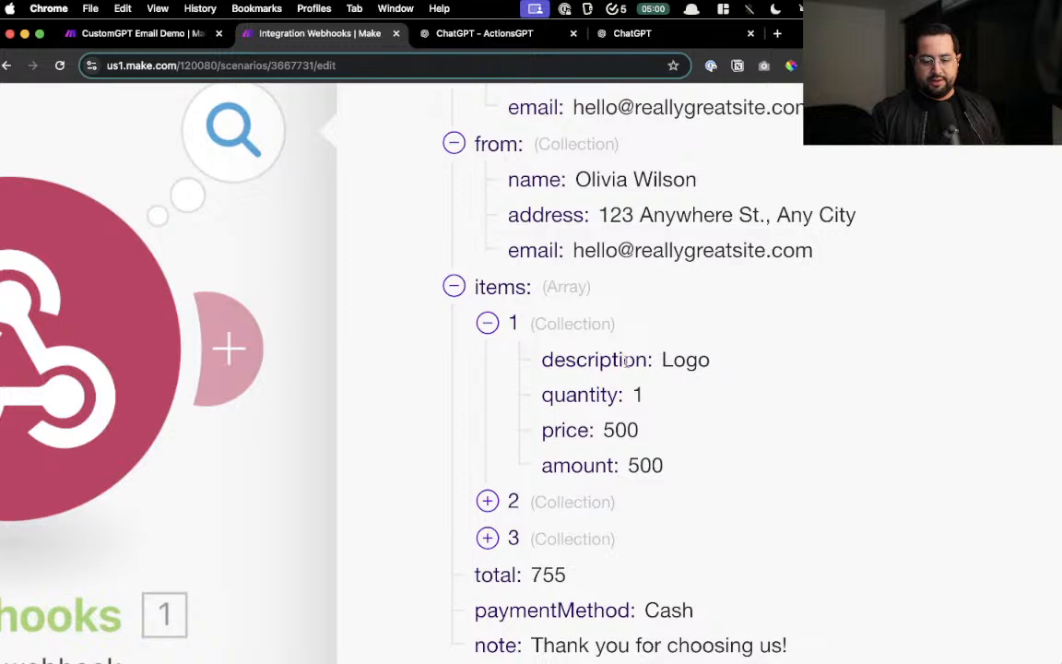
pyautogui.moveTo(636, 360); pyautogui.dragTo(721, 365)
pyautogui.click(543, 502)
pyautogui.scroll(-2, 550, 450)
pyautogui.moveTo(660, 426); pyautogui.dragTo(777, 426)
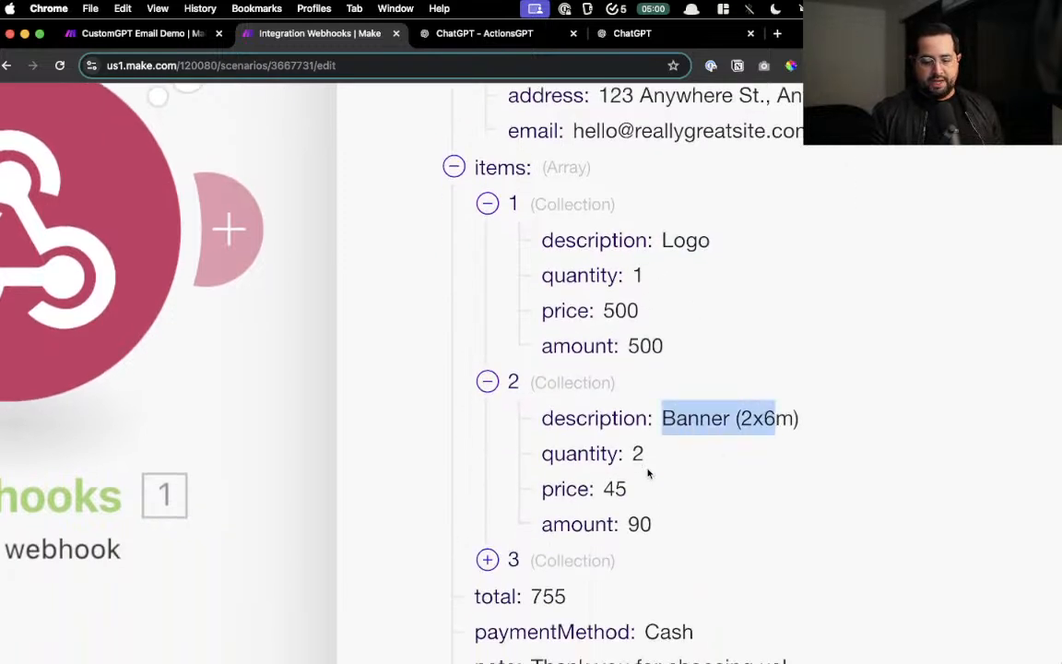
pyautogui.scroll(-2, 554, 470)
pyautogui.click(488, 471)
pyautogui.moveTo(575, 509); pyautogui.dragTo(719, 512)
pyautogui.scroll(-3, 701, 516)
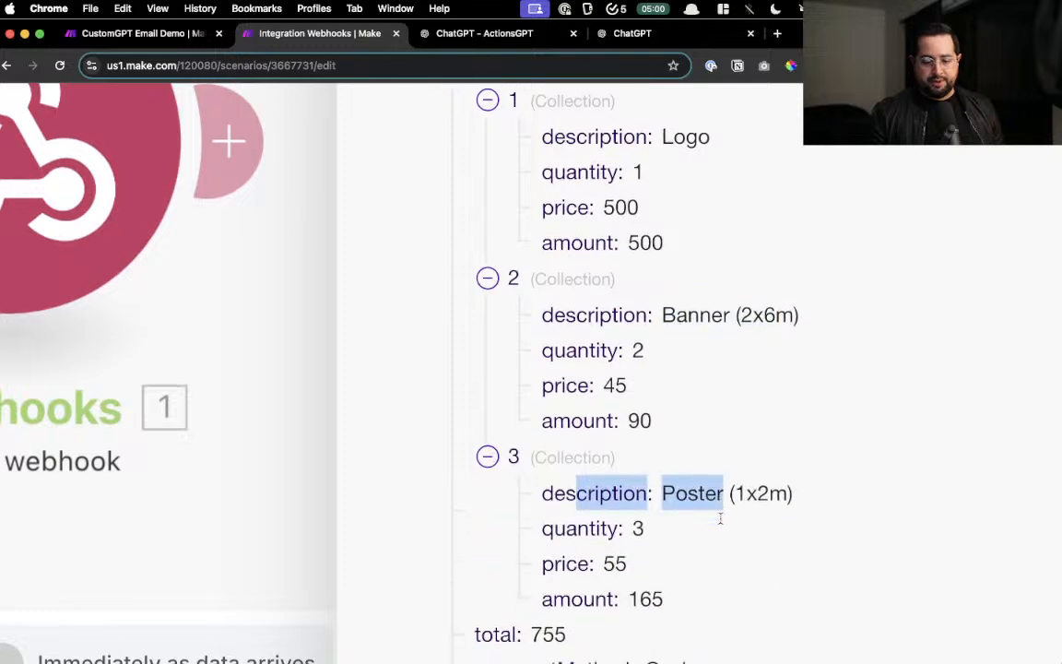
pyautogui.moveTo(528, 533); pyautogui.dragTo(591, 543)
pyautogui.scroll(-2, 591, 544)
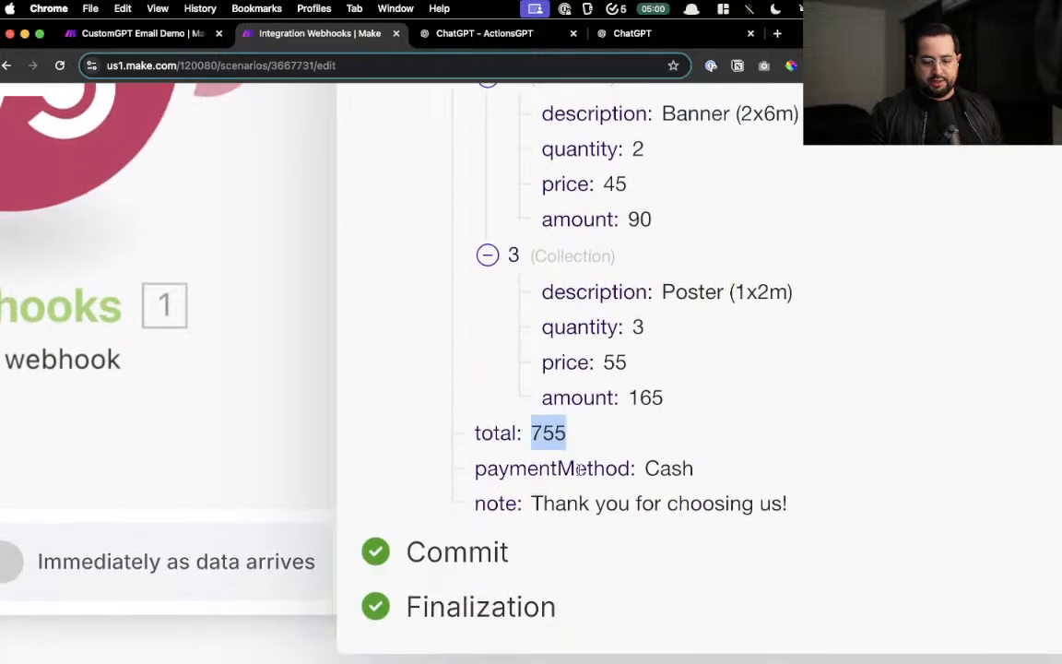
pyautogui.moveTo(533, 502); pyautogui.dragTo(789, 510)
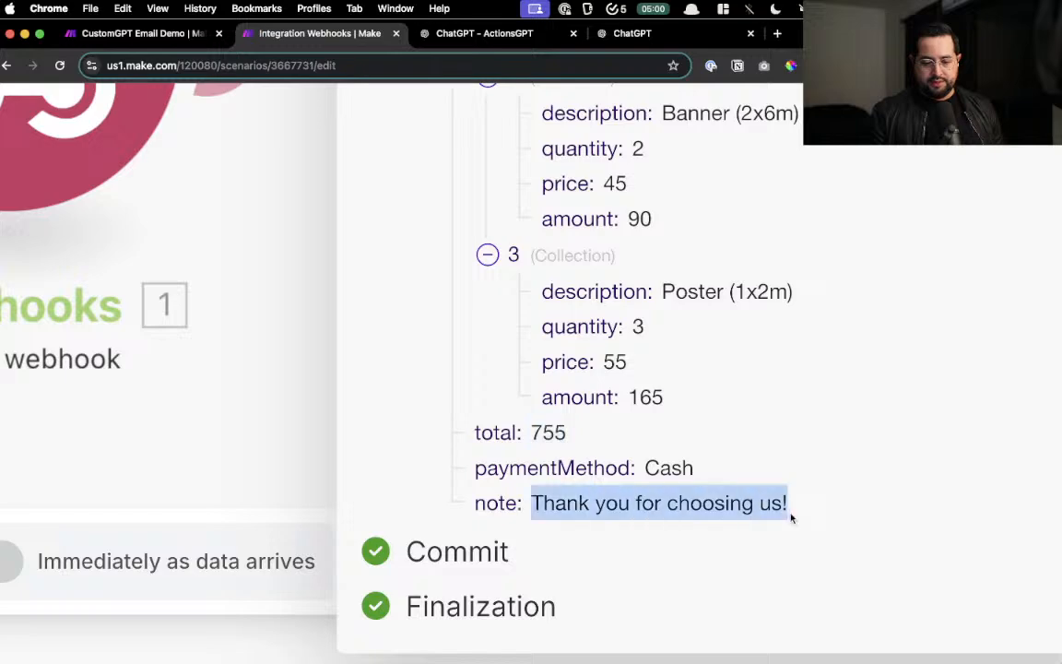
pyautogui.scroll(8, 646, 465)
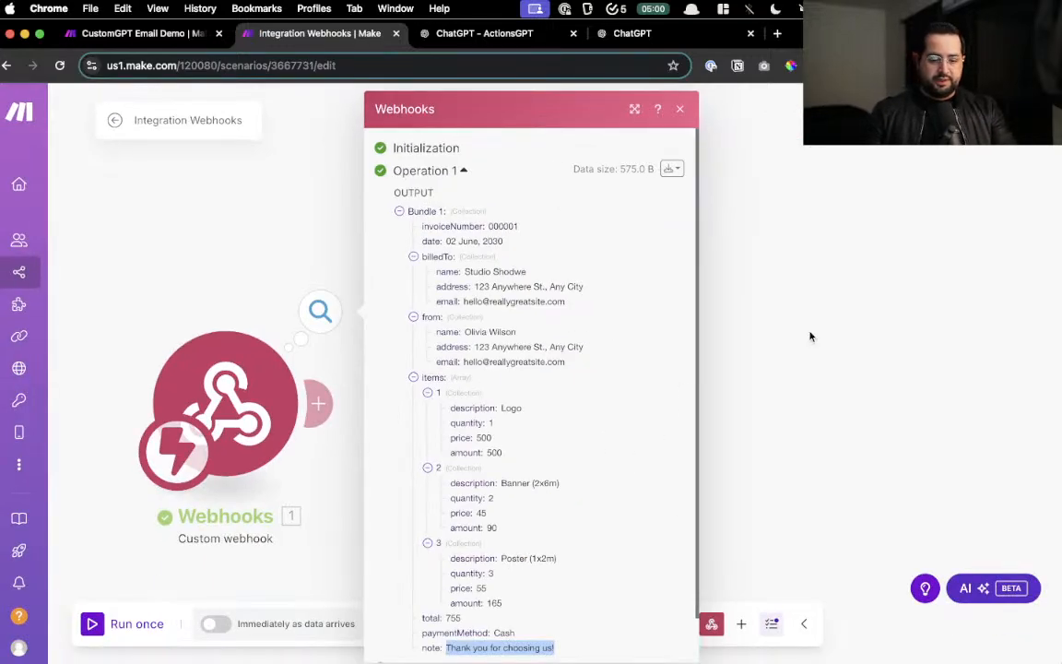
pyautogui.click(810, 333)
# - Preview Google Sheets as a next module, discard it, and head back to ChatGPT
pyautogui.click(320, 404)
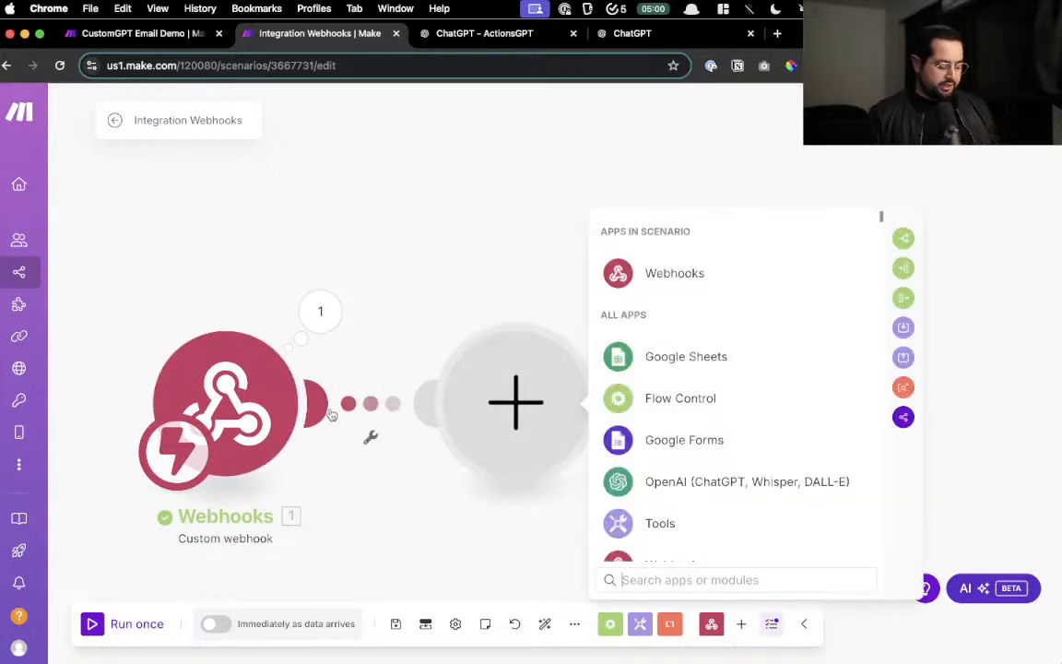
pyautogui.click(676, 365)
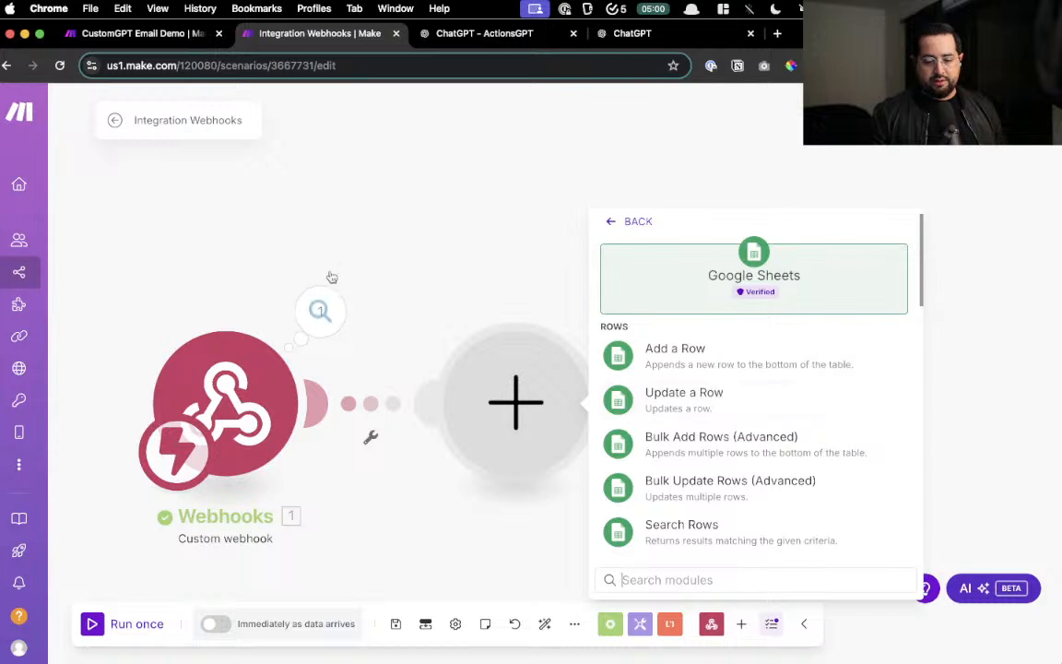
pyautogui.click(398, 277)
pyautogui.moveTo(410, 310); pyautogui.dragTo(707, 263)
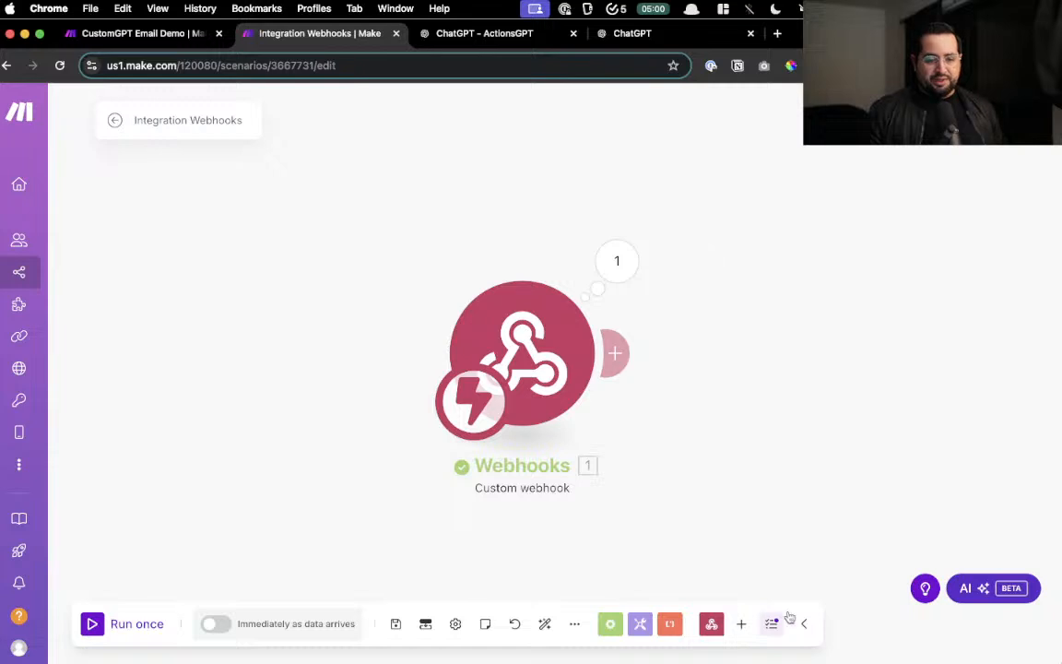
pyautogui.click(647, 33)
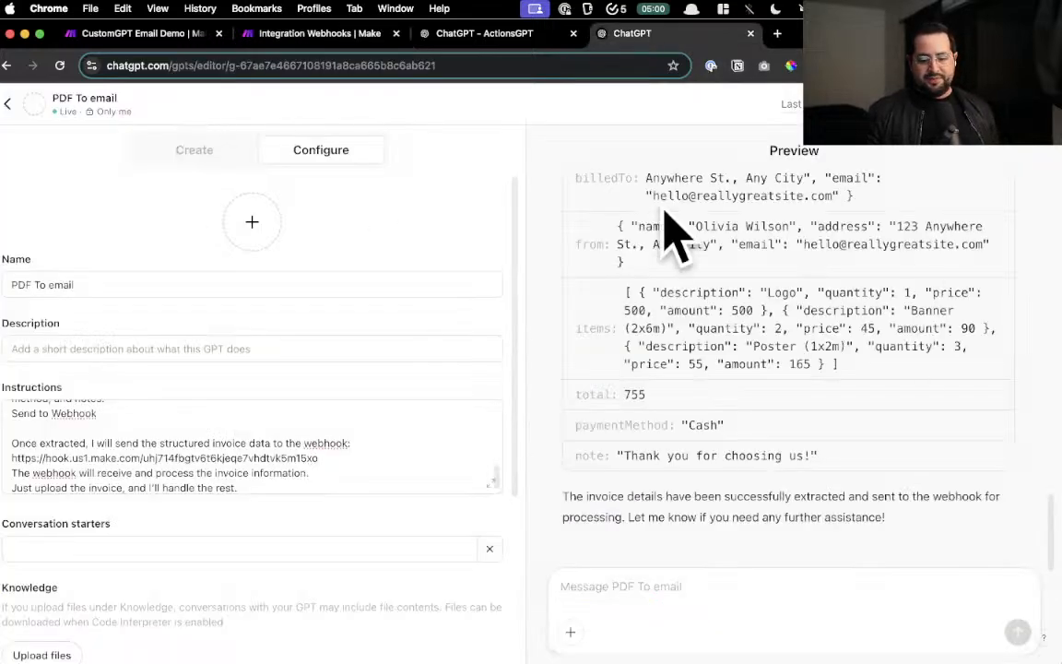
# - Return from the GPT editor to the PDF To email chat and collapse the chat sidebar
pyautogui.click(7, 105)
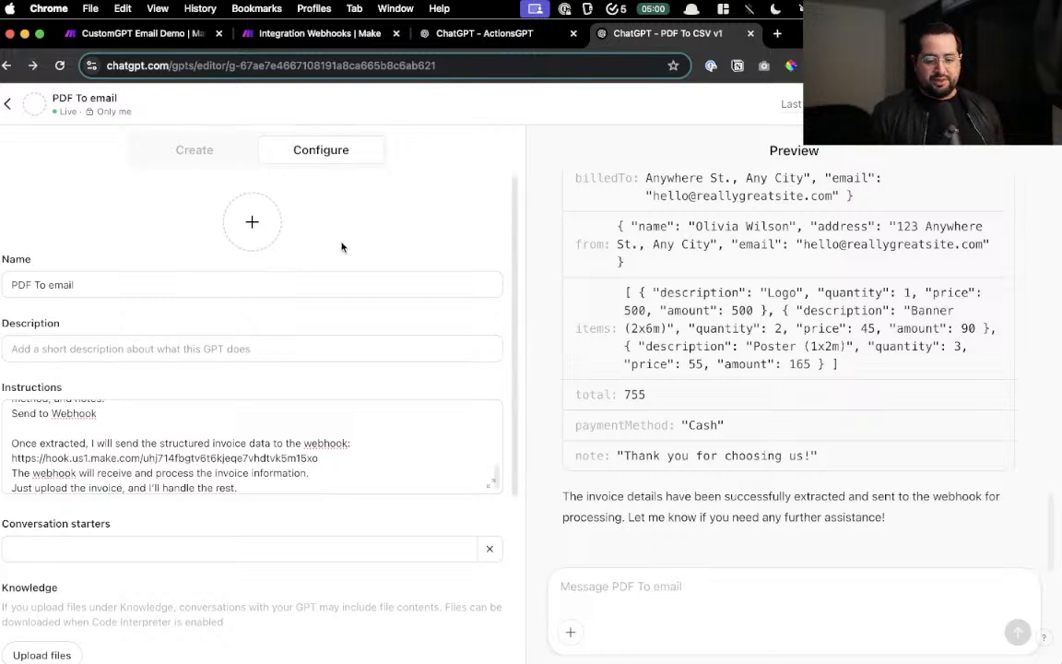
pyautogui.click(7, 106)
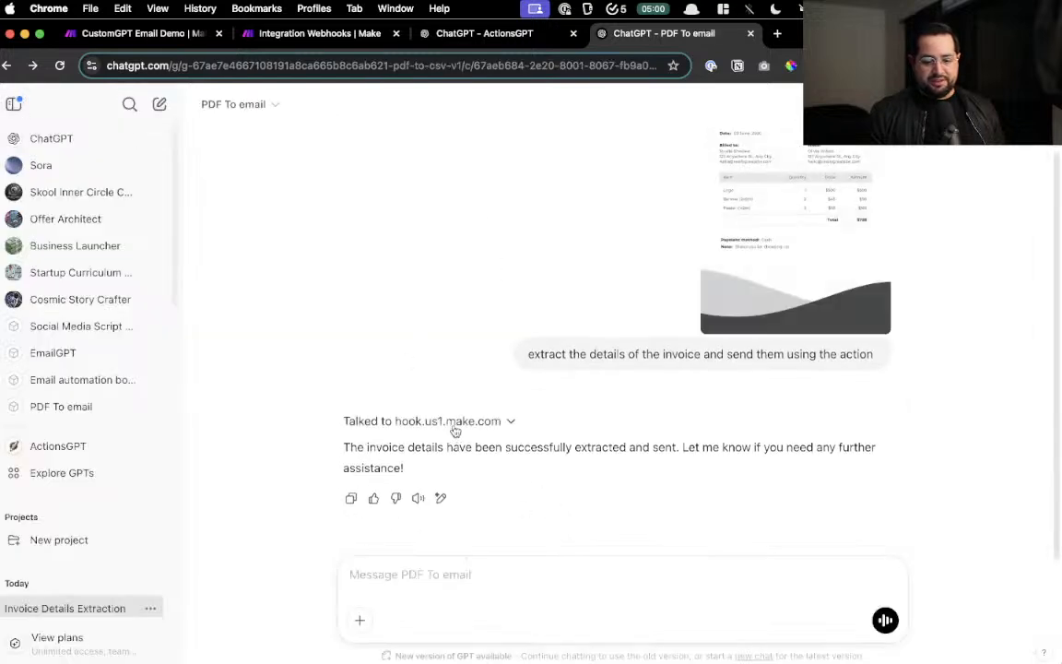
pyautogui.click(13, 103)
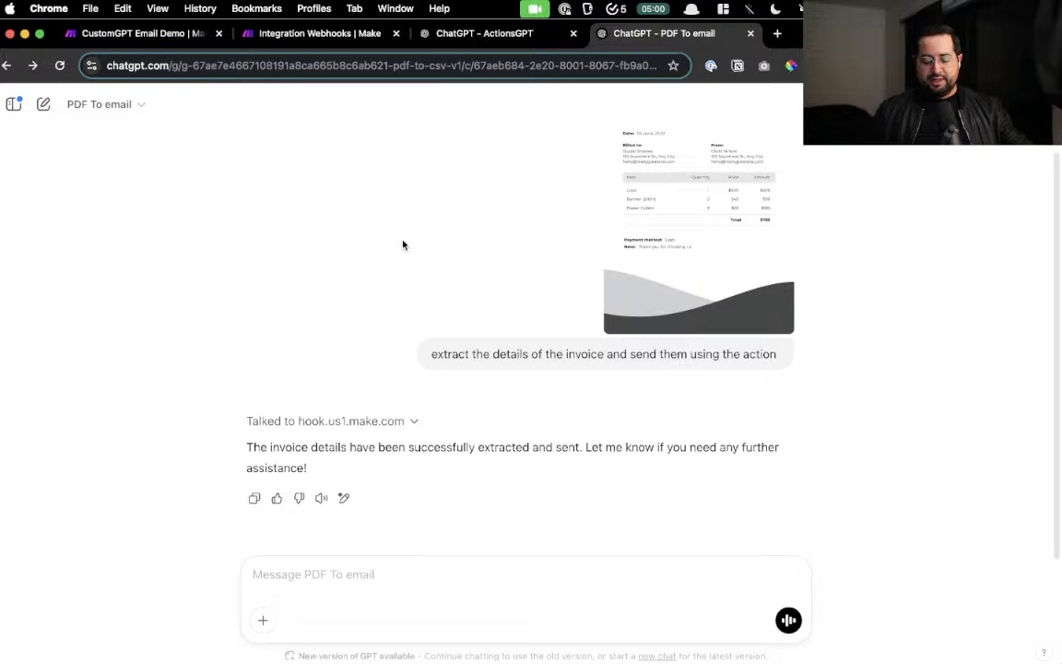
# - Open the Simple Tech Skills website in a new tab and scroll around its page
pyautogui.press('cmd+t')
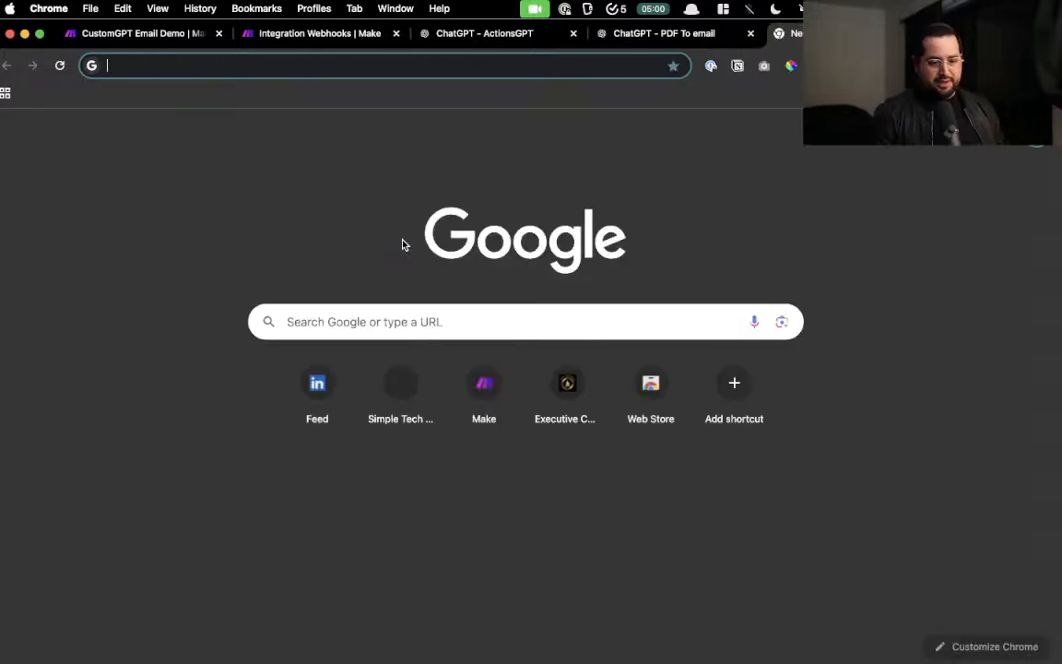
pyautogui.write('Ai')
pyautogui.press('BackSpace')
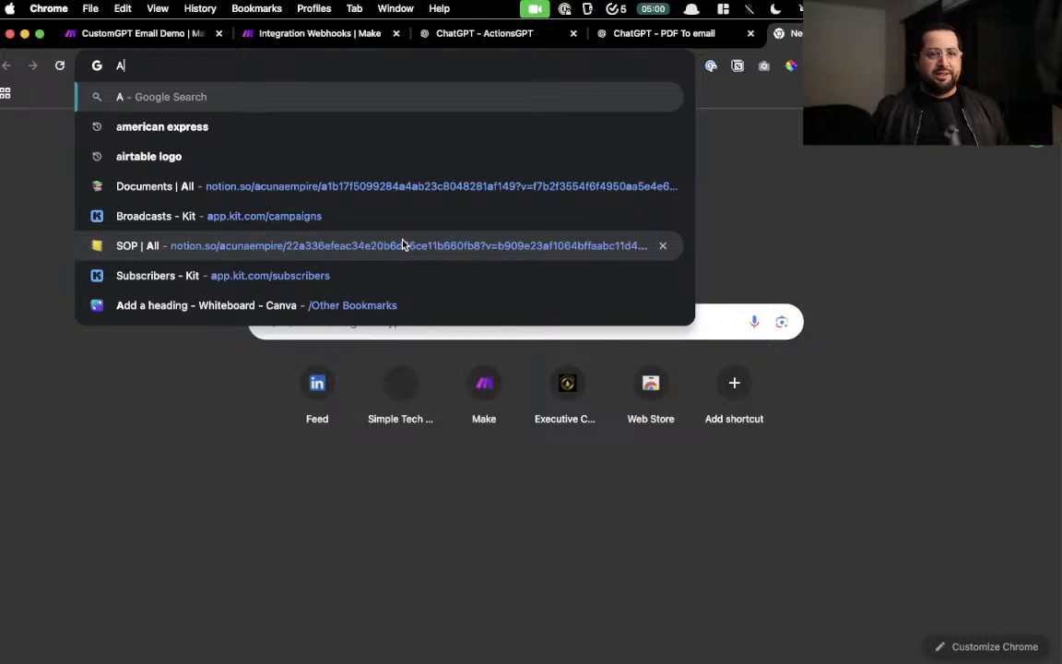
pyautogui.write('i')
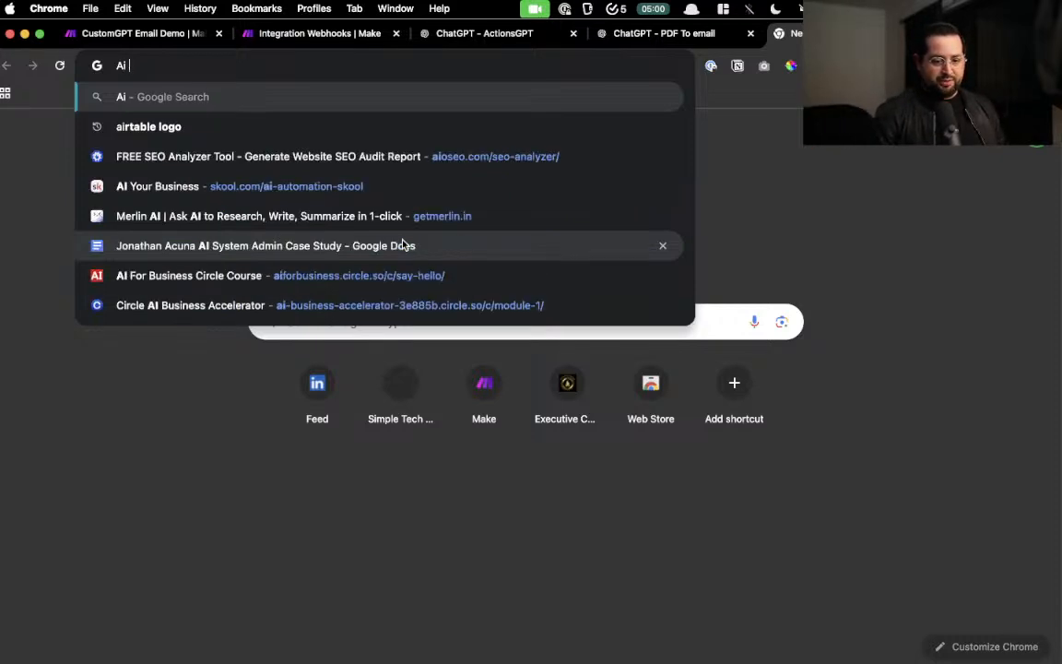
pyautogui.press('BackSpace')
pyautogui.press('BackSpace')
pyautogui.write('sim')
pyautogui.press('Return')
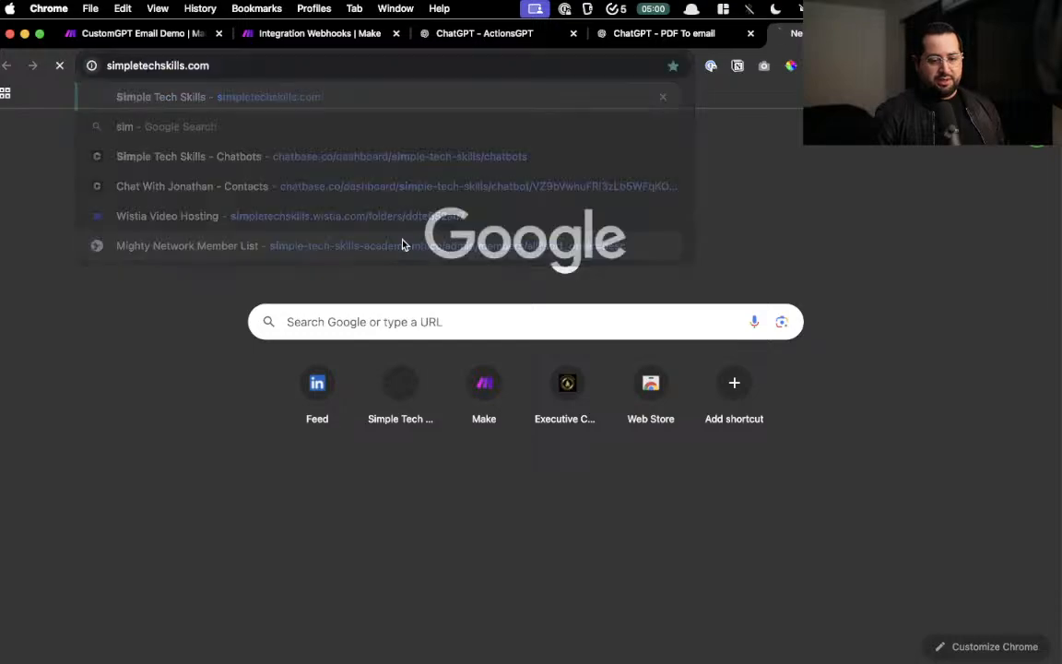
pyautogui.scroll(5, 256, 474)
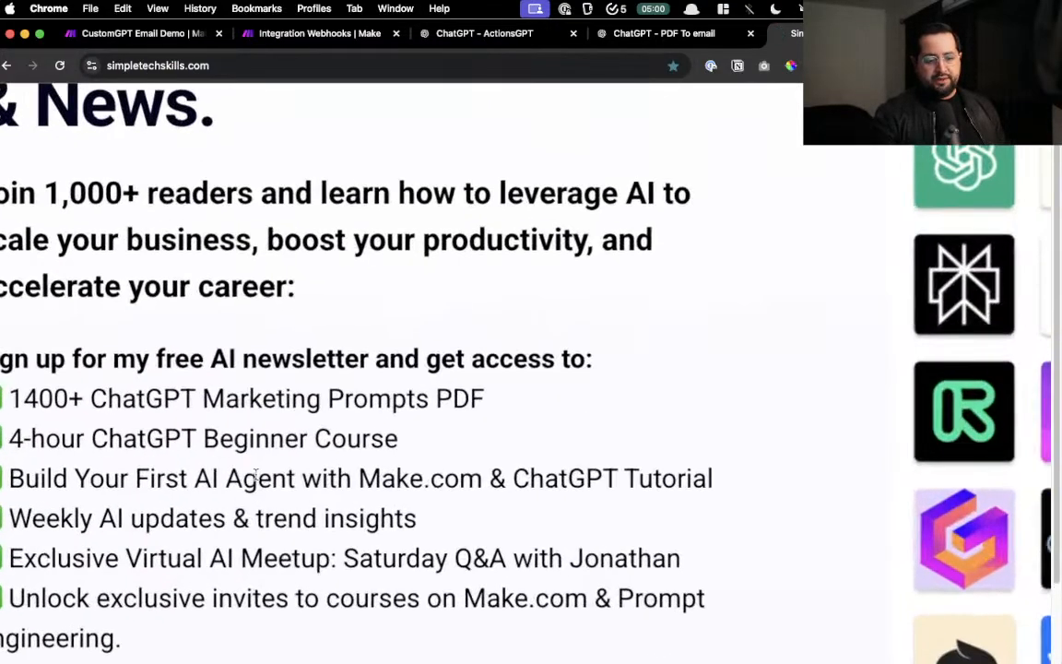
pyautogui.scroll(4, 256, 474)
pyautogui.hscroll(-2, 257, 474)
pyautogui.scroll(-1, 256, 473)
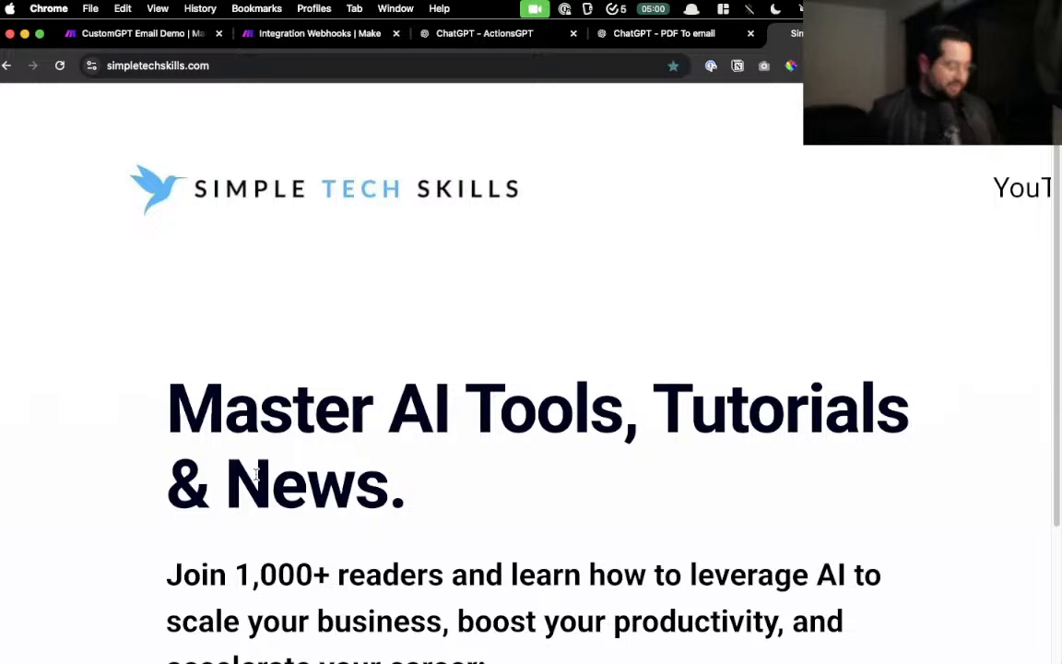
# - Launch the 'Youtube Home Channel' bookmark from the Alfred launcher by searching 'ho'
pyautogui.hotkey('alt', 'space')
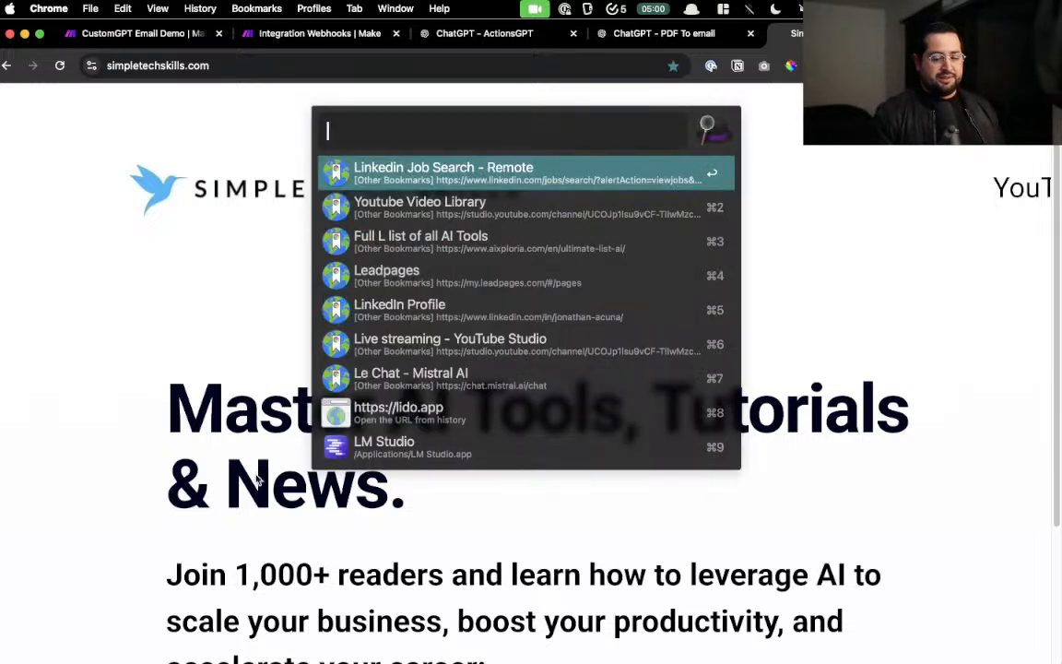
pyautogui.write('ho')
pyautogui.press('Return')
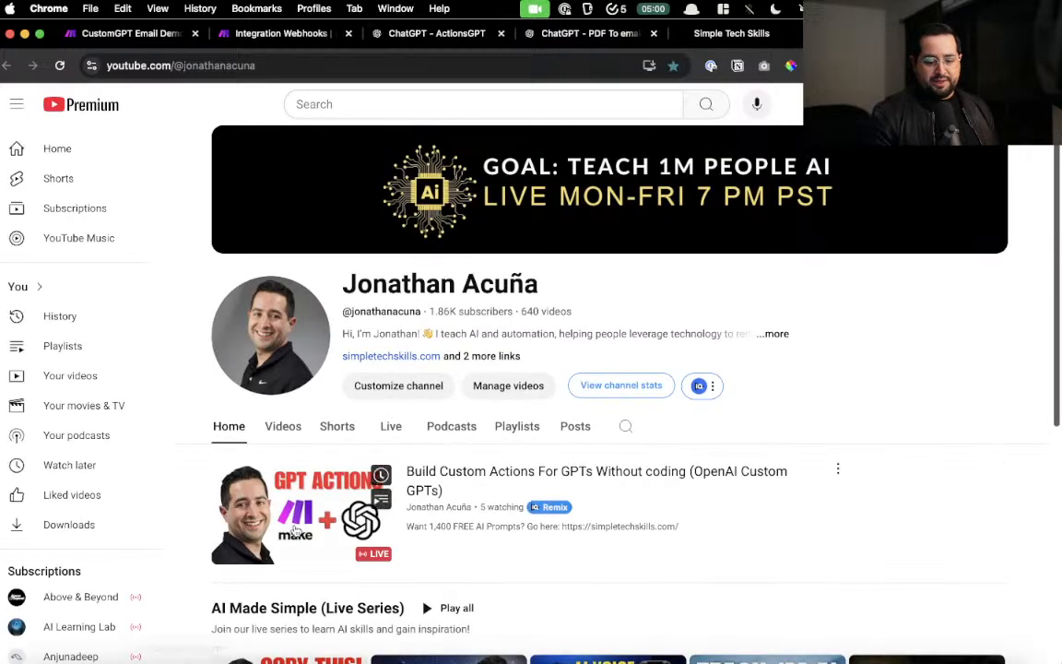
# - Open the 'AI Made Simple (Live Series)' playlist from the channel page and browse its videos
pyautogui.scroll(-4, 295, 530)
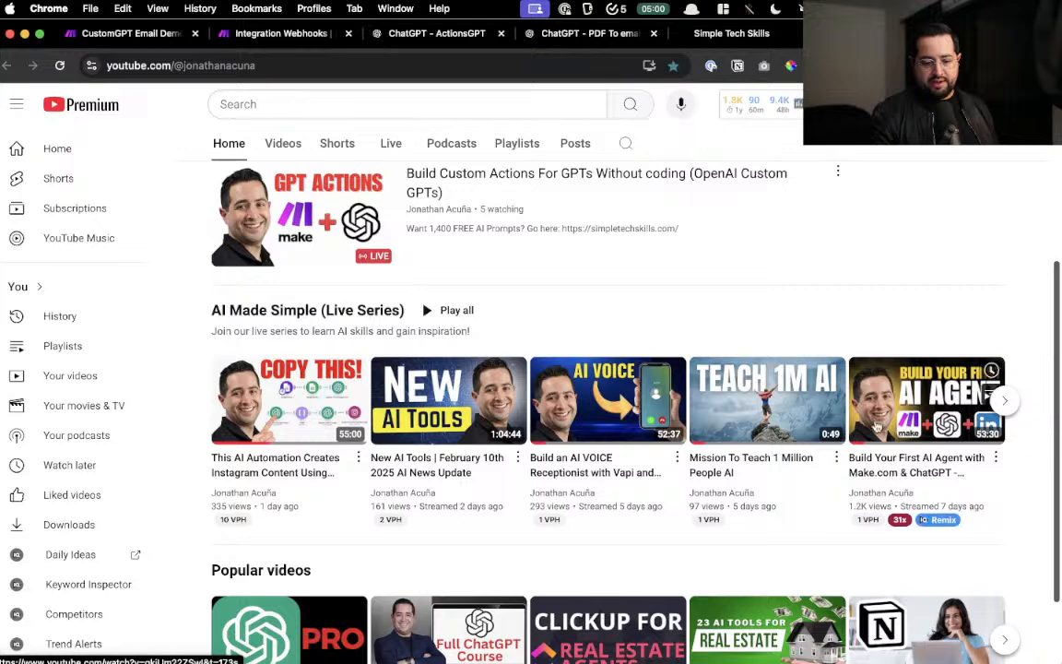
pyautogui.click(329, 312)
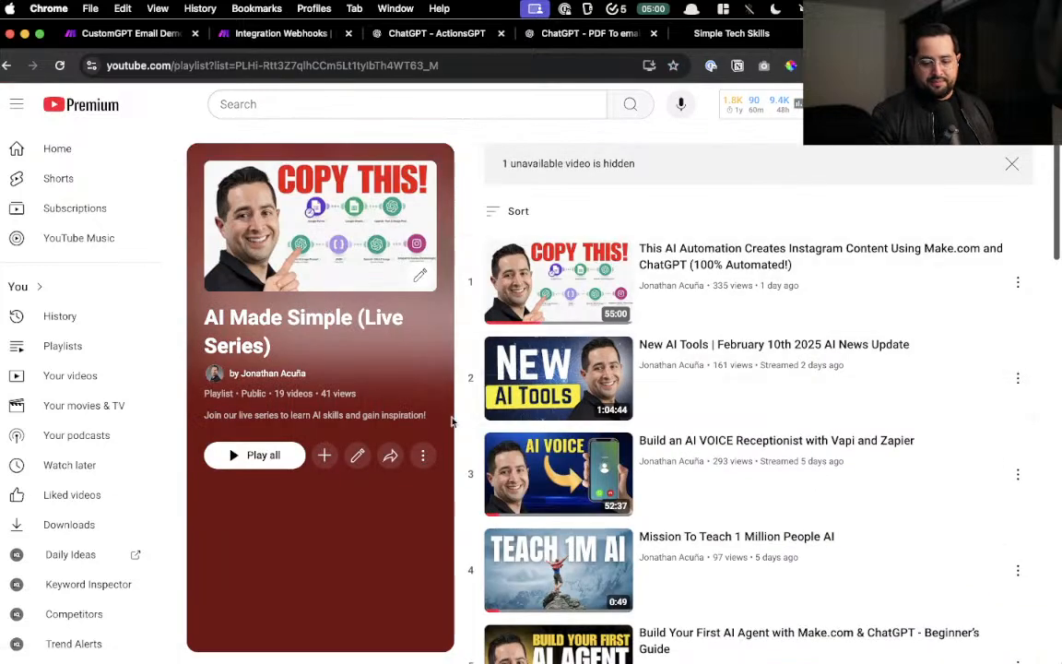
pyautogui.scroll(-3, 452, 421)
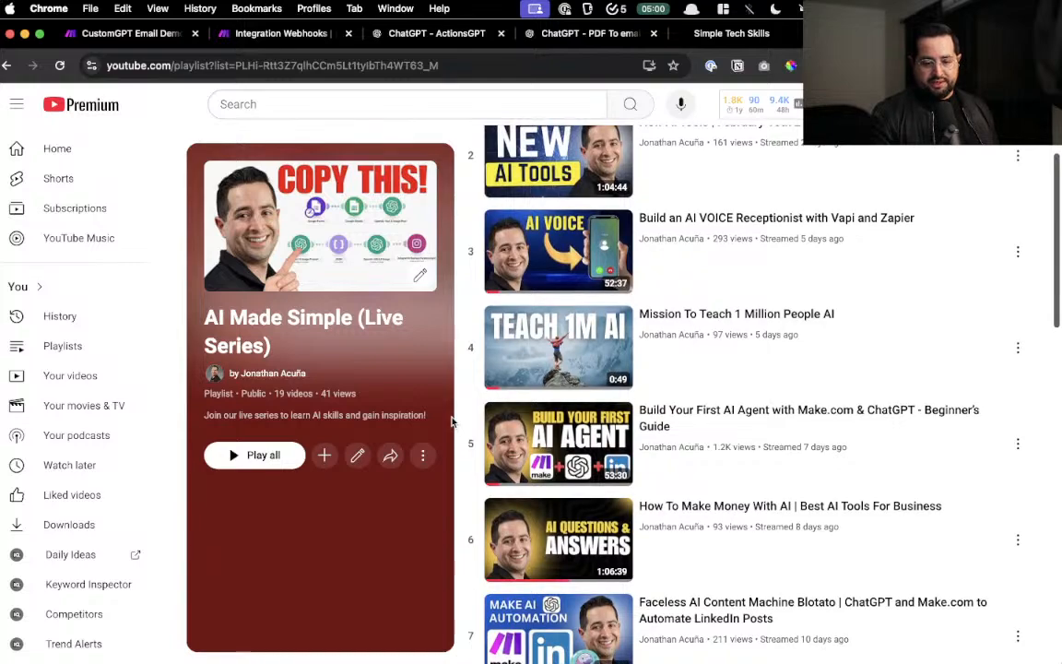
pyautogui.scroll(2, 452, 421)
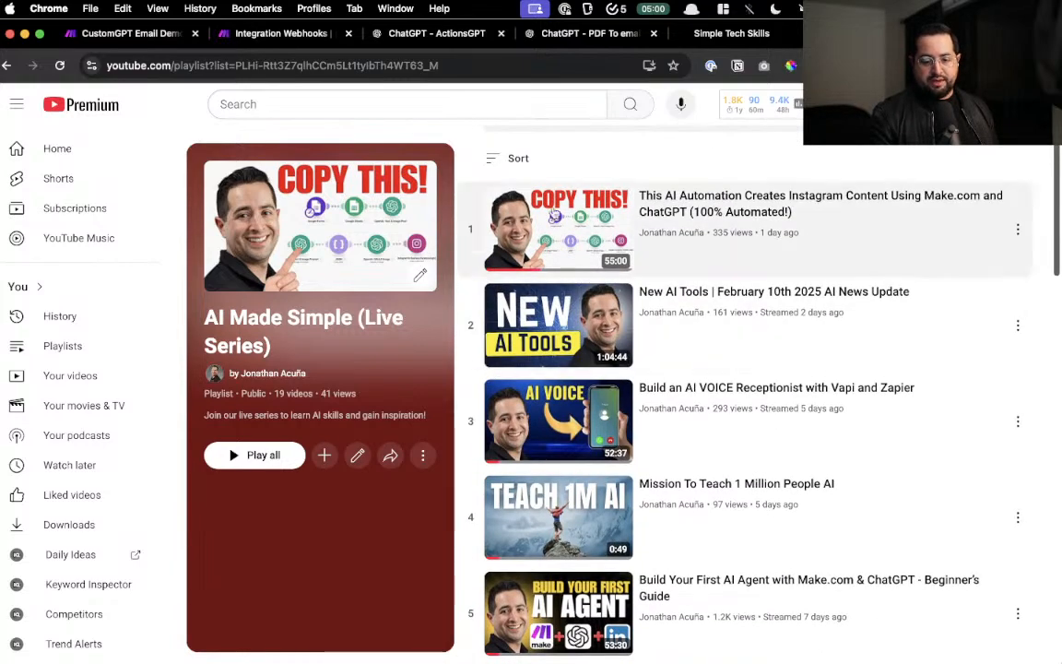
pyautogui.scroll(5, 737, 172)
pyautogui.hscroll(3, 737, 172)
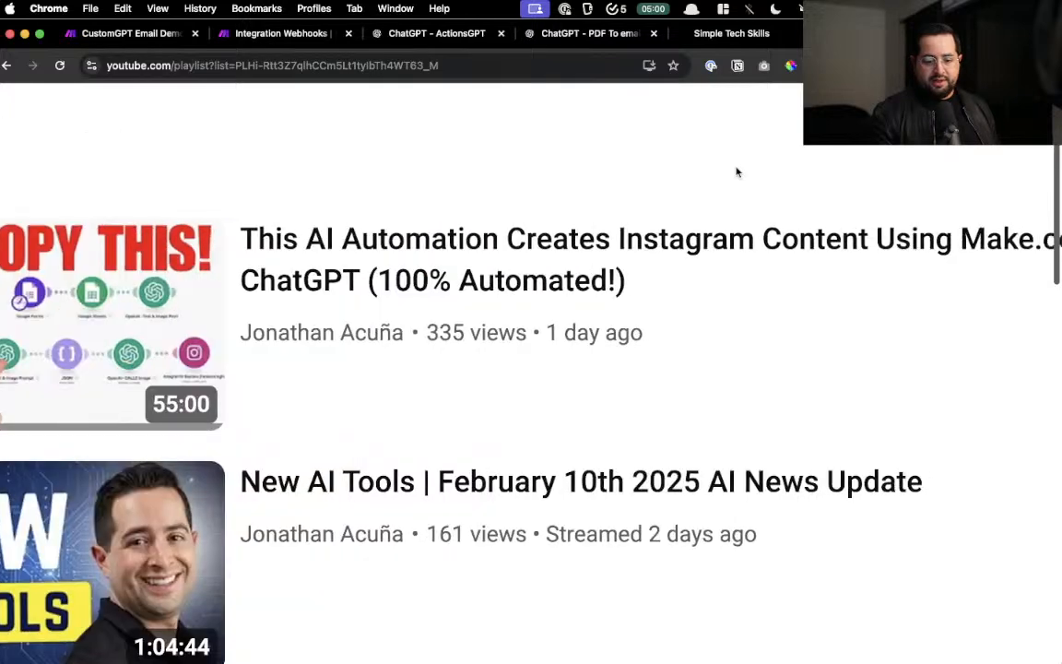
pyautogui.hscroll(2, 737, 173)
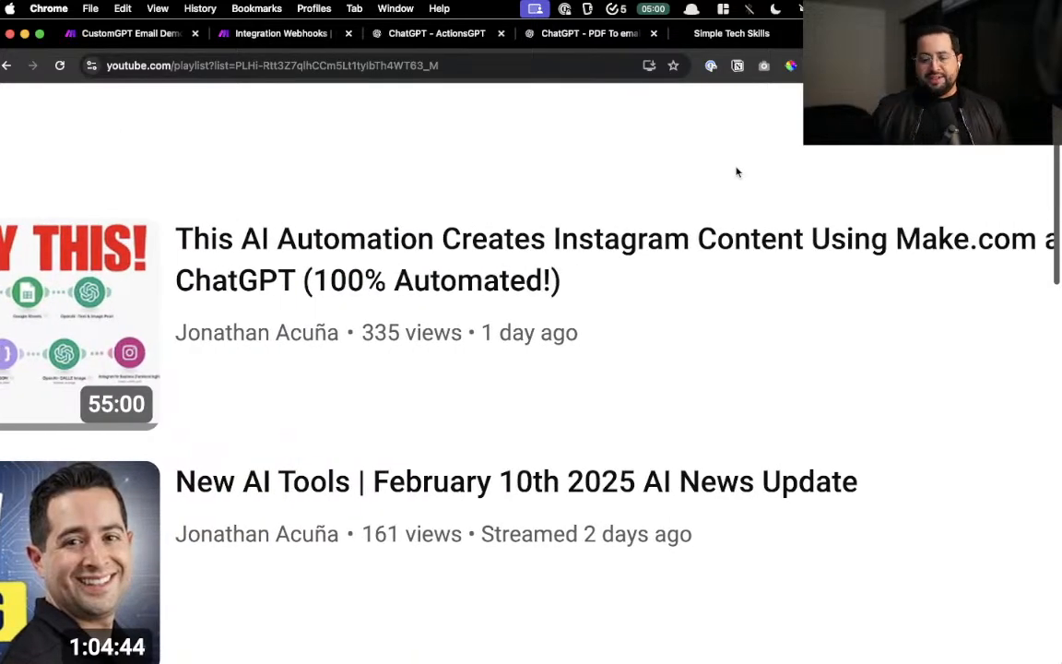
pyautogui.hscroll(2, 737, 172)
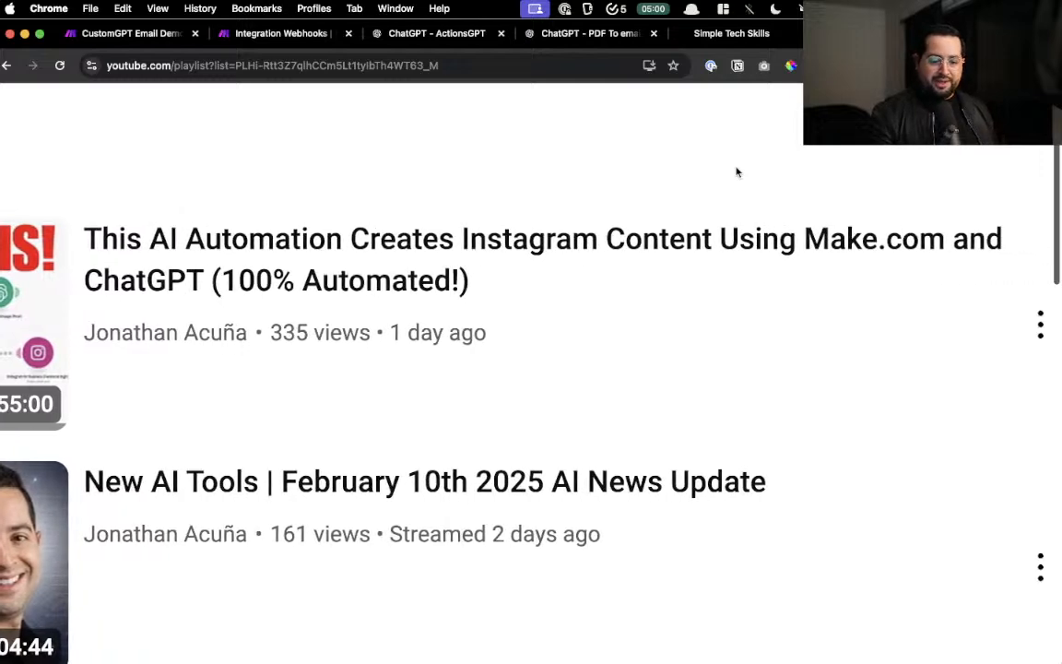
pyautogui.hscroll(-2, 737, 172)
pyautogui.hscroll(-5, 737, 173)
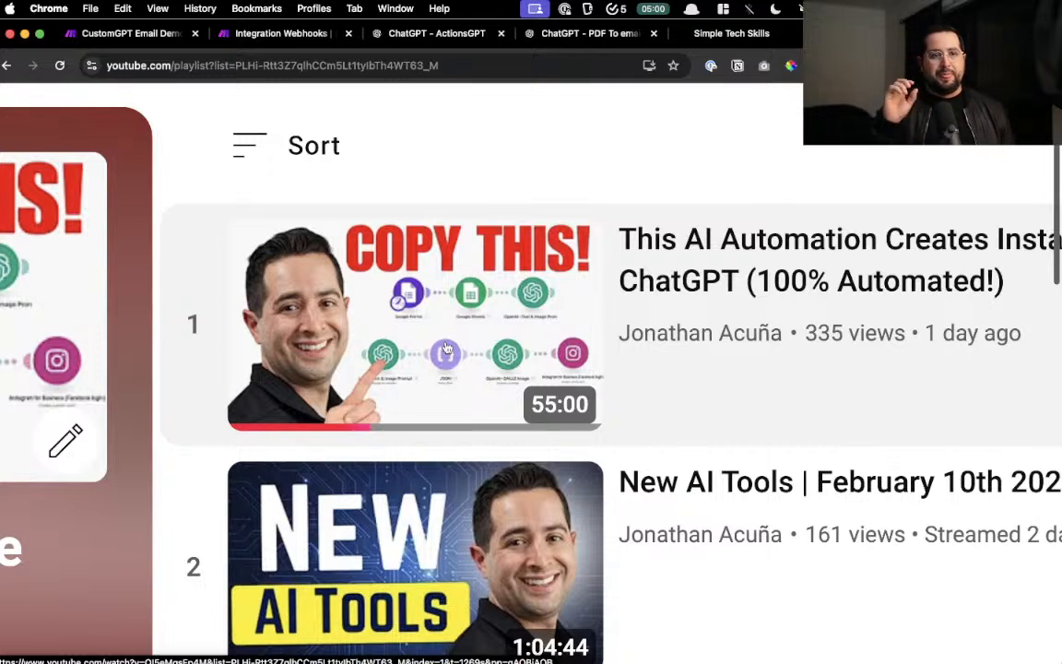
# - Play the playlist's first video and jump to the Google Form demo at 1:34
pyautogui.click(446, 348)
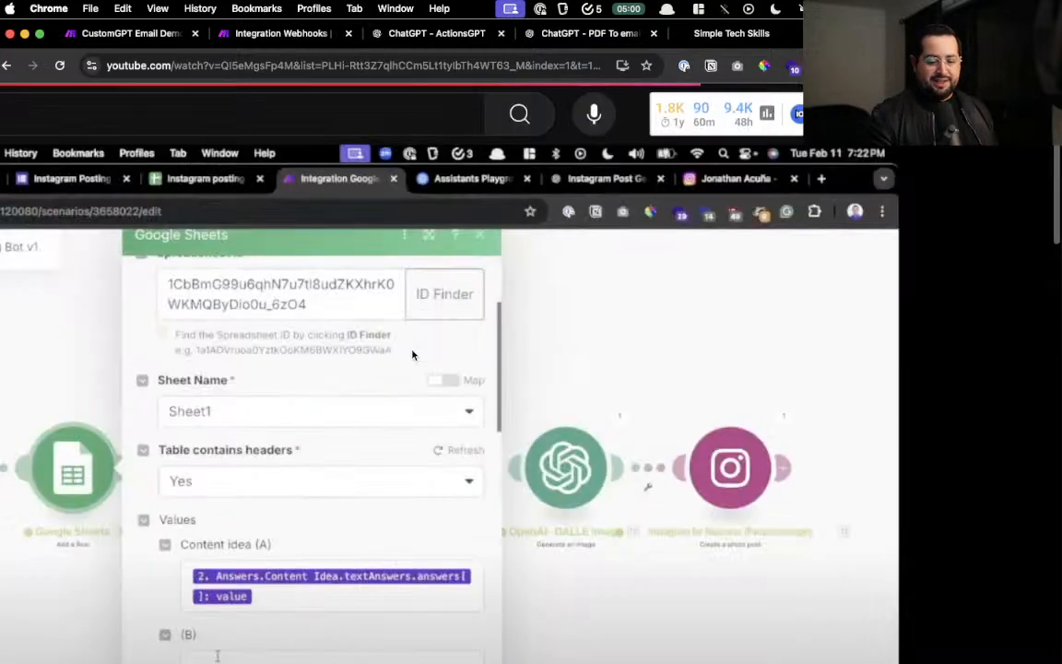
pyautogui.click(66, 548)
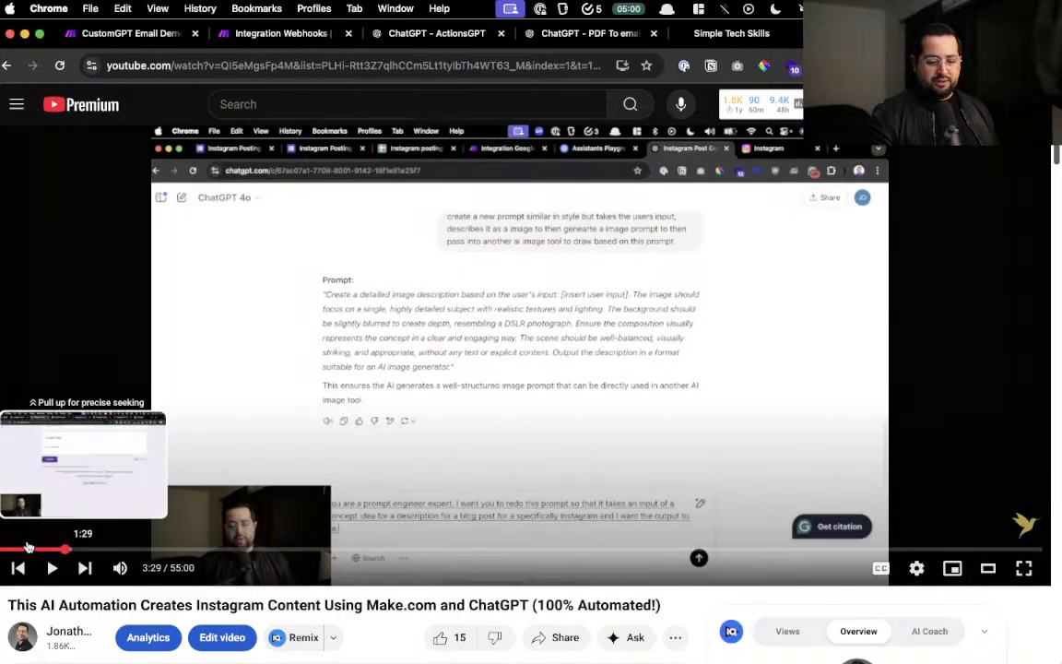
pyautogui.click(29, 548)
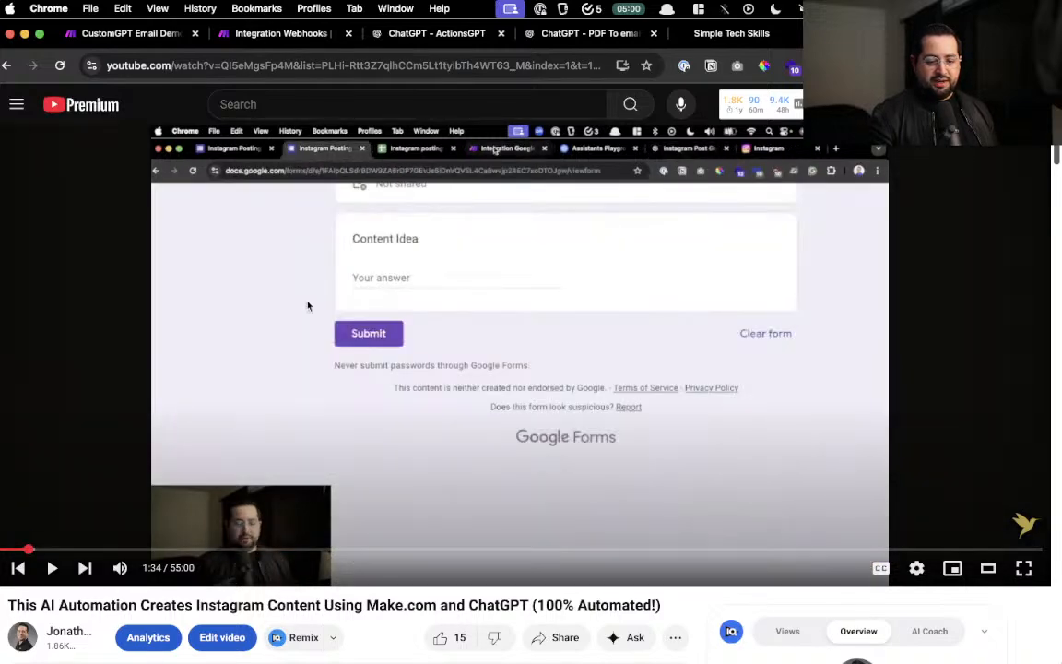
pyautogui.scroll(5, 424, 254)
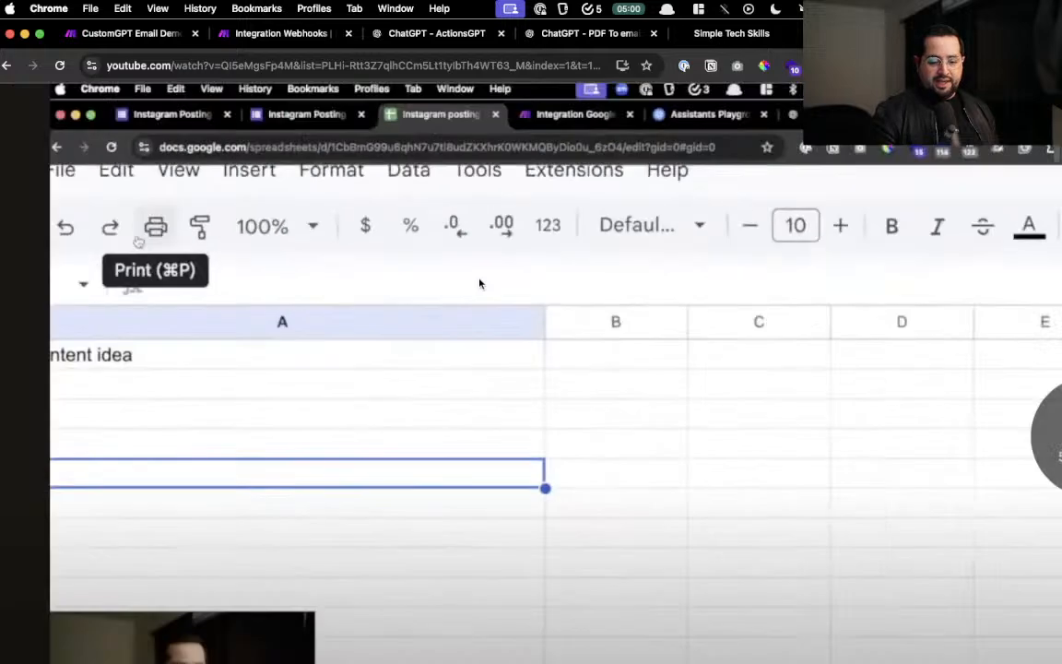
pyautogui.scroll(-5, 480, 283)
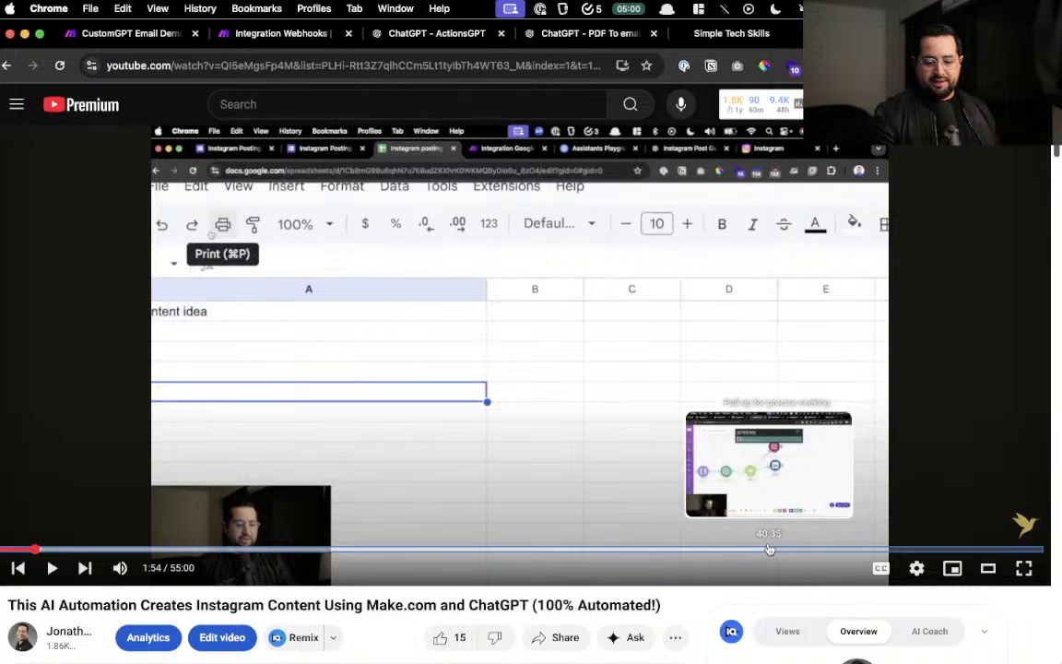
# - Skip ahead to the Make.com scenario at 31:21, then the finished Instagram post at 32:18
pyautogui.click(595, 551)
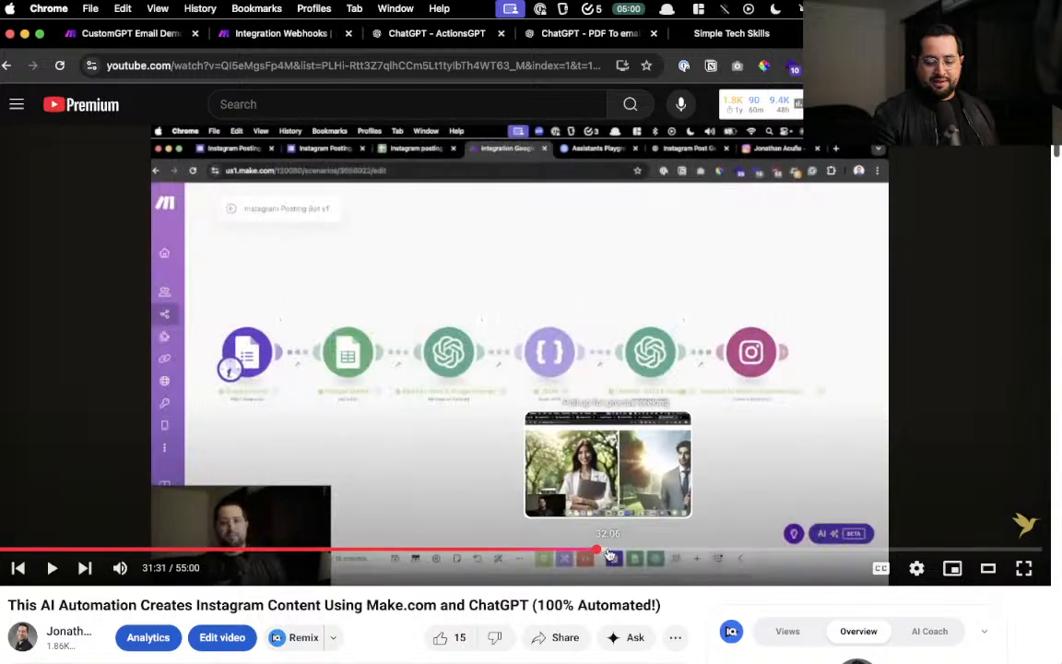
pyautogui.scroll(5, 428, 329)
pyautogui.scroll(-2, 427, 329)
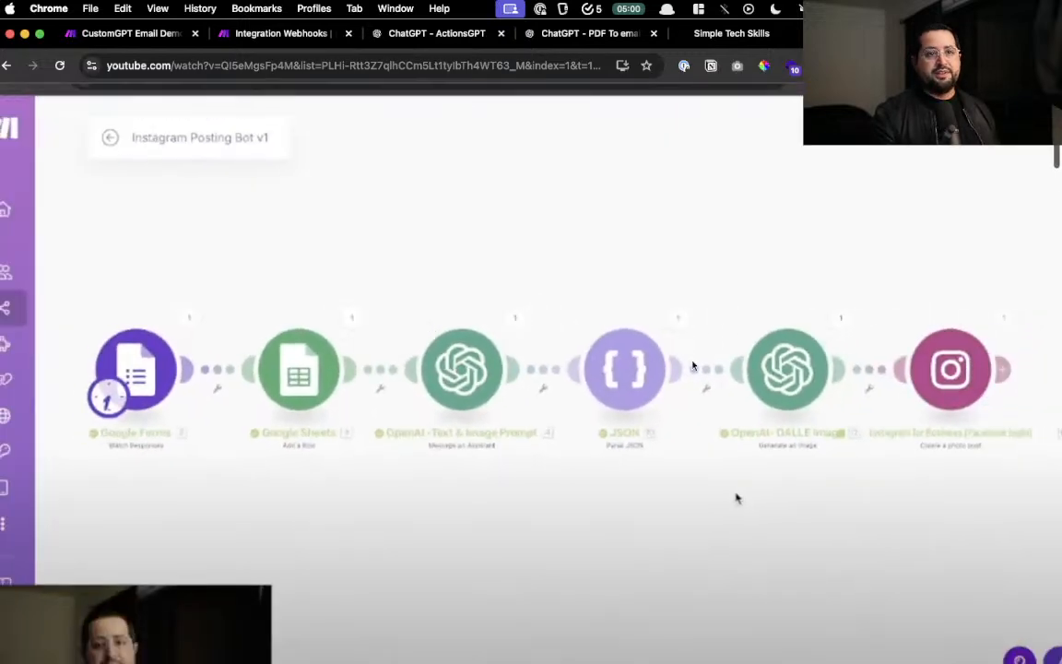
pyautogui.scroll(-4, 736, 498)
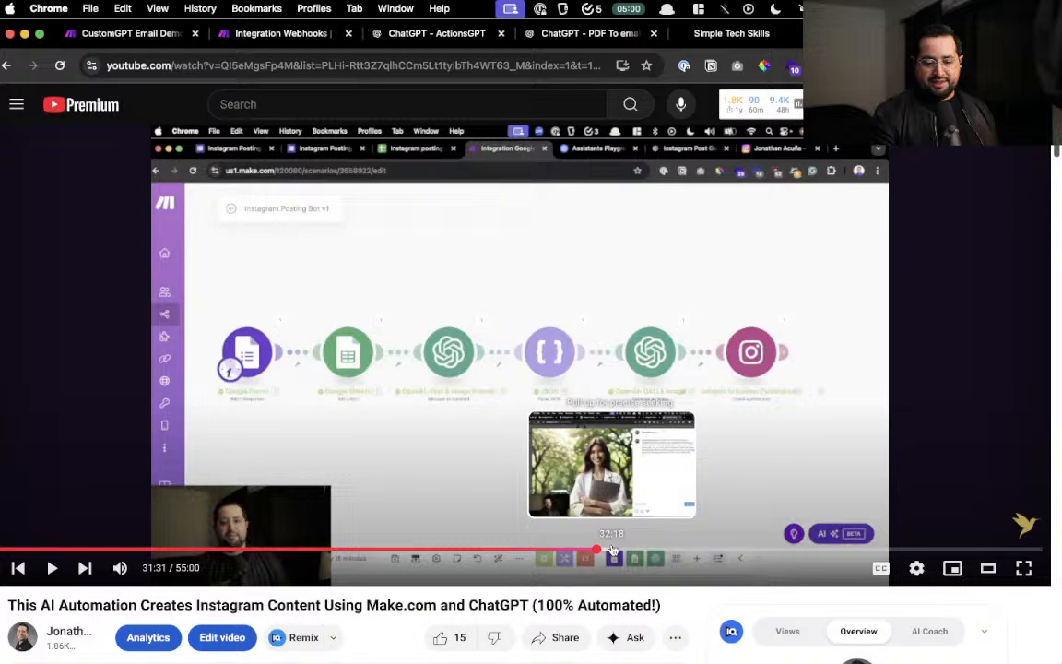
pyautogui.click(612, 551)
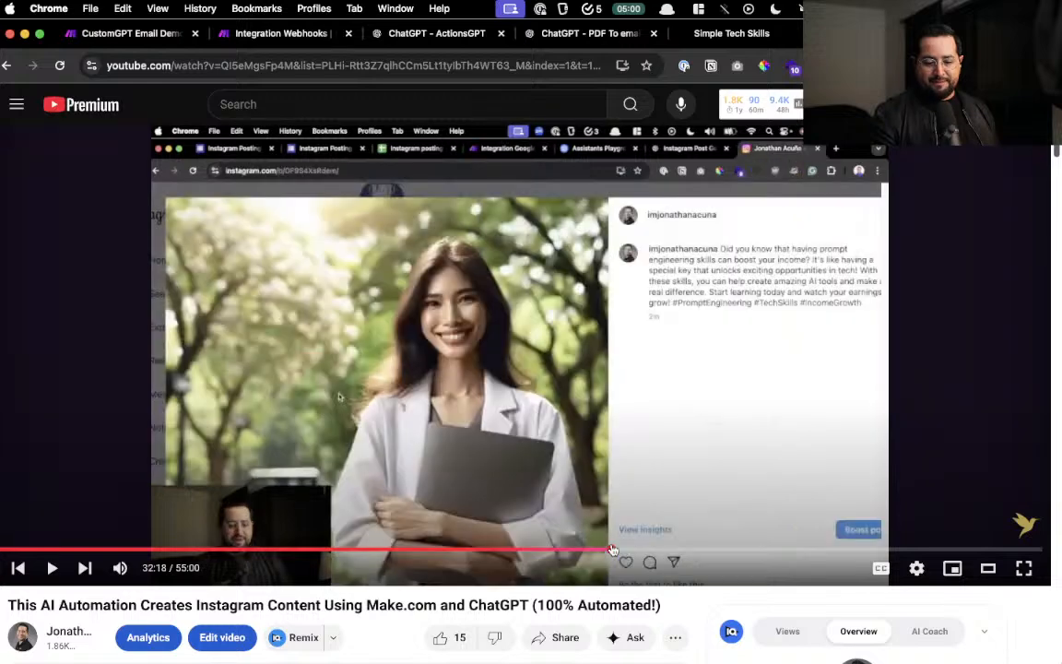
pyautogui.scroll(4, 600, 358)
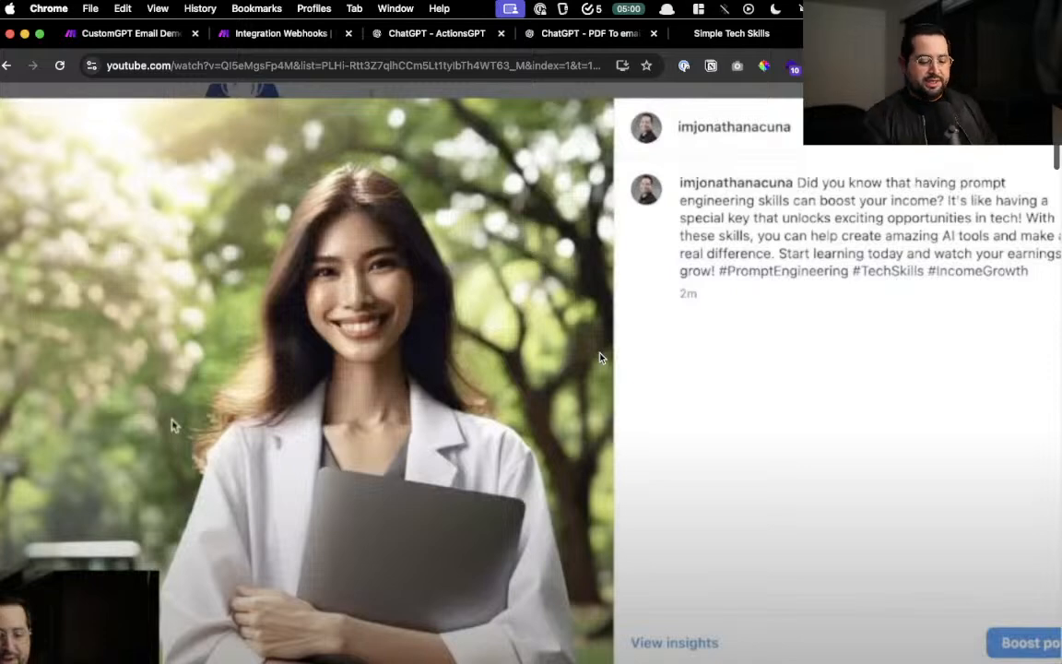
# - Seek back to 31:12 to show the Sheets, OpenAI, DALL·E and Instagram scenario chain
pyautogui.scroll(-5, 603, 343)
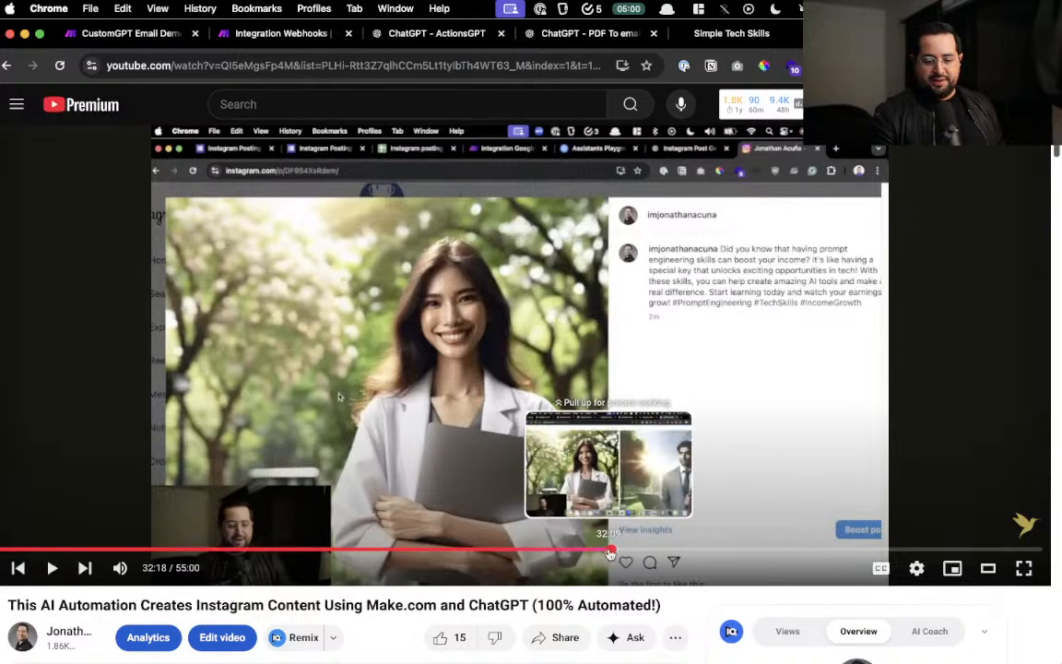
pyautogui.click(590, 550)
pyautogui.scroll(5, 289, 384)
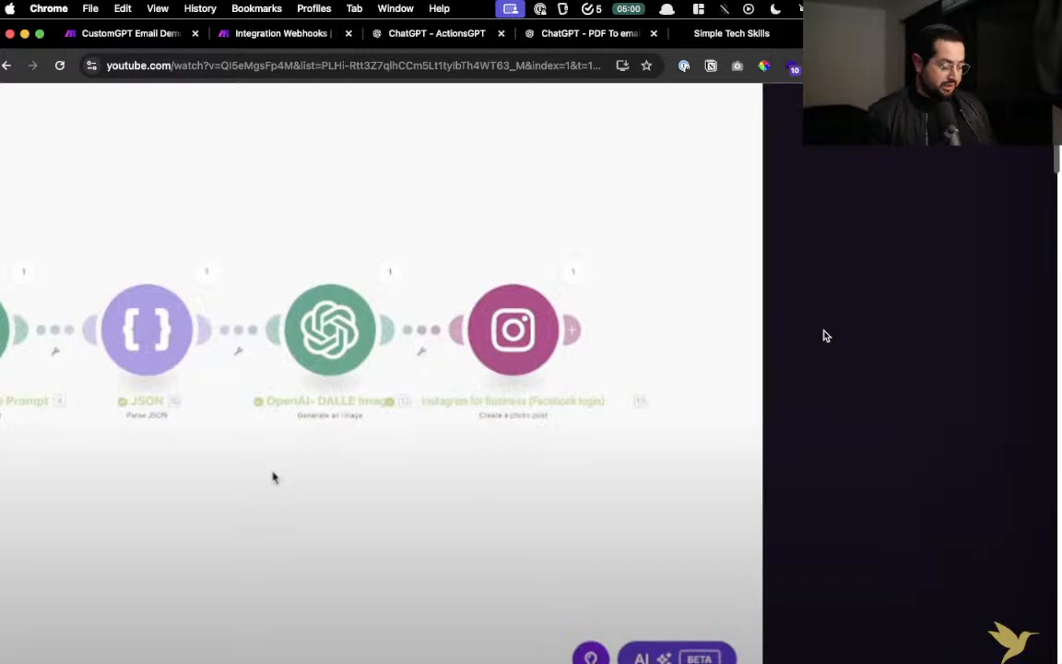
pyautogui.press('super+l')
pyautogui.write('kling')
pyautogui.press('Return')
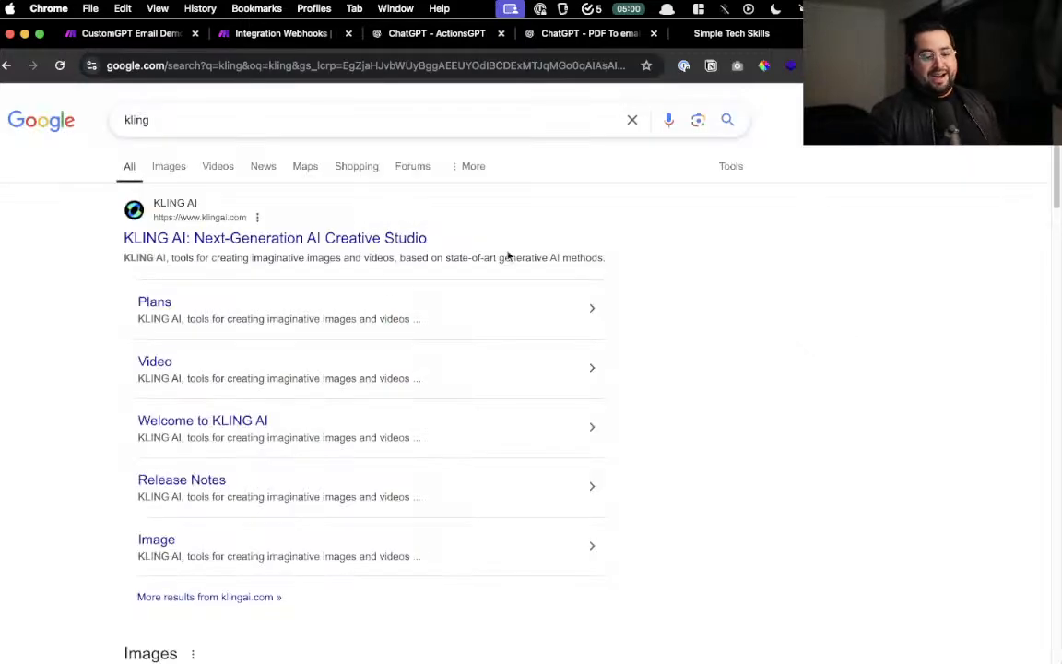
pyautogui.click(332, 237)
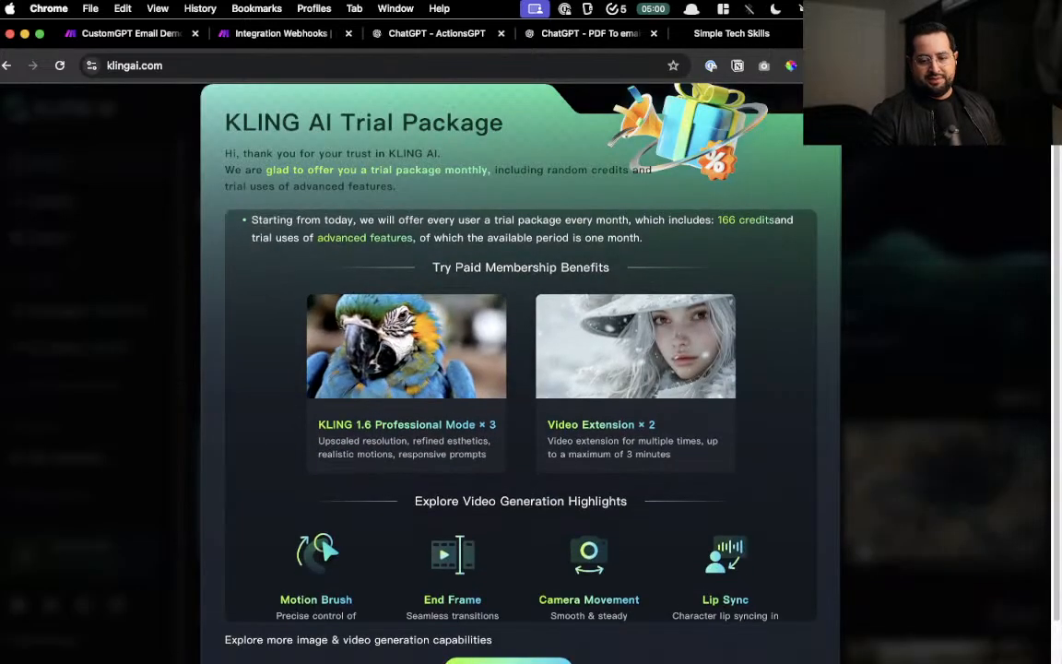
pyautogui.click(823, 101)
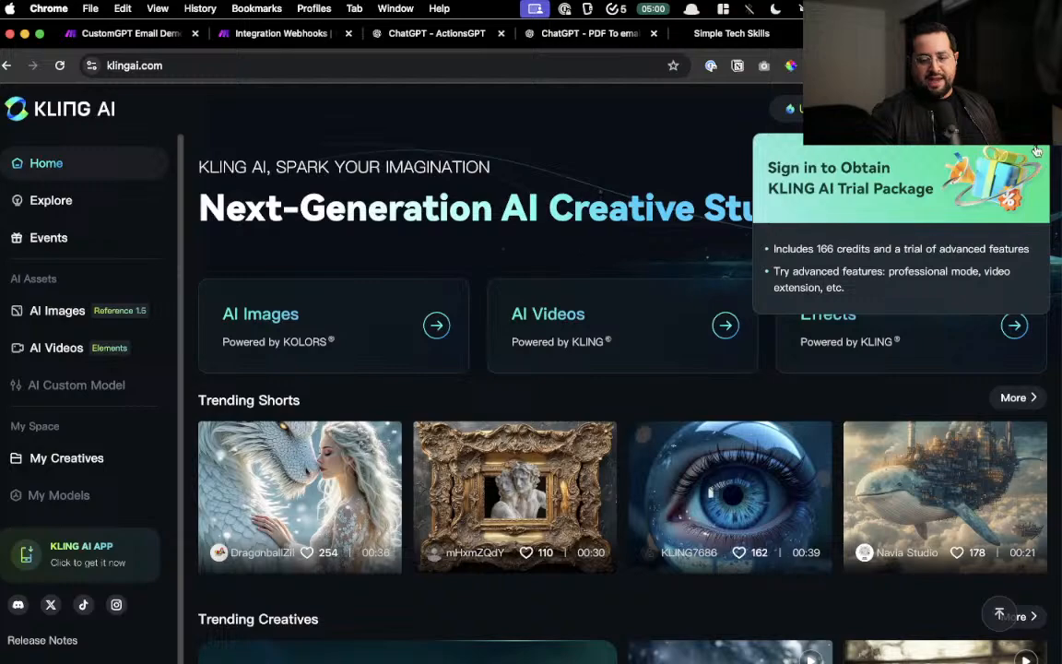
pyautogui.scroll(-10, 505, 457)
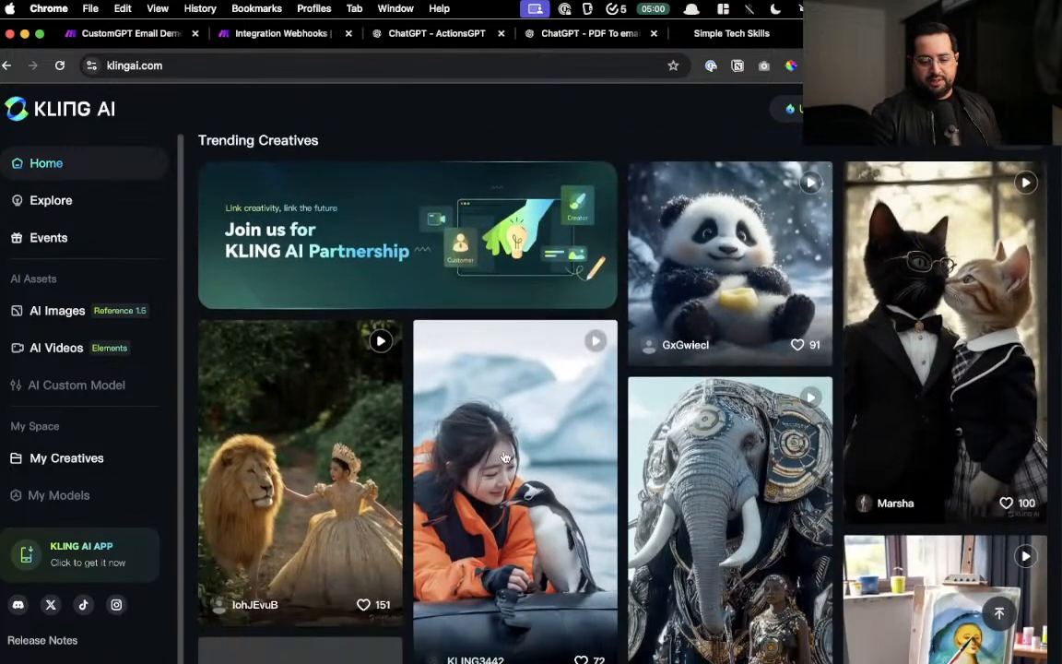
pyautogui.moveTo(542, 471)
pyautogui.scroll(-2, 542, 472)
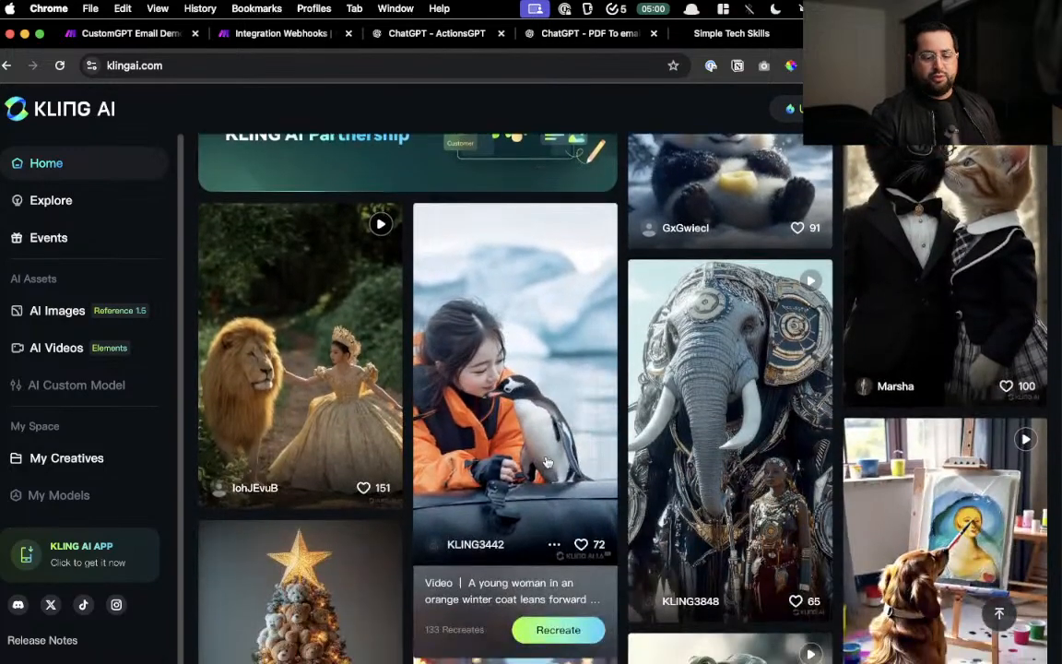
pyautogui.scroll(5, 548, 462)
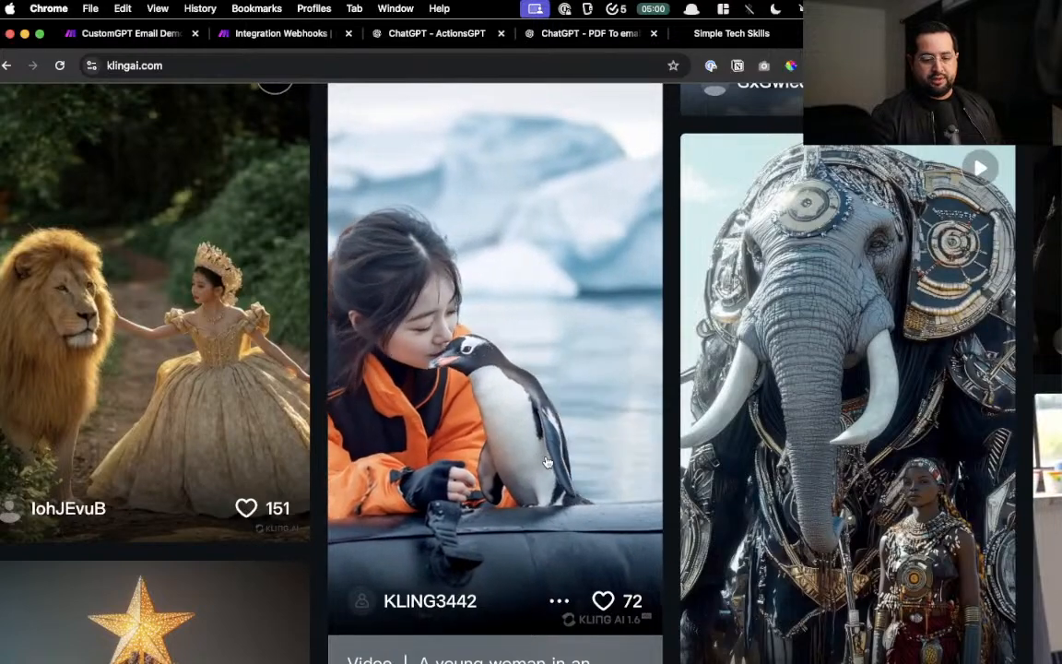
pyautogui.scroll(5, 547, 461)
pyautogui.scroll(2, 548, 462)
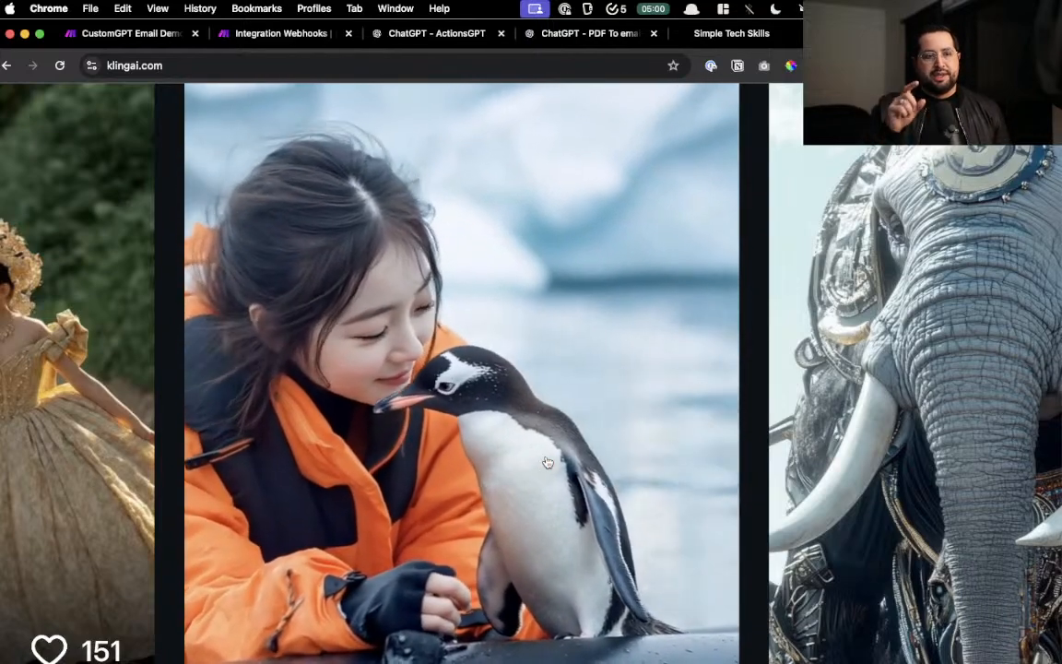
pyautogui.hscroll(3, 548, 463)
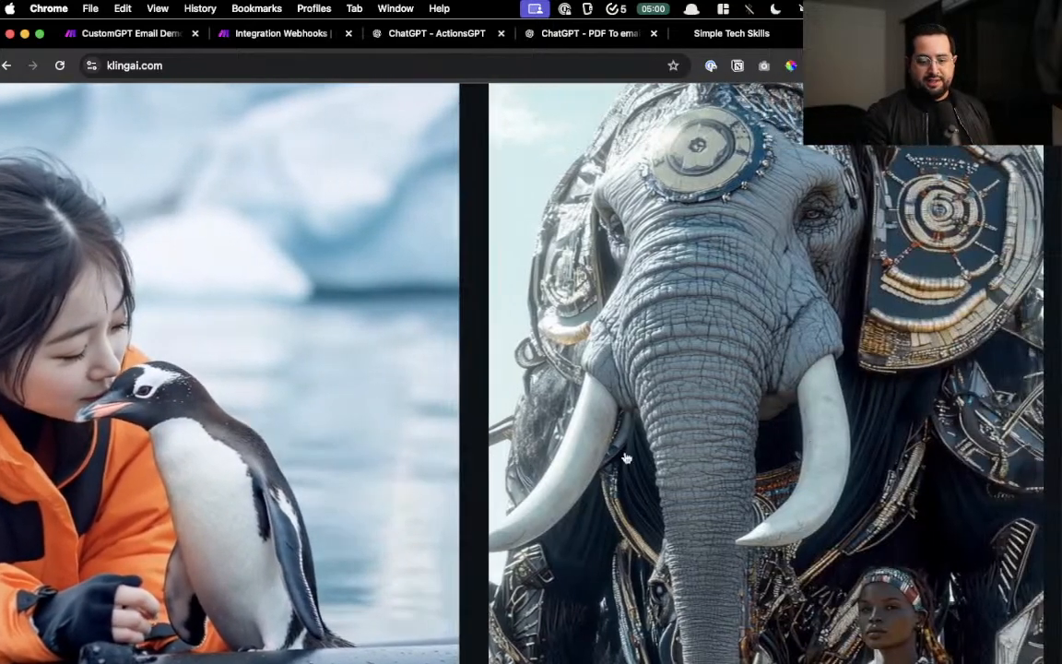
pyautogui.scroll(-3, 823, 443)
pyautogui.scroll(-2, 824, 442)
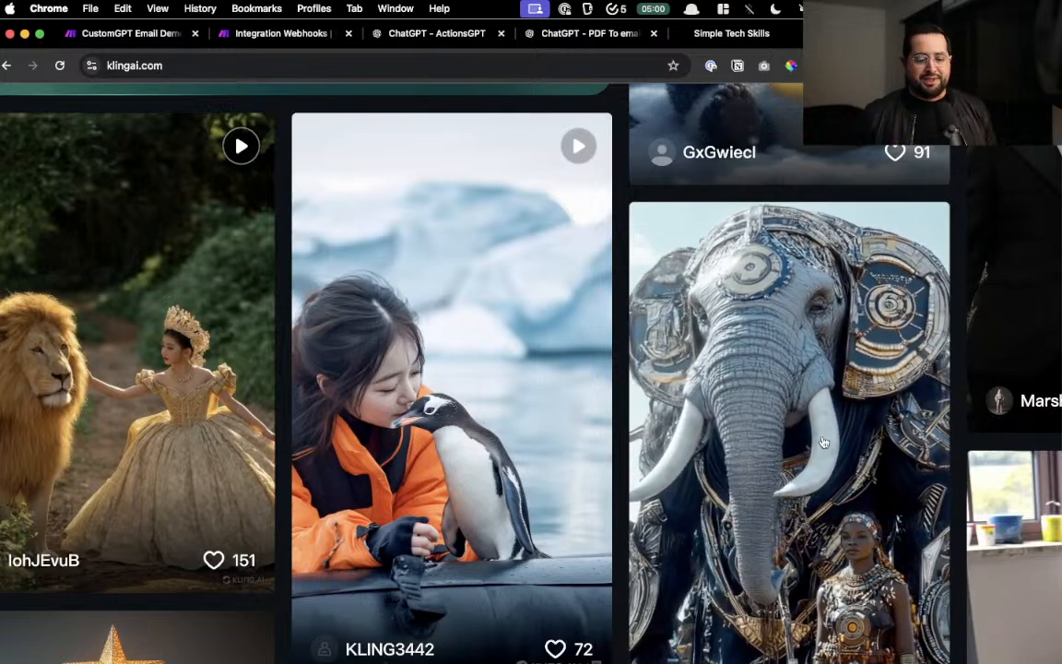
pyautogui.hscroll(-5, 823, 442)
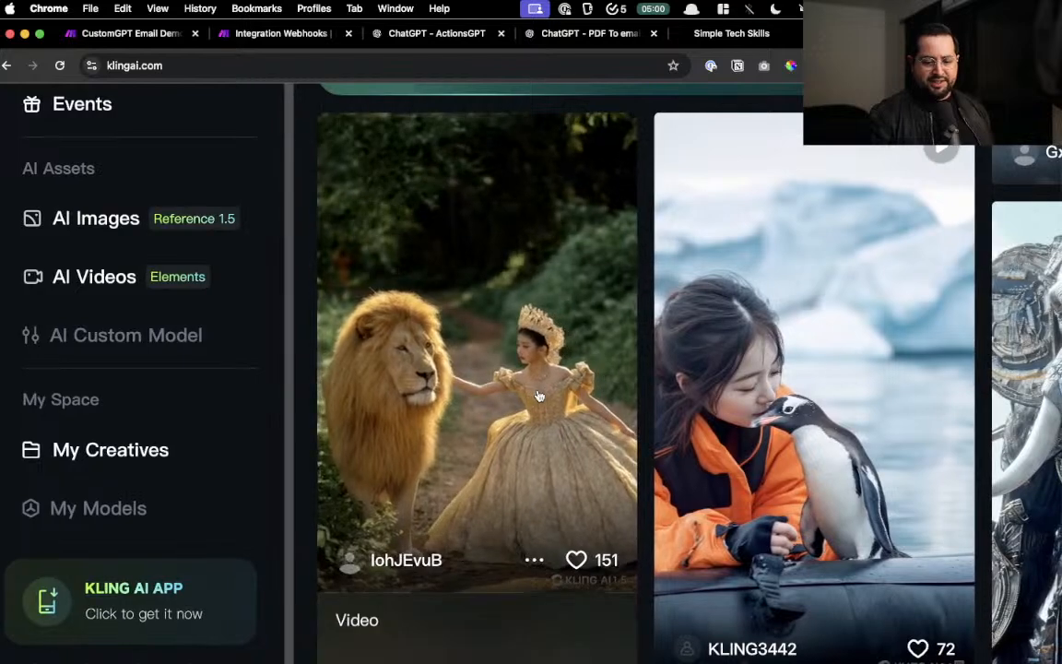
pyautogui.scroll(5, 540, 396)
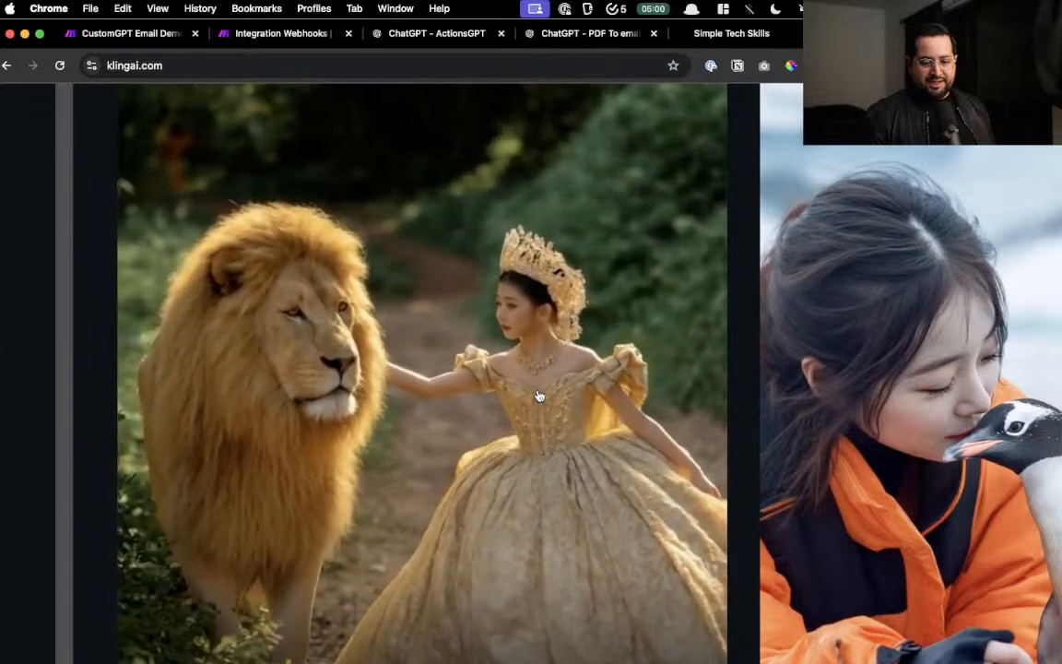
pyautogui.hscroll(8, 539, 396)
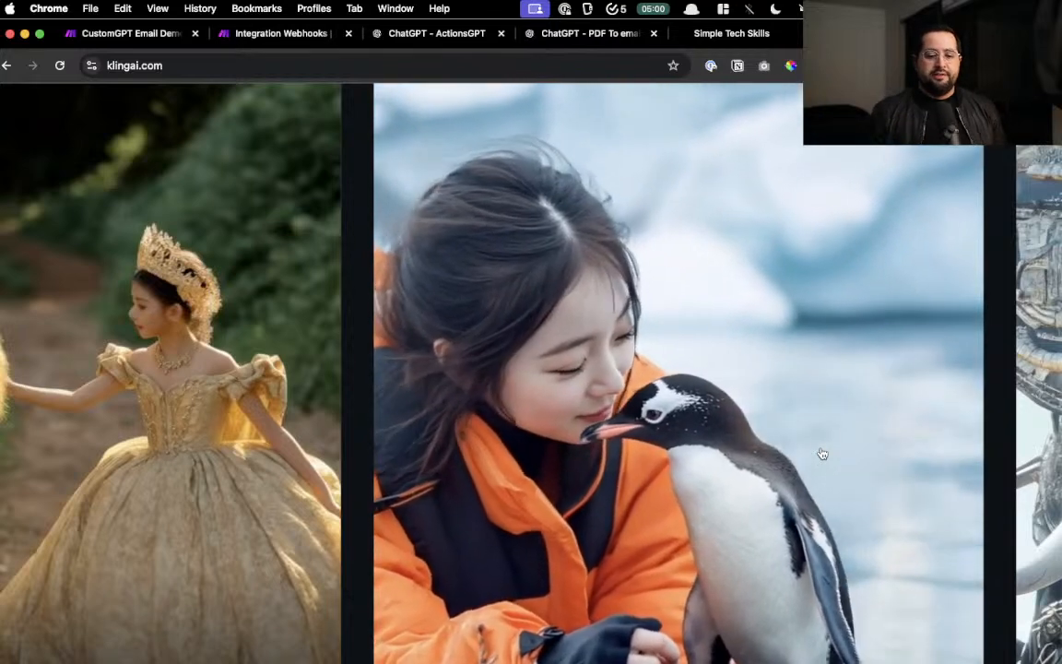
pyautogui.scroll(-5, 823, 454)
# - Open ChatGPT and send the prompts 'write me a blog post' and 'write 1500 characters'
pyautogui.press('super+space')
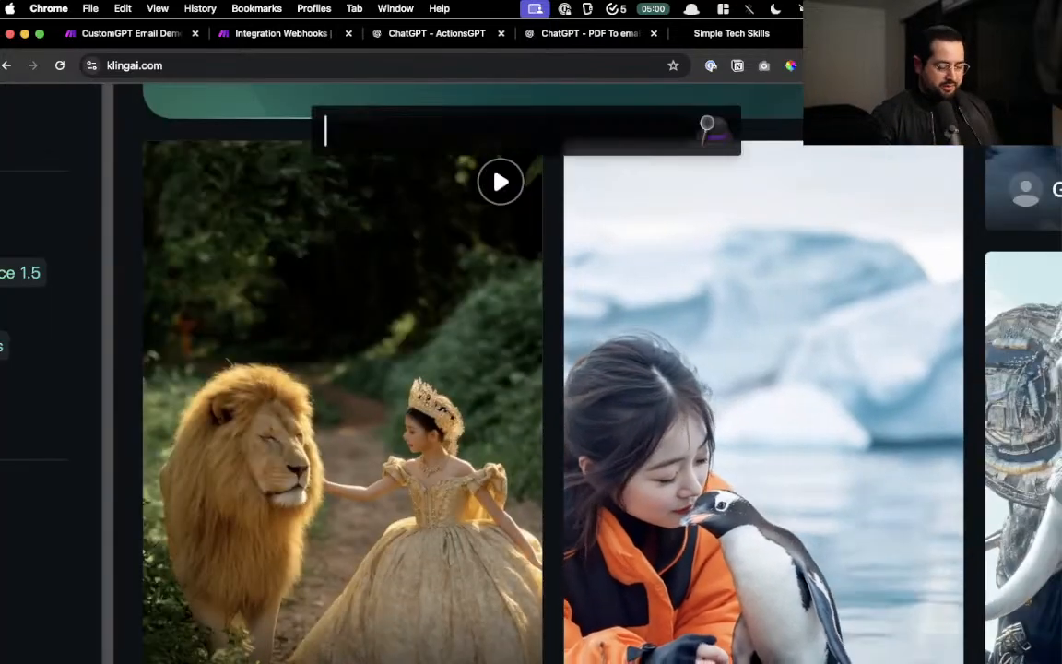
pyautogui.write('chat')
pyautogui.press('Return')
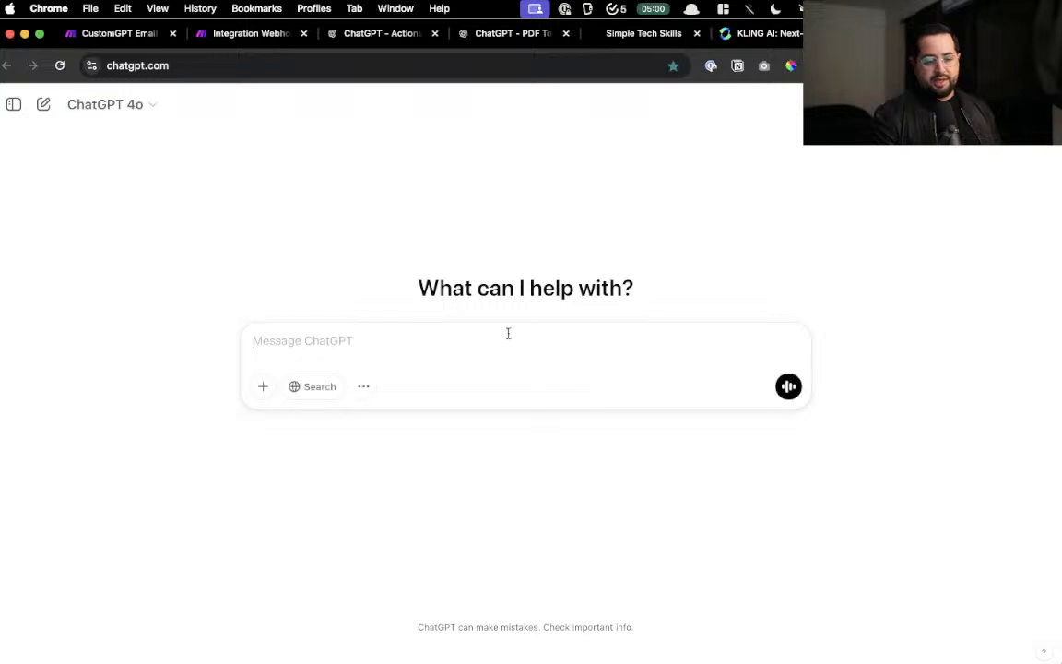
pyautogui.write('write me a')
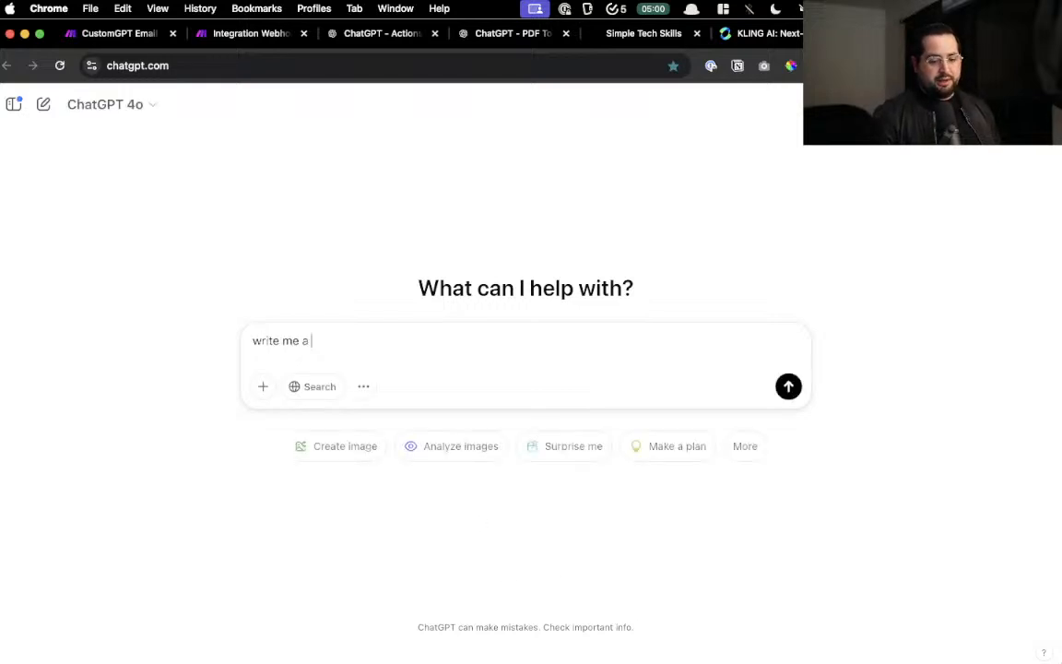
pyautogui.write(' blog post')
pyautogui.press('Return')
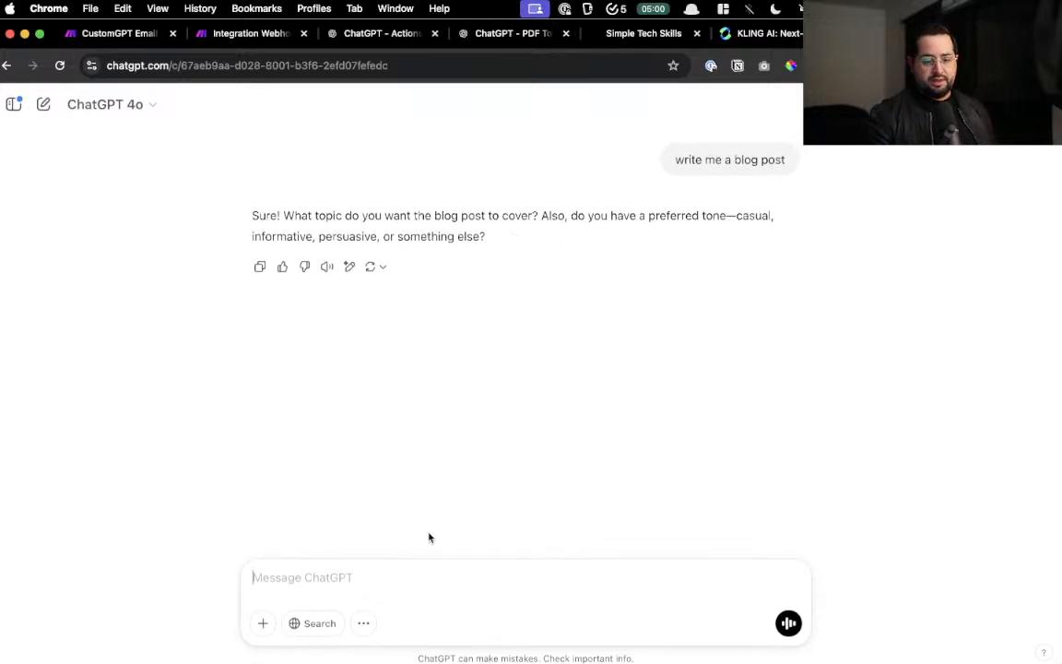
pyautogui.write('write 1500')
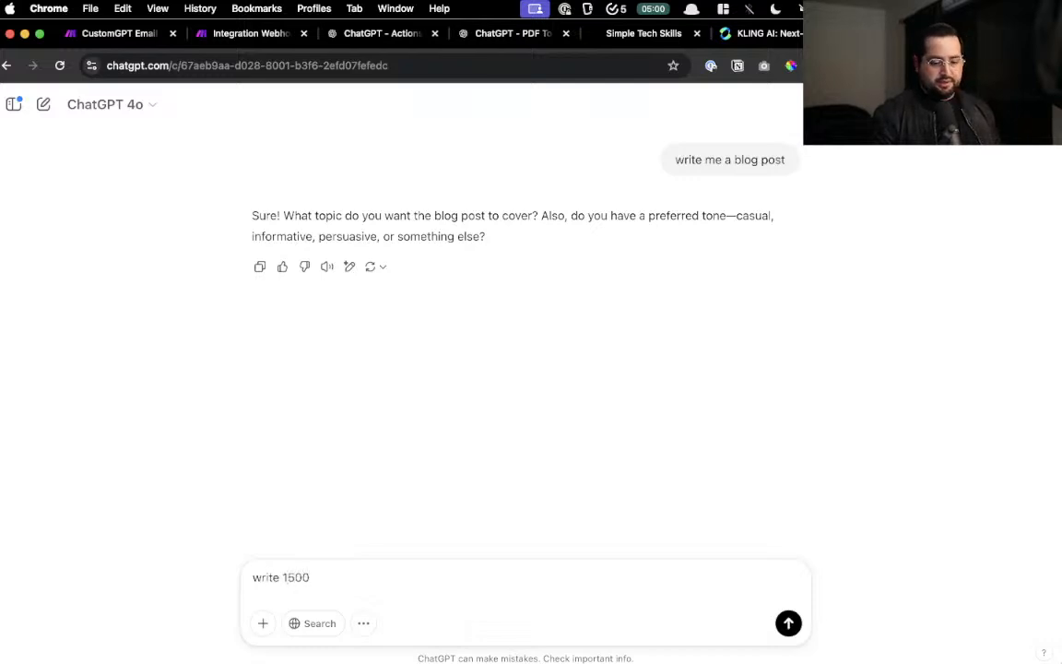
pyautogui.write(' characters')
pyautogui.press('Return')
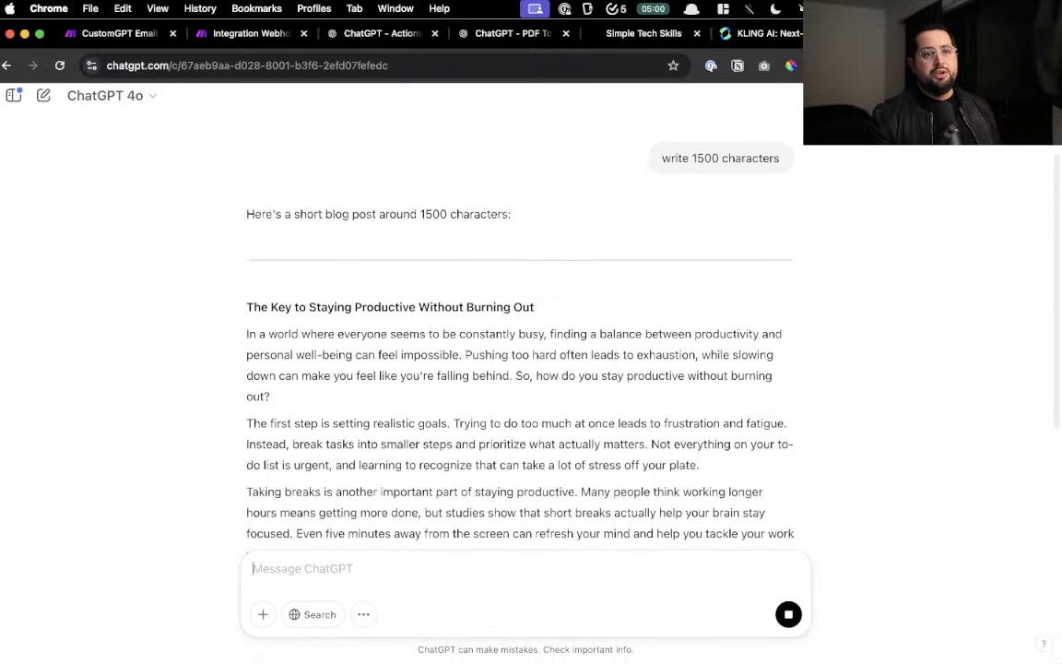
pyautogui.scroll(5, 474, 593)
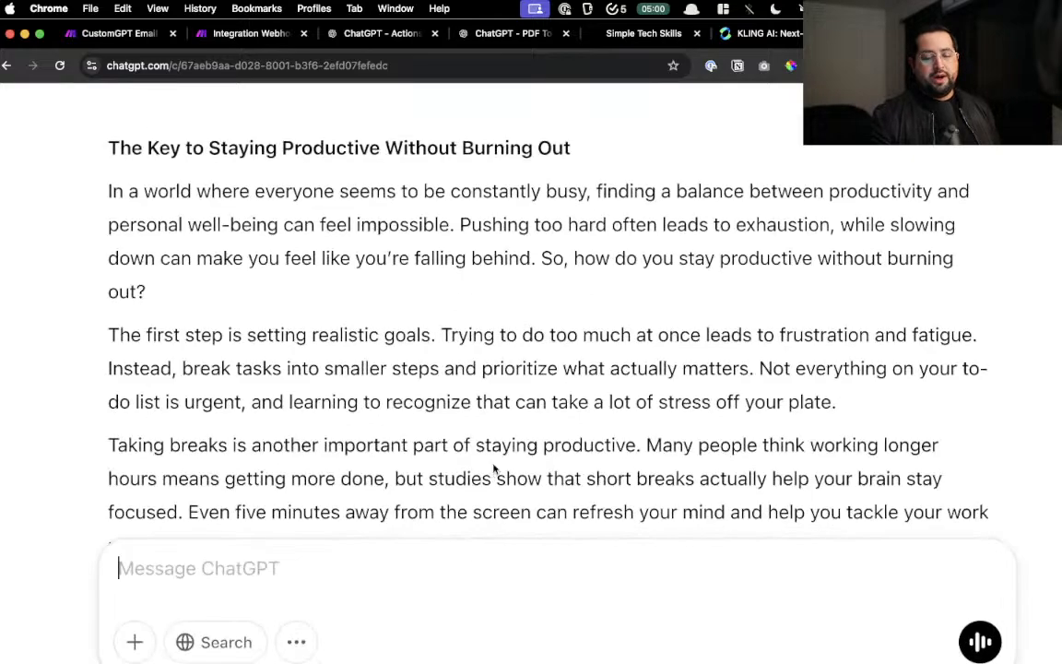
pyautogui.scroll(-10, 494, 470)
pyautogui.scroll(-5, 494, 469)
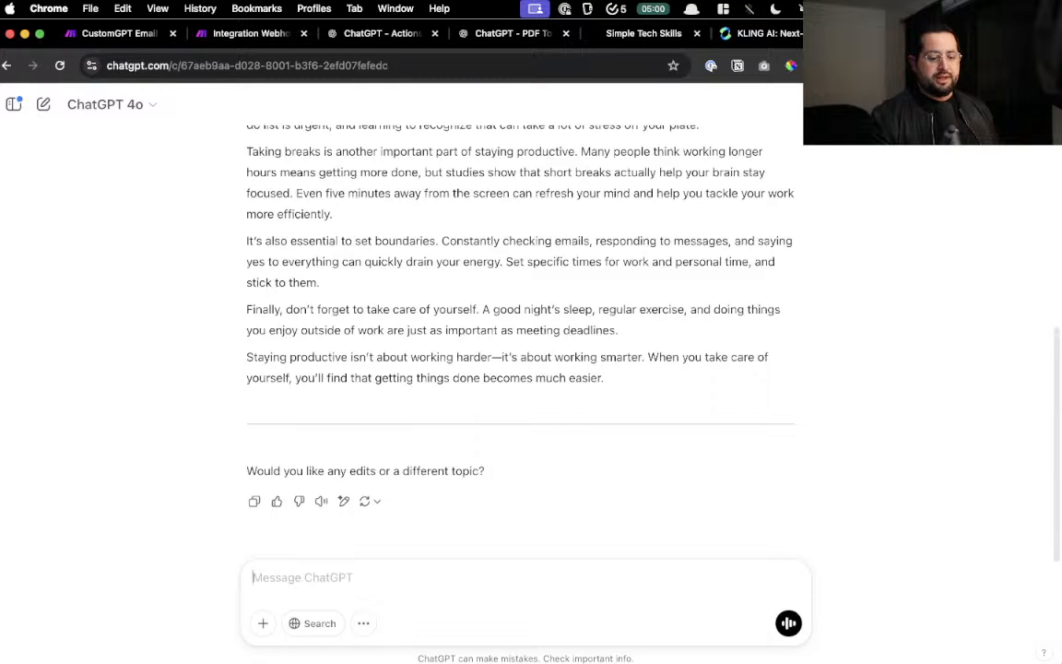
# - Search past chats for 'tok' and open the Understanding Tokens Usage chat
pyautogui.click(13, 105)
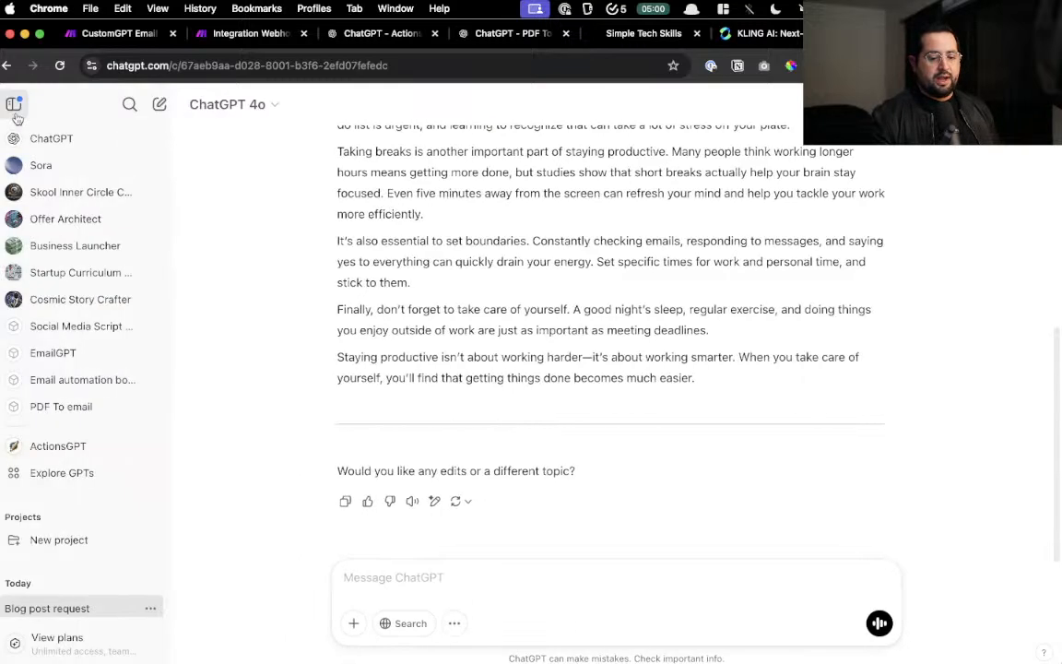
pyautogui.click(129, 105)
pyautogui.write('tokens')
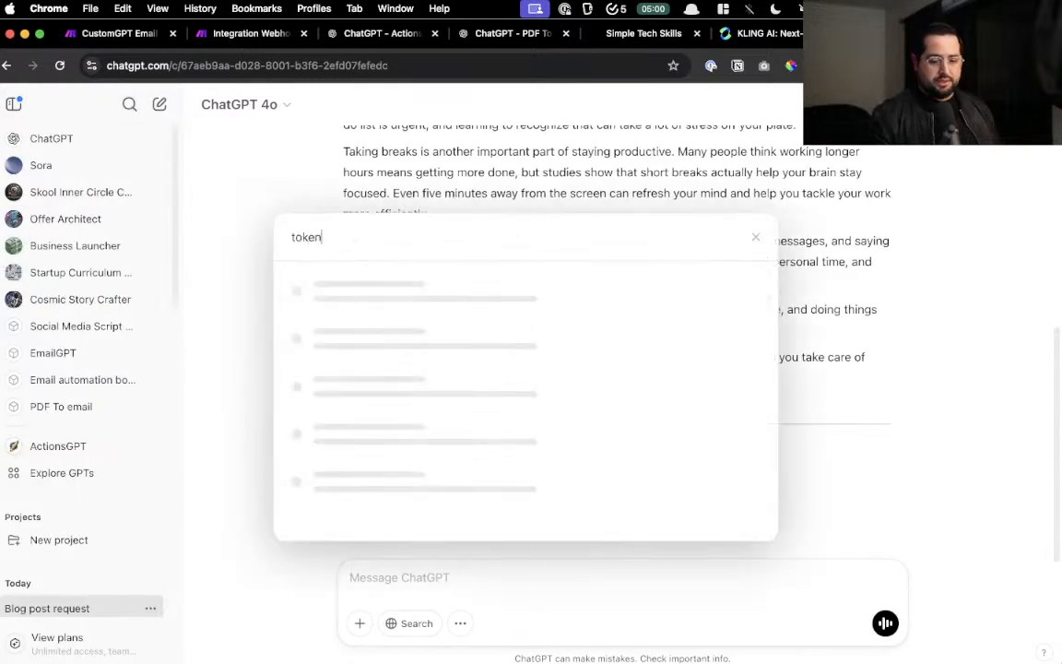
pyautogui.click(457, 295)
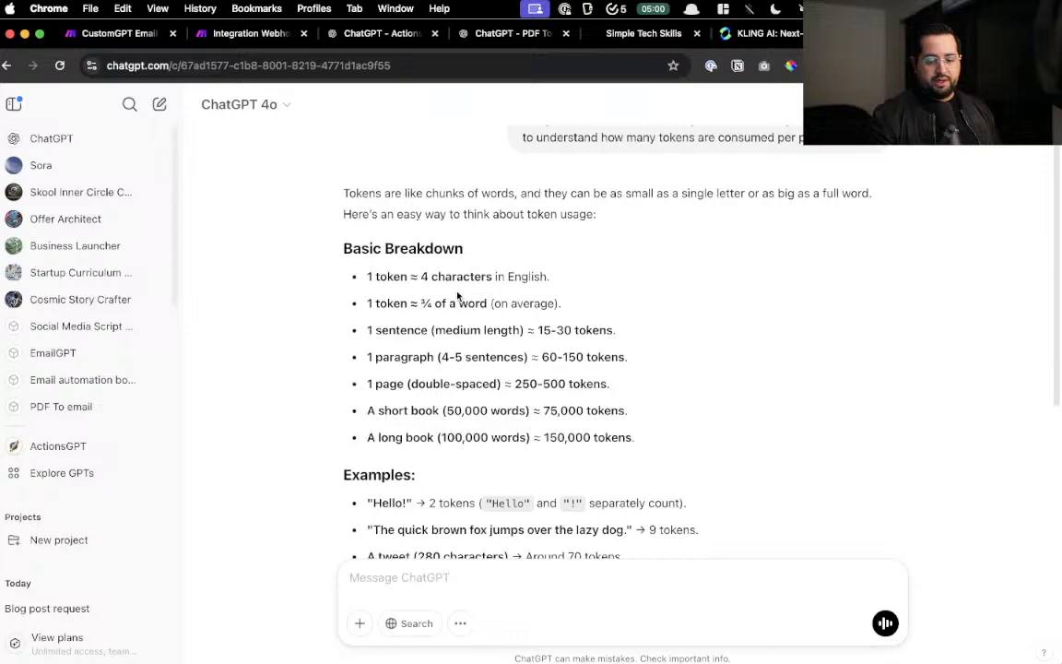
pyautogui.scroll(5, 458, 296)
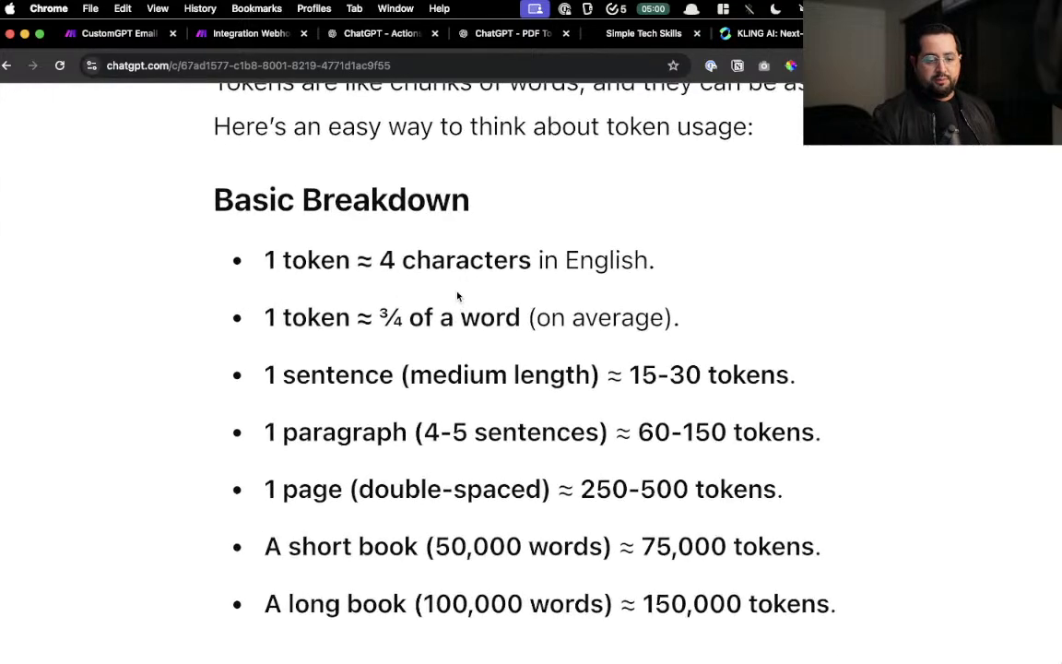
pyautogui.hscroll(3, 457, 296)
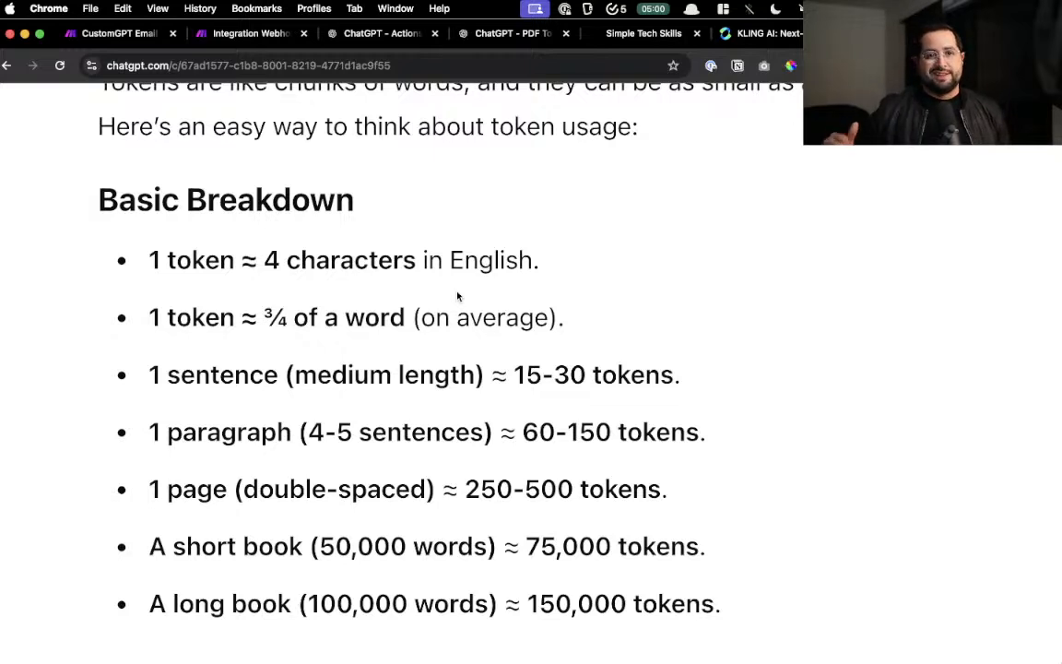
pyautogui.scroll(-2, 458, 296)
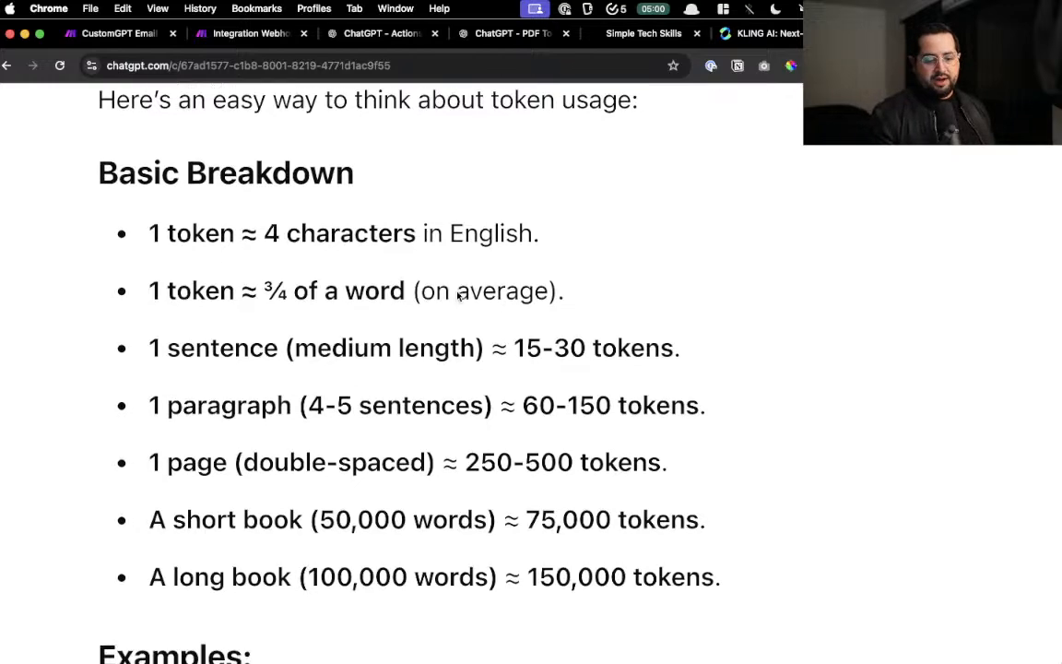
# - Highlight the sentence token-estimate lines in the ChatGPT answer
pyautogui.moveTo(148, 315); pyautogui.dragTo(204, 315)
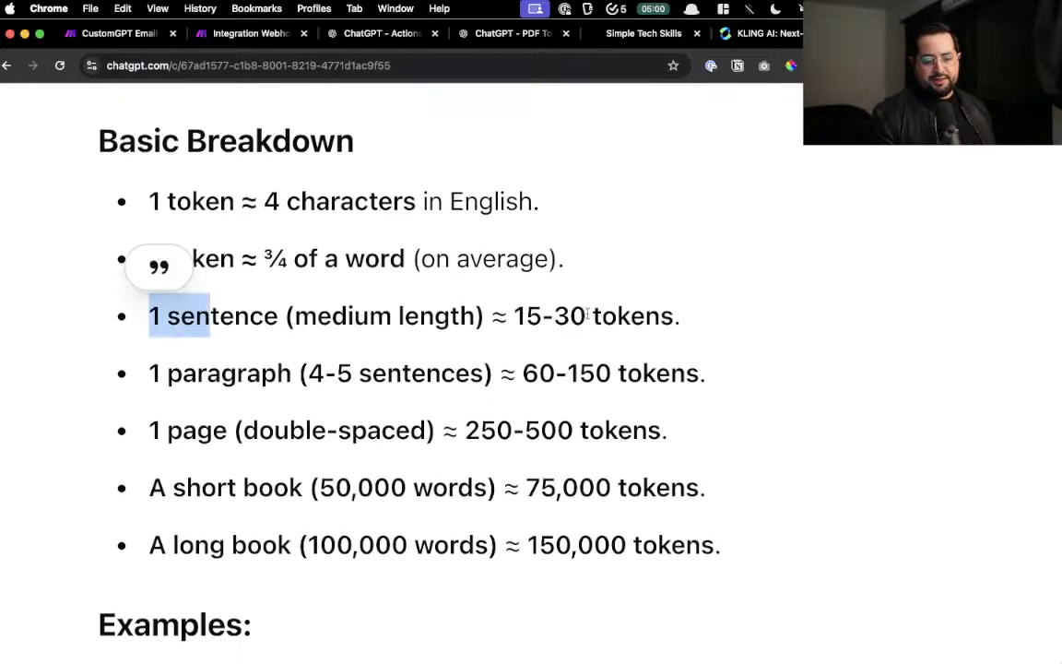
pyautogui.moveTo(513, 315); pyautogui.dragTo(616, 315)
pyautogui.scroll(-4, 618, 313)
pyautogui.moveTo(148, 258); pyautogui.dragTo(238, 259)
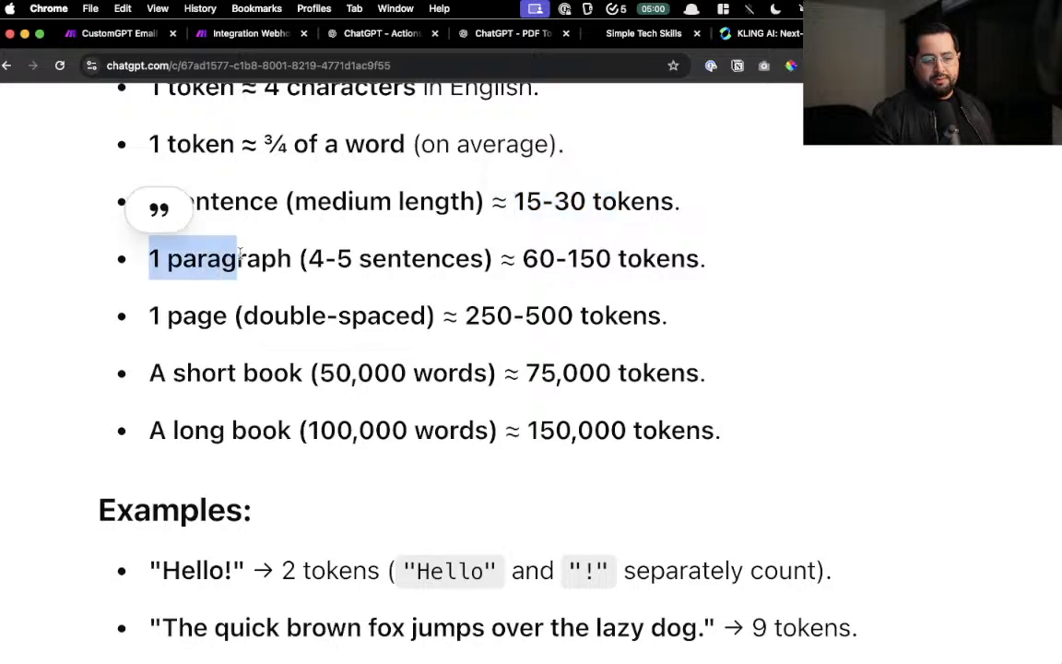
pyautogui.moveTo(501, 258); pyautogui.dragTo(699, 258)
pyautogui.scroll(-2, 627, 272)
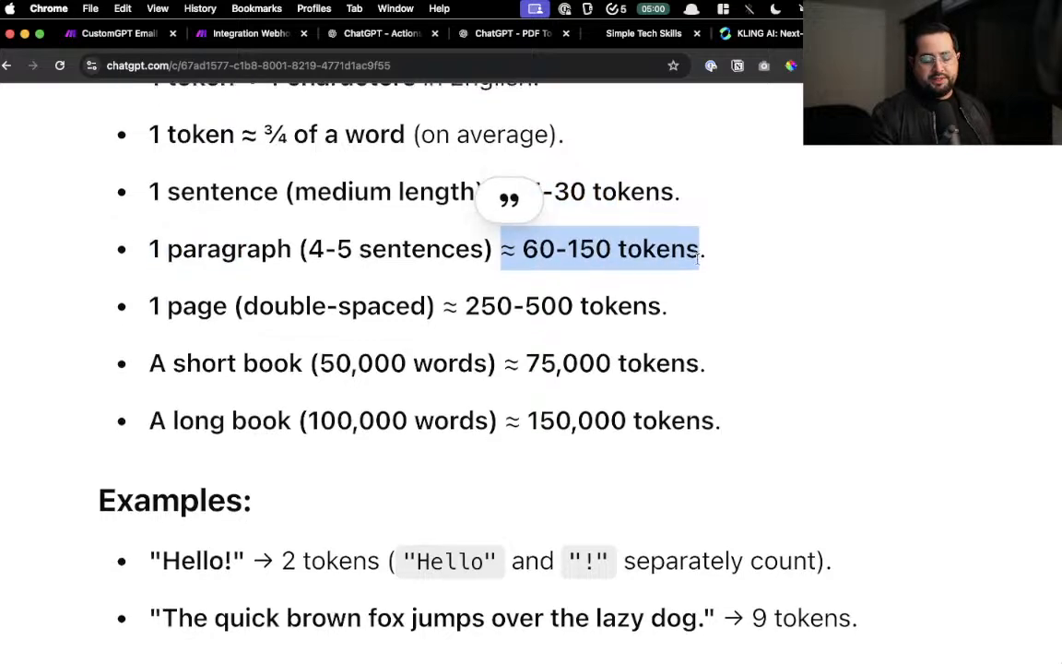
pyautogui.scroll(-10, 268, 396)
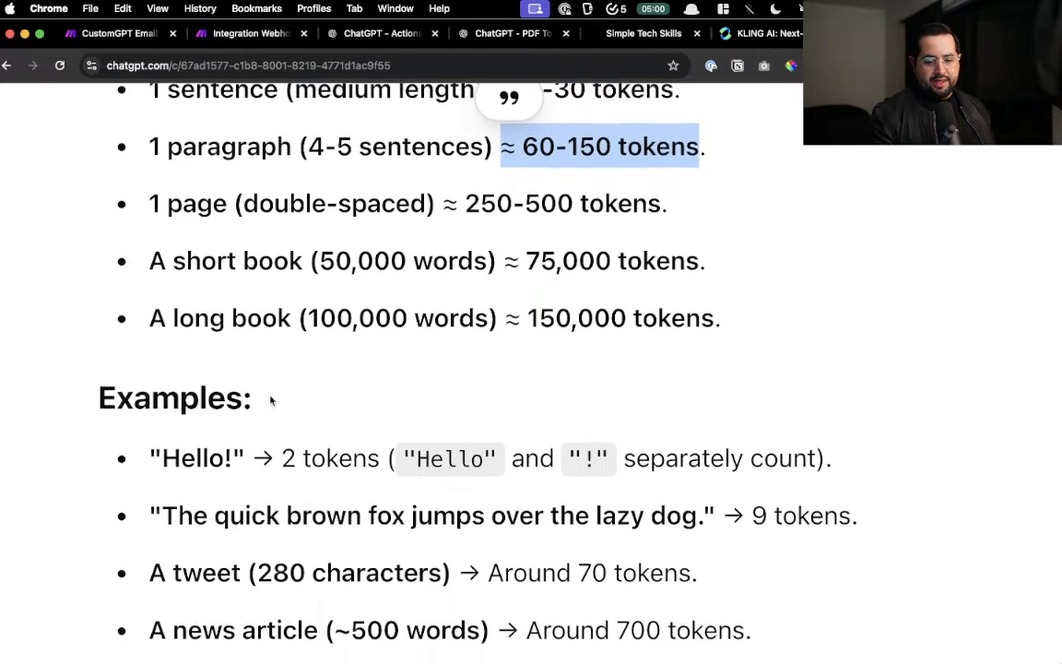
pyautogui.scroll(-2, 269, 395)
pyautogui.scroll(3, 268, 398)
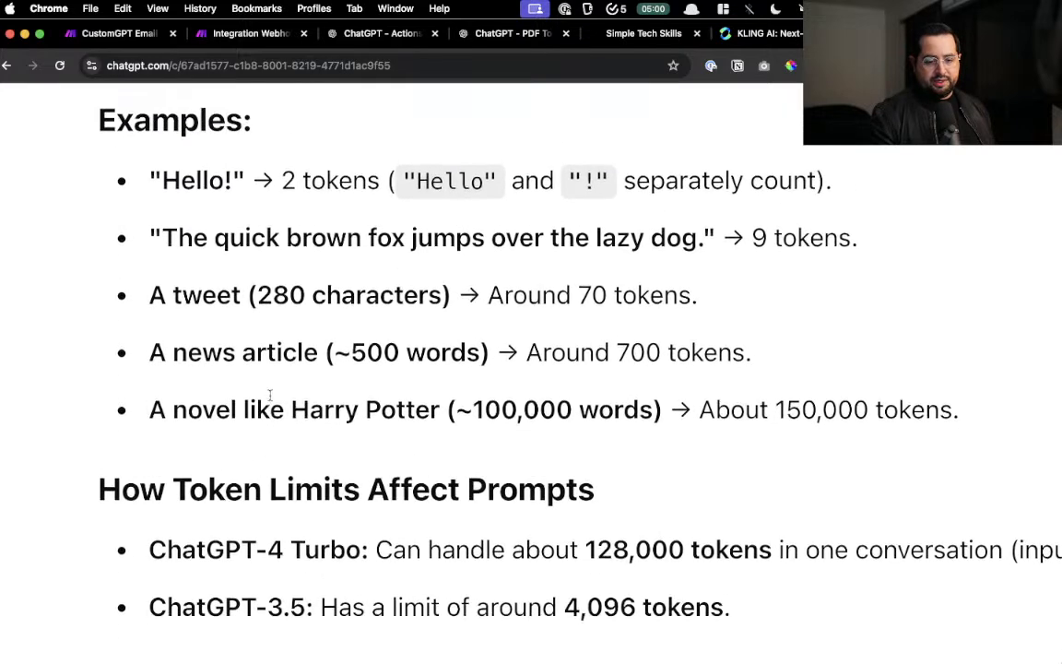
# - Highlight the 'Hello!' token breakdown and the quick brown fox example sentence
pyautogui.moveTo(172, 184); pyautogui.dragTo(250, 191)
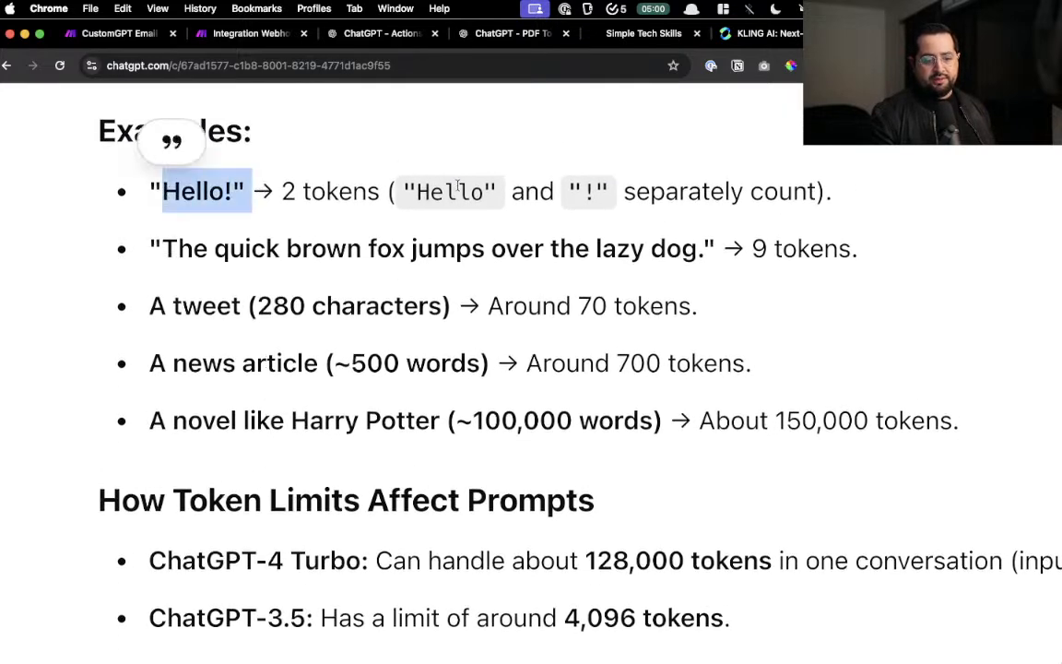
pyautogui.moveTo(432, 191); pyautogui.dragTo(500, 193)
pyautogui.moveTo(606, 182); pyautogui.dragTo(512, 184)
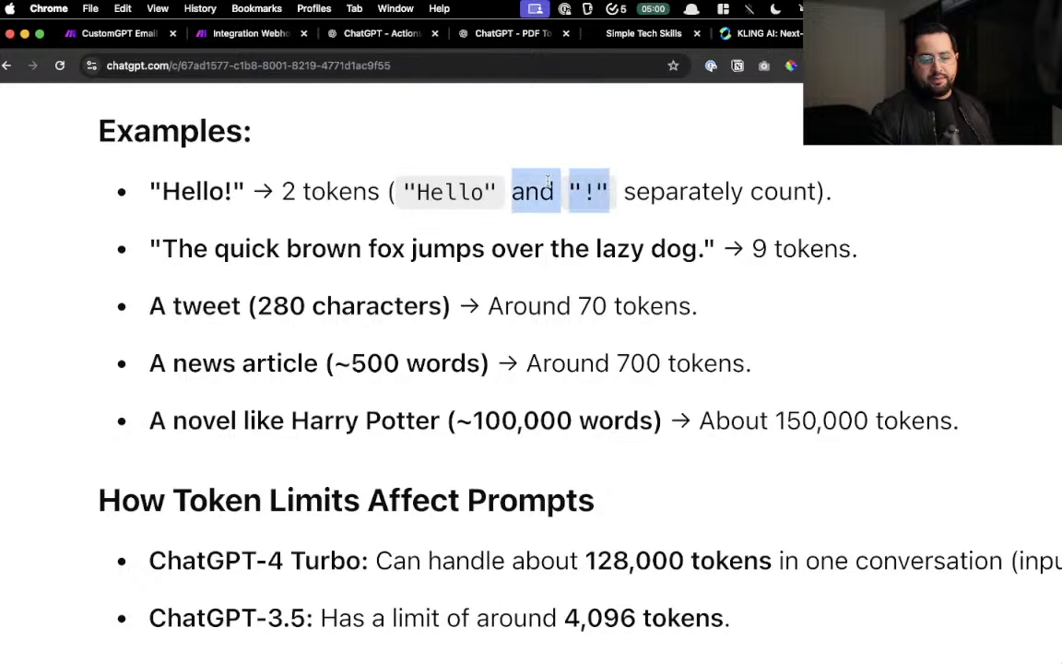
pyautogui.scroll(-2, 257, 206)
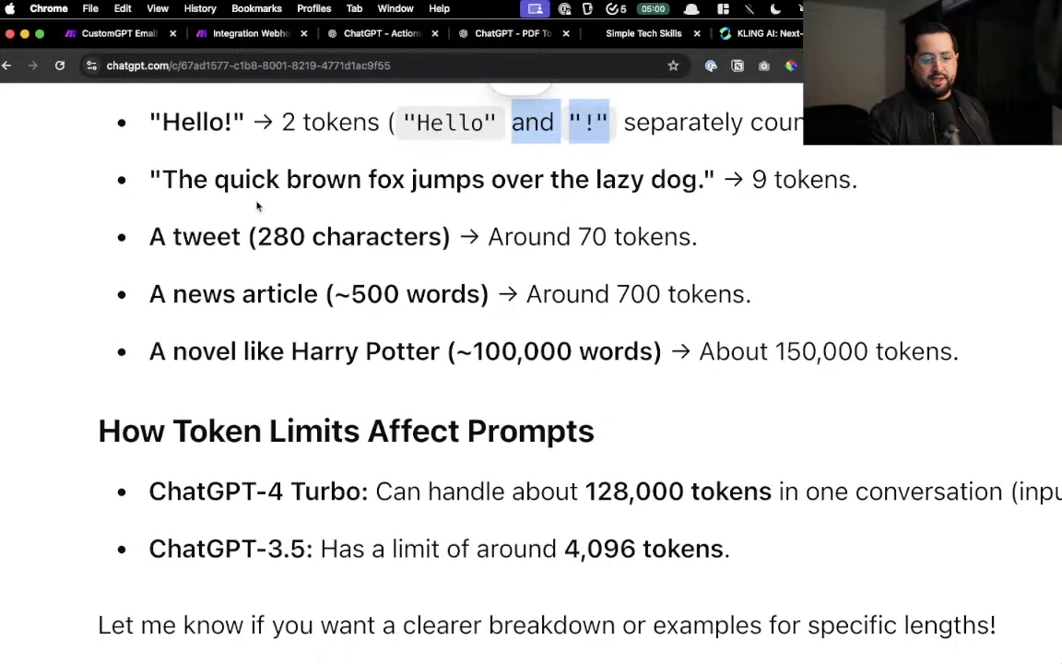
pyautogui.moveTo(149, 179); pyautogui.dragTo(579, 237)
pyautogui.hscroll(2, 579, 237)
pyautogui.hscroll(1, 579, 237)
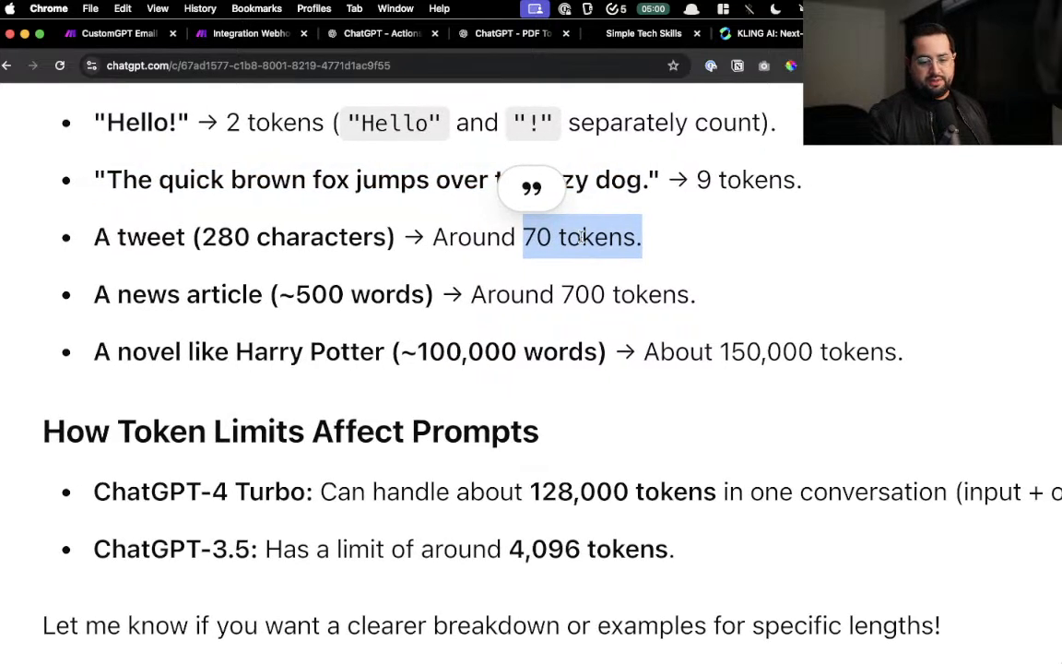
# - Highlight the news article word count and the Harry Potter novel's 150,000 tokens estimate
pyautogui.moveTo(187, 294); pyautogui.dragTo(418, 297)
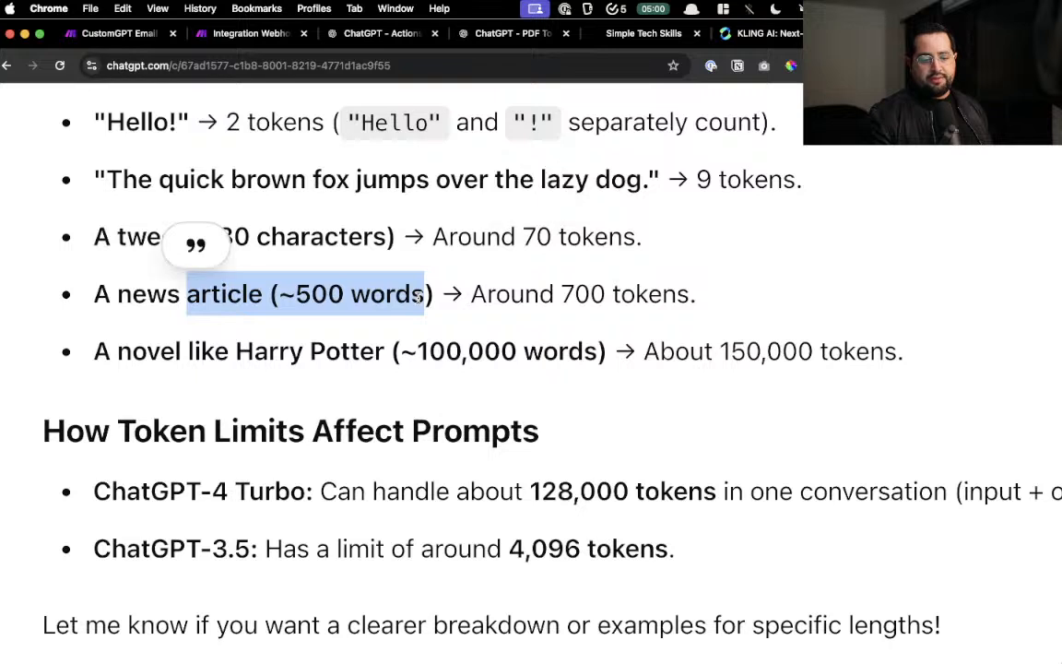
pyautogui.moveTo(496, 295); pyautogui.dragTo(676, 295)
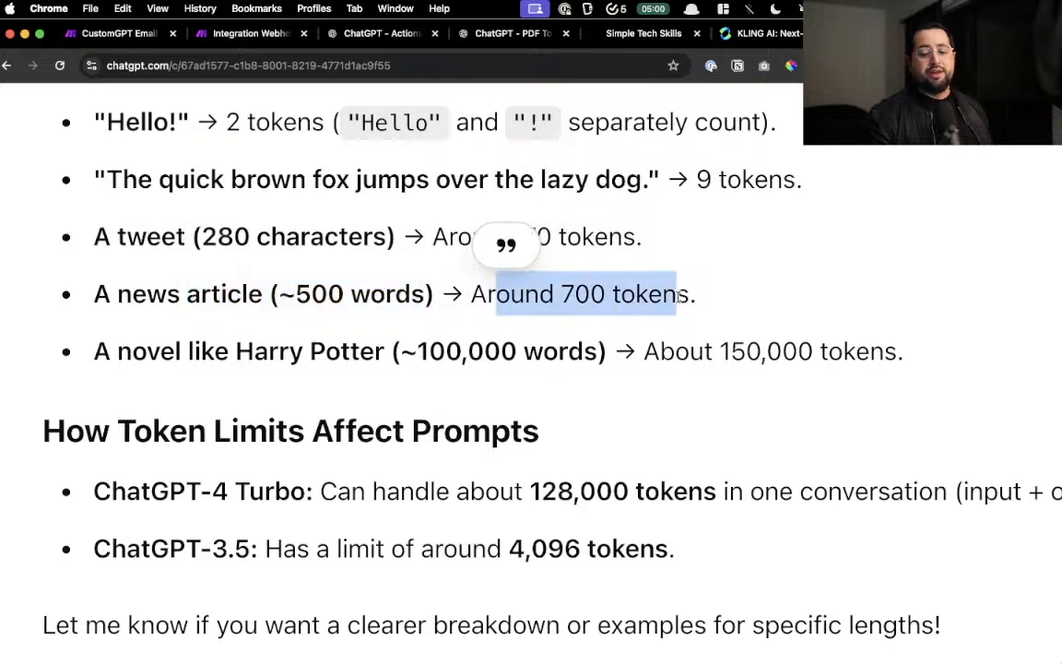
pyautogui.scroll(-1, 678, 297)
pyautogui.moveTo(247, 337); pyautogui.dragTo(433, 337)
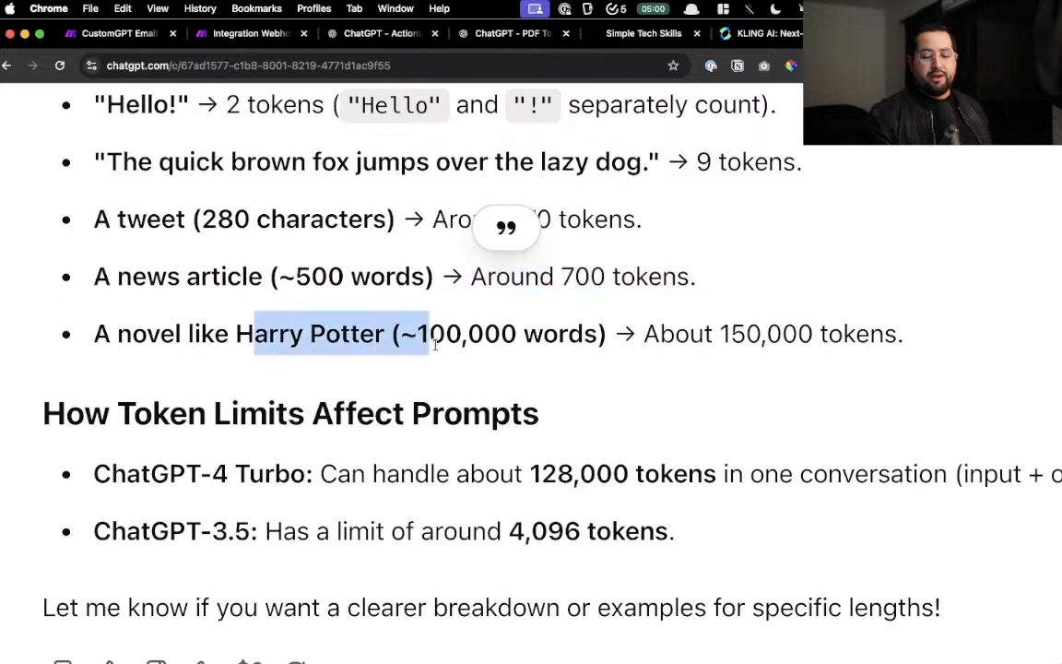
pyautogui.click(713, 334)
pyautogui.moveTo(712, 333); pyautogui.dragTo(899, 335)
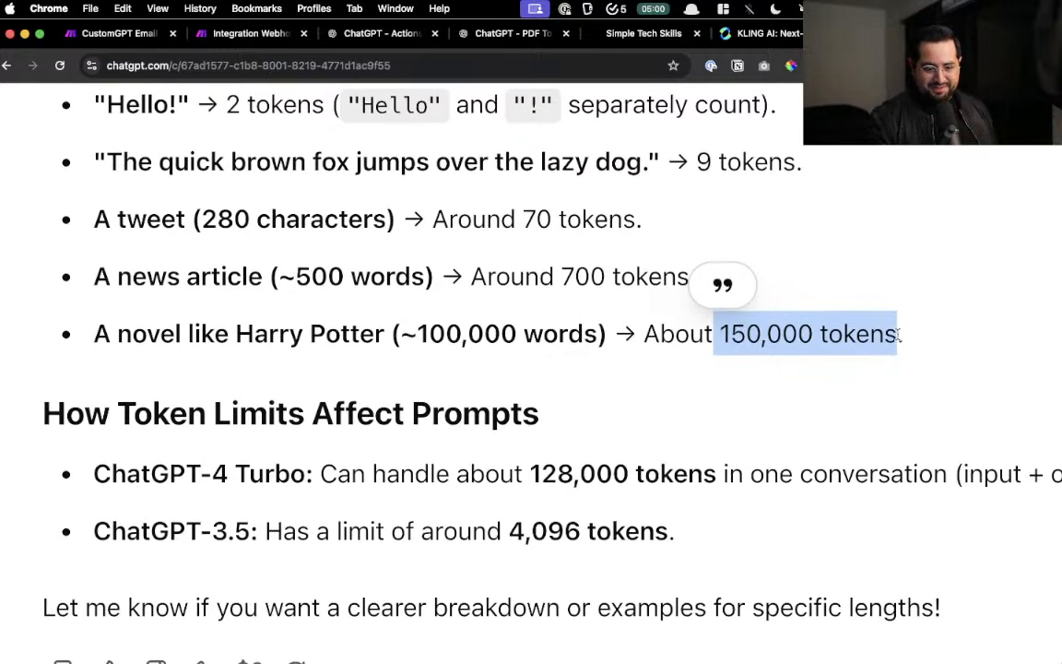
# - Highlight the first four token examples, then switch to the KLING AI tab
pyautogui.scroll(-4, 899, 335)
pyautogui.scroll(1, 899, 335)
pyautogui.hscroll(3, 899, 334)
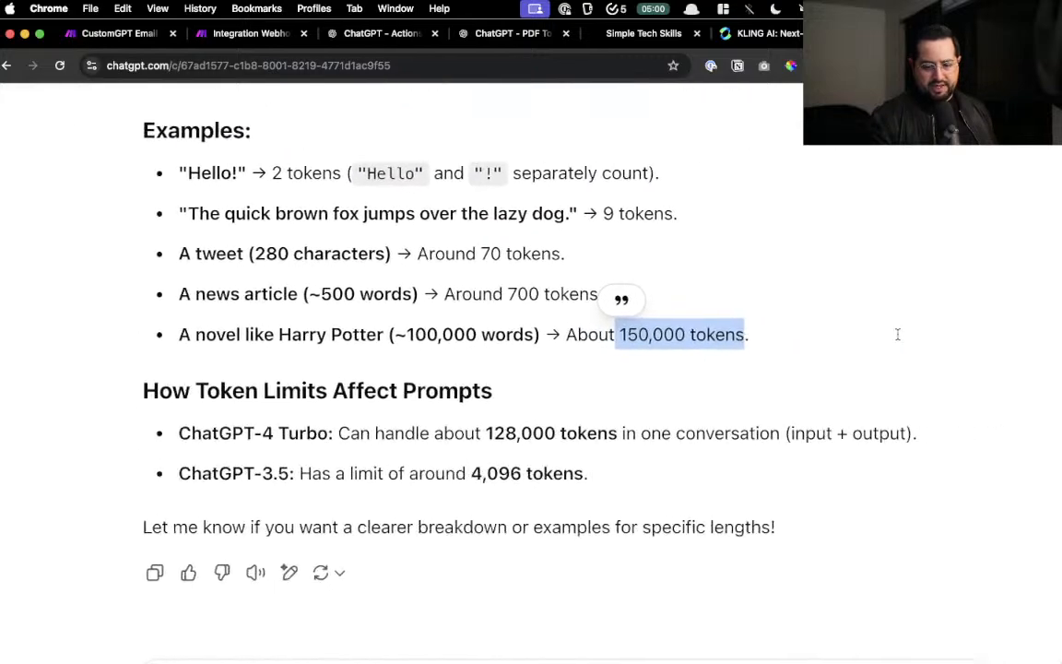
pyautogui.scroll(3, 635, 550)
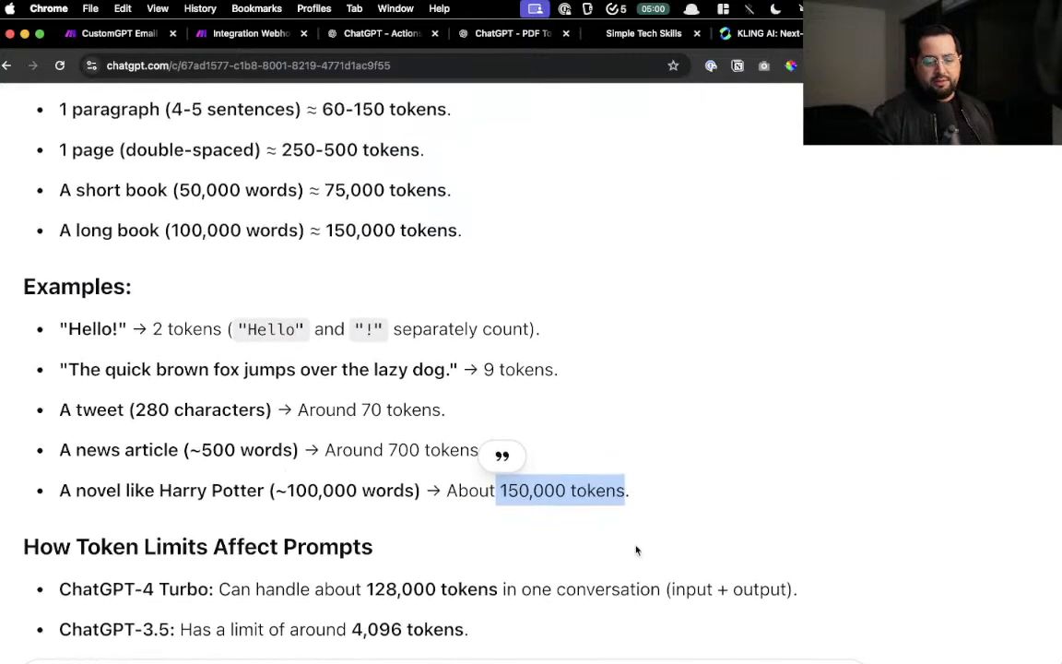
pyautogui.click(669, 481)
pyautogui.moveTo(554, 438); pyautogui.dragTo(46, 332)
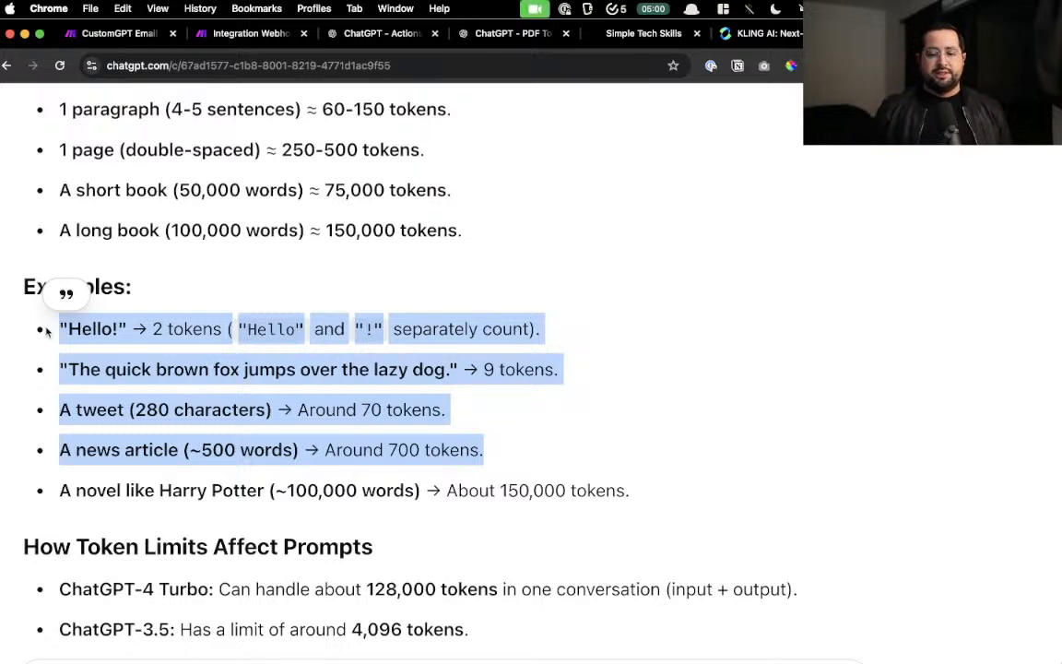
pyautogui.click(771, 34)
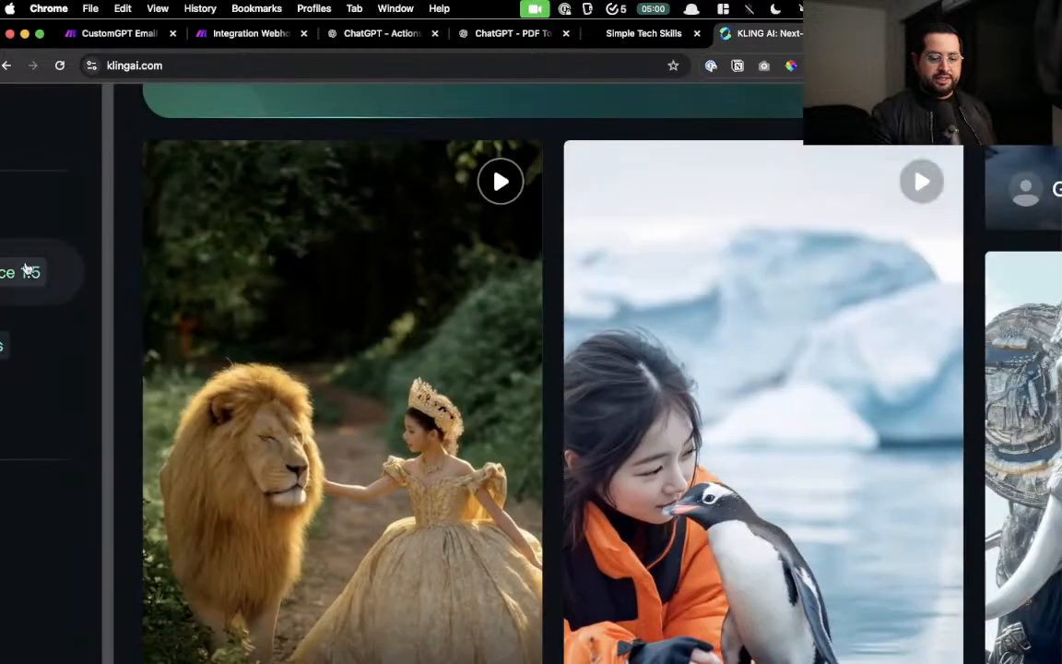
# - Zoom the KLING AI page out with Cmd+- and scroll through the gallery cards
pyautogui.scroll(-5, 27, 272)
pyautogui.hscroll(-4, 157, 355)
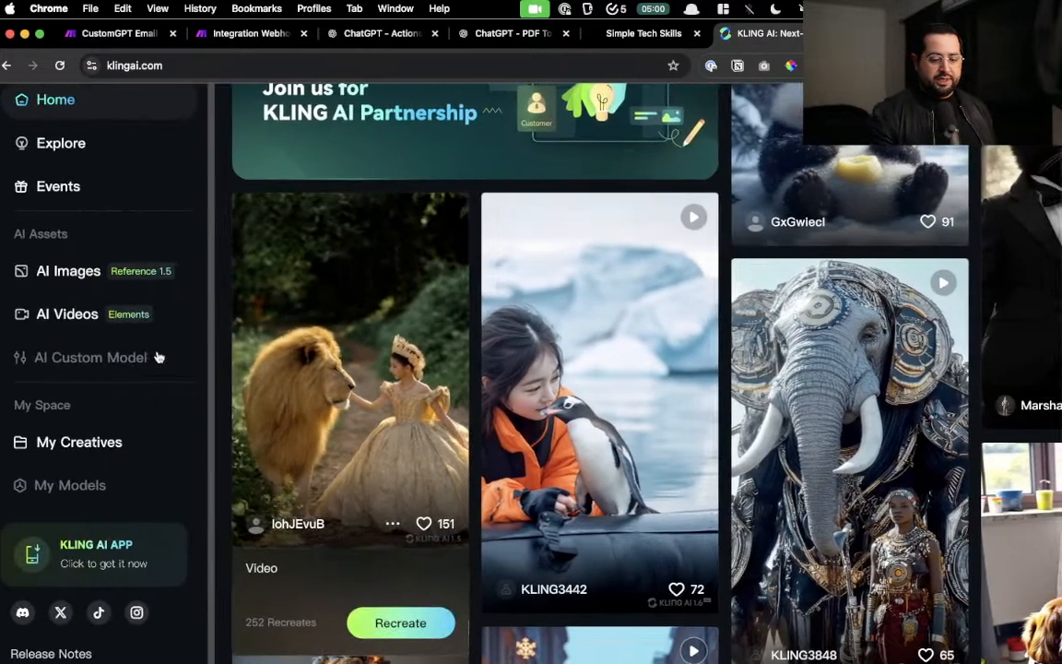
pyautogui.scroll(2, 157, 355)
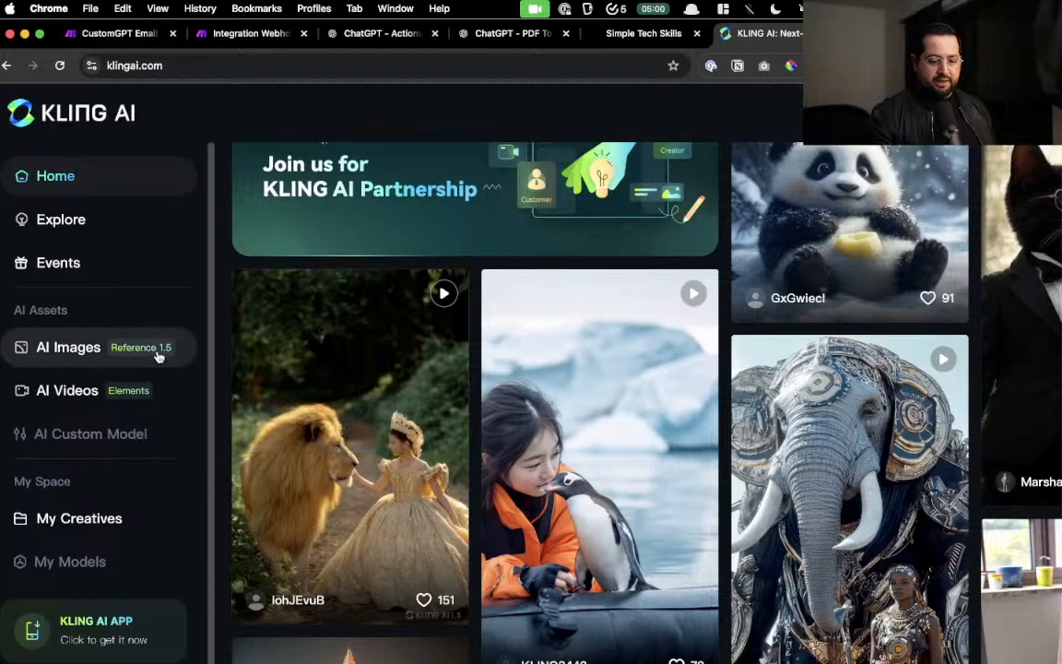
pyautogui.press('super+minus')
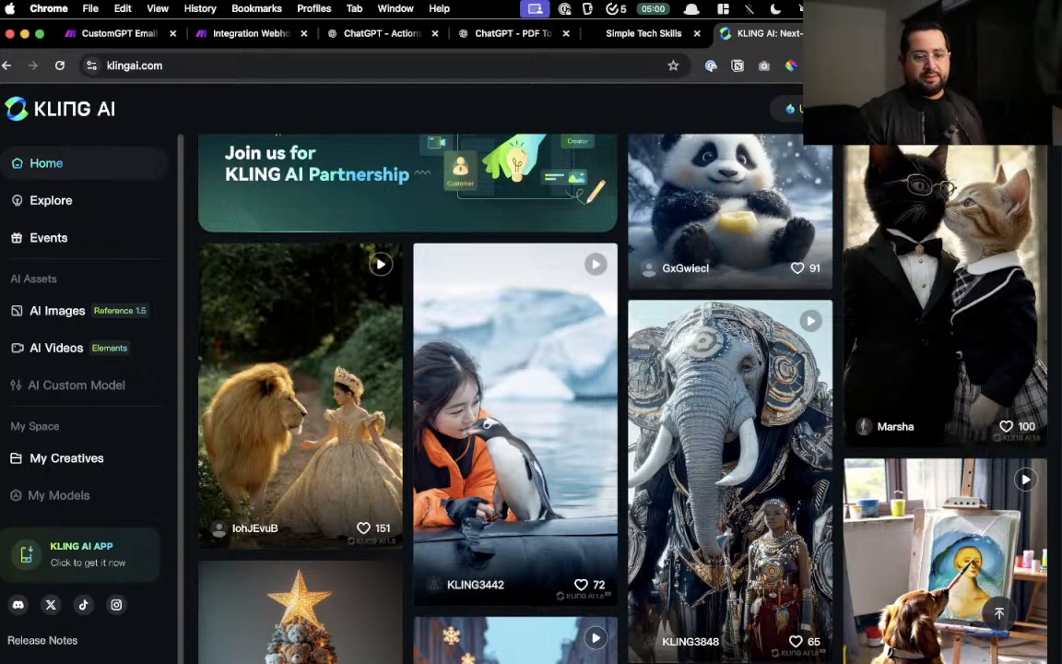
pyautogui.moveTo(1010, 210)
pyautogui.scroll(-1, 1009, 210)
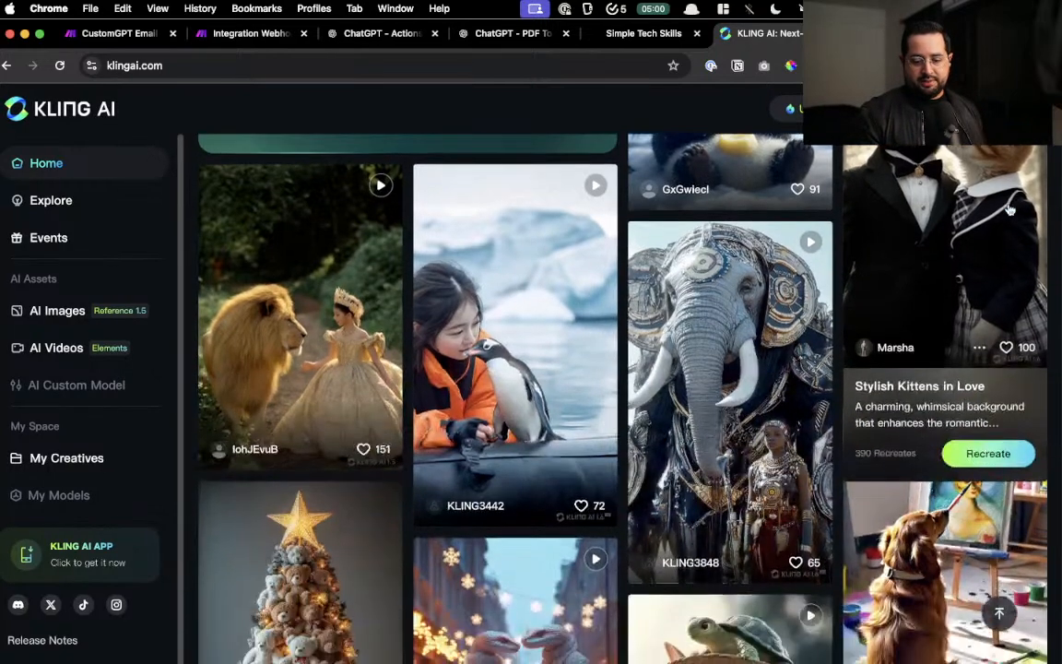
pyautogui.scroll(-3, 1009, 210)
pyautogui.moveTo(763, 421)
pyautogui.scroll(3, 764, 422)
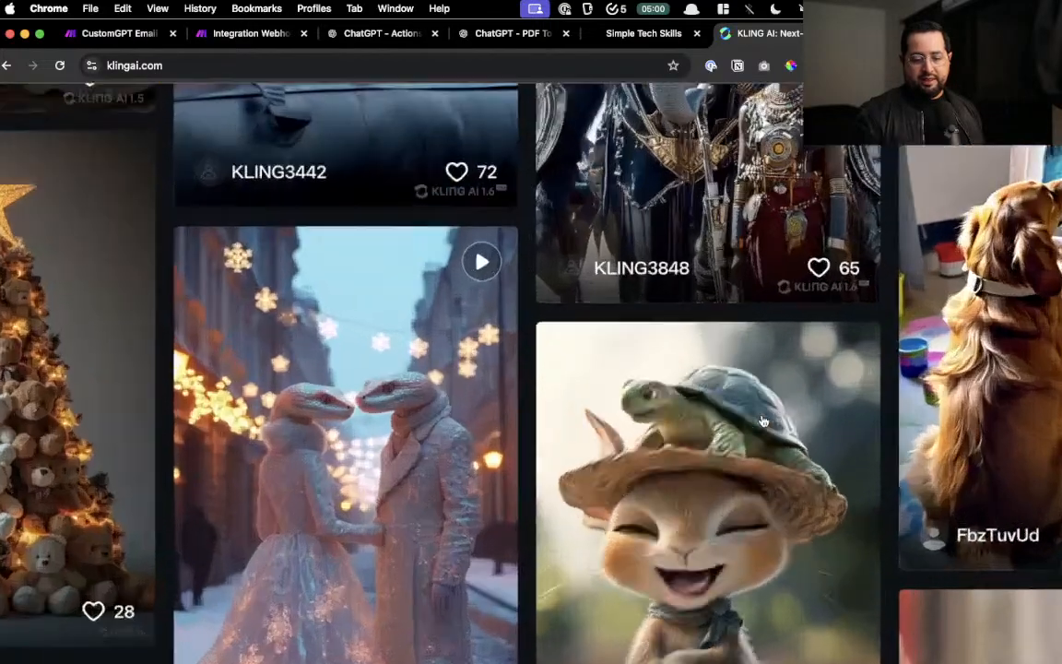
pyautogui.scroll(3, 764, 421)
pyautogui.scroll(-2, 764, 421)
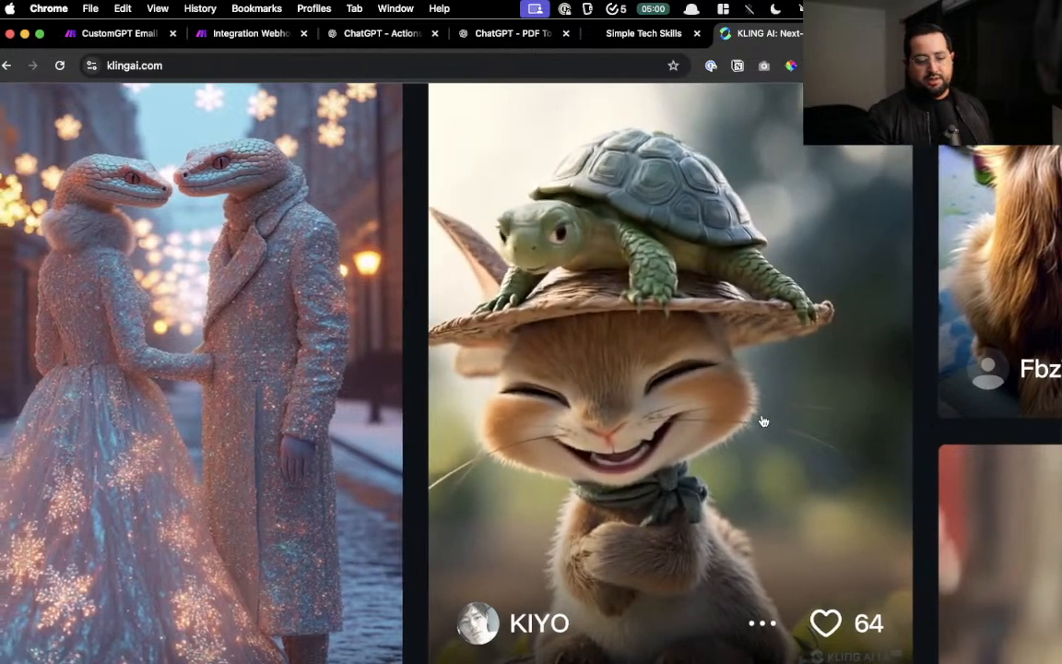
# - Keep browsing the gallery sideways and down, then switch to the Simple Tech Skills tab
pyautogui.hscroll(-3, 763, 421)
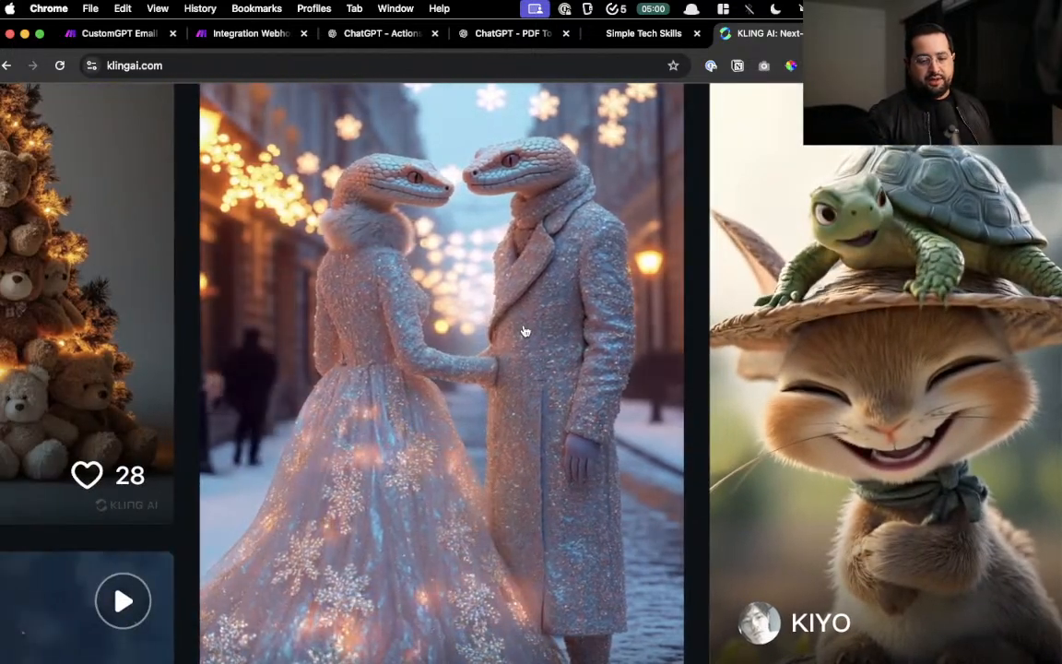
pyautogui.hscroll(-1, 526, 332)
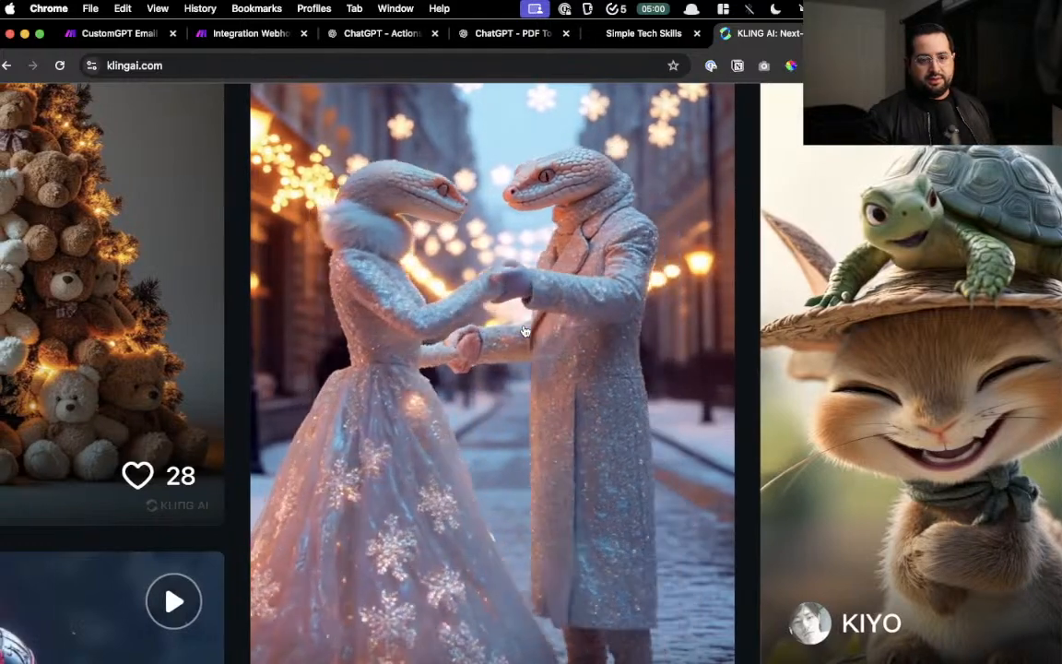
pyautogui.hscroll(-1, 524, 331)
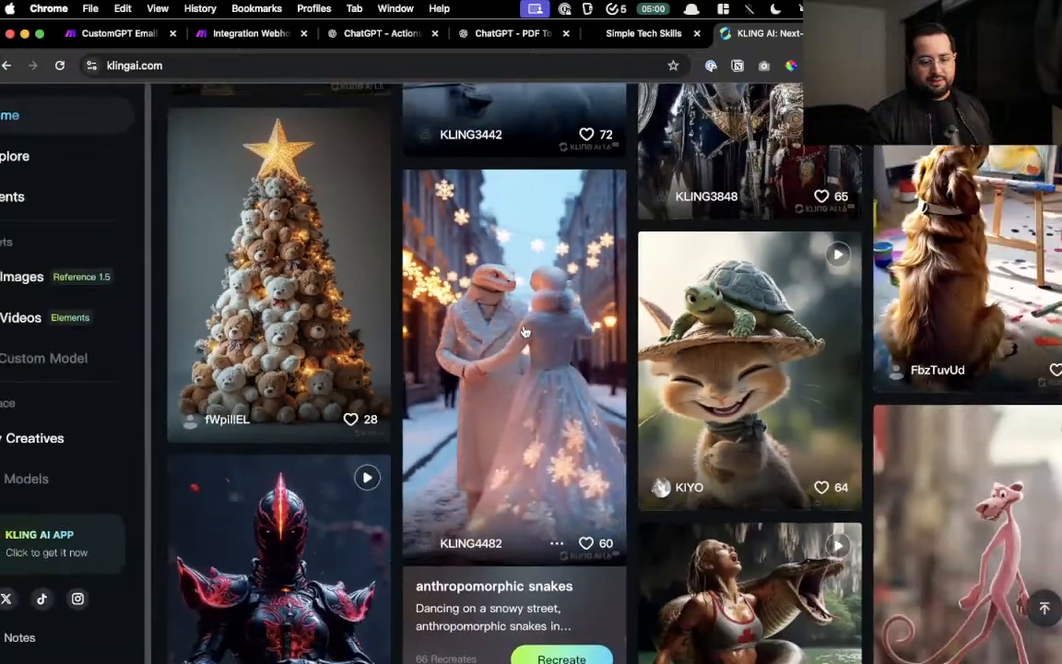
pyautogui.scroll(-5, 523, 332)
pyautogui.scroll(-5, 524, 332)
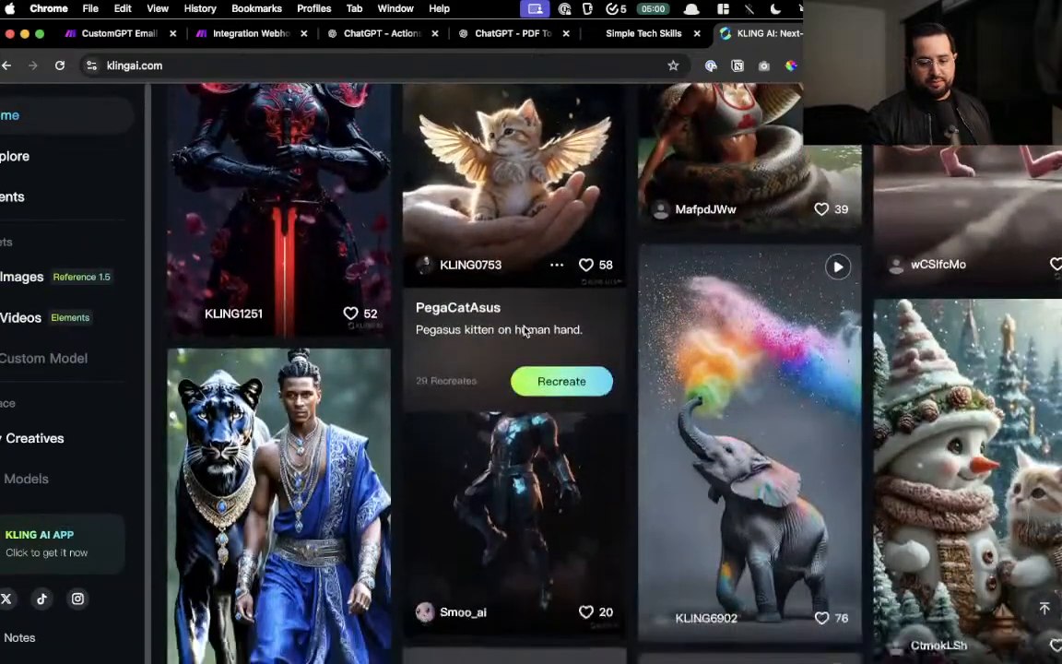
pyautogui.scroll(5, 265, 417)
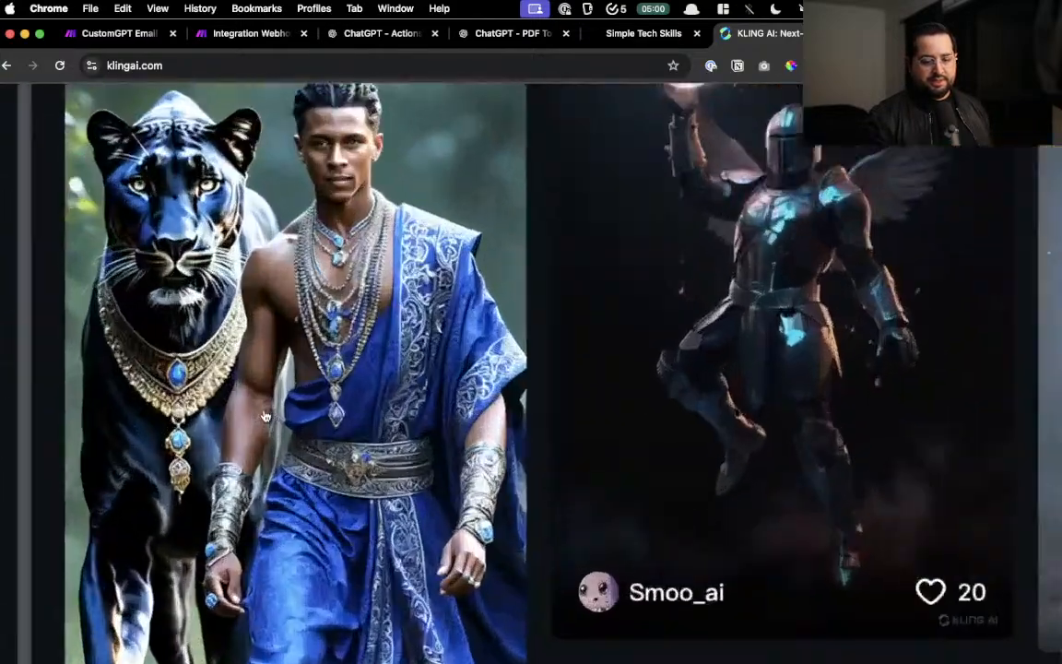
pyautogui.scroll(3, 265, 416)
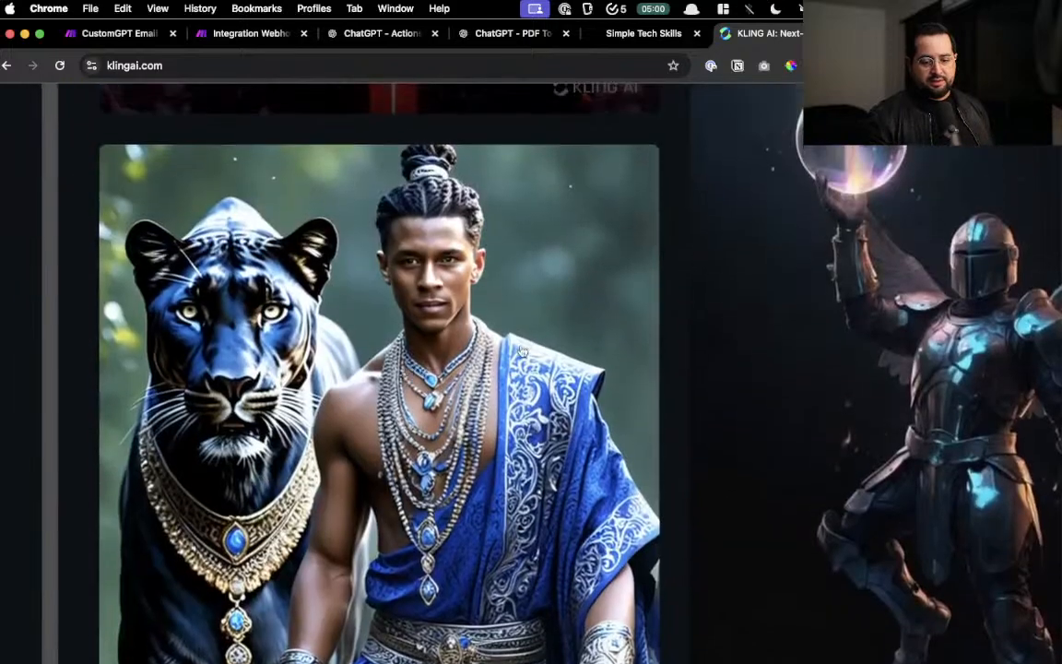
pyautogui.hscroll(6, 934, 337)
pyautogui.hscroll(2, 934, 337)
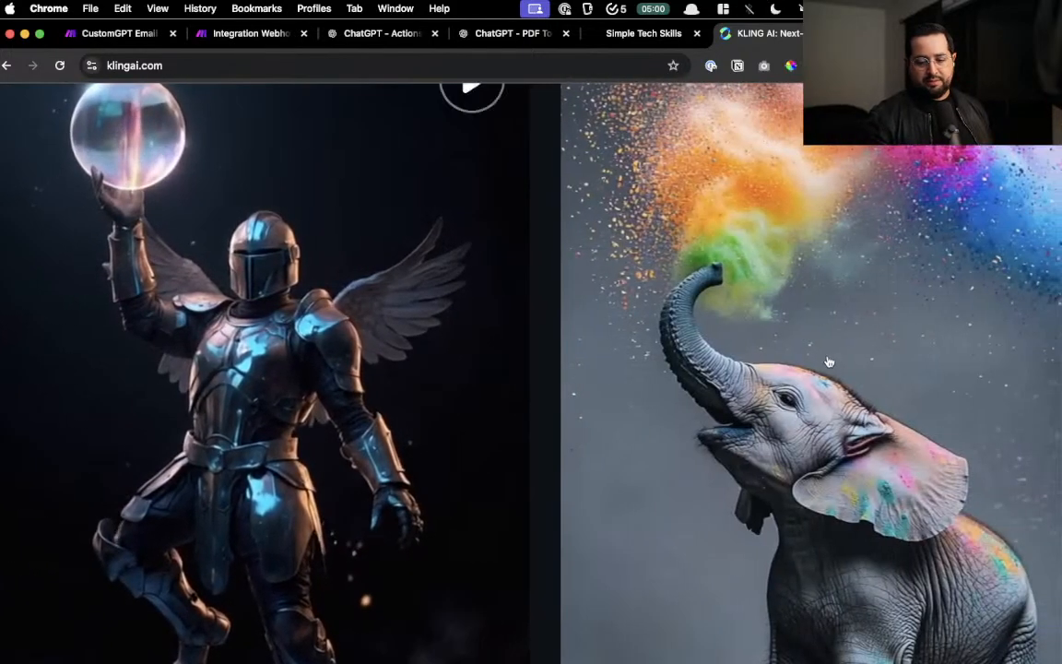
pyautogui.hscroll(3, 829, 363)
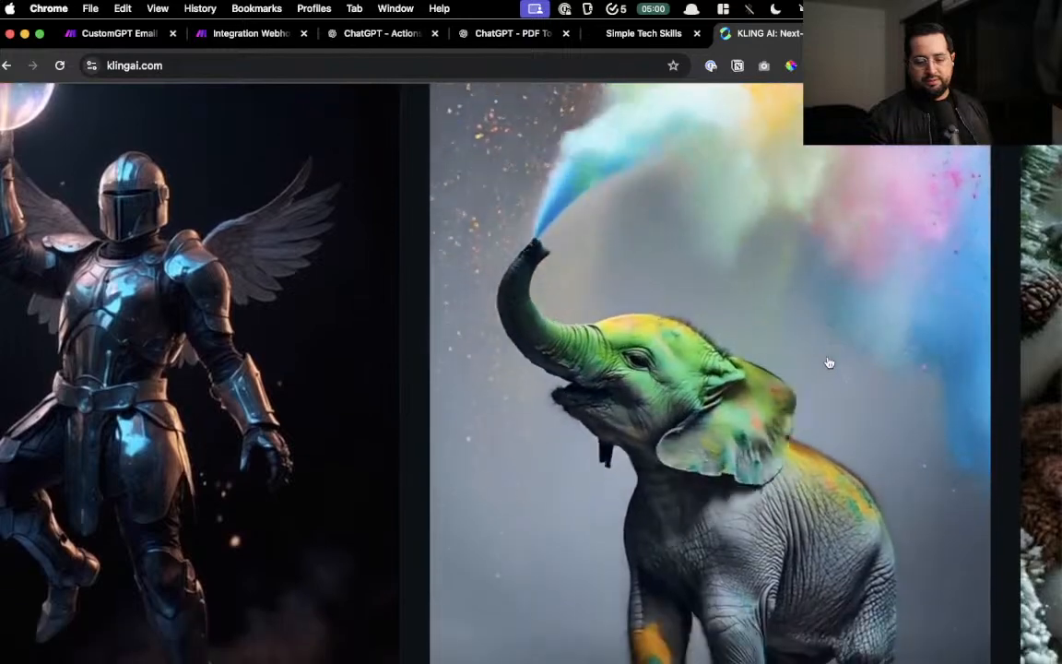
pyautogui.hscroll(3, 829, 362)
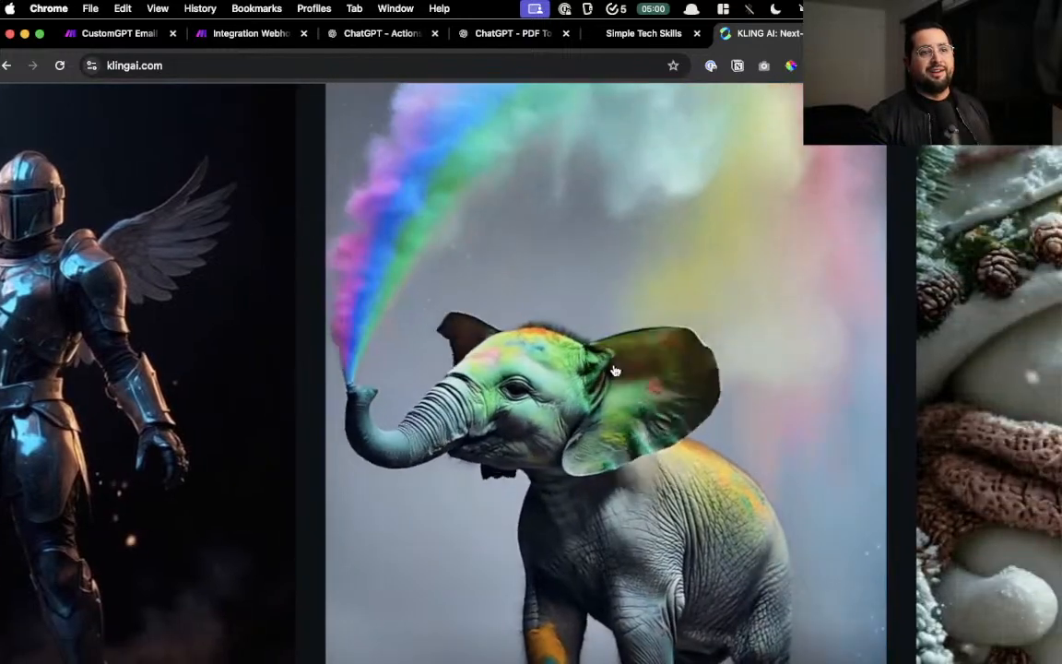
pyautogui.hscroll(3, 612, 369)
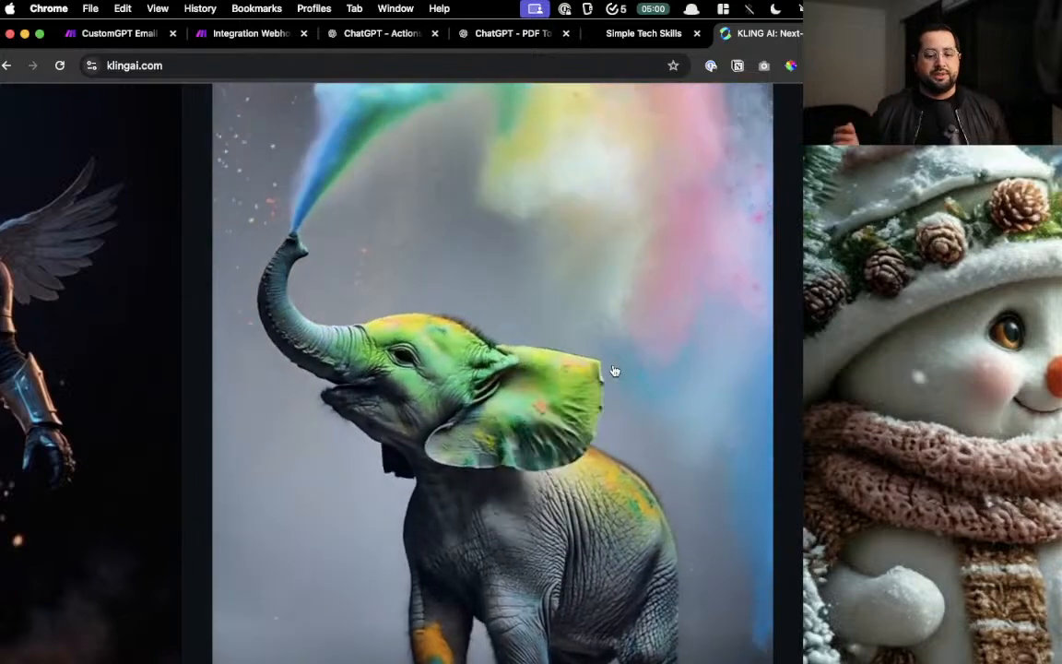
pyautogui.scroll(-5, 615, 371)
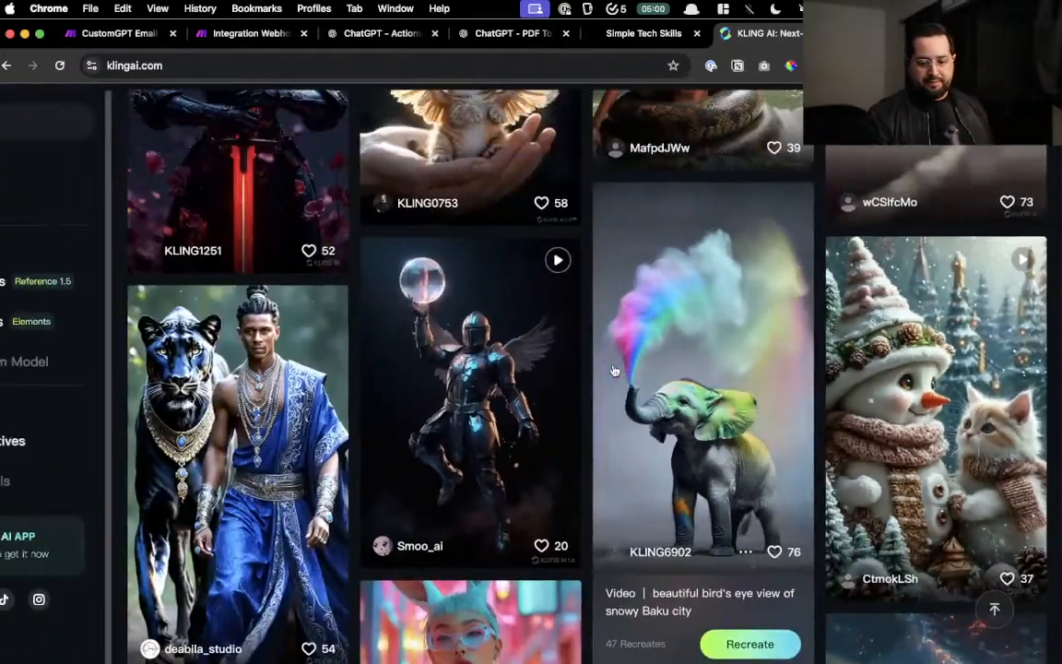
pyautogui.scroll(3, 615, 370)
pyautogui.scroll(-2, 615, 371)
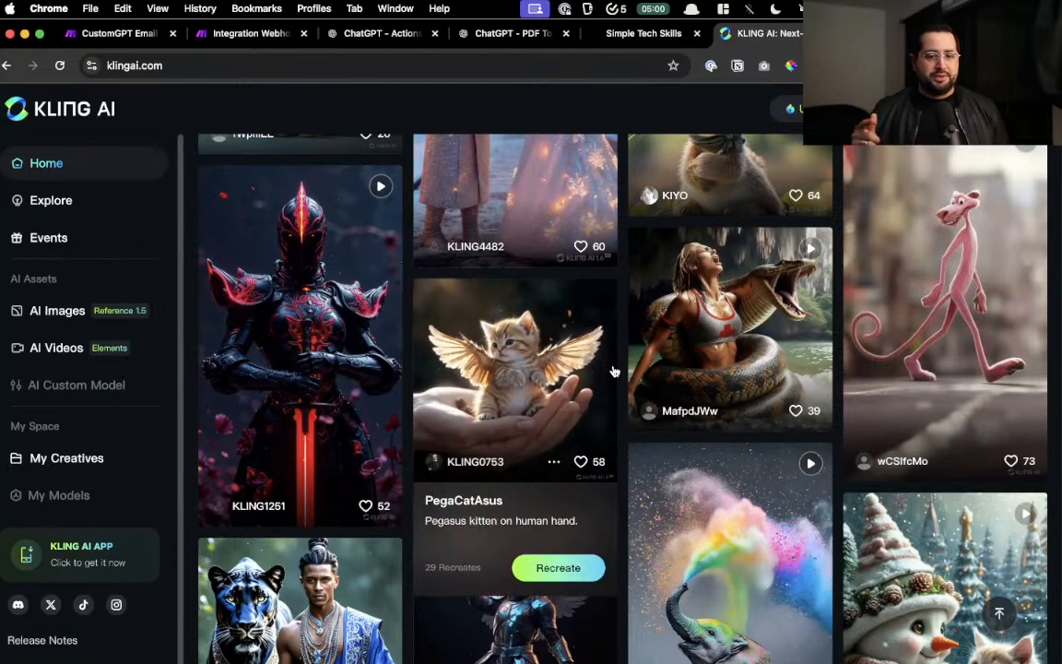
pyautogui.click(657, 35)
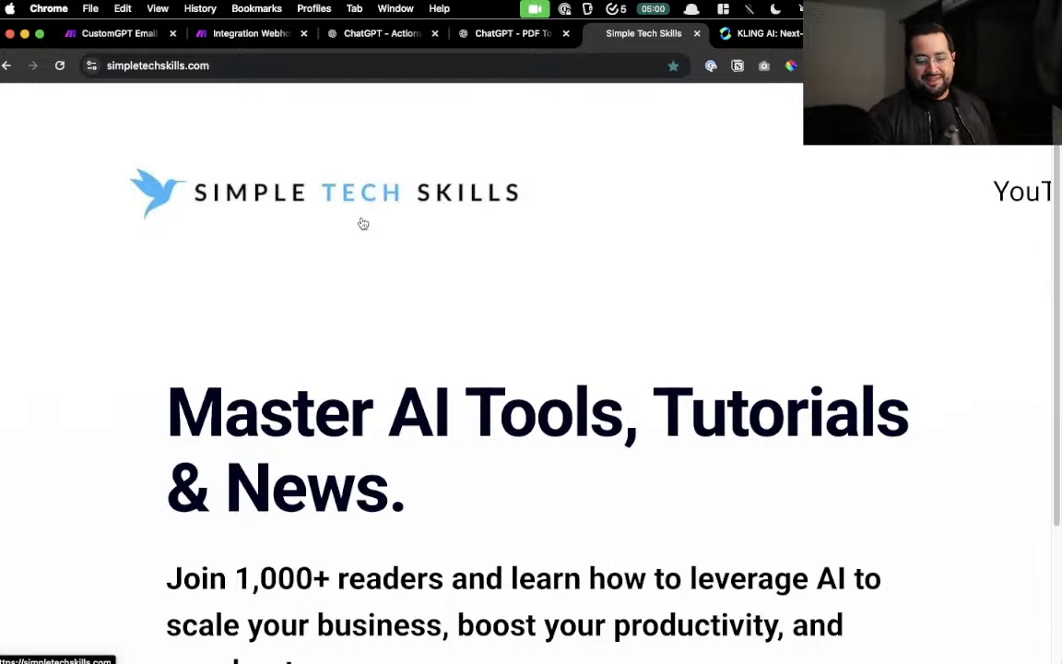
pyautogui.scroll(-5, 363, 223)
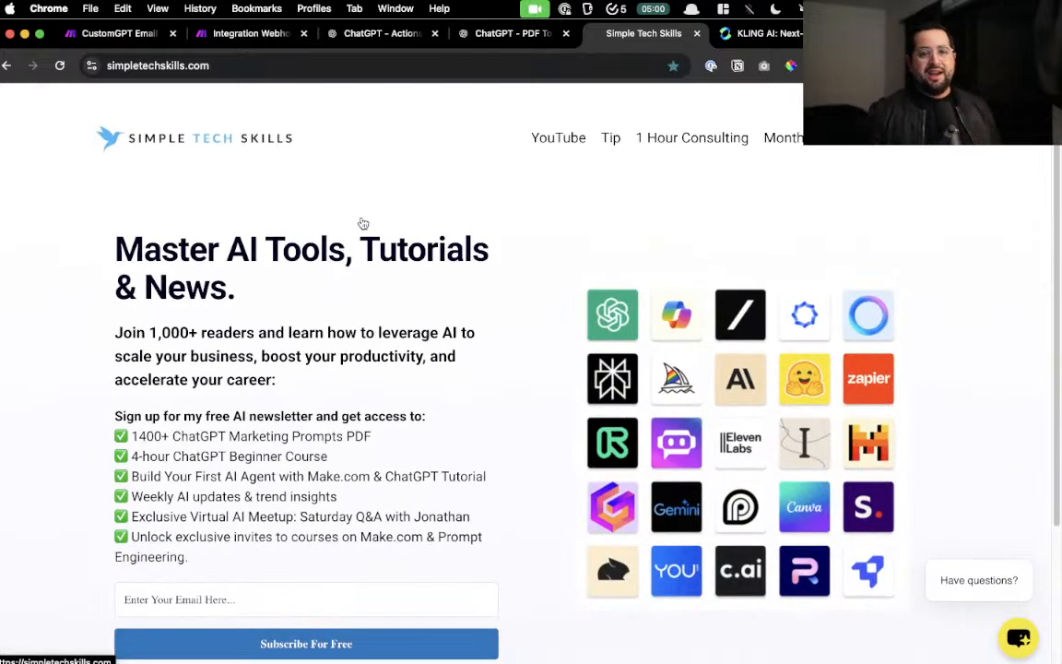